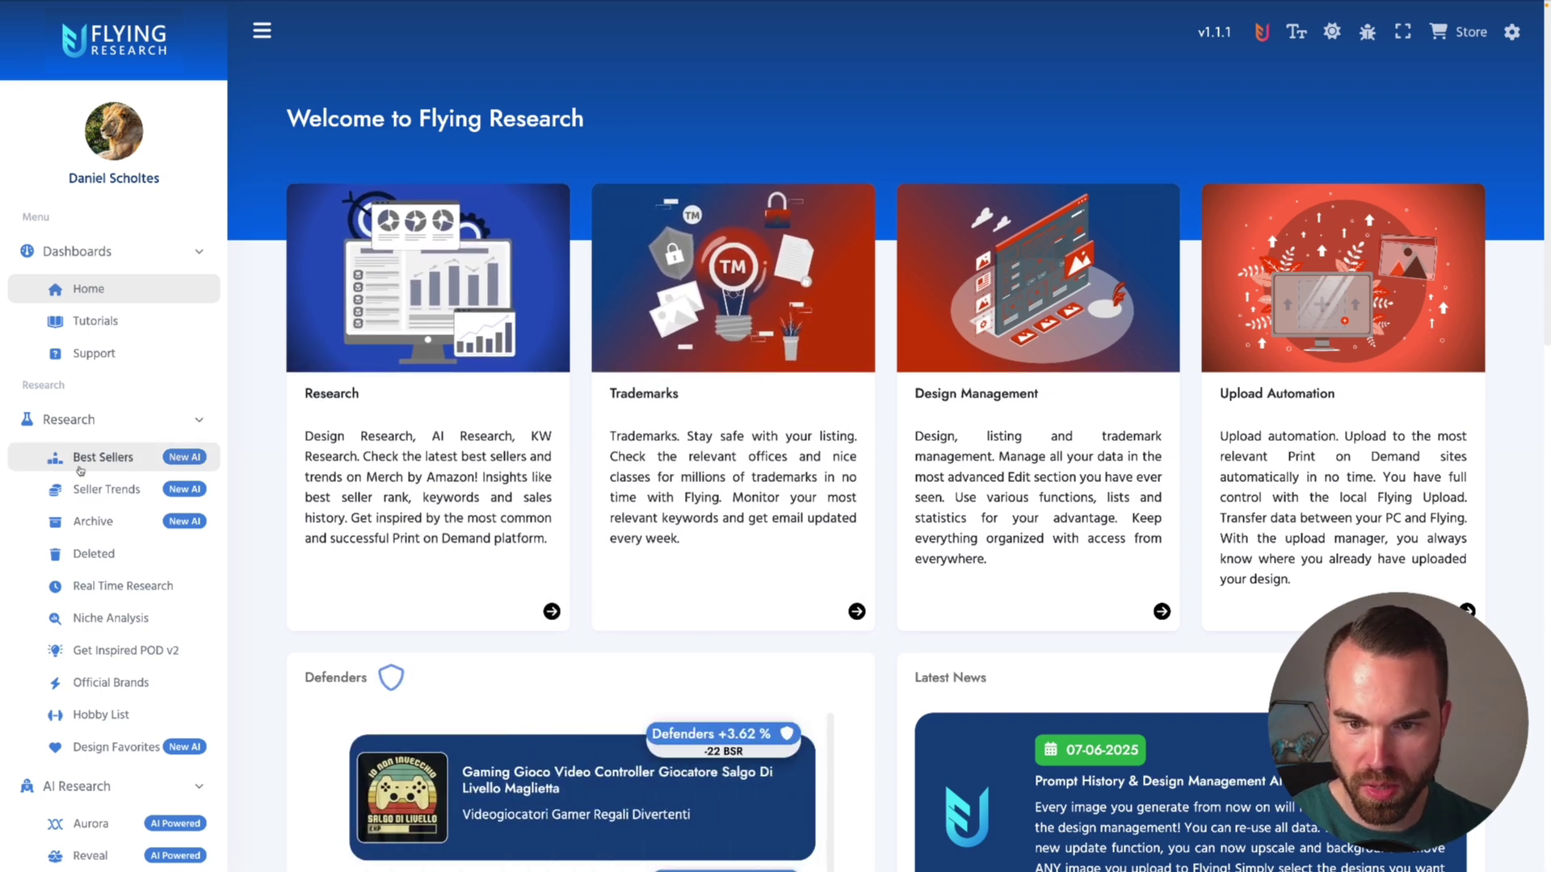
Open the Best Sellers research page and browse the top-ranked United States T-shirt designs sorted by BSR
click(122, 458)
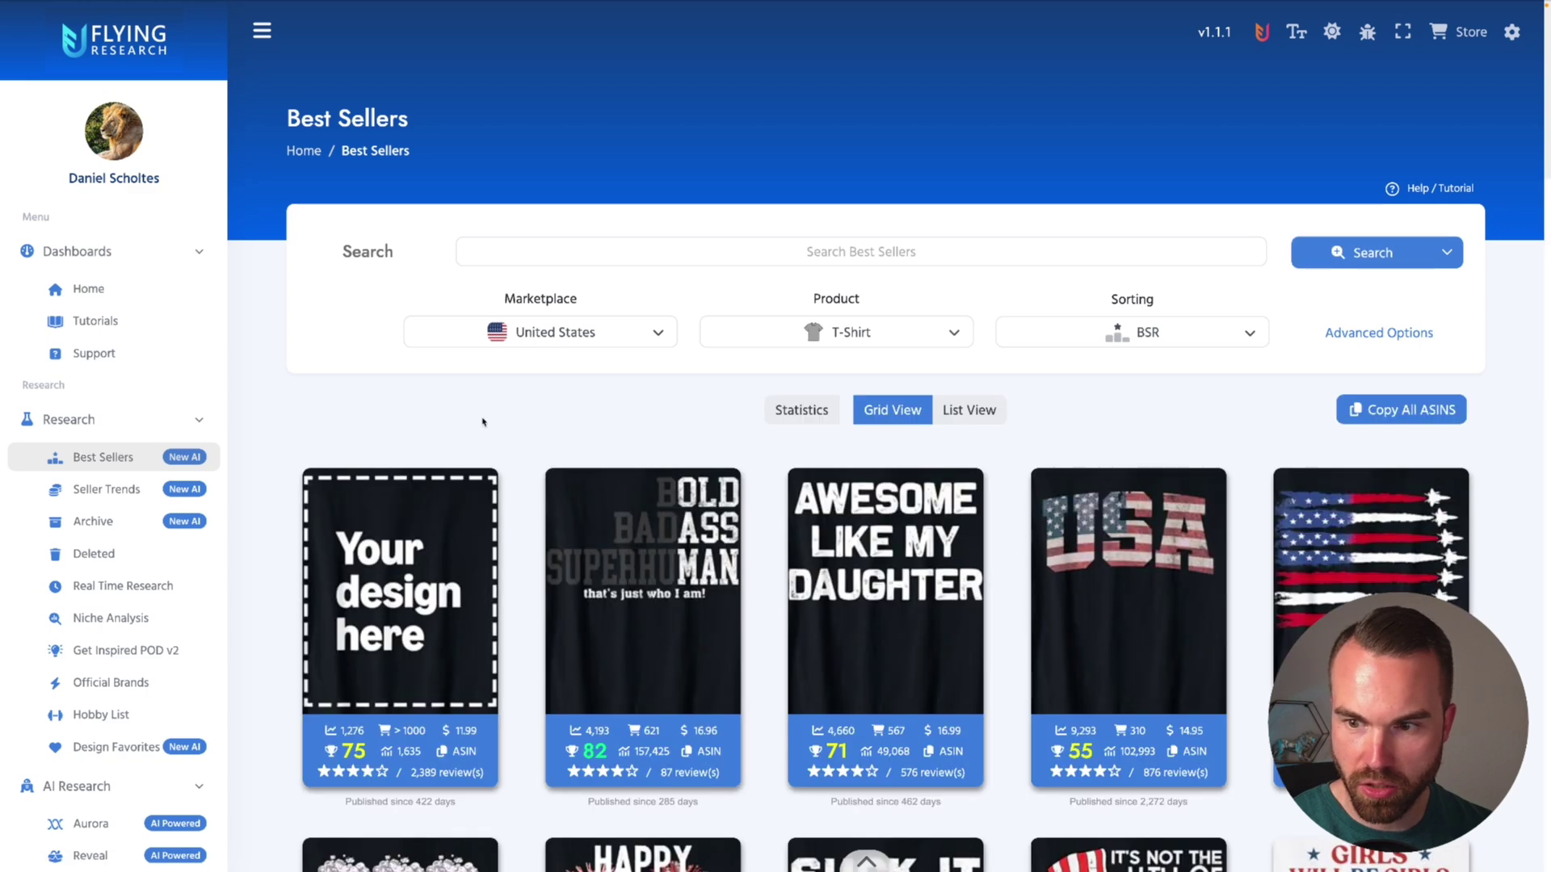
scroll(497, 425, down, 2)
scroll(499, 424, down, 8)
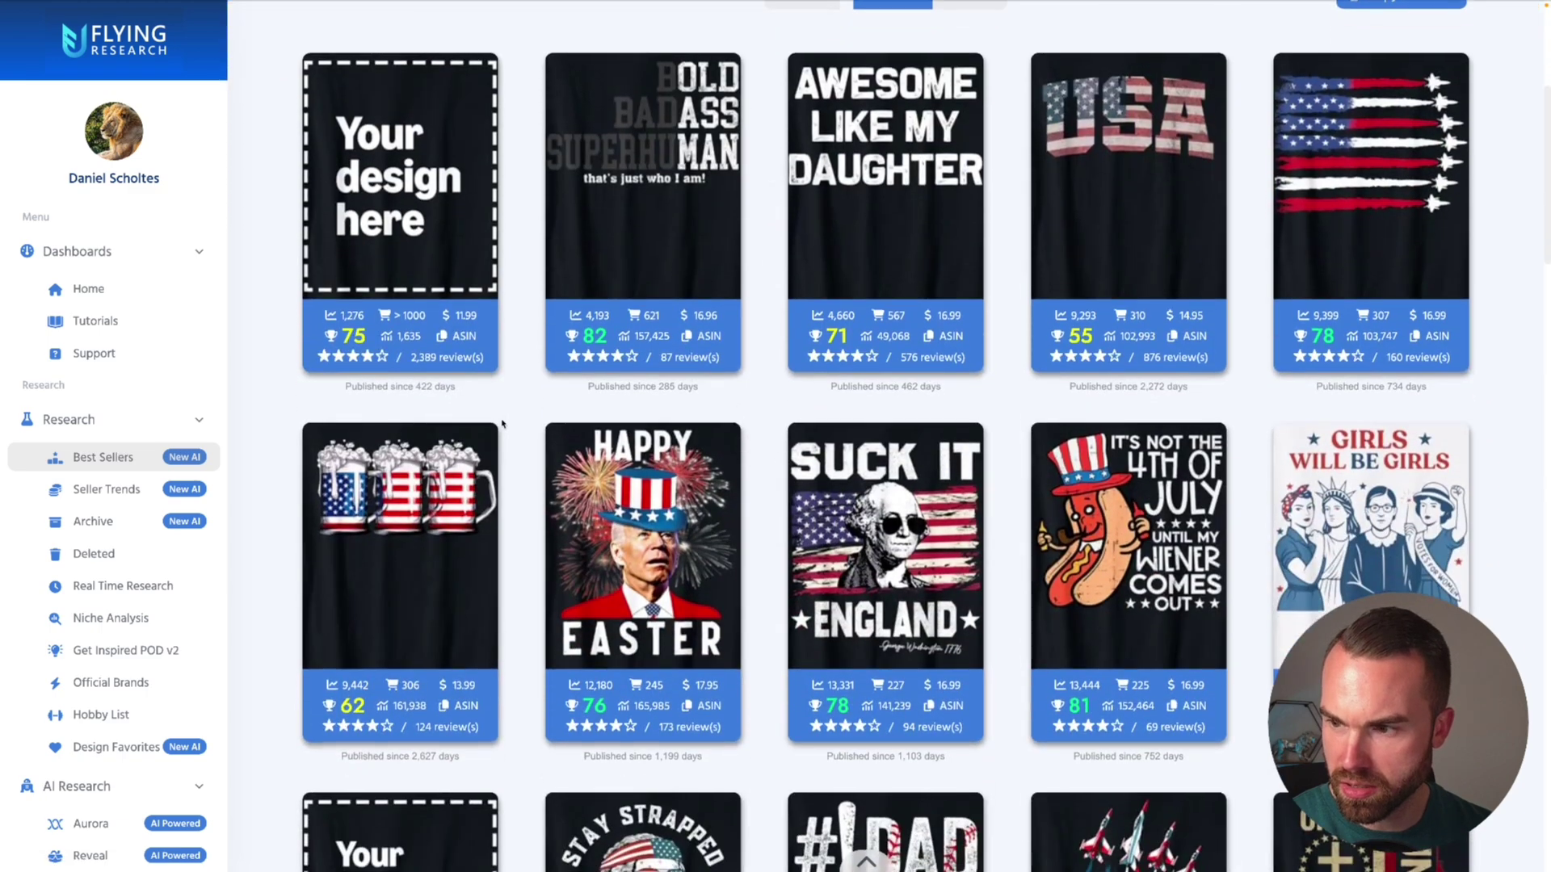
scroll(501, 424, down, 12)
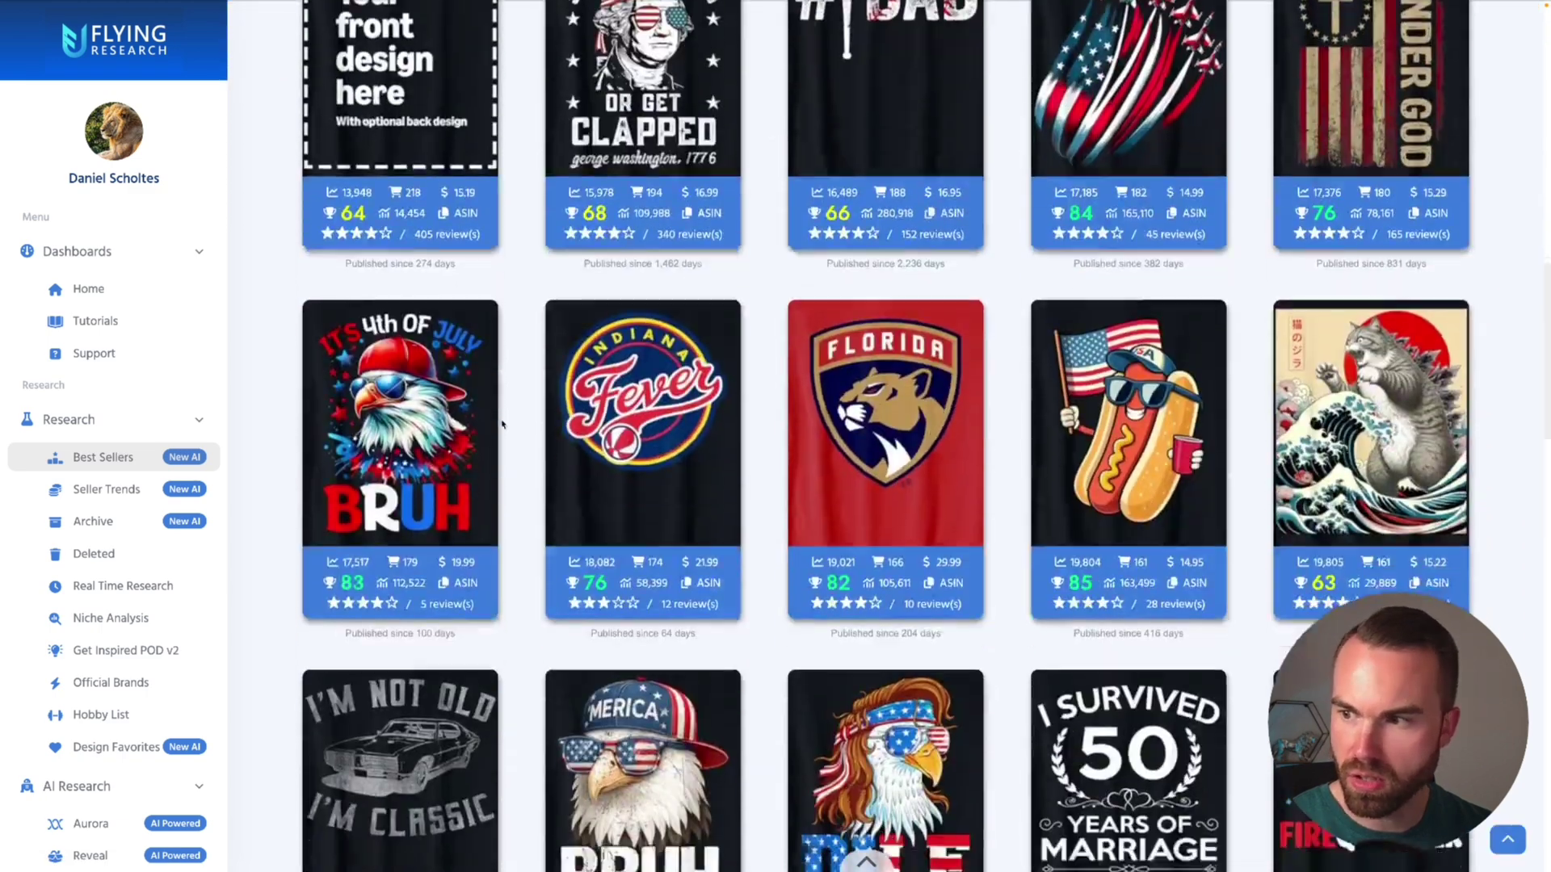
scroll(512, 383, down, 3)
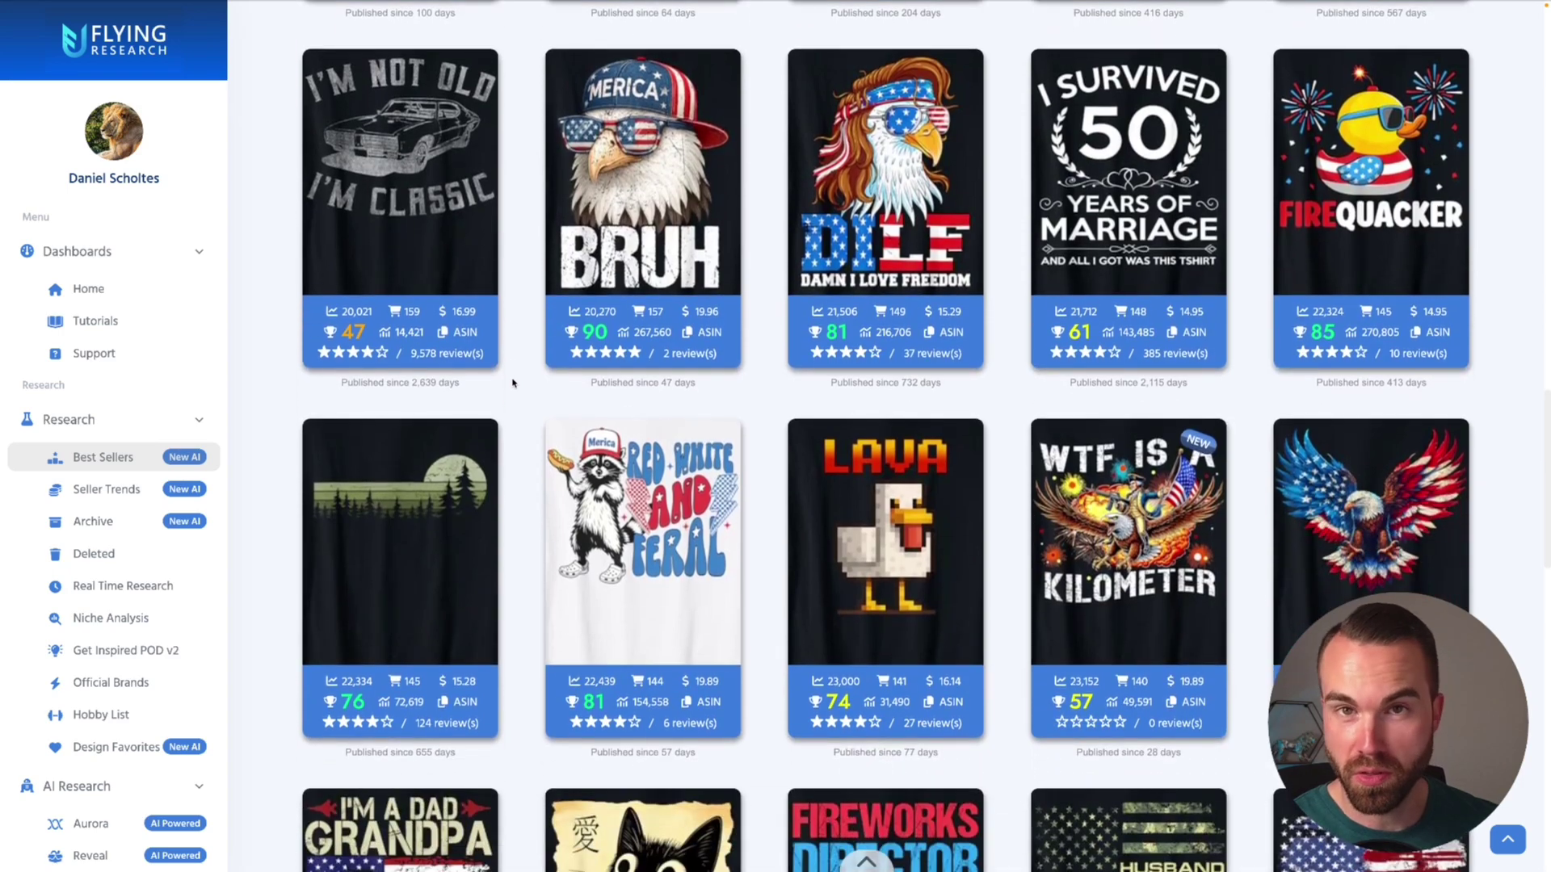
scroll(512, 383, down, 5)
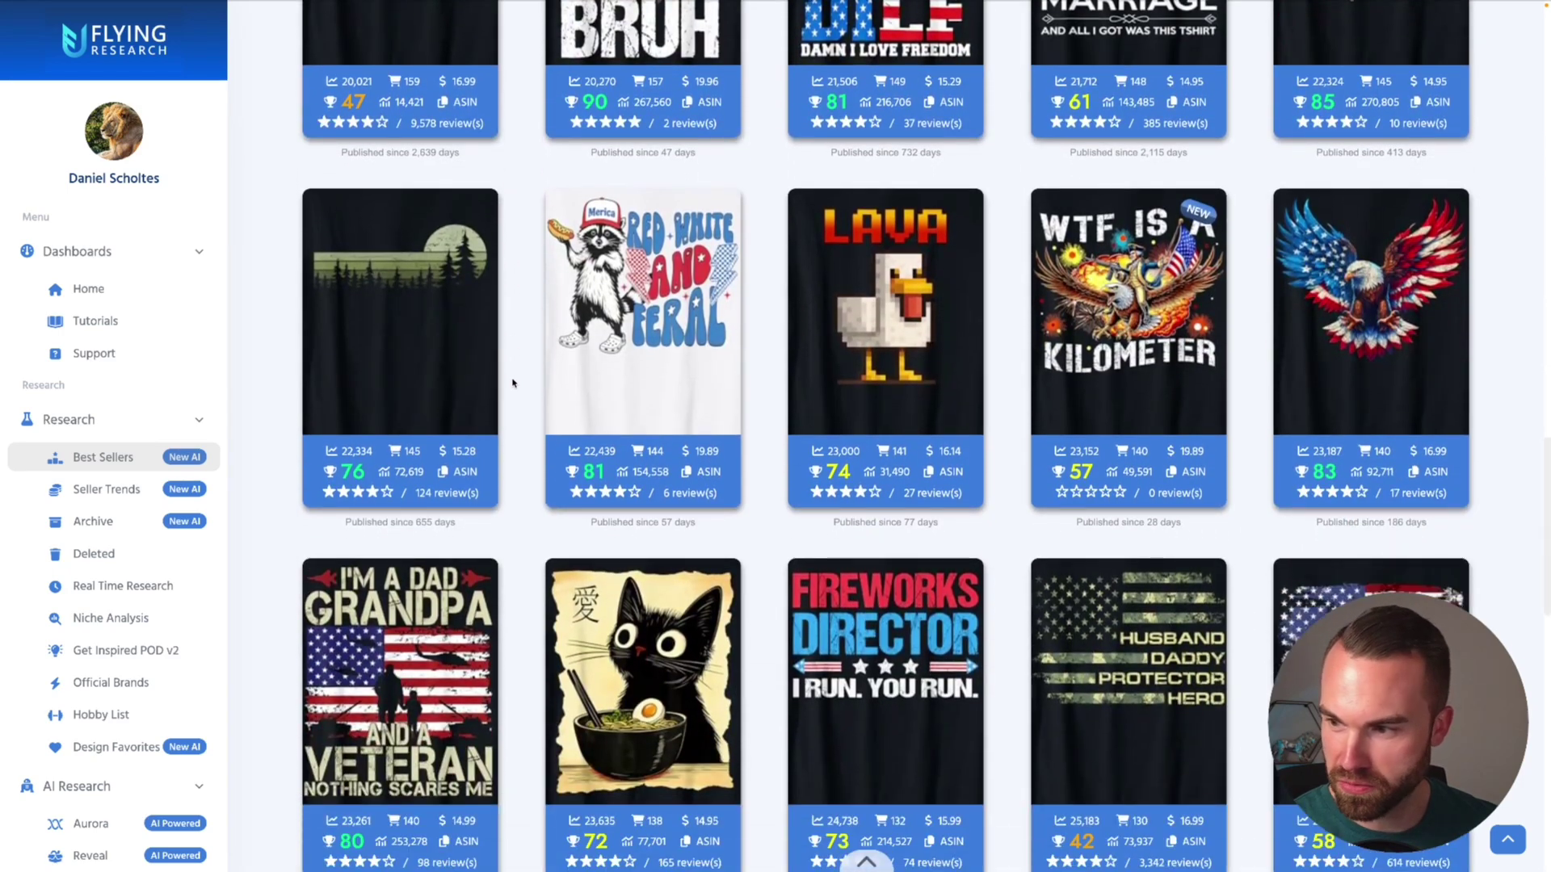
scroll(512, 383, down, 10)
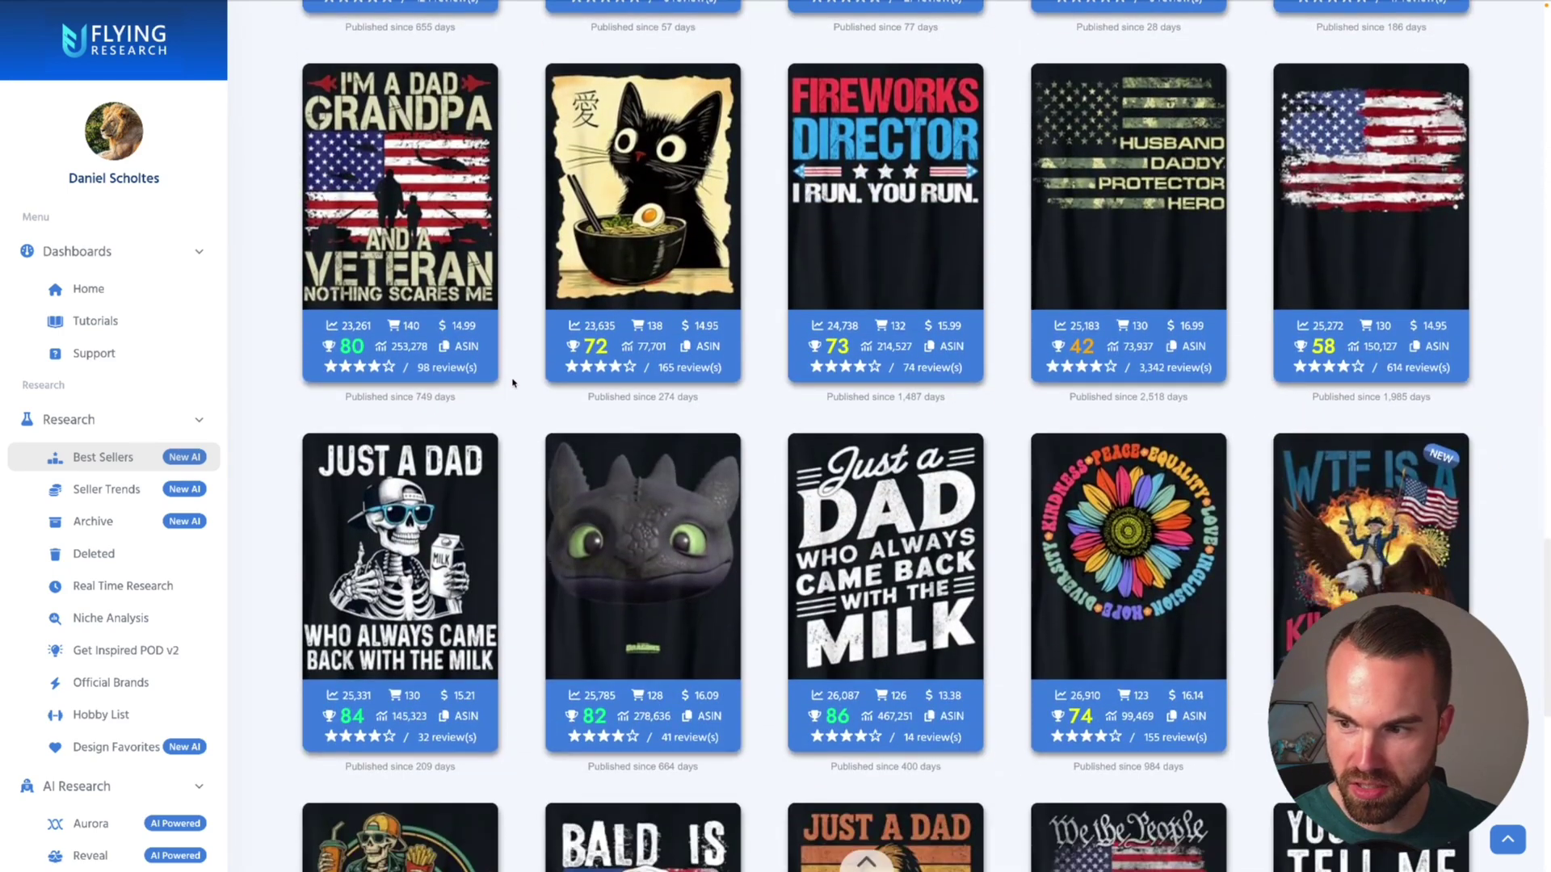
scroll(523, 397, up, 10)
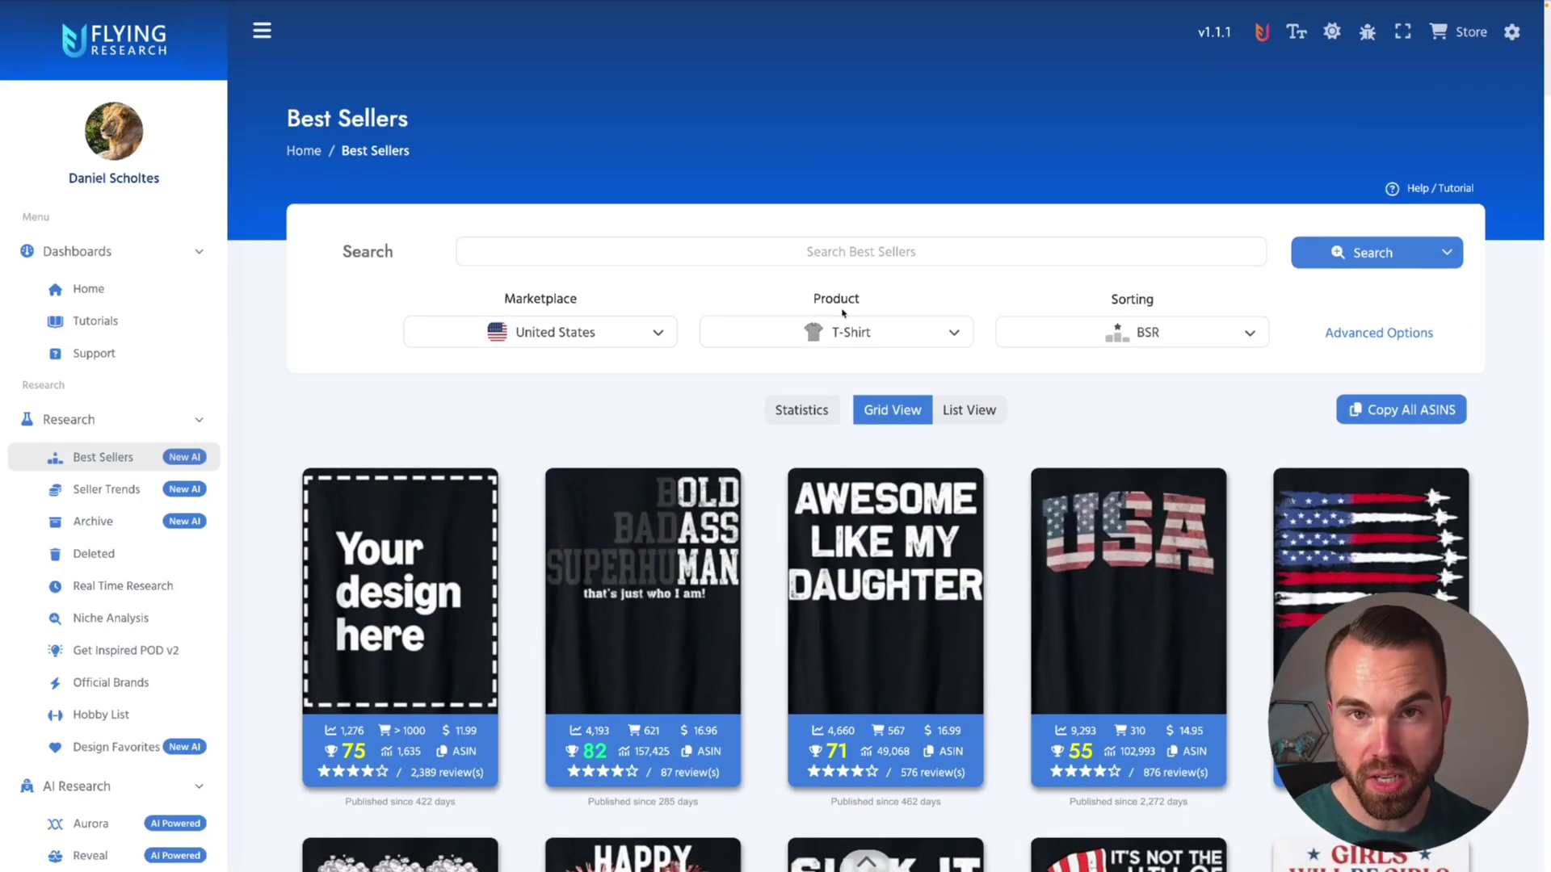
Search the United States T-shirt best sellers for "bigfoot"
click(840, 247)
text(bigfoot)
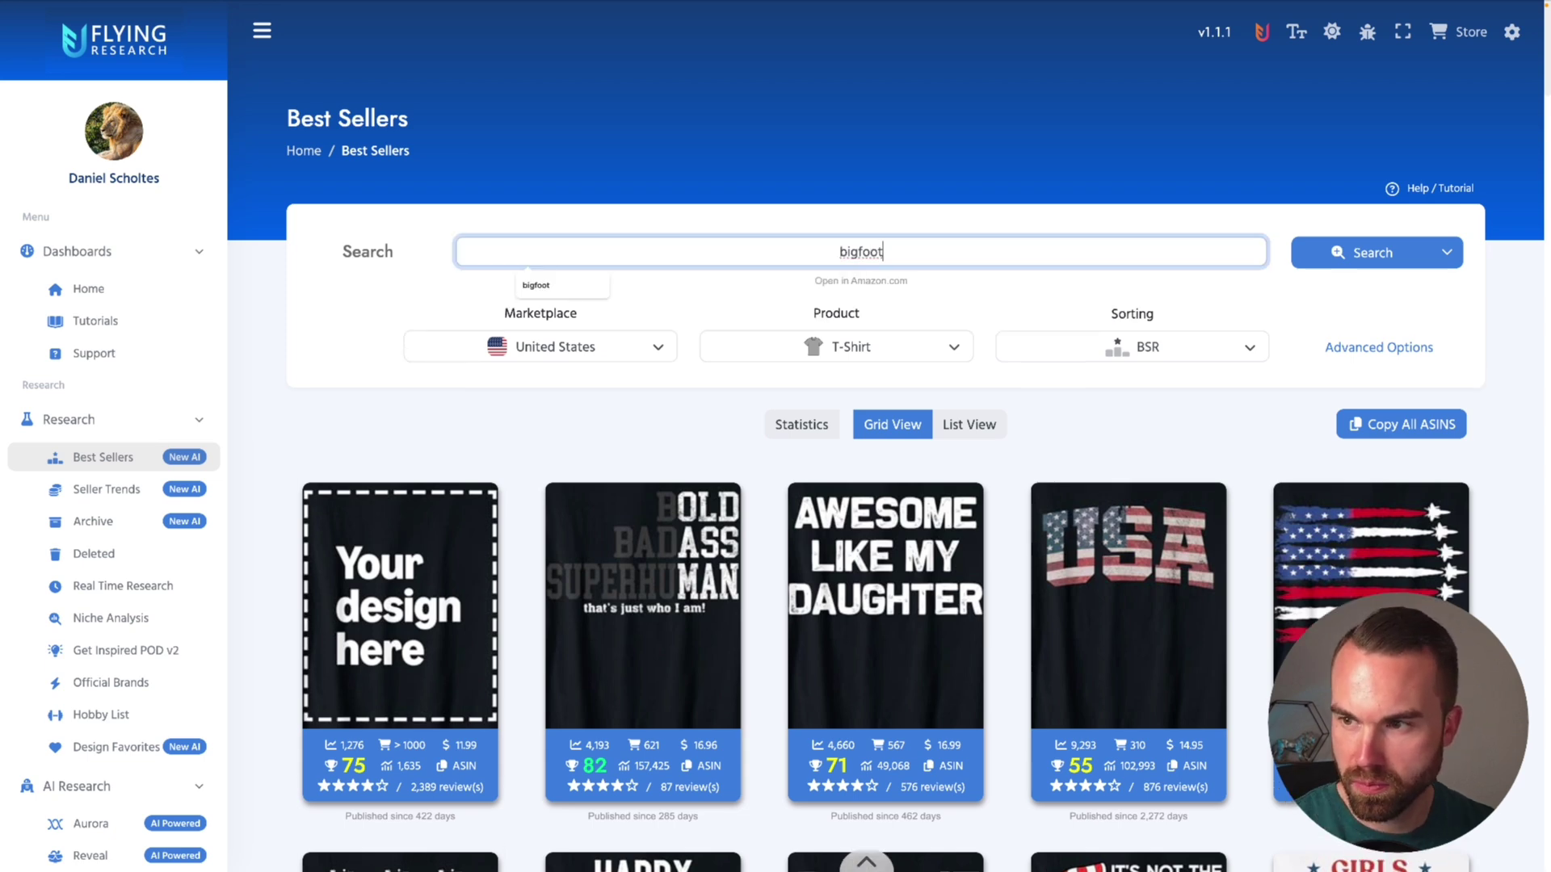
key(Return)
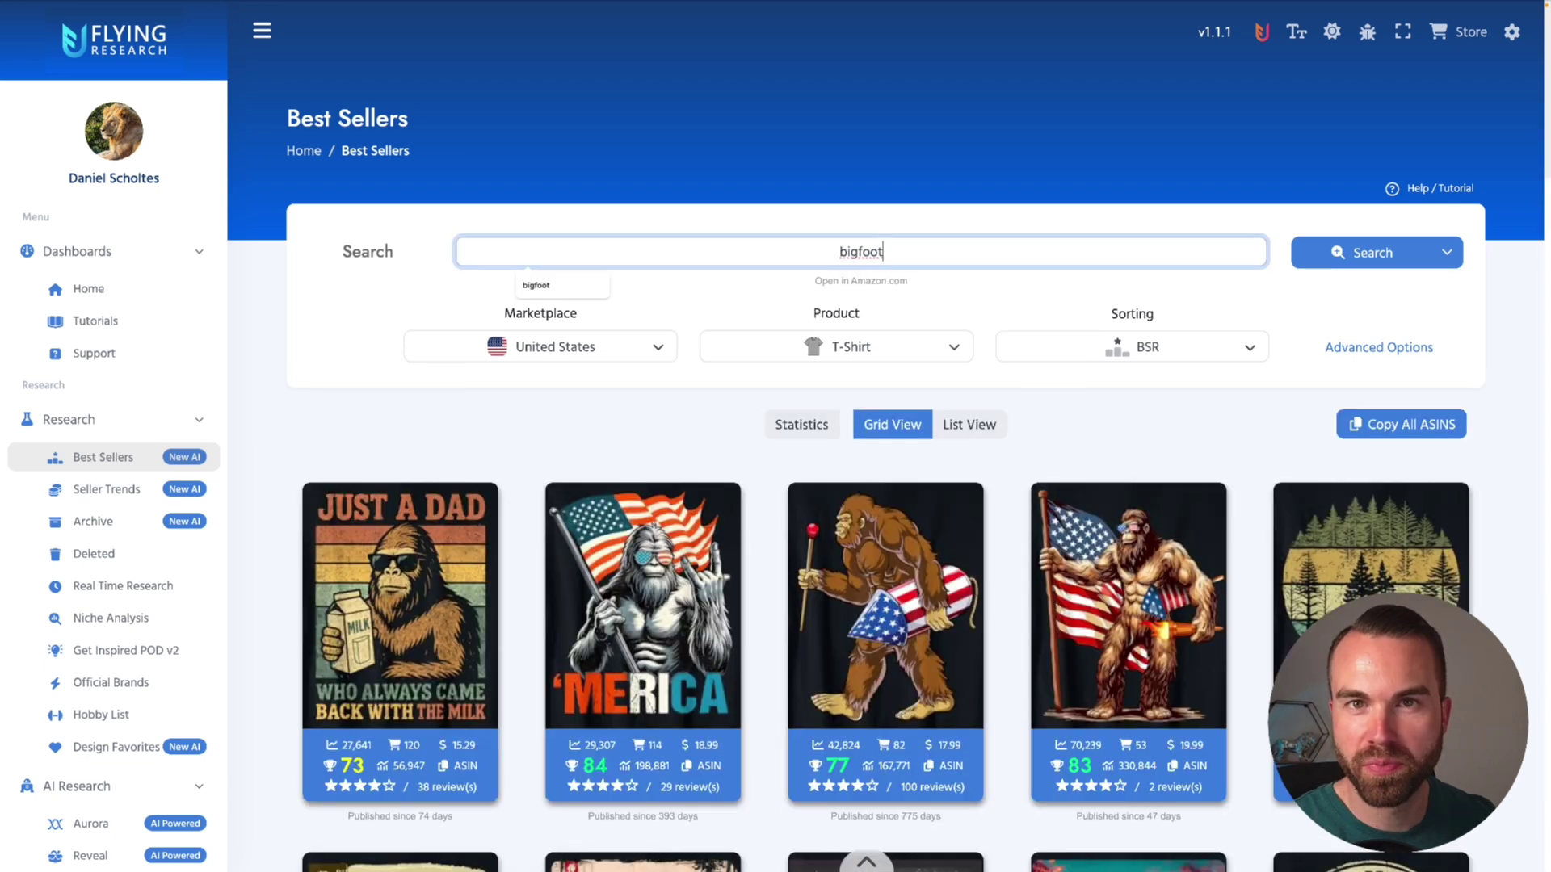
Examine the best-selling bigfoot T-shirt designs, comparing their motifs, slogans and sales ranks
scroll(993, 339, down, 2)
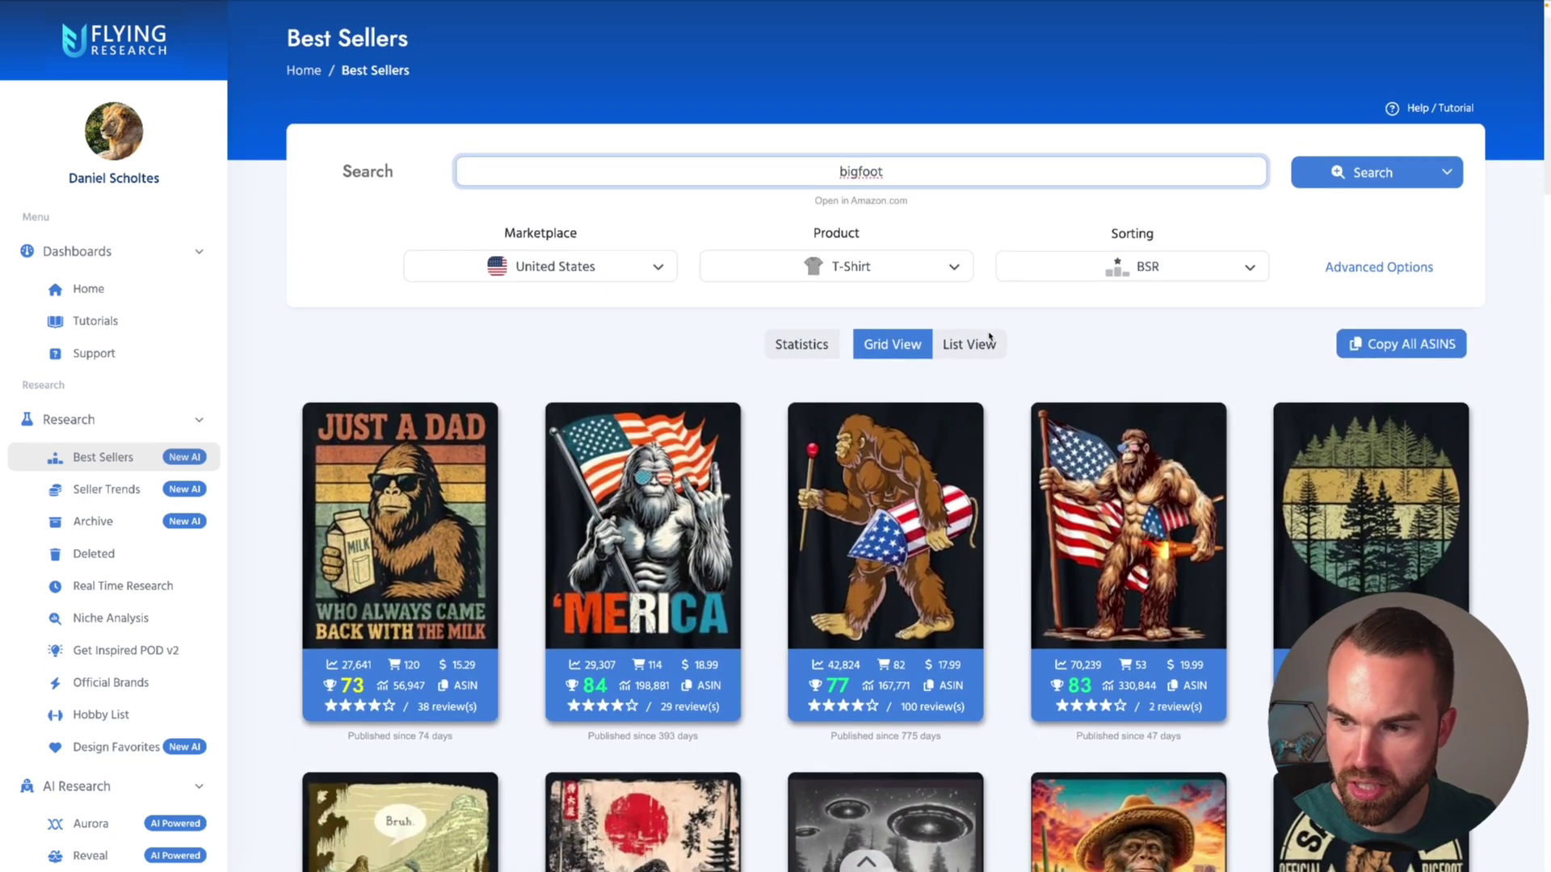
scroll(1003, 345, down, 3)
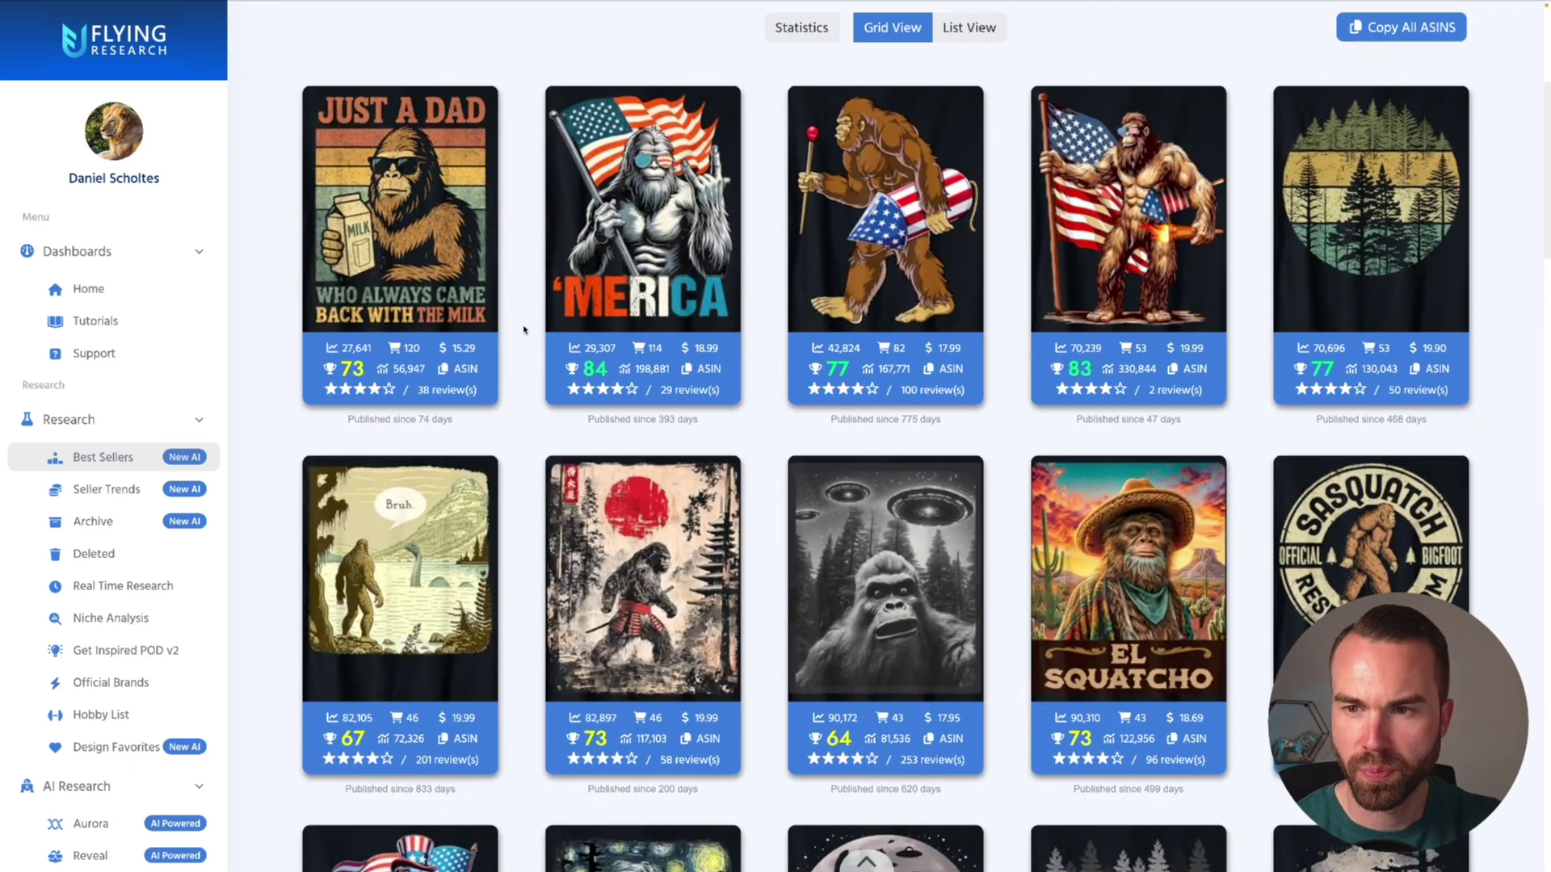
mouse_move(341, 274)
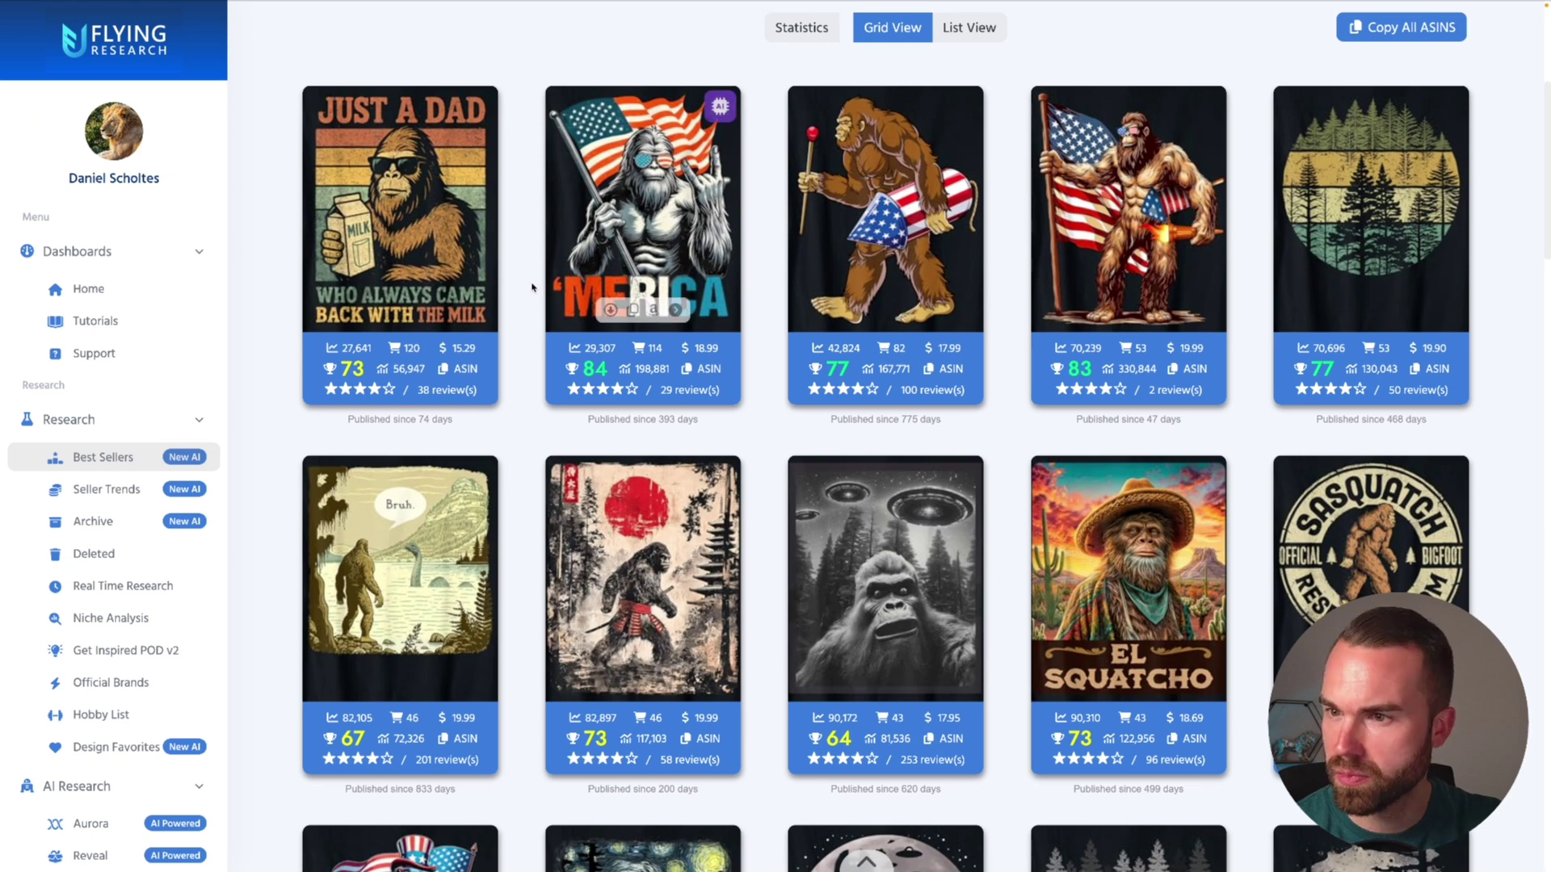
mouse_move(1146, 338)
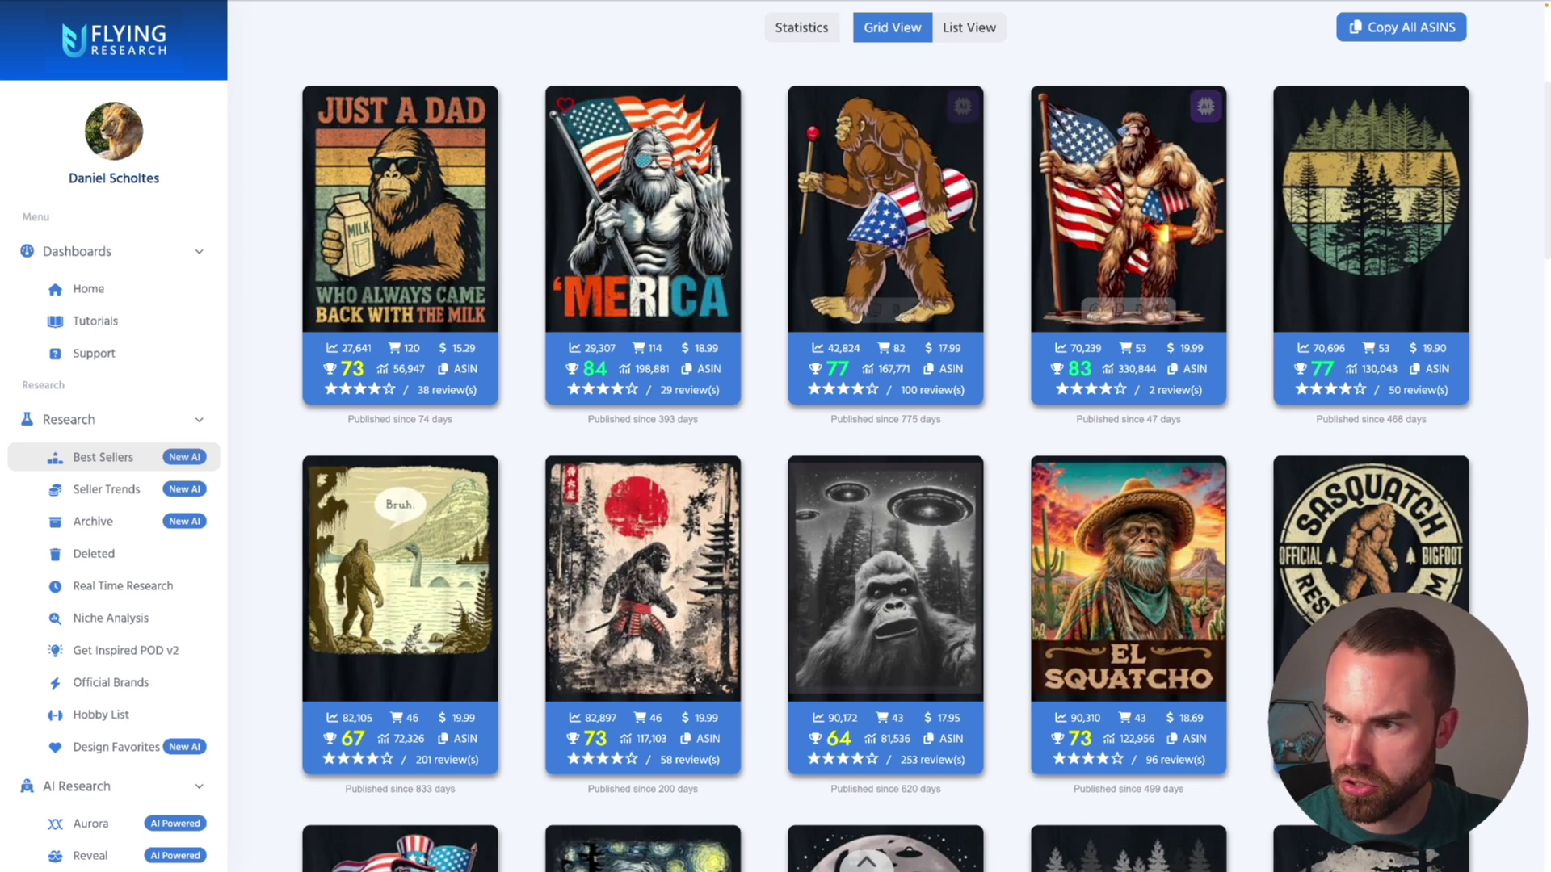
scroll(734, 391, down, 3)
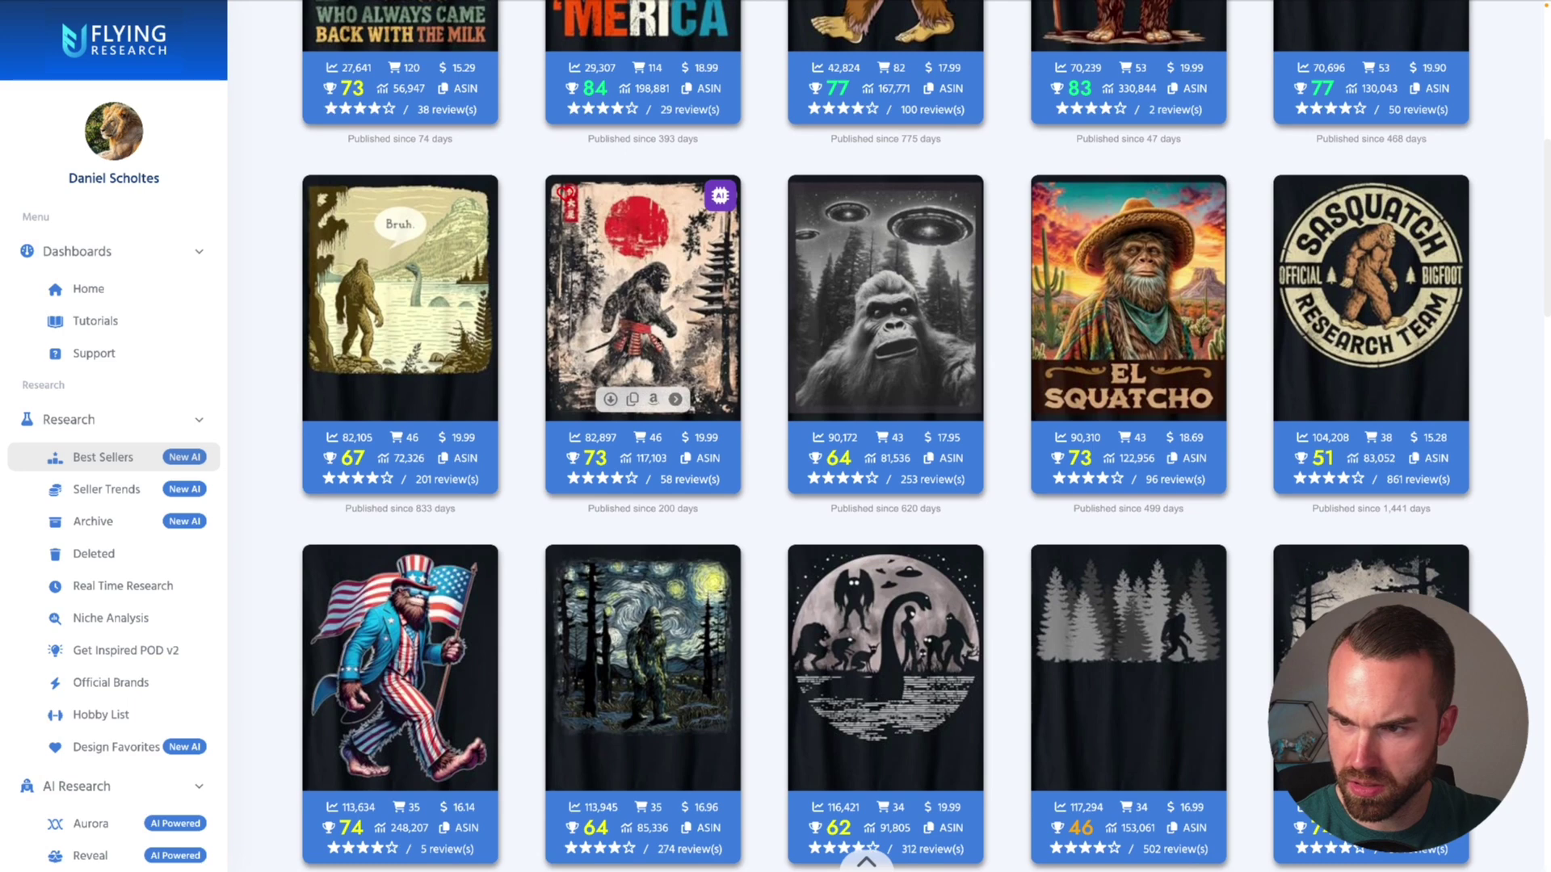
mouse_move(947, 268)
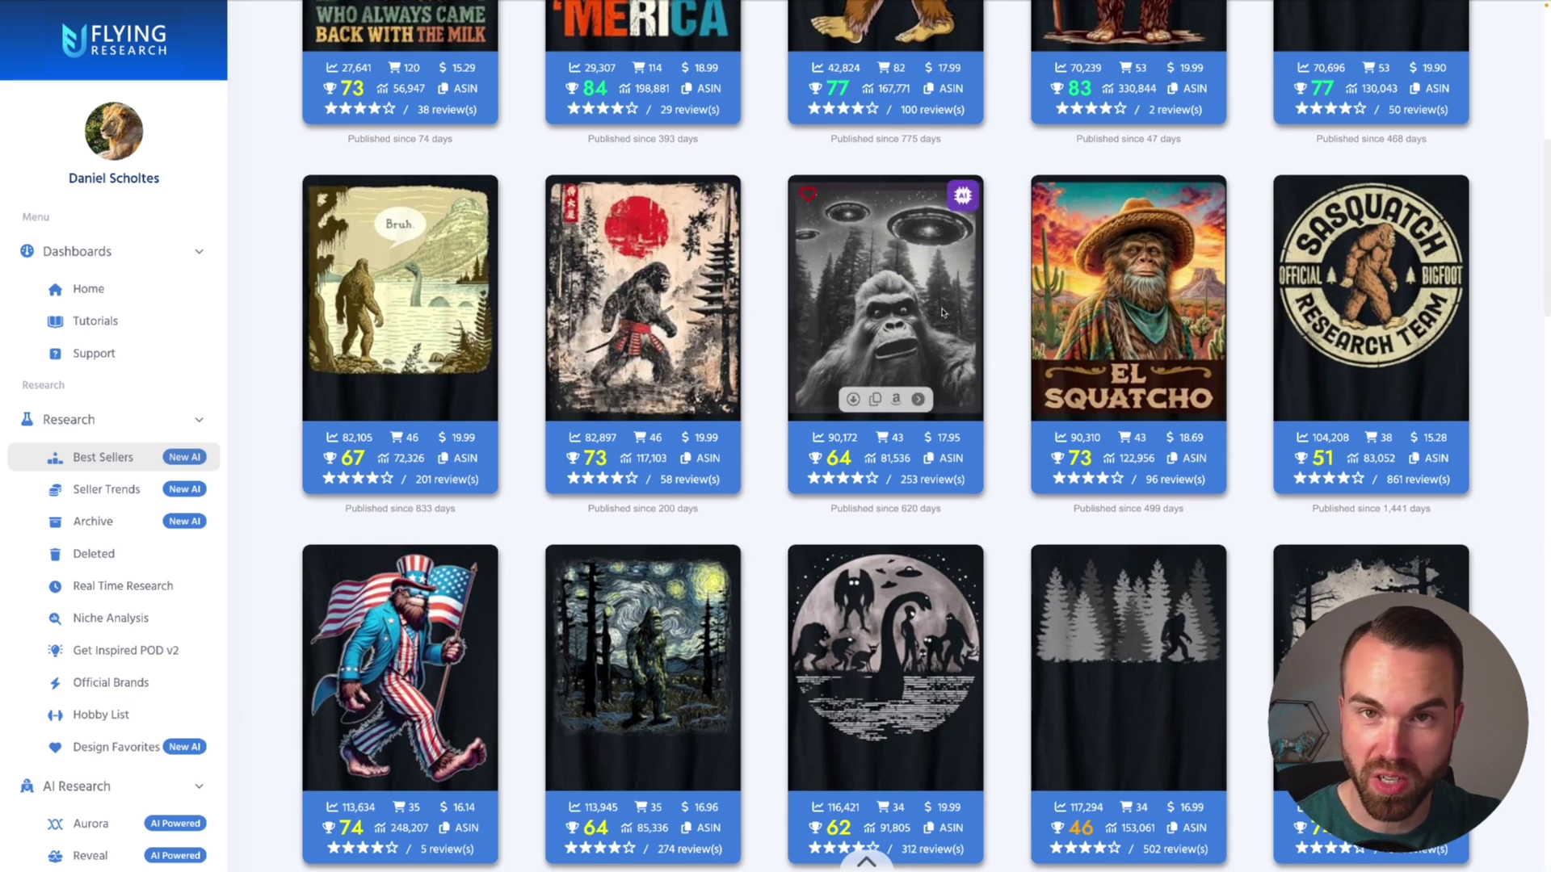
scroll(987, 350, down, 3)
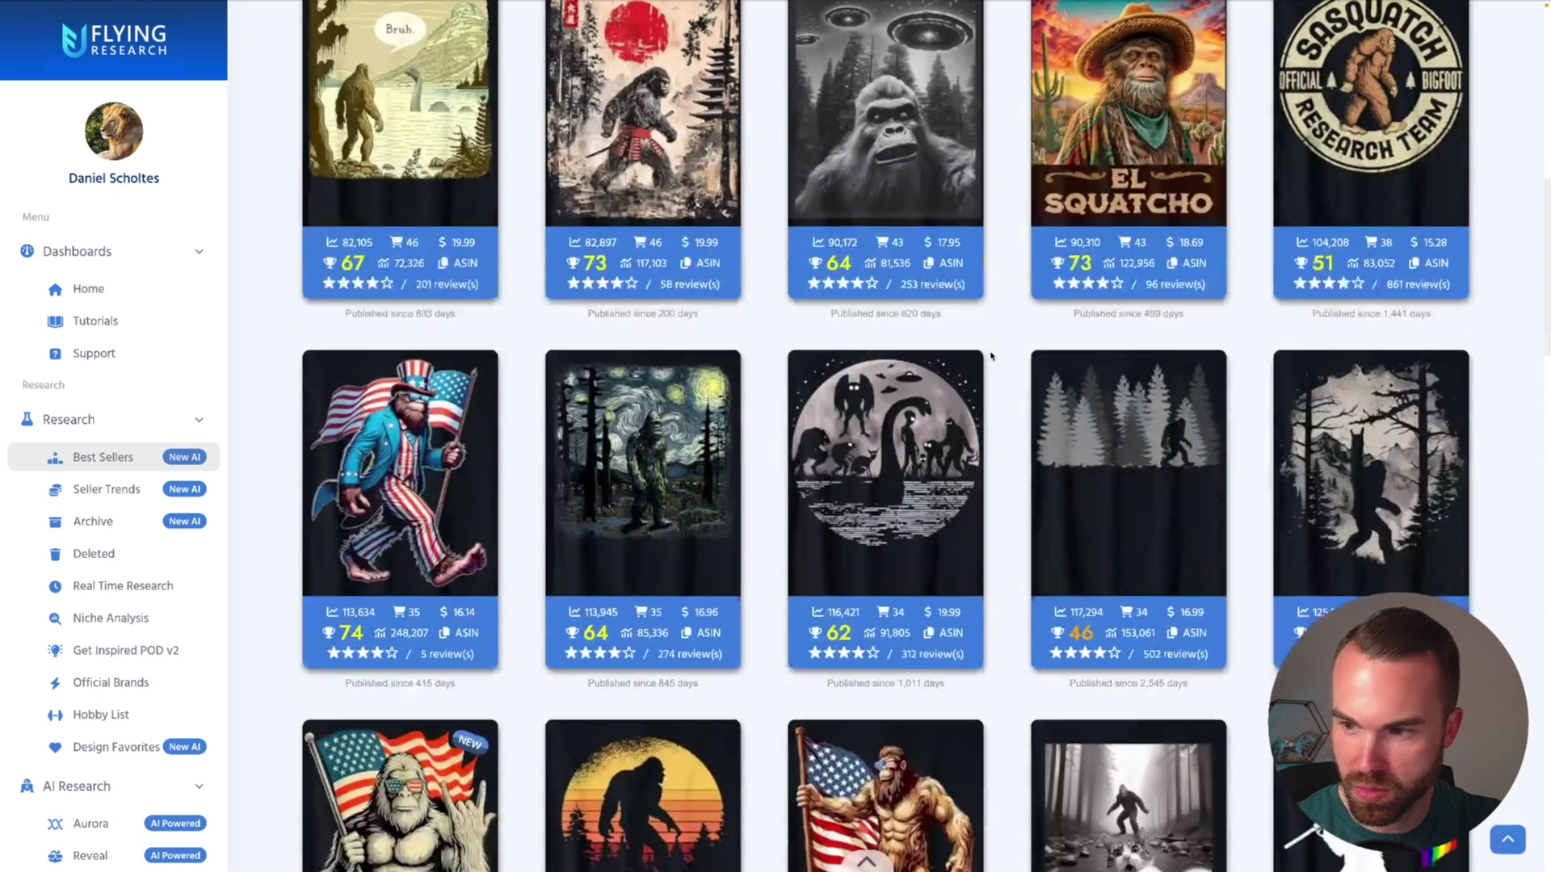
scroll(992, 358, down, 5)
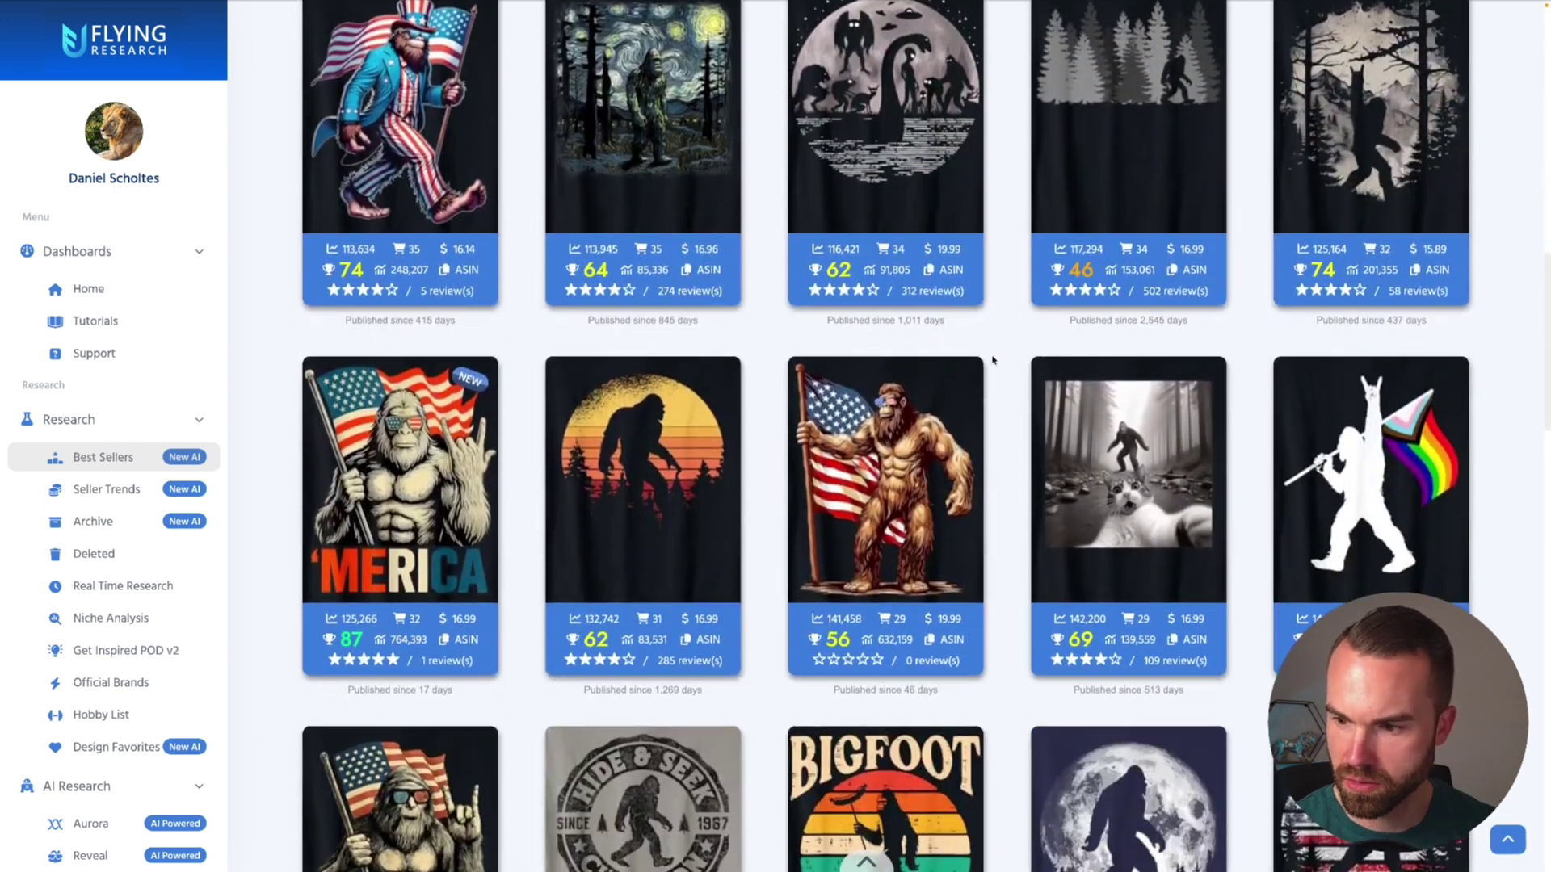
scroll(993, 360, down, 5)
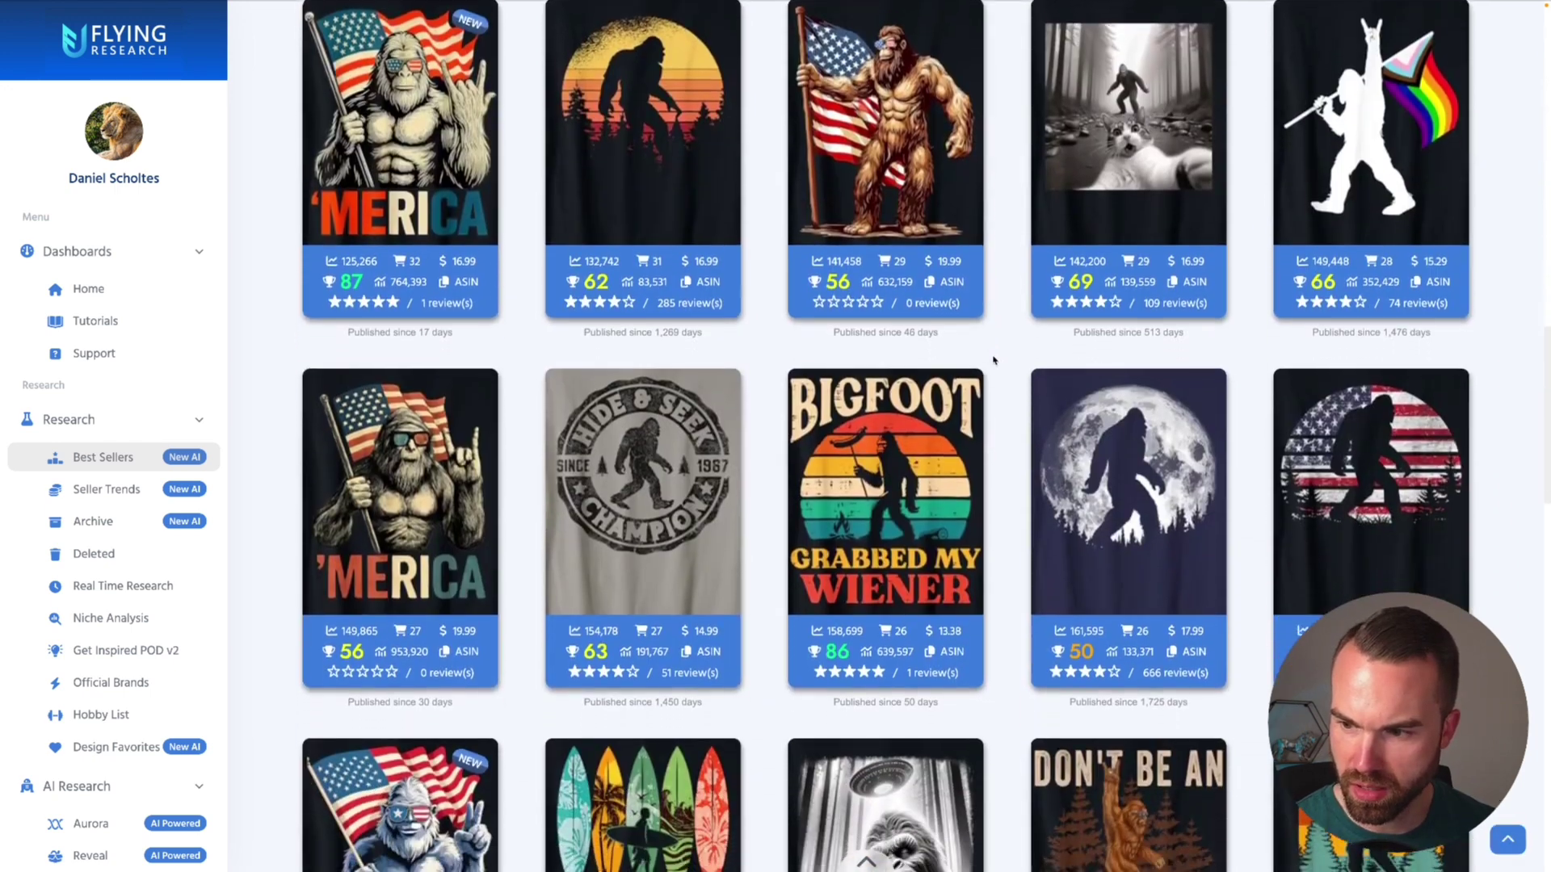
scroll(994, 364, up, 13)
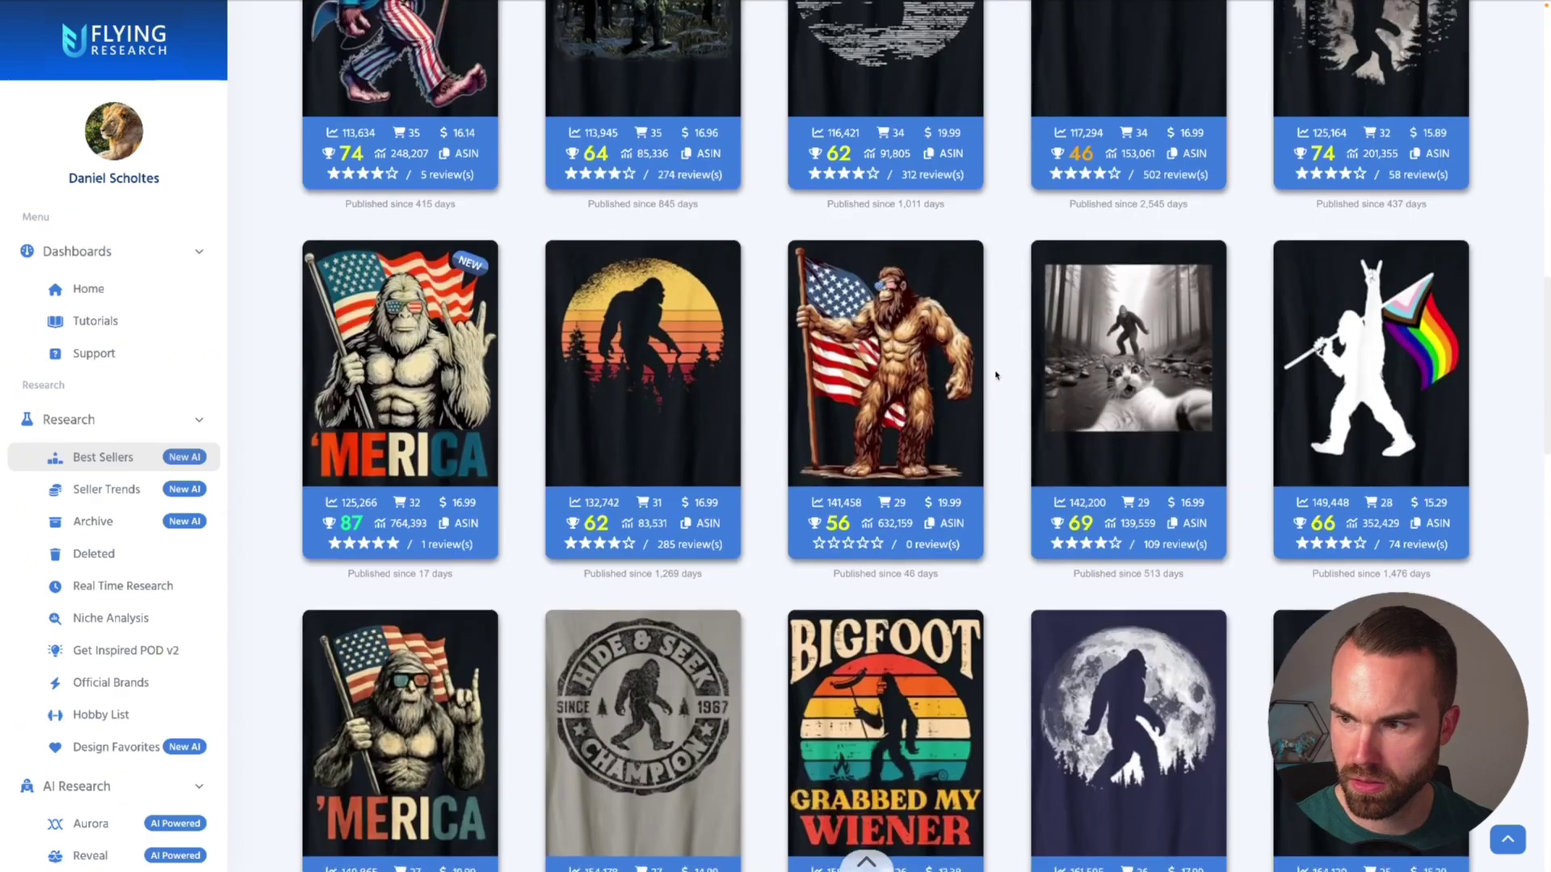
scroll(996, 374, up, 10)
scroll(510, 315, down, 3)
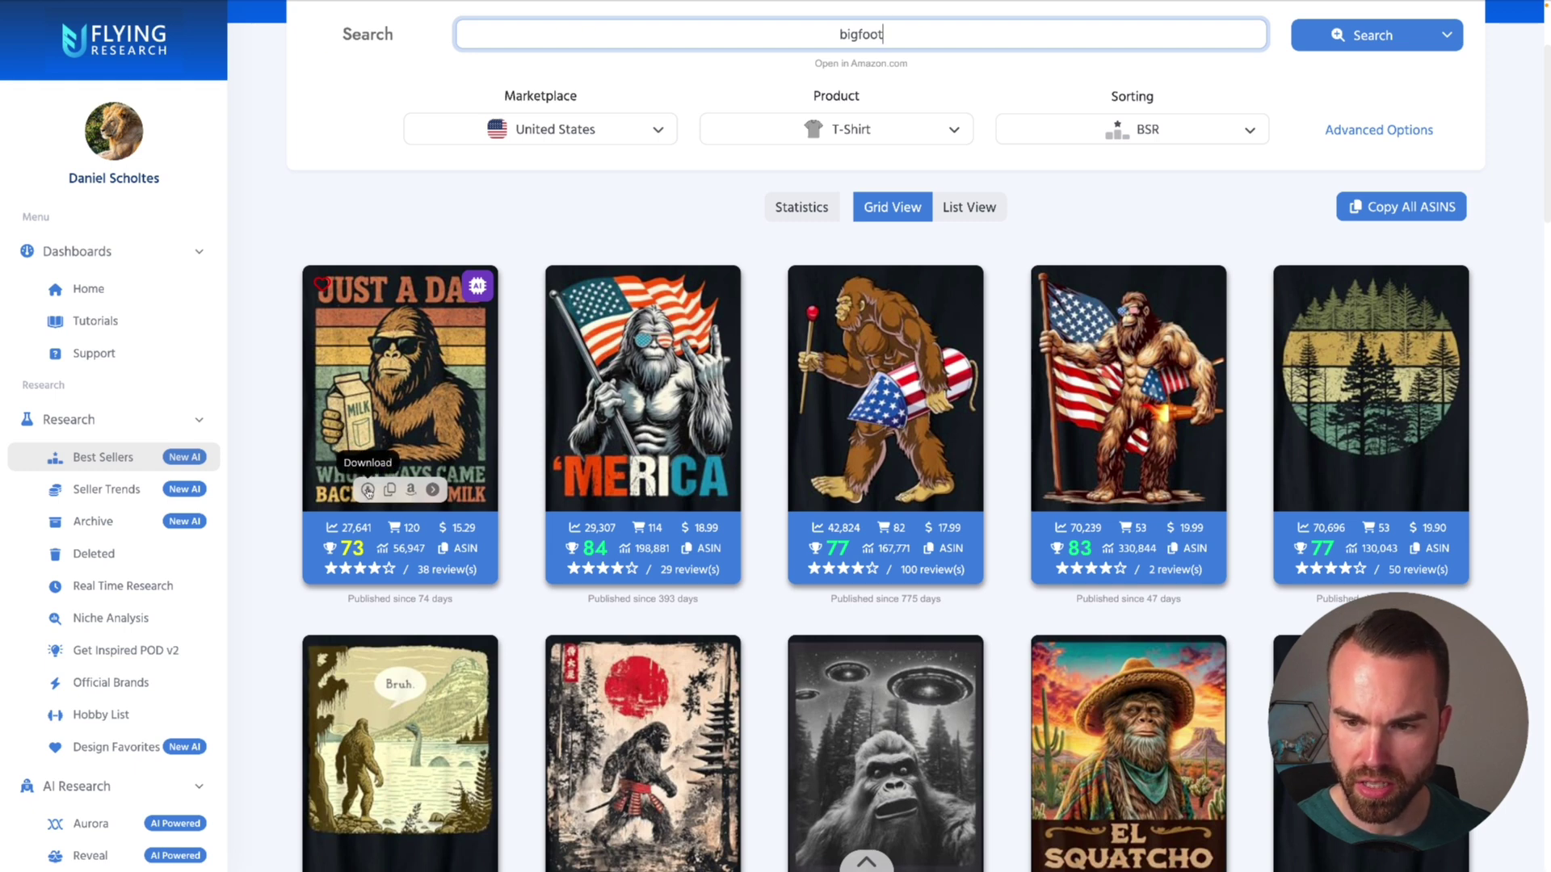
Download the retro "A Grandpa Like Me Is Hard to Find" bigfoot design from the search results
scroll(514, 318, down, 3)
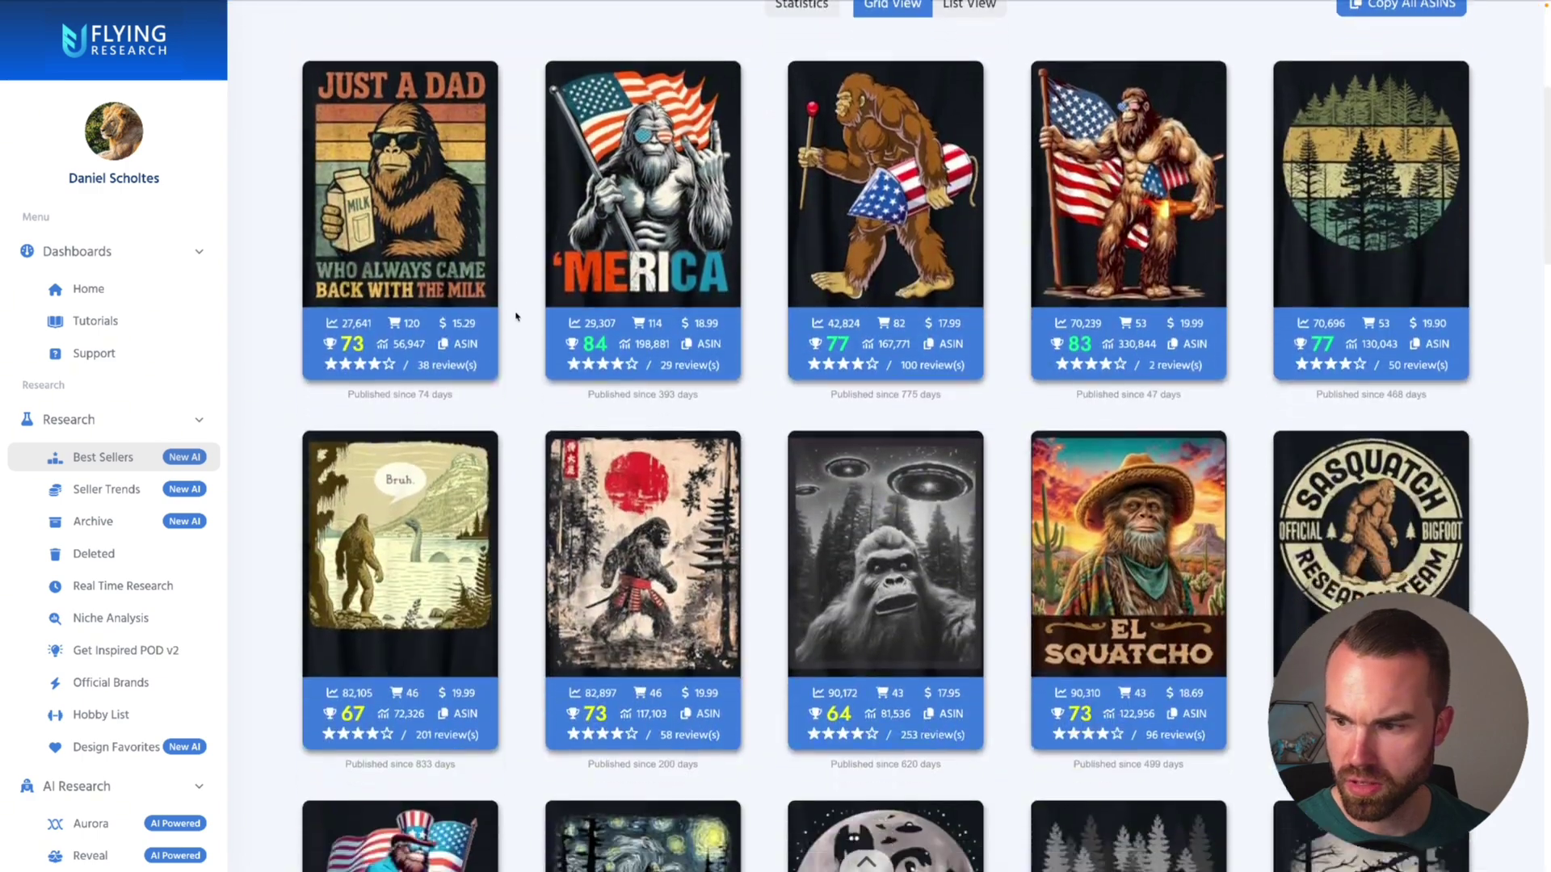
scroll(516, 317, down, 10)
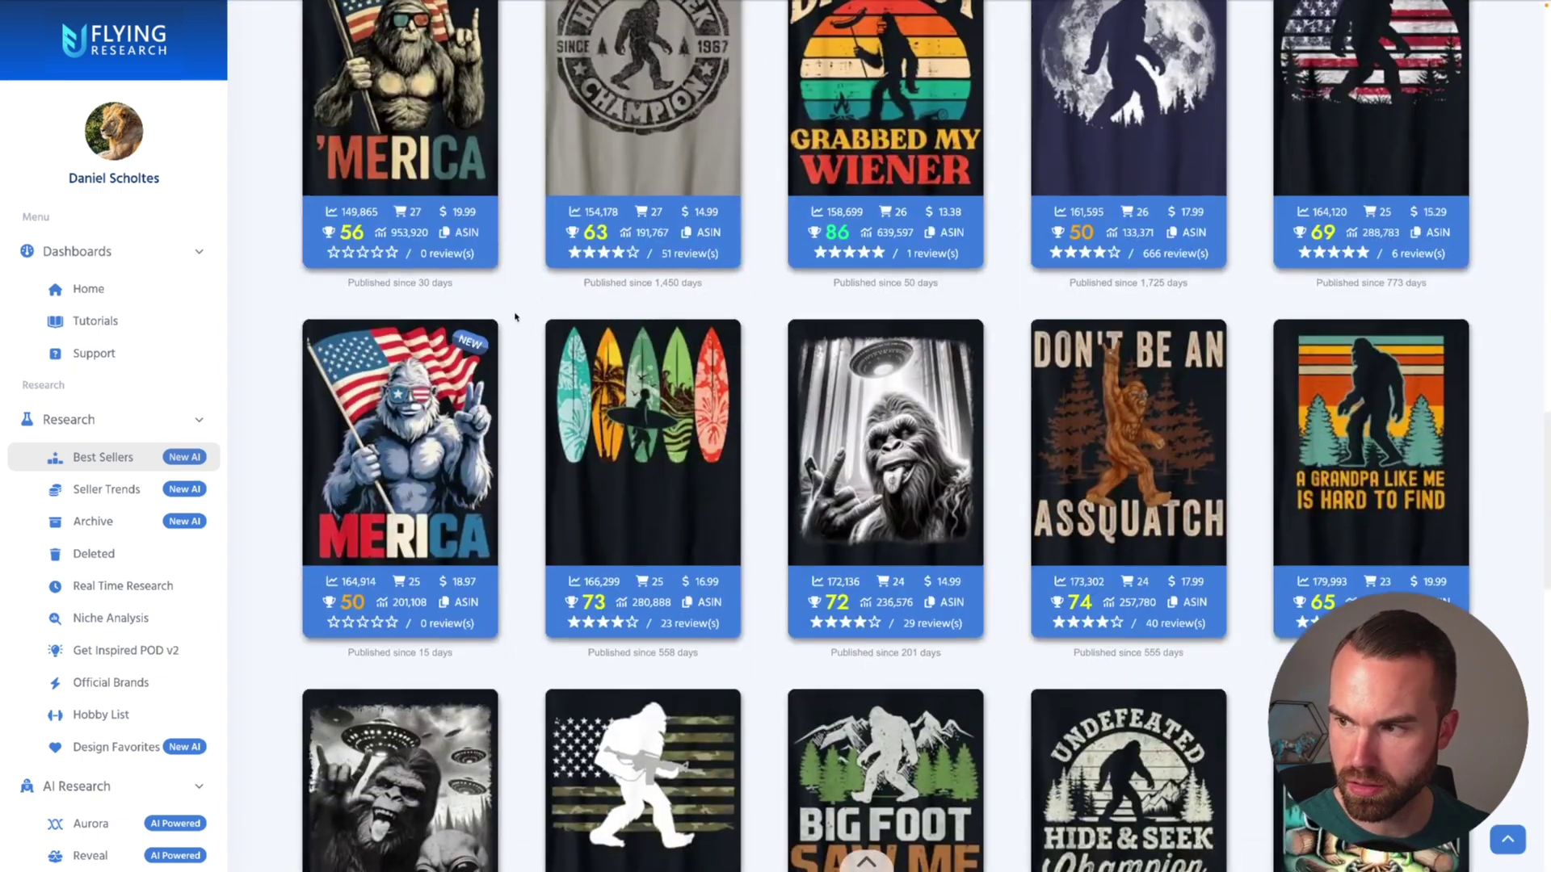
scroll(514, 317, down, 1)
mouse_move(1329, 481)
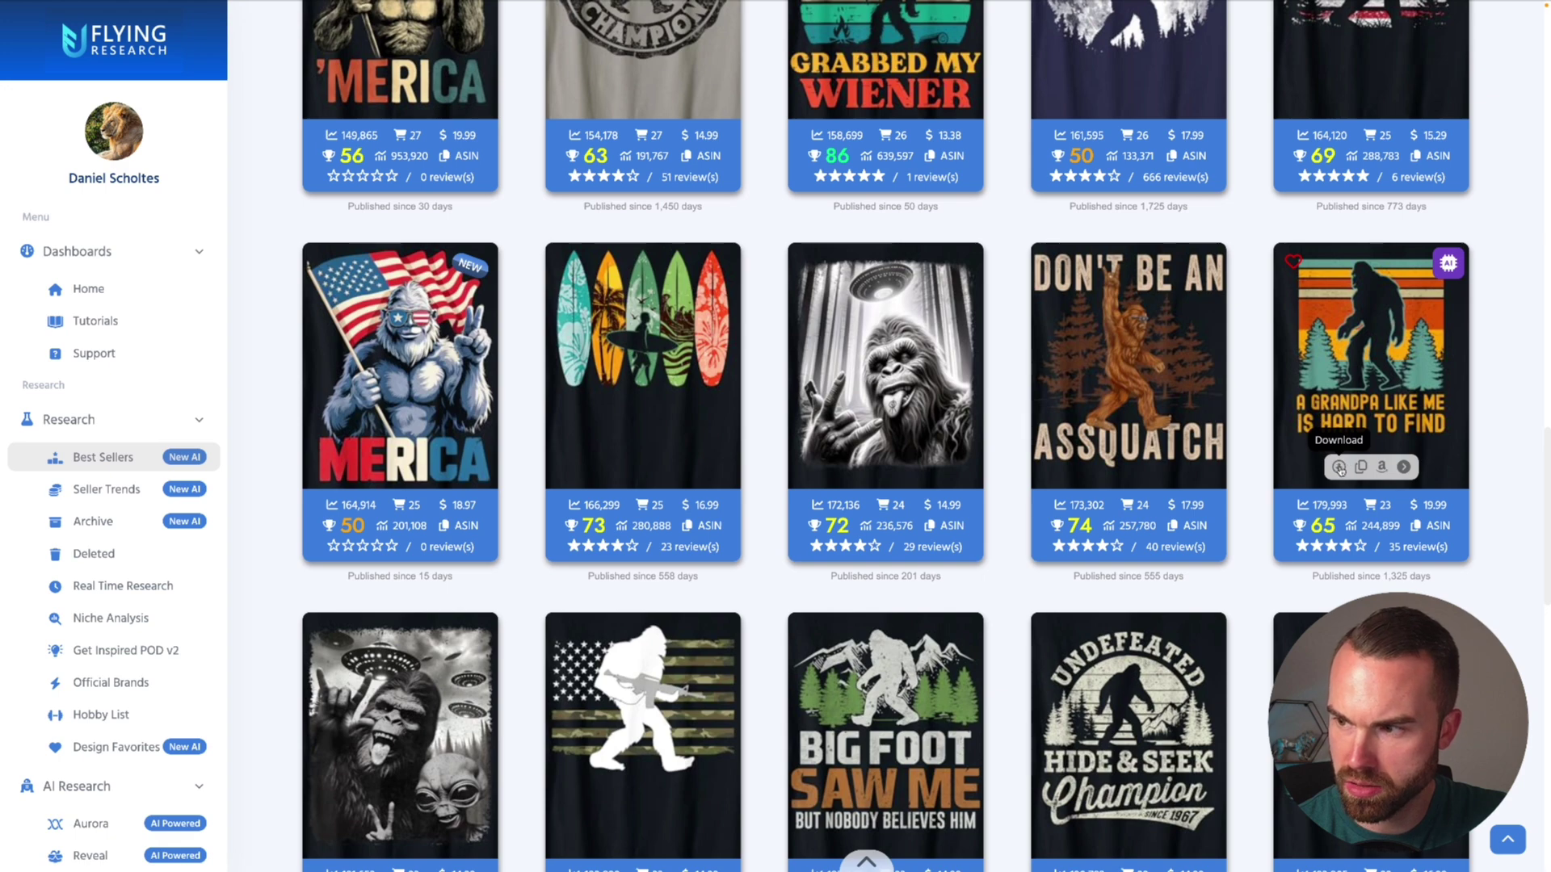
click(1339, 468)
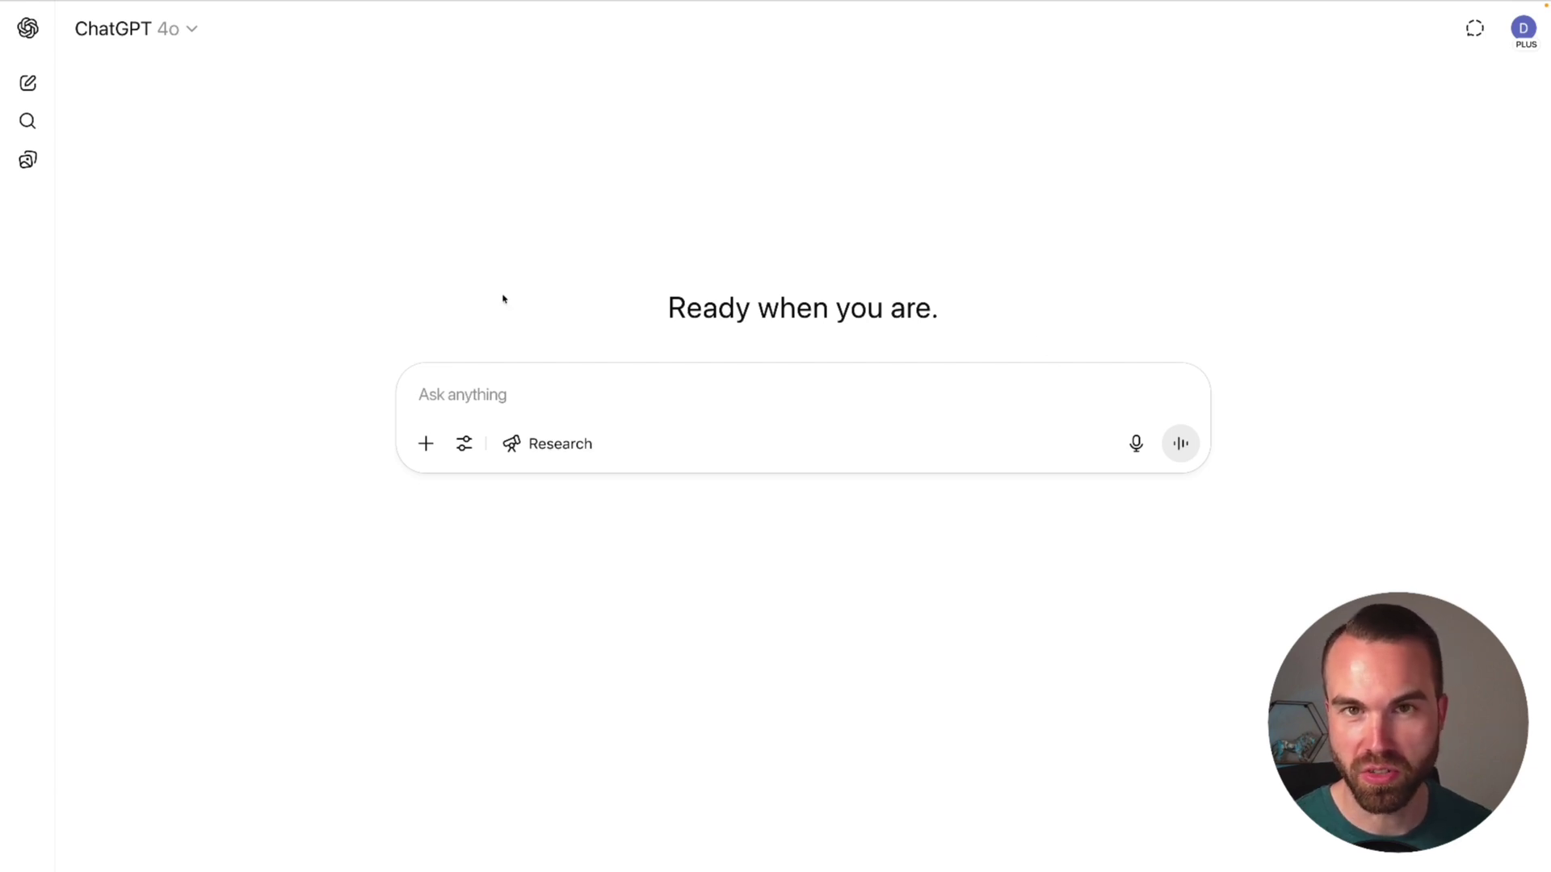
Switch to ChatGPT, attach the "Just a Dad" bigfoot milk design, and request it as an Ideogram AI-Art Generator prompt plus 10 humorous remixes of the idea
click(426, 445)
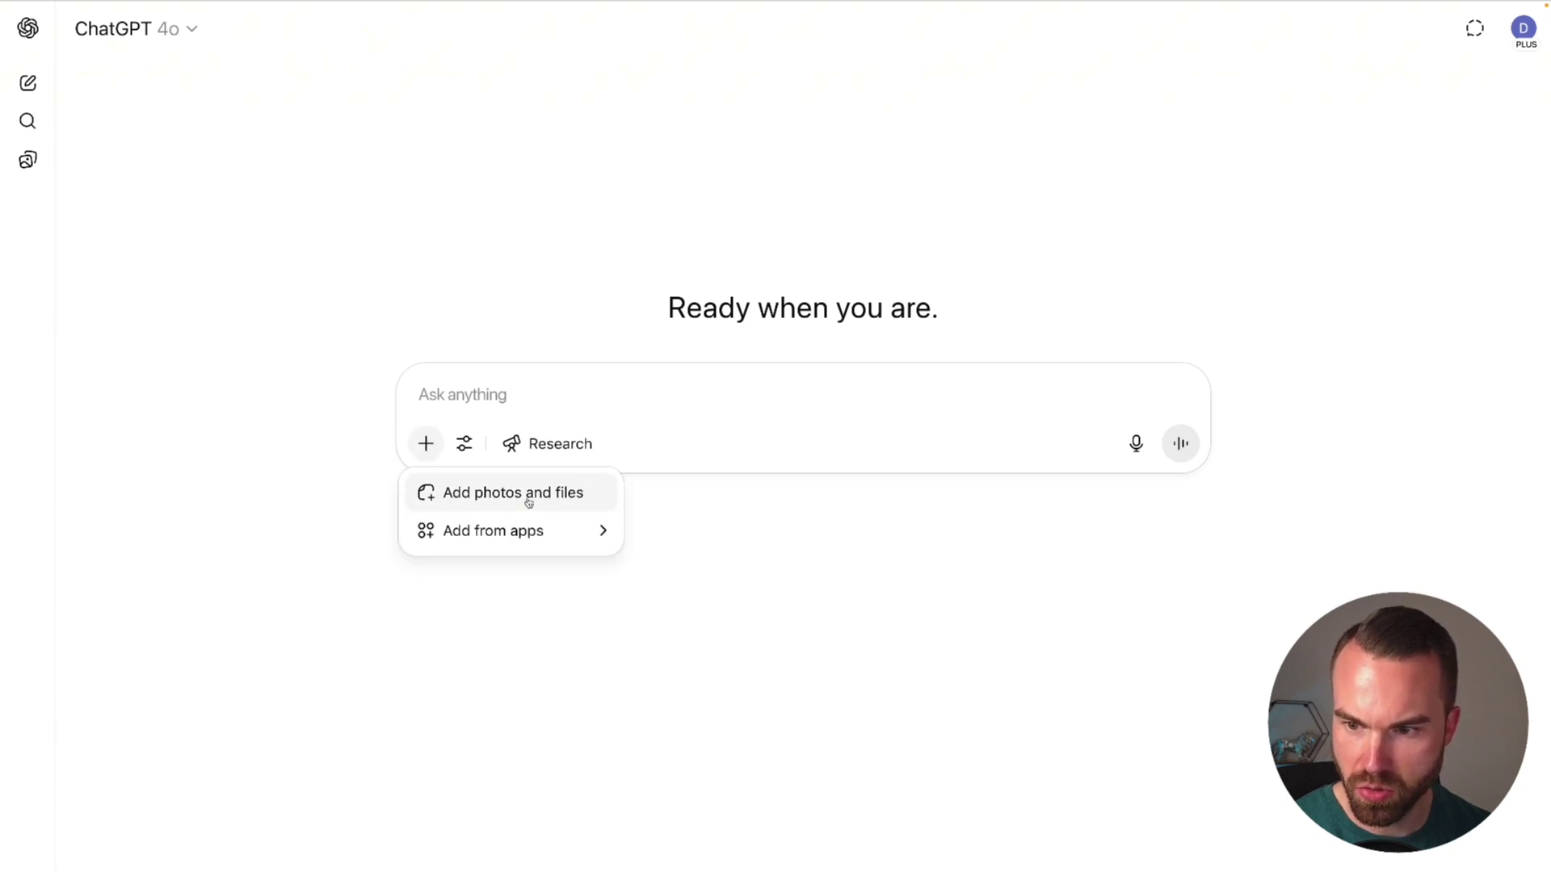
click(593, 493)
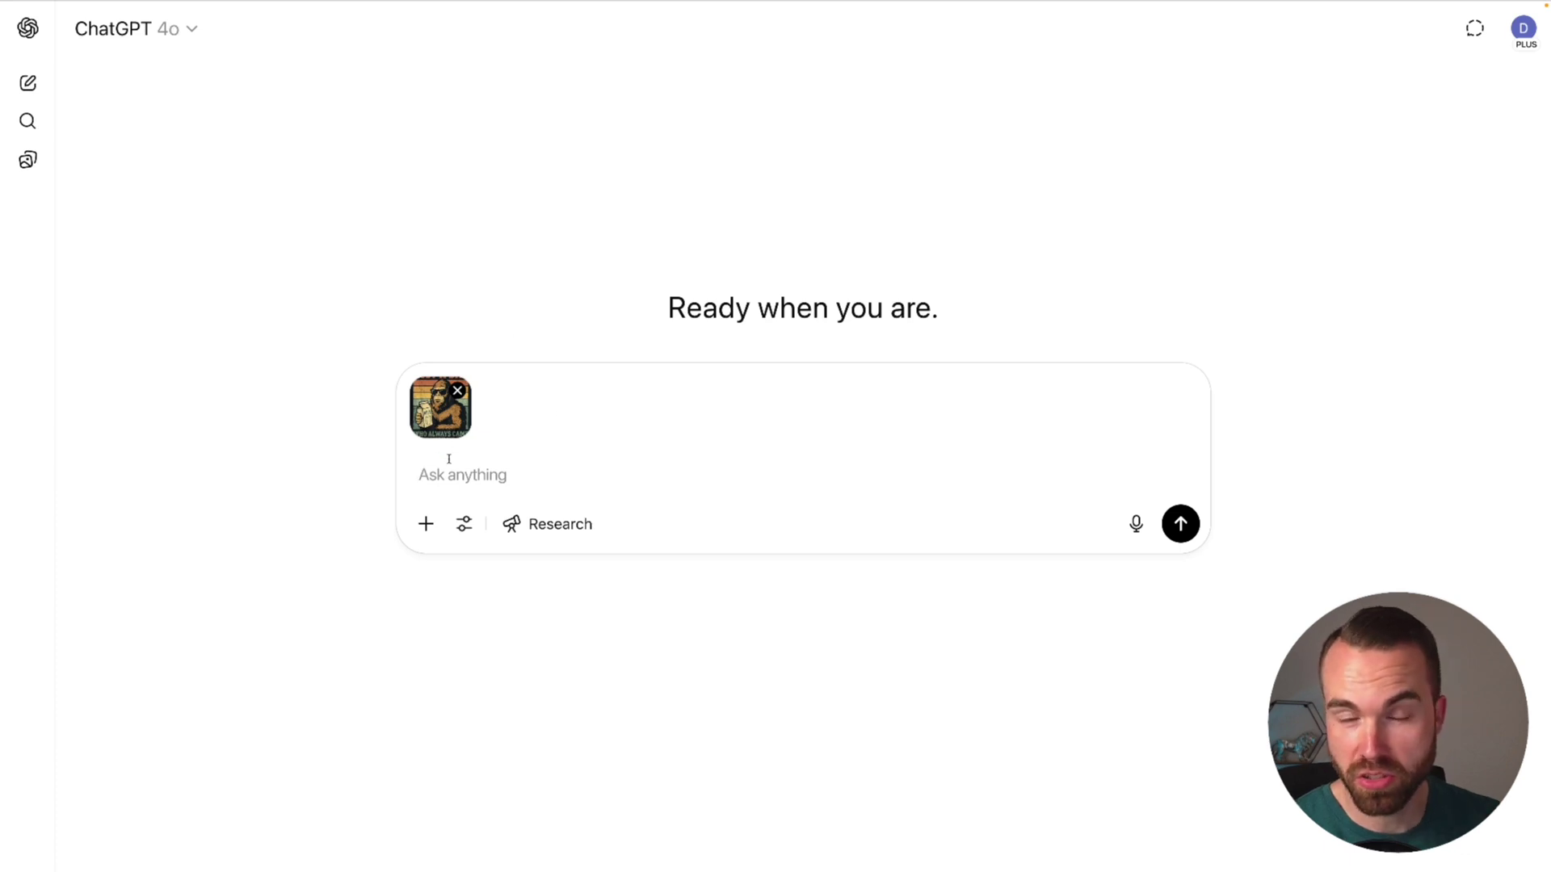
text(I need this design as a prompt for the Ideogram AI-Art Generator. But don't just give me the prompt for this design but give me 10 humorous remixes of this idea)
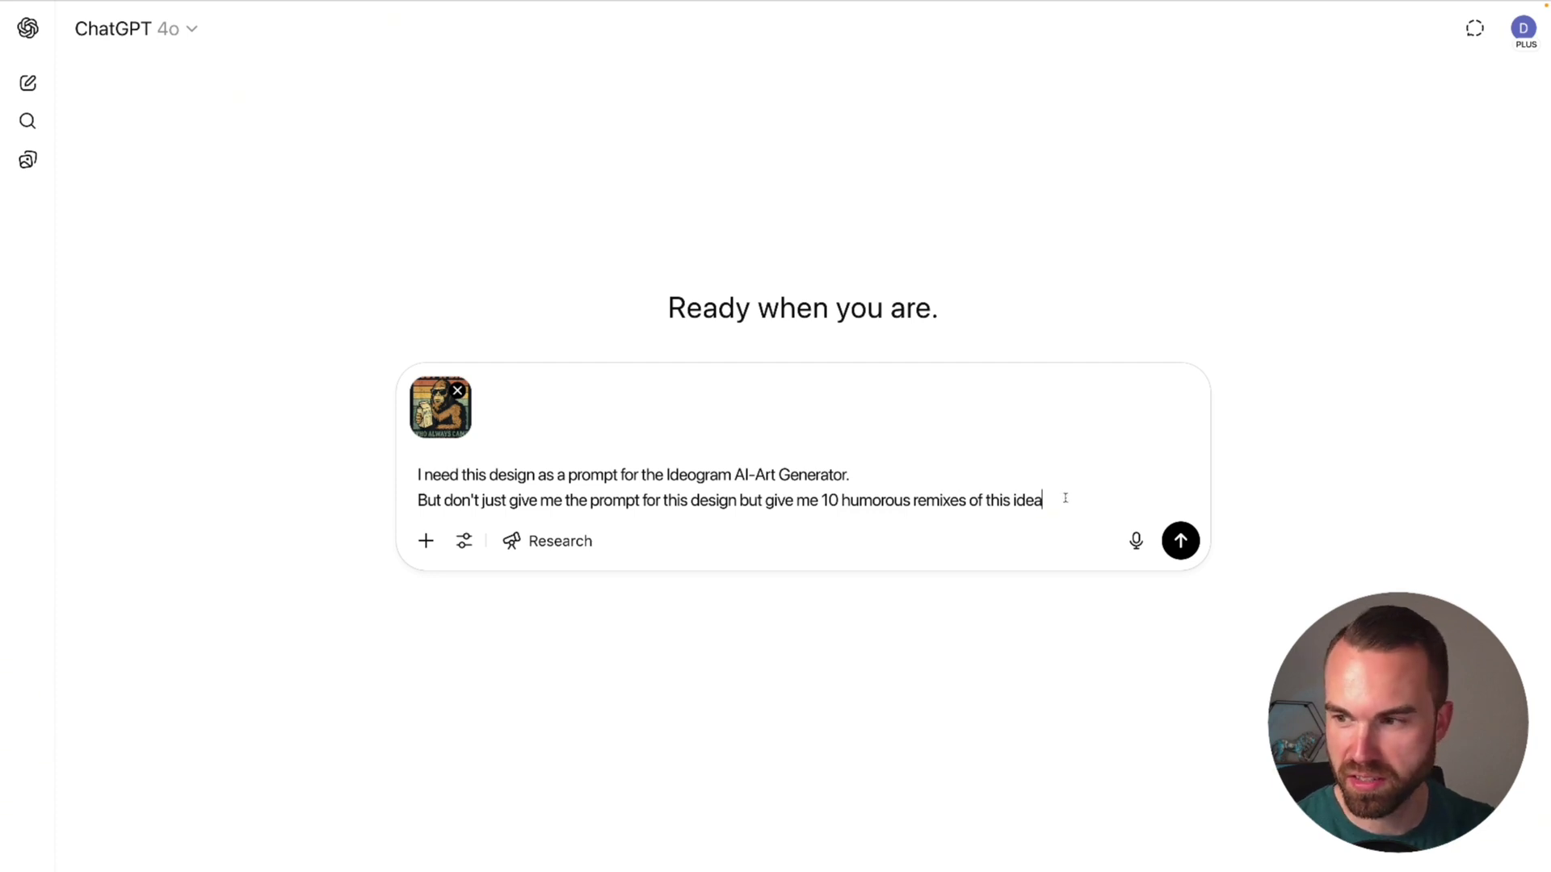
key(Return)
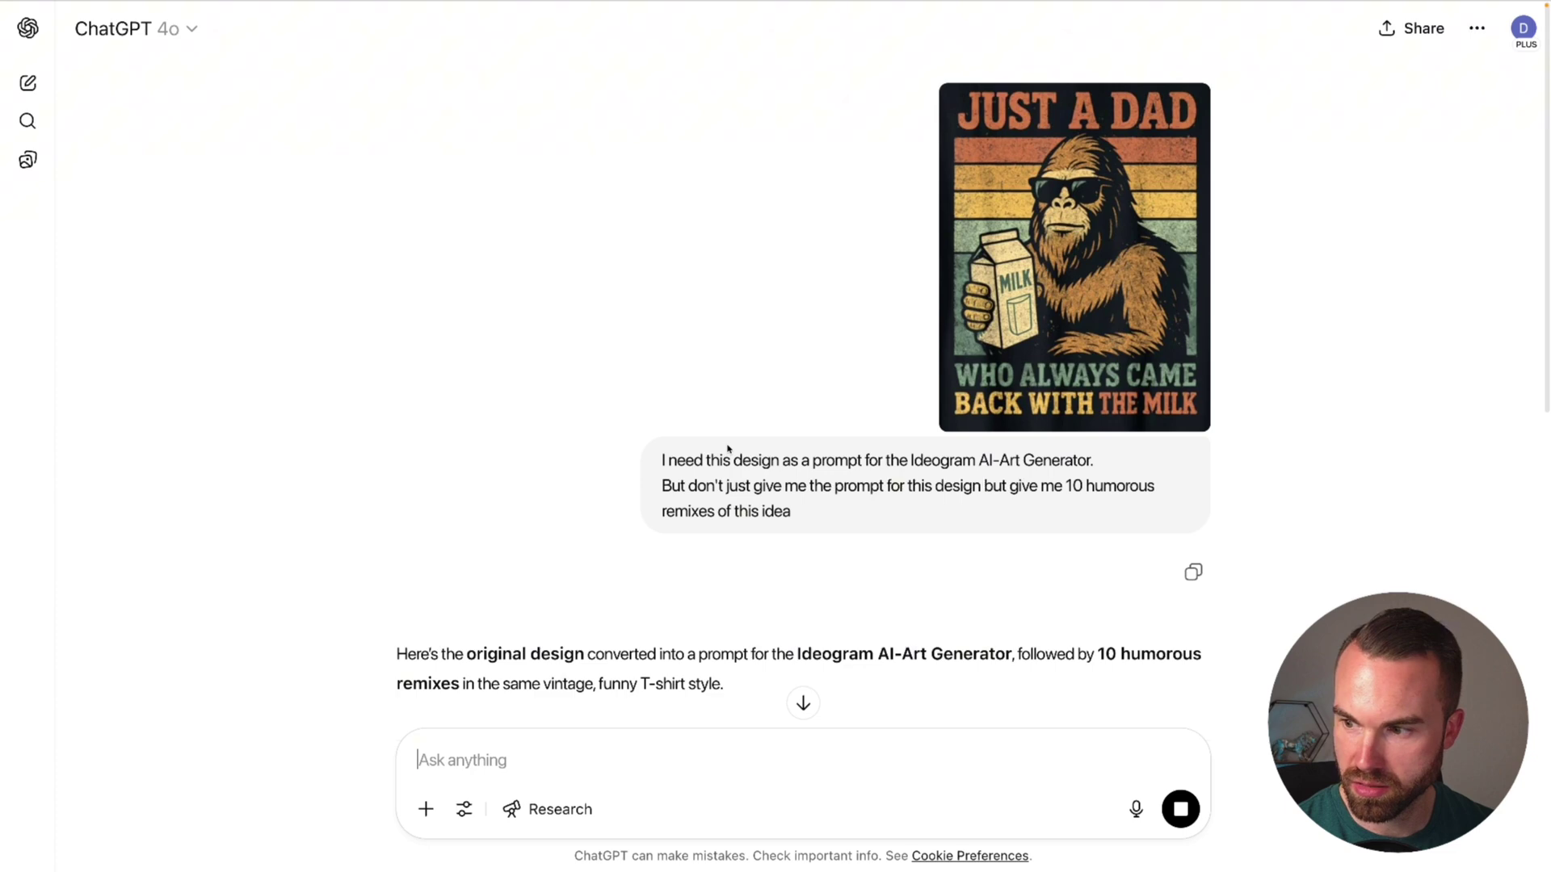
Review the generated prompts and tell ChatGPT to always add "vector art, clean lines, dark grey background" at the end of the prompts
scroll(751, 420, down, 3)
scroll(700, 390, down, 4)
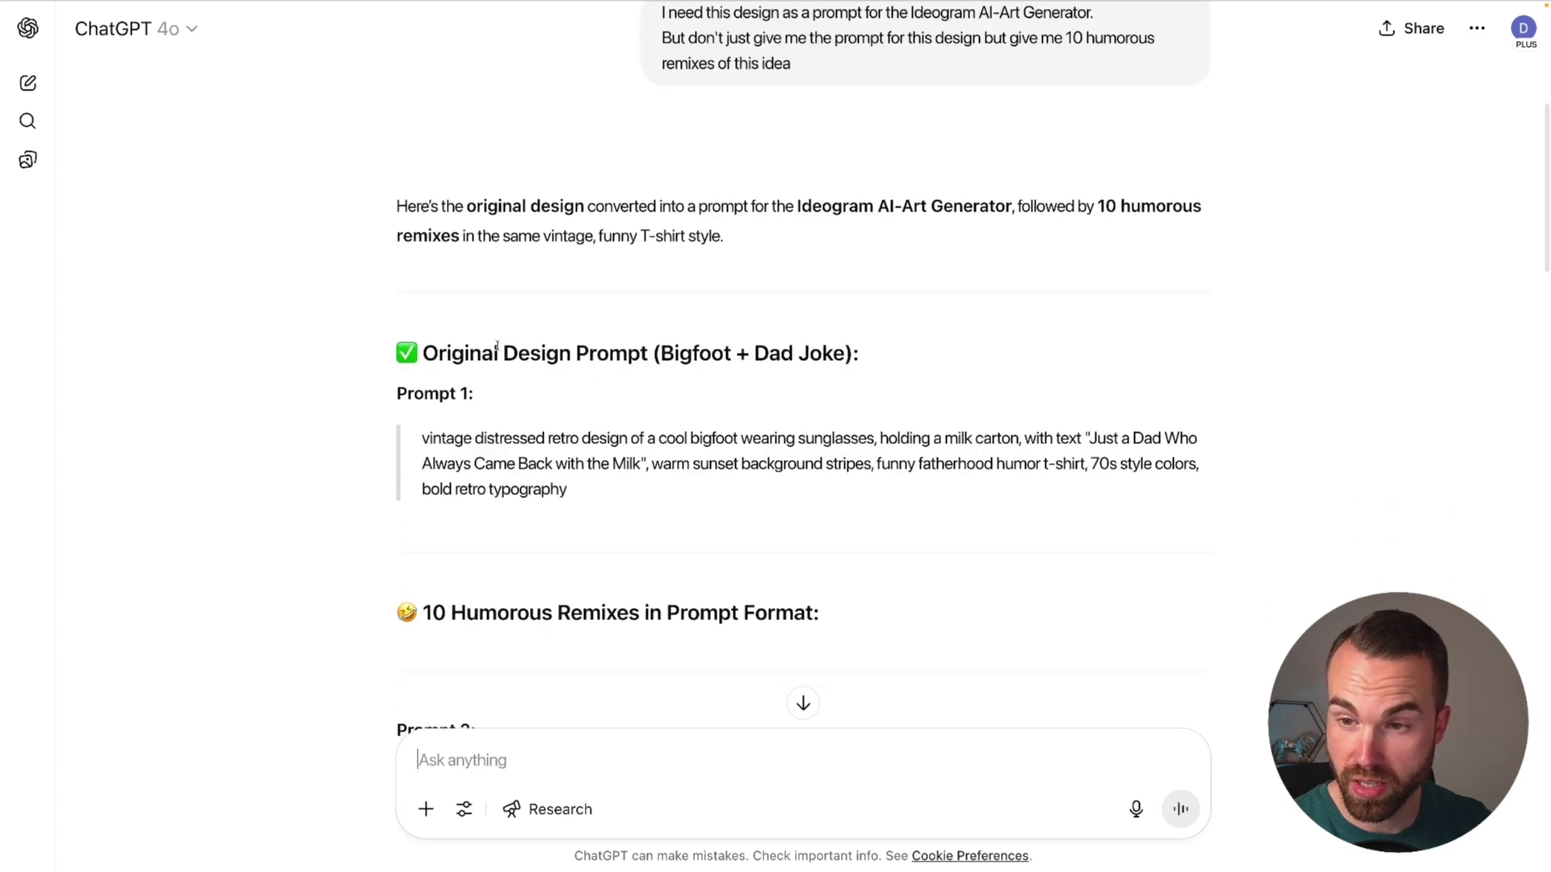
scroll(476, 339, down, 3)
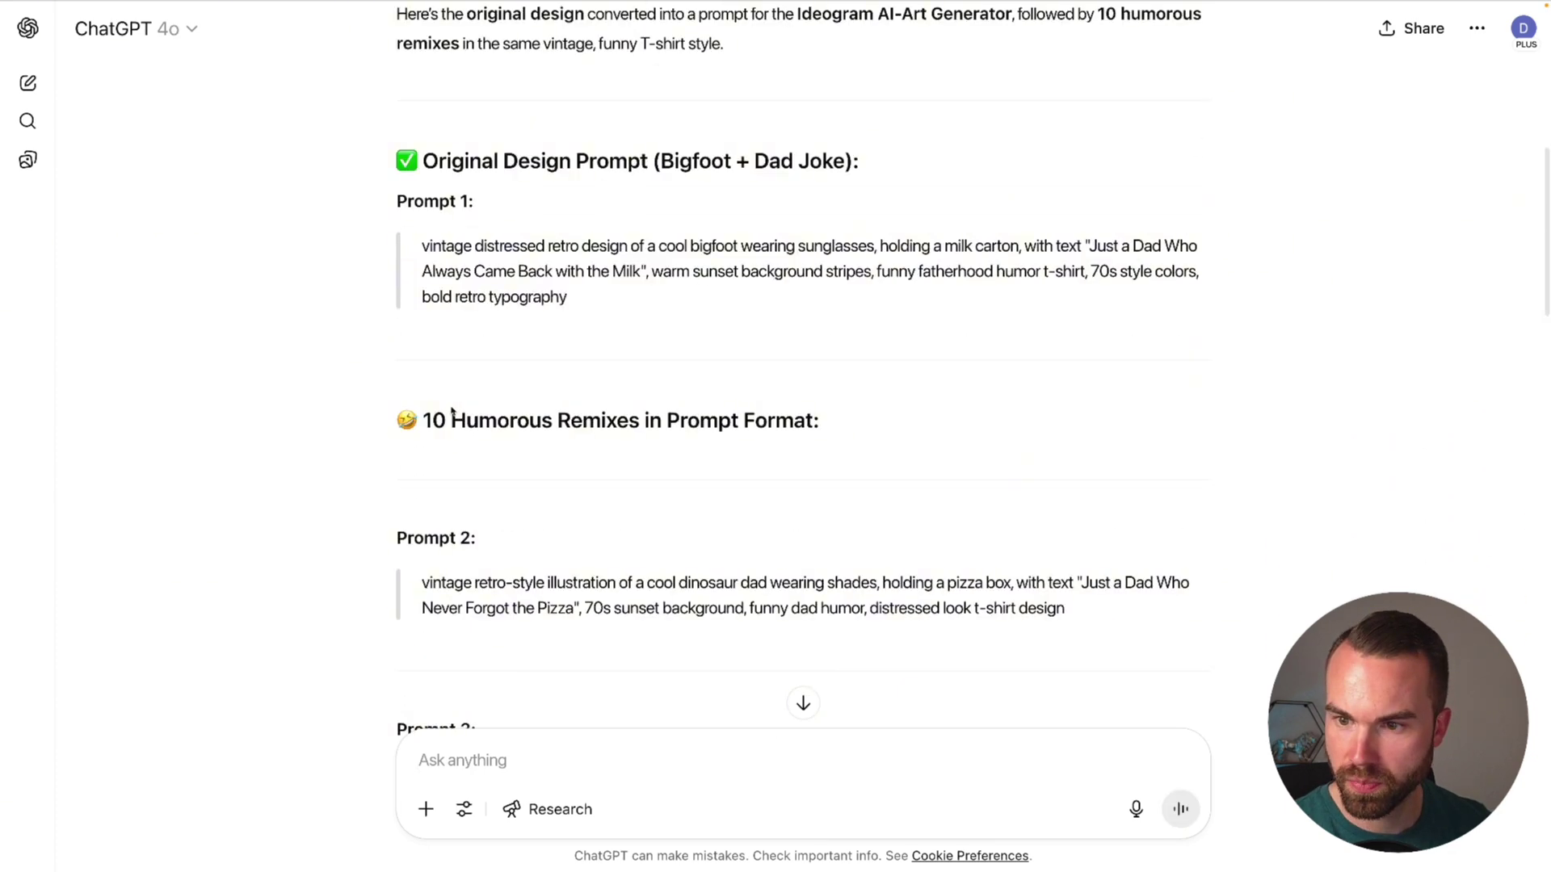
scroll(677, 347, down, 1)
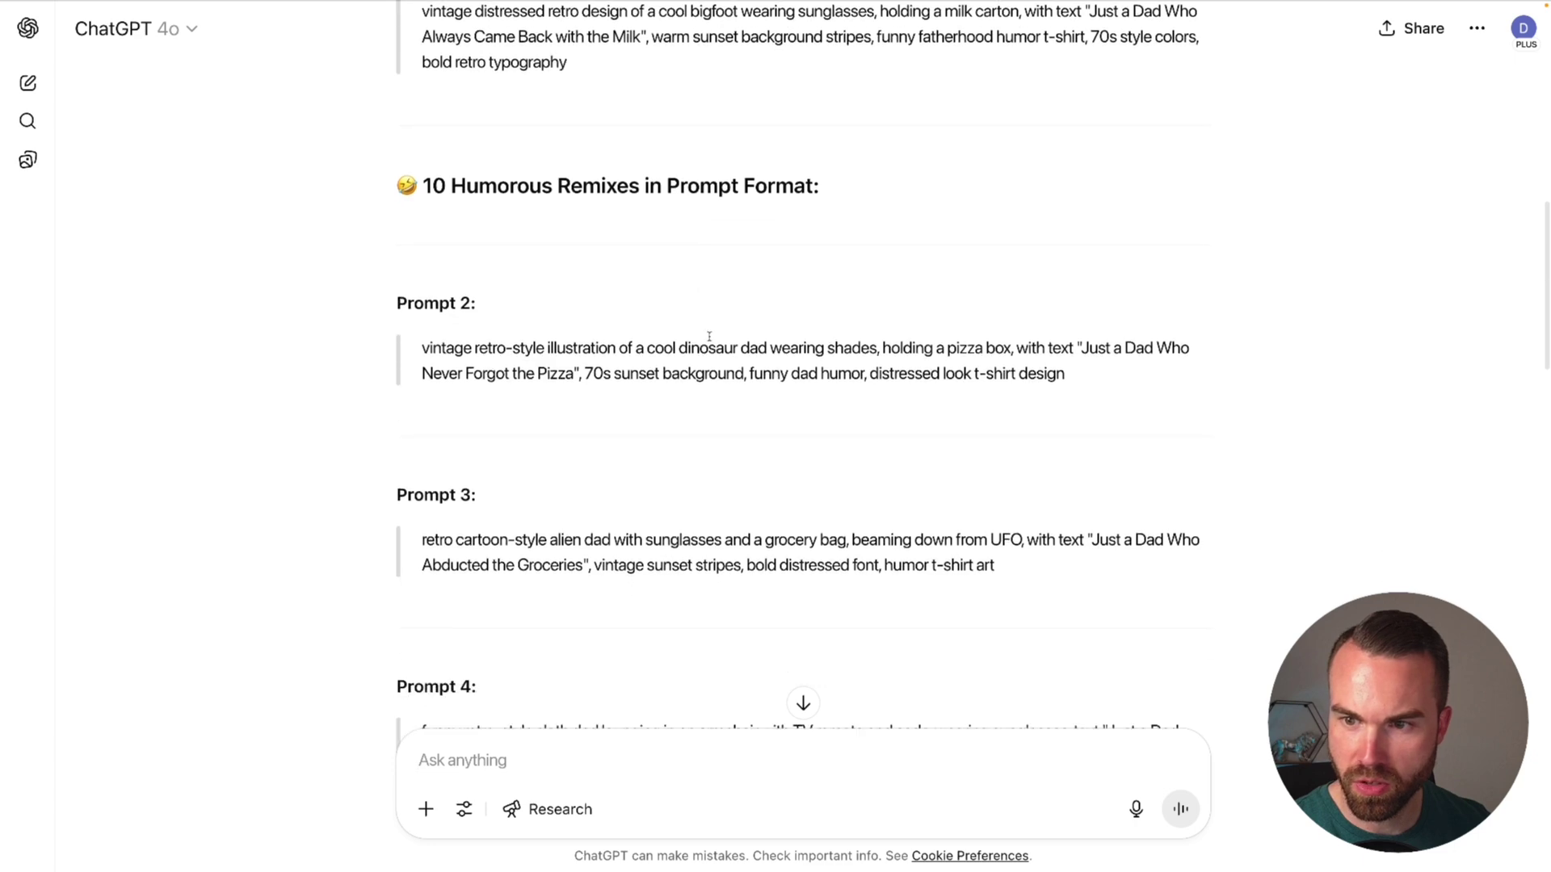
scroll(525, 353, down, 1)
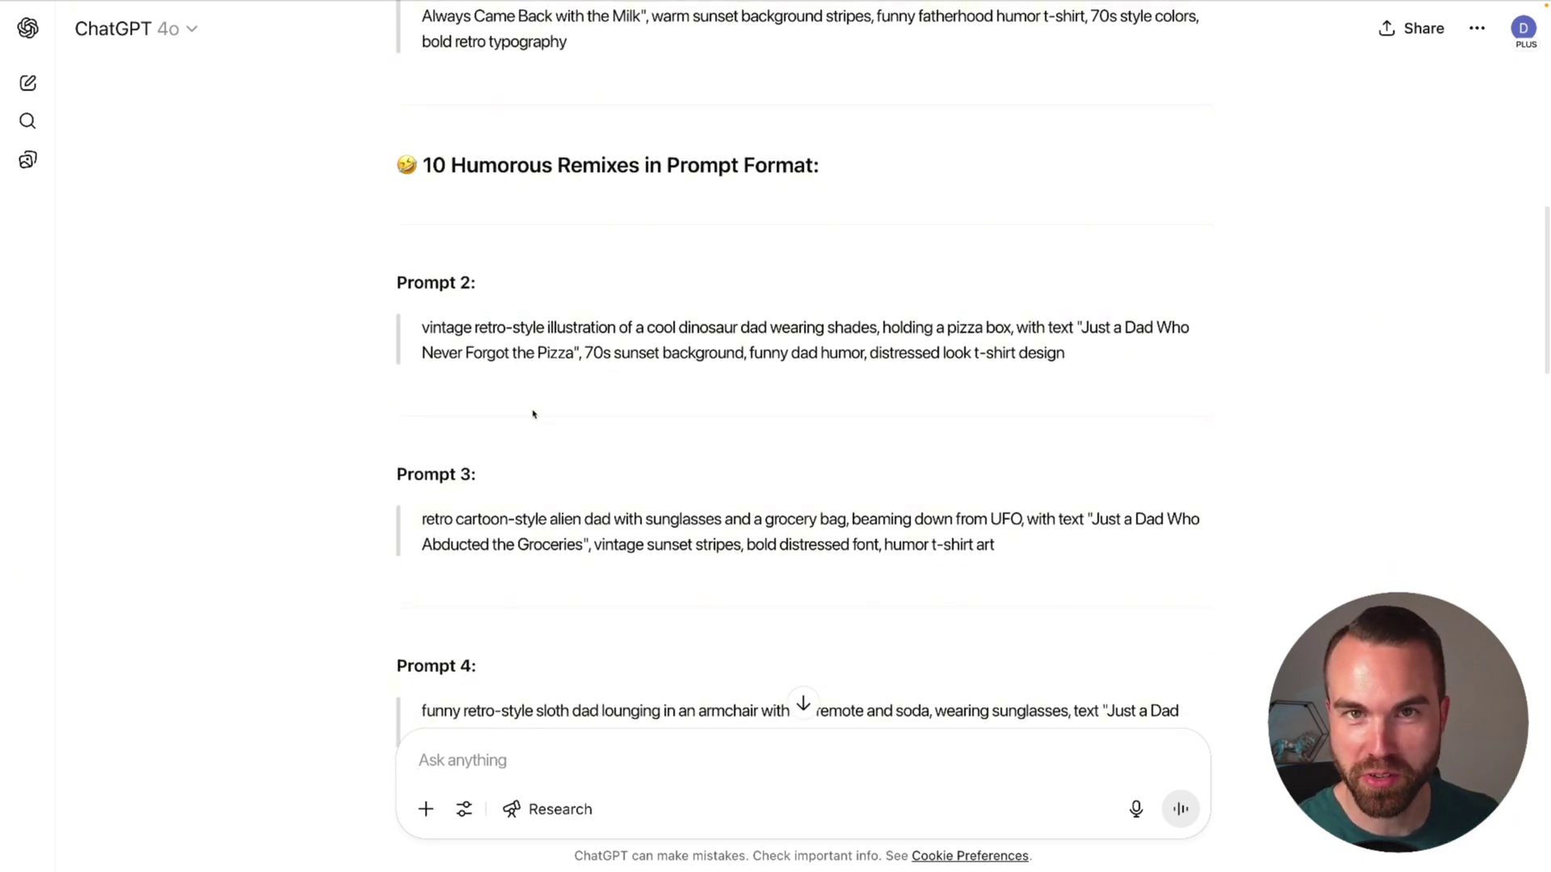
scroll(565, 485, down, 20)
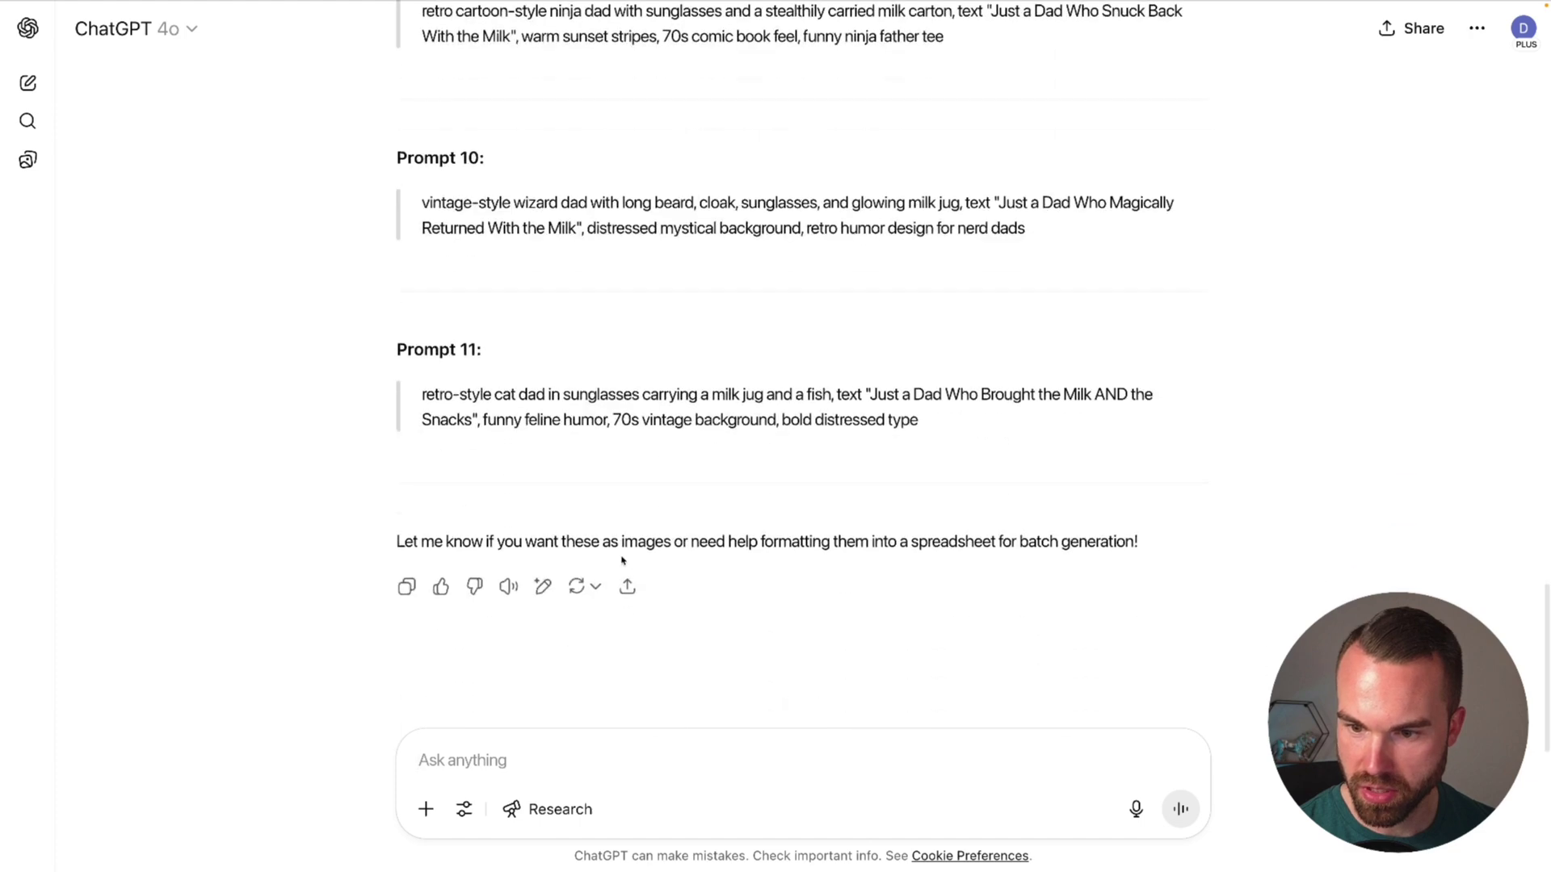
text(Always add this at the end of the prompts: vector art, clean lines, dark grey background)
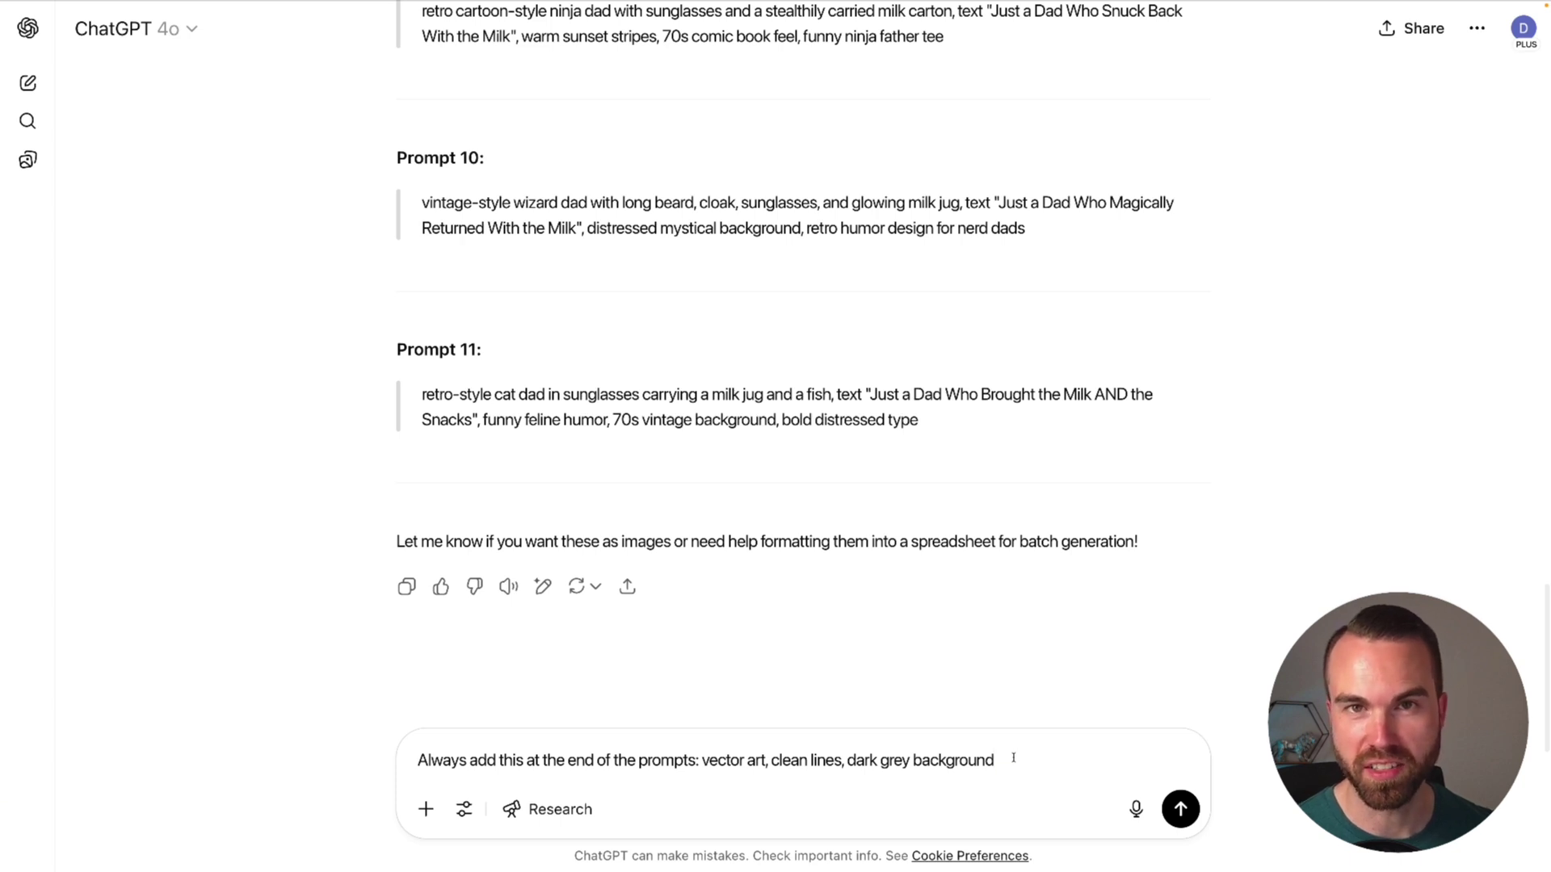
key(Return)
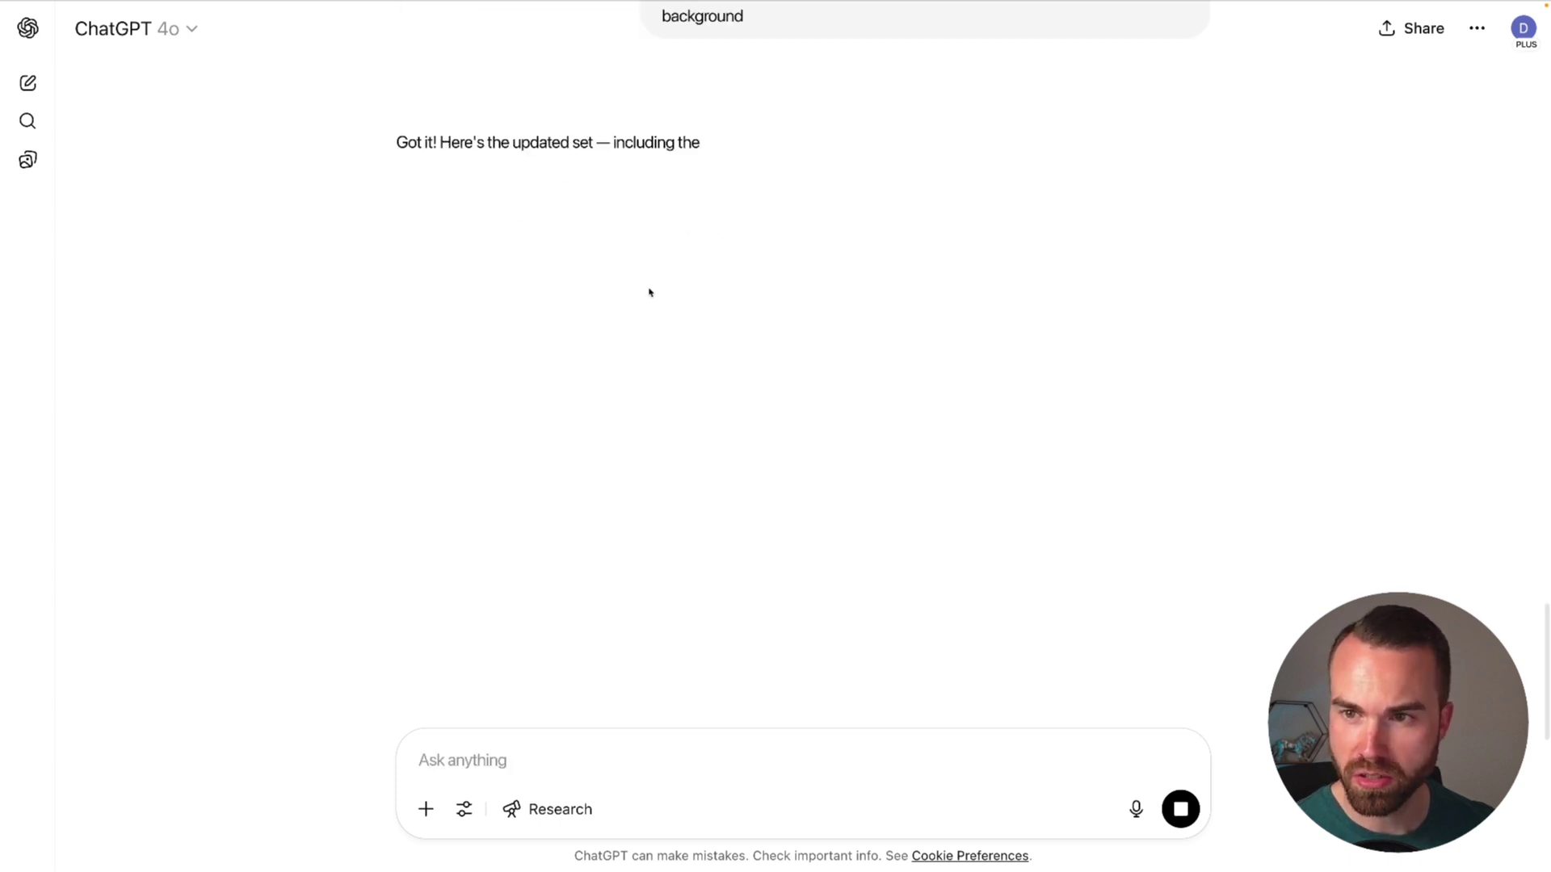
Review the updated prompts in ChatGPT, examining the added style ending and the alien dad wording of Prompt 3
scroll(647, 373, down, 3)
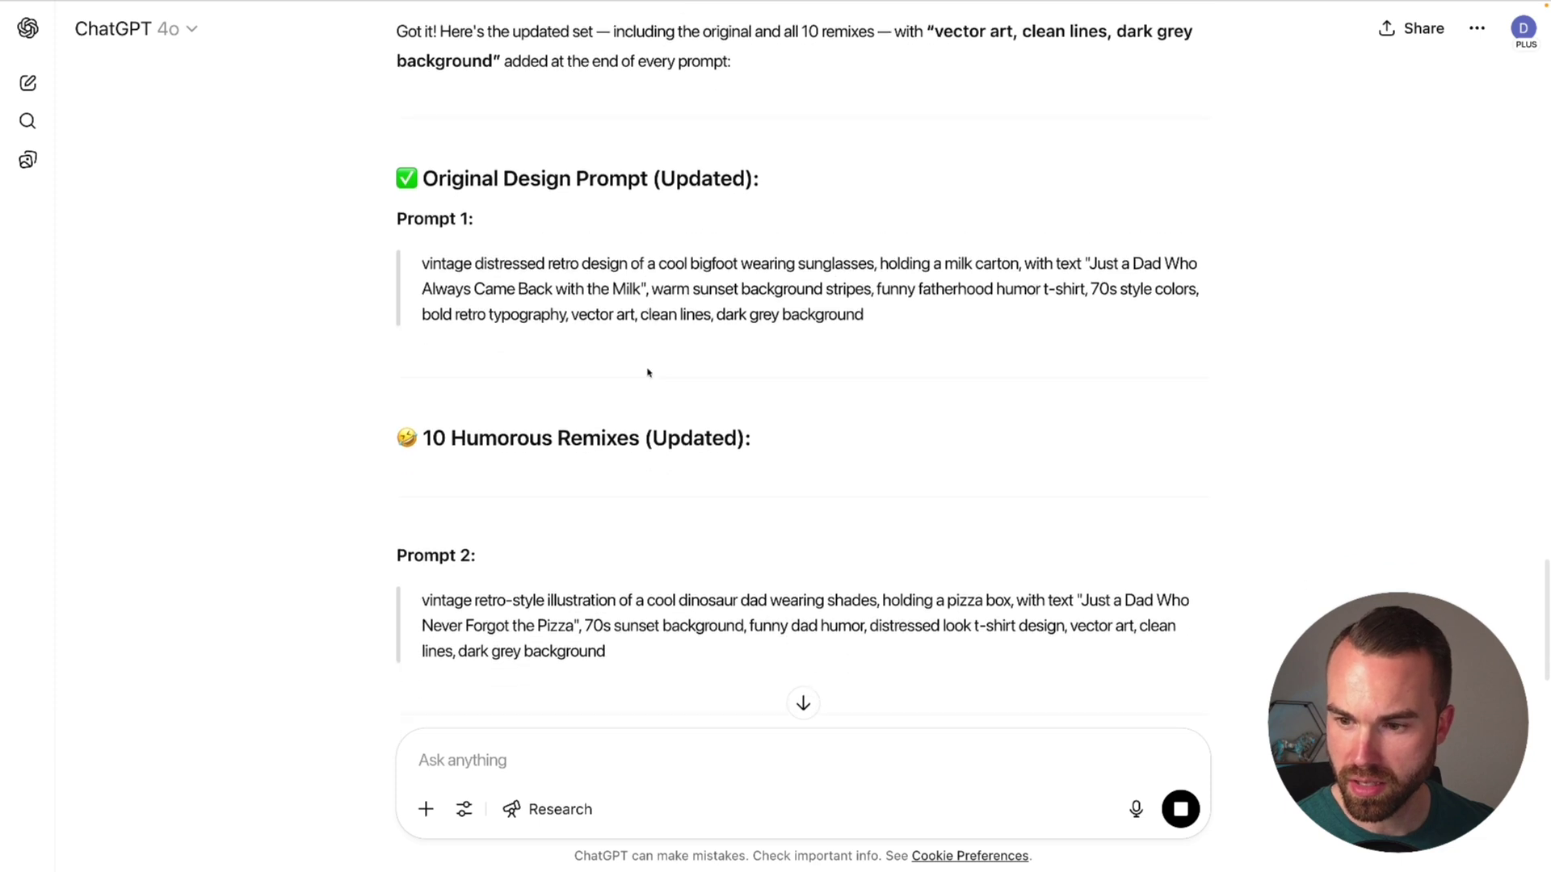
scroll(647, 373, down, 5)
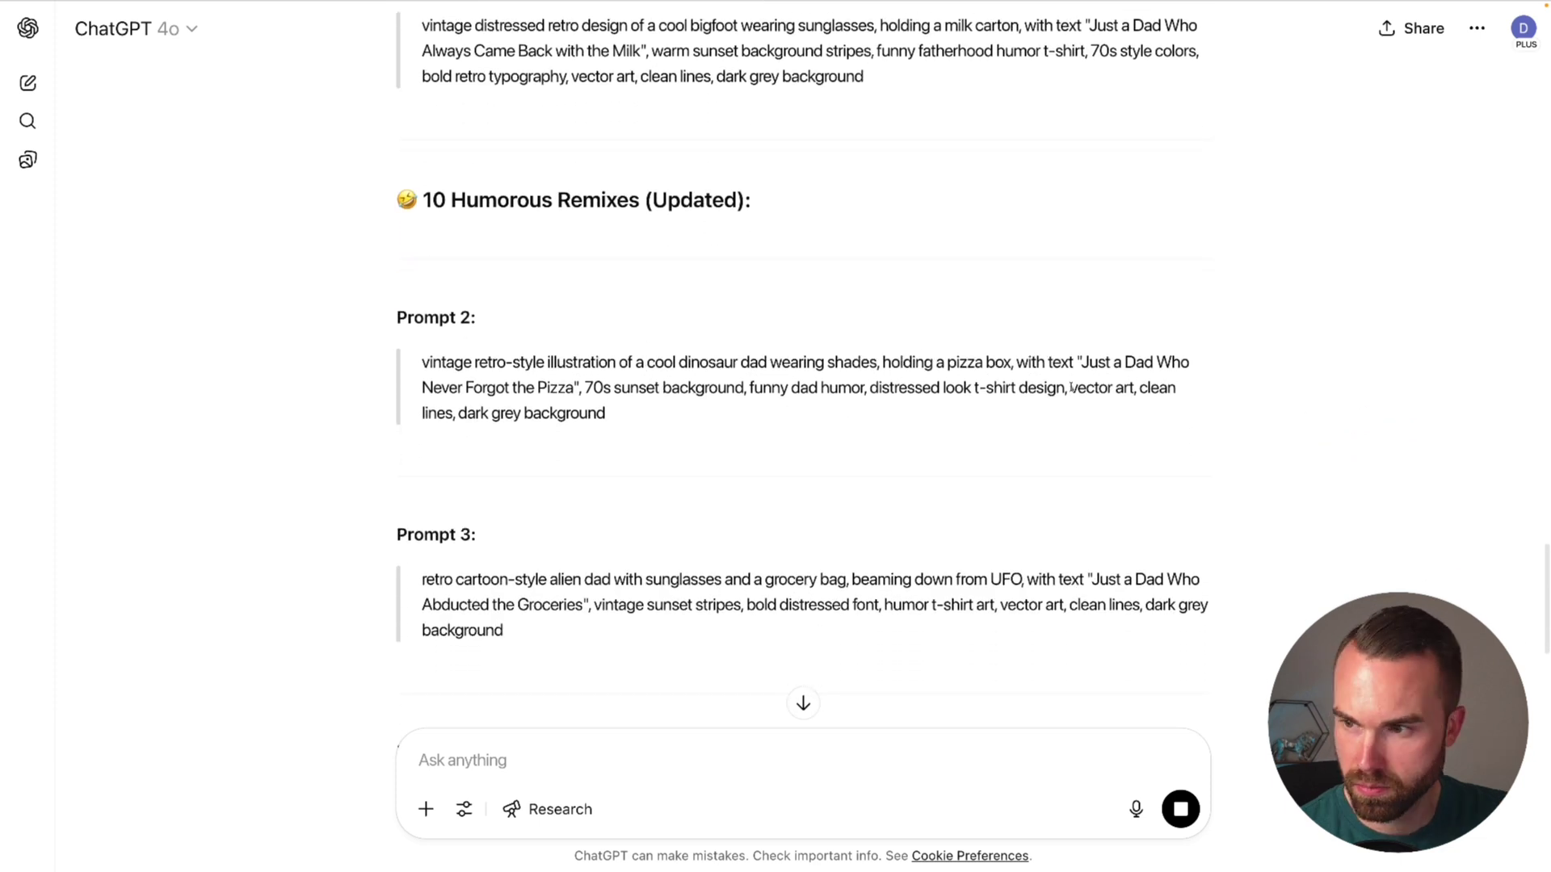
drag(1070, 388, 692, 421)
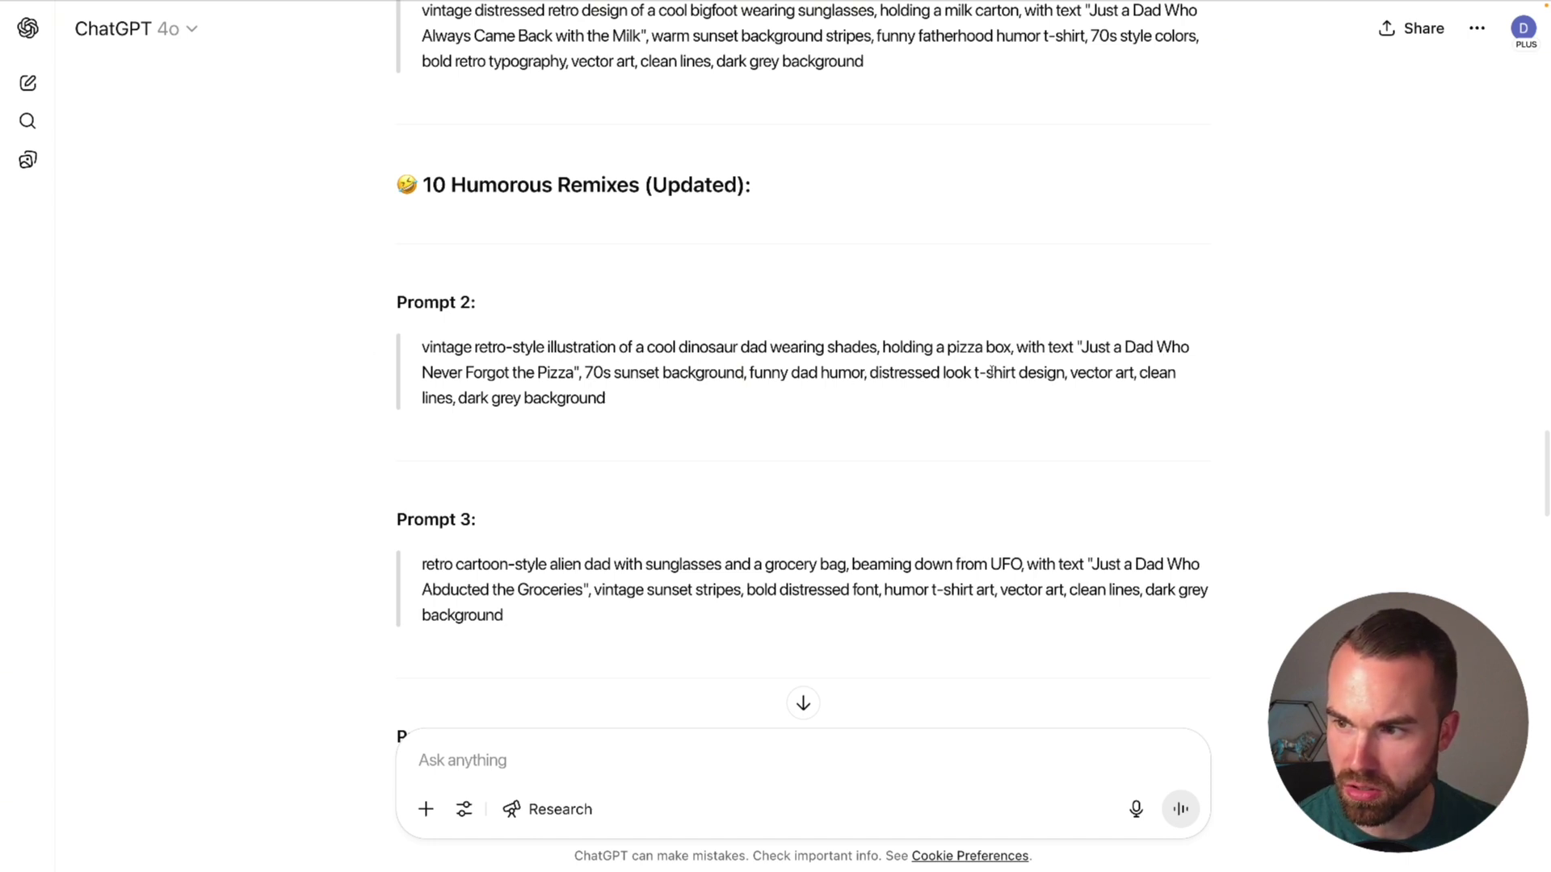
scroll(1076, 377, down, 3)
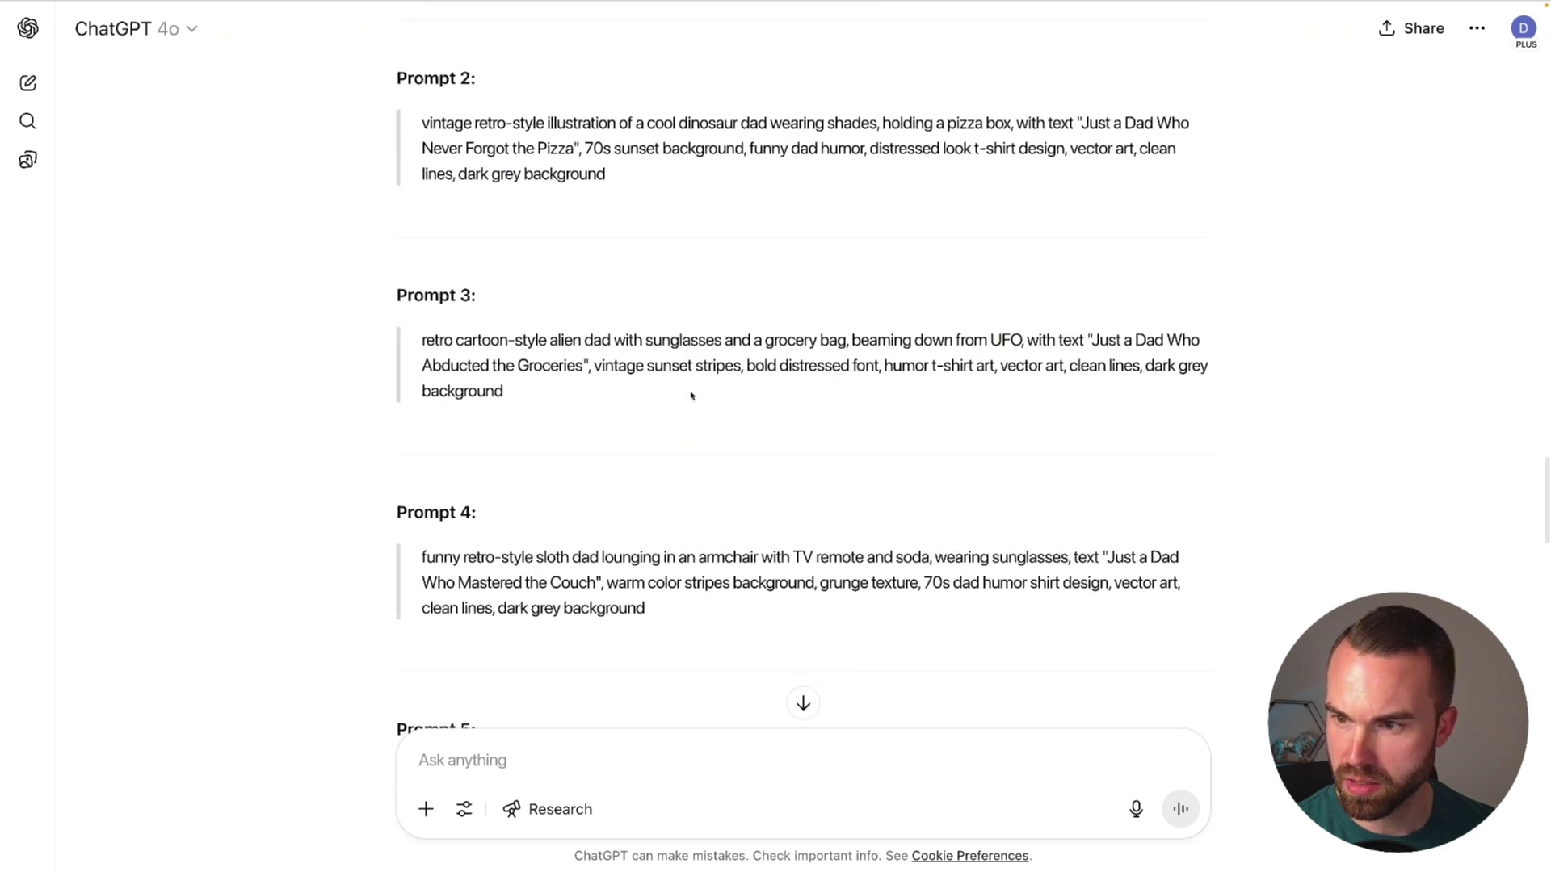
drag(549, 340, 841, 341)
drag(1089, 340, 583, 364)
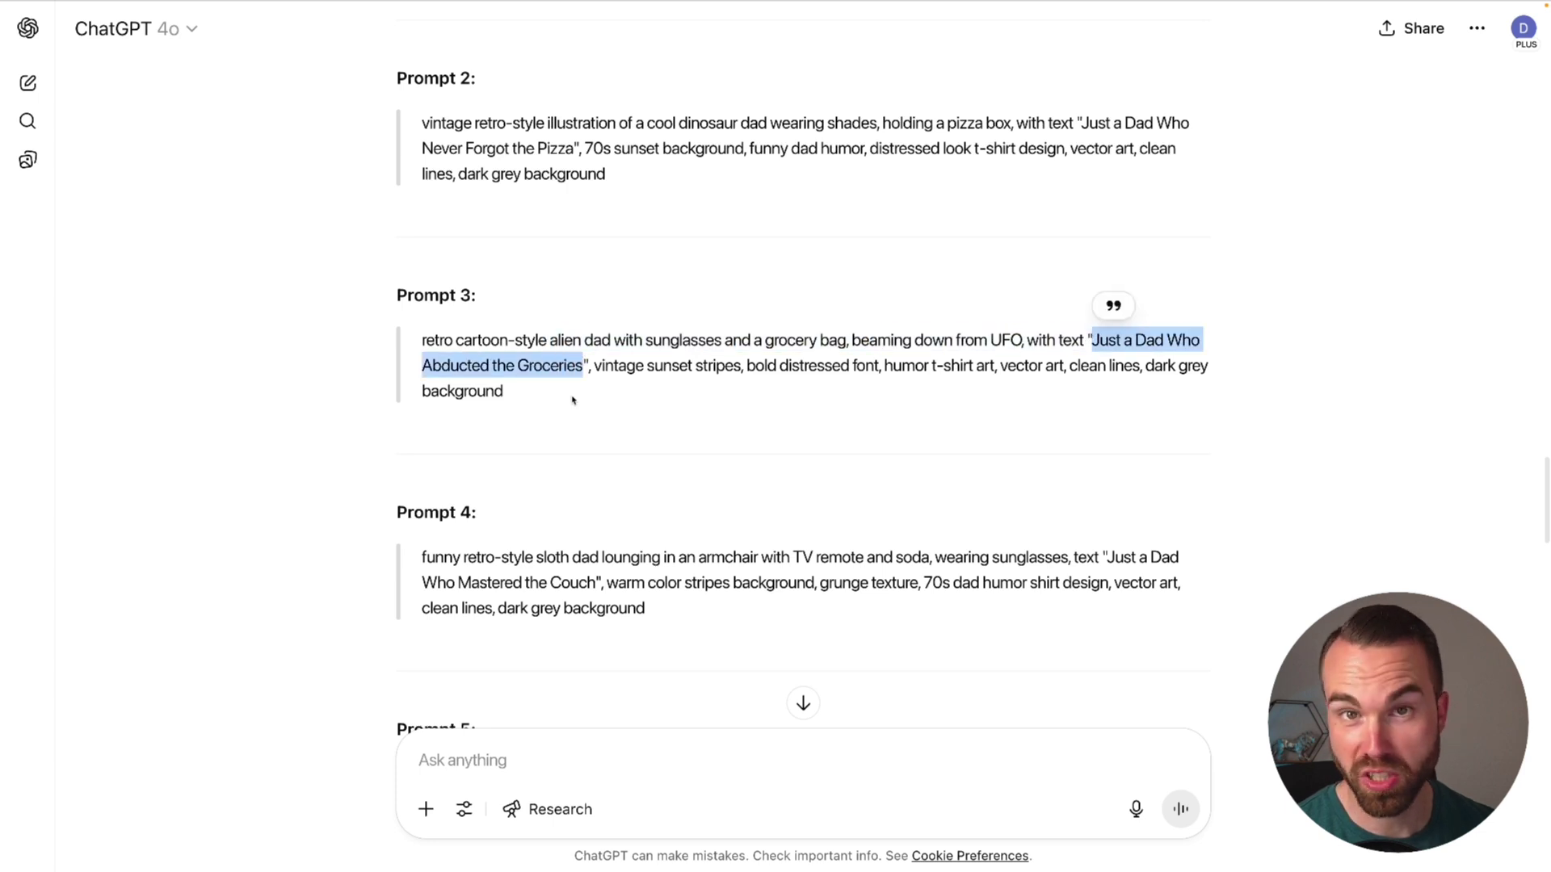
click(580, 392)
scroll(547, 398, down, 2)
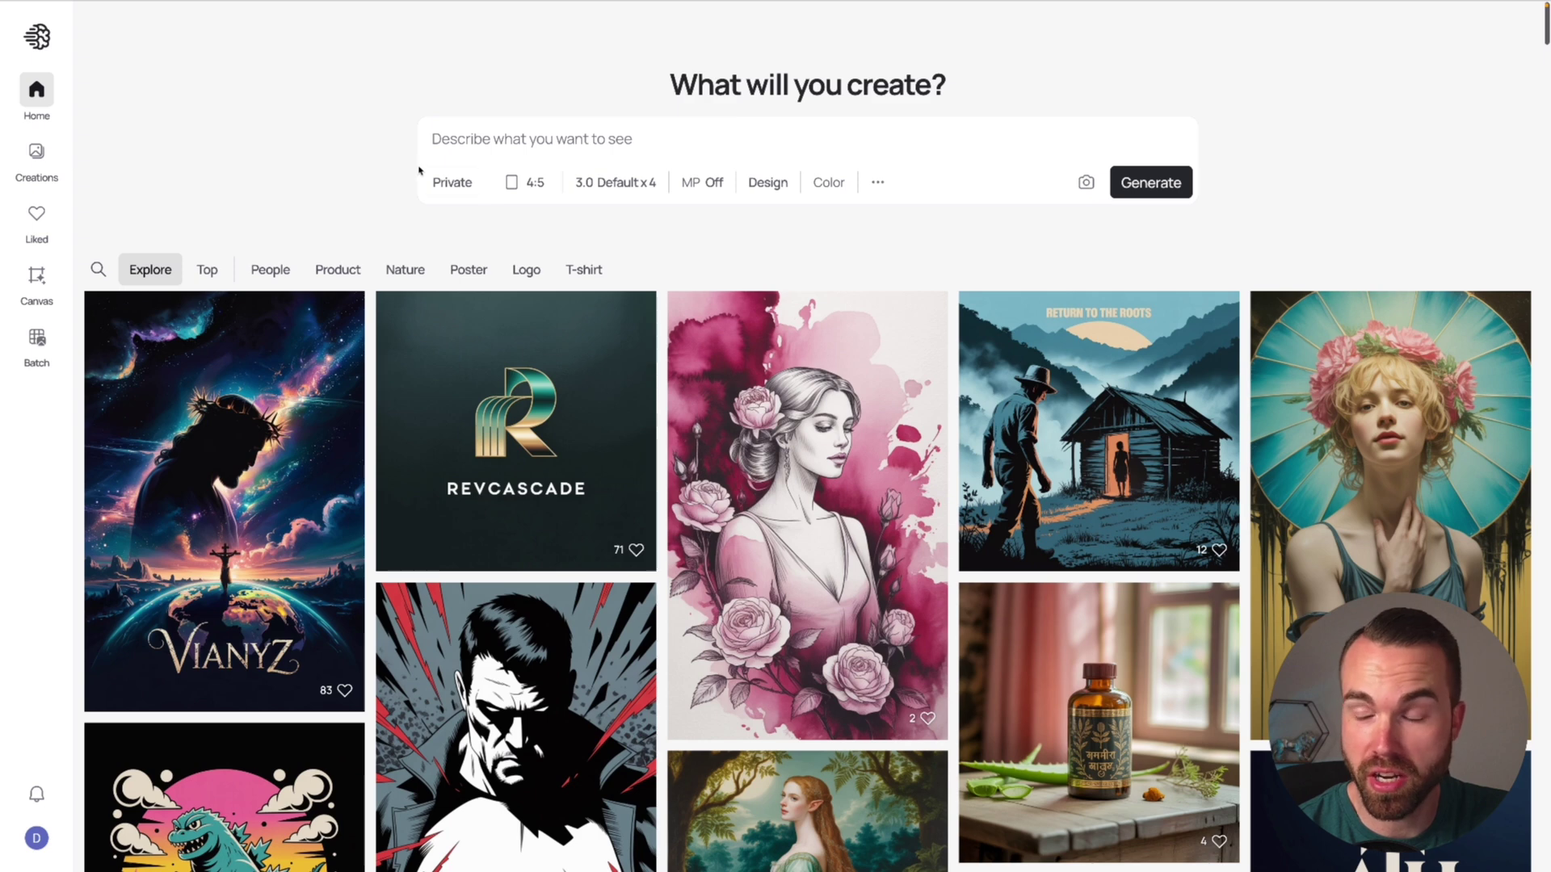
Switch to Ideogram and examine the visibility, aspect ratio, model, magic prompt and style settings for image generation
click(452, 183)
click(457, 185)
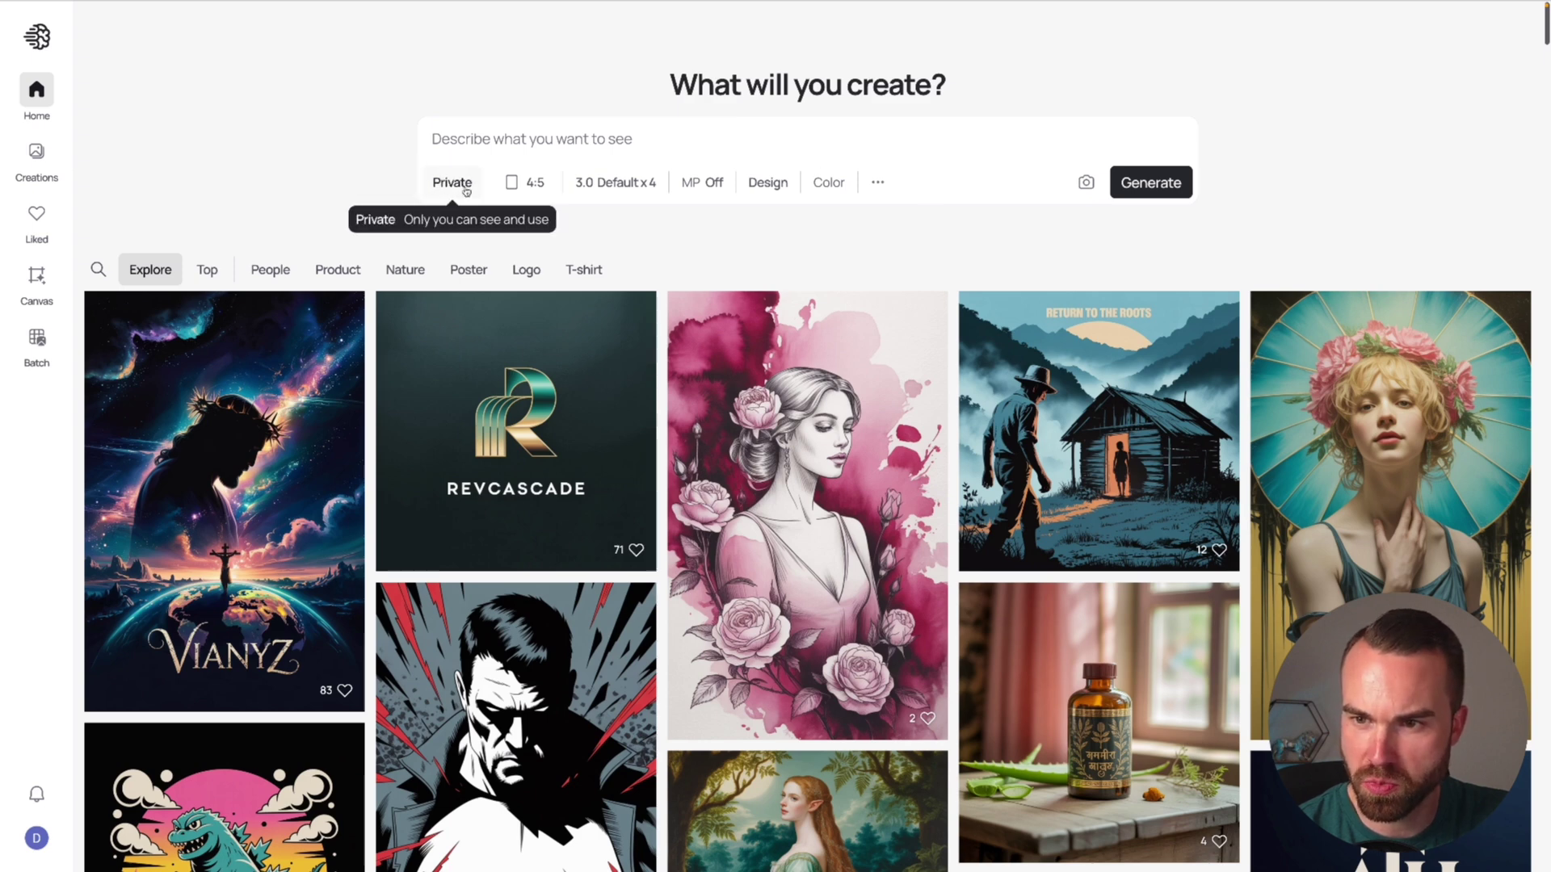
click(533, 182)
click(615, 183)
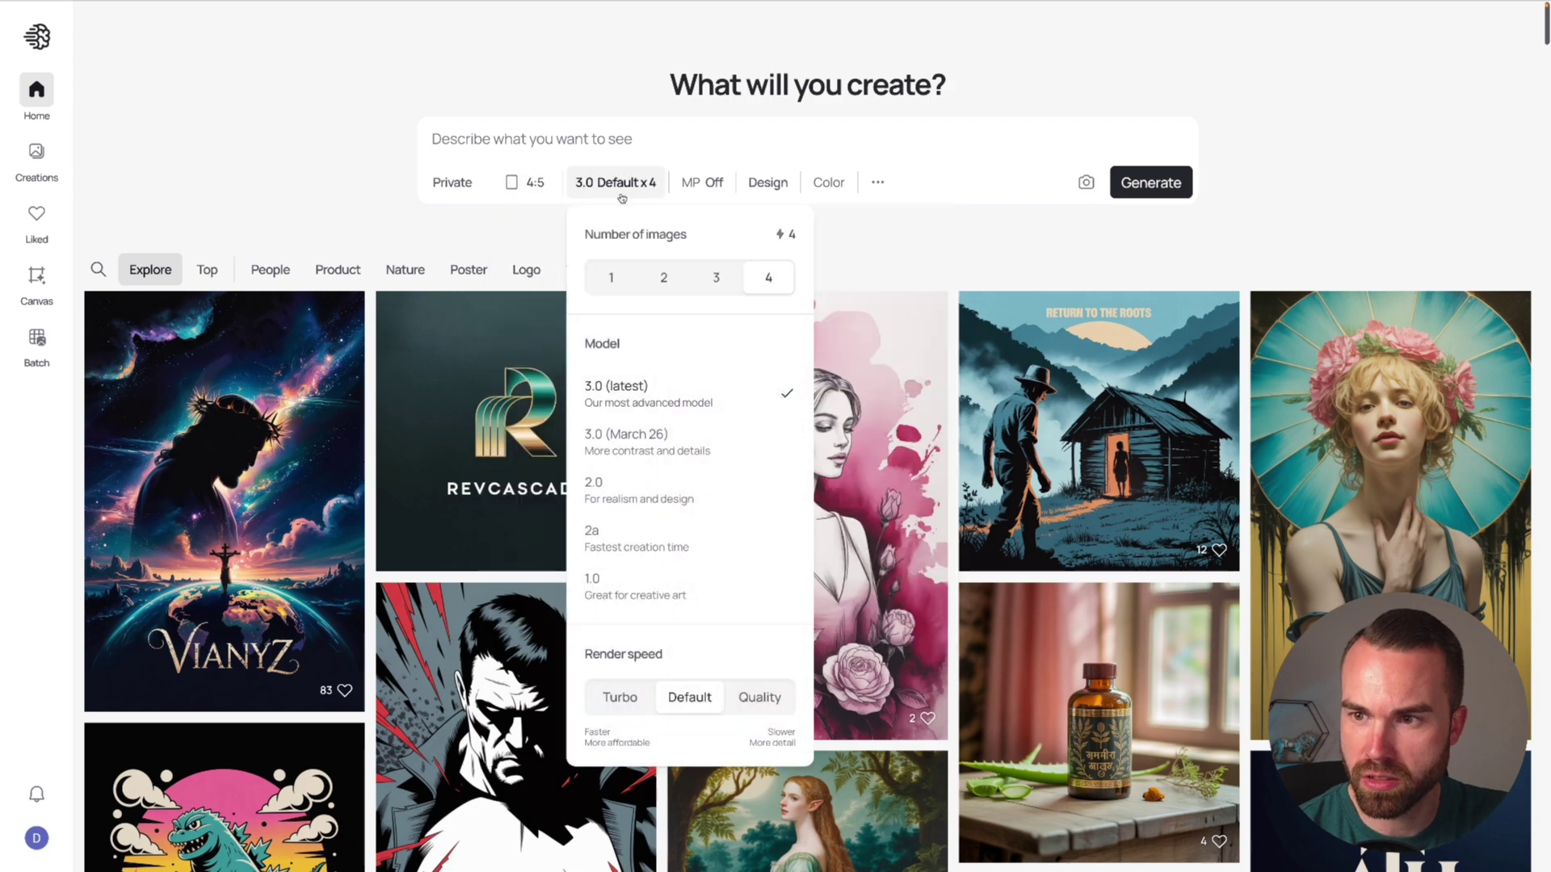
click(702, 182)
click(768, 182)
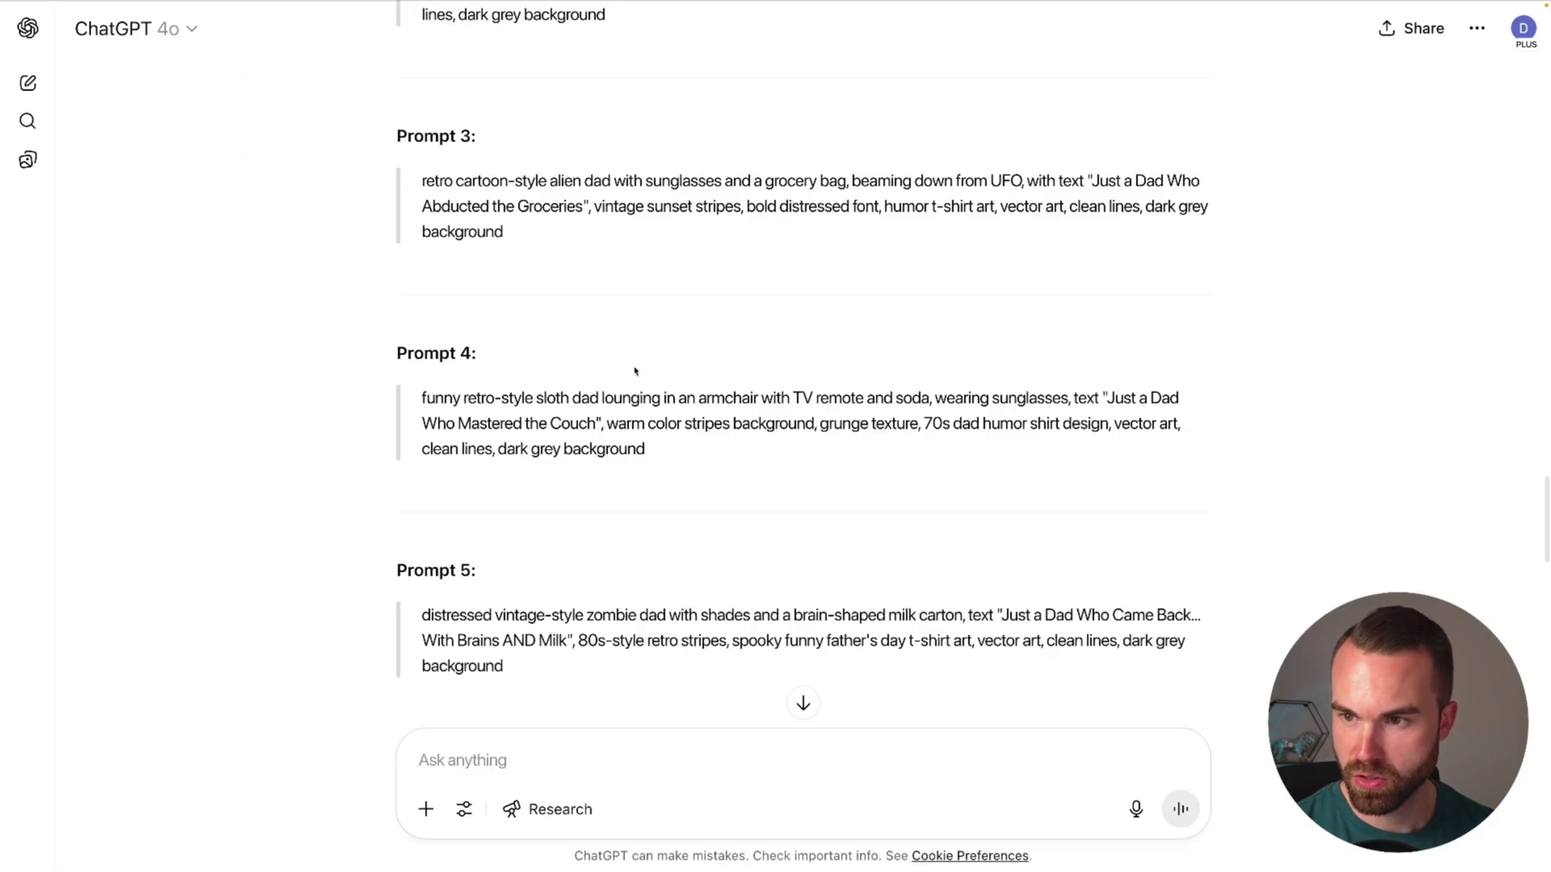
Copy Prompt 2, the dinosaur dad holding a pizza box, from ChatGPT into Ideogram and generate the images
scroll(631, 367, up, 5)
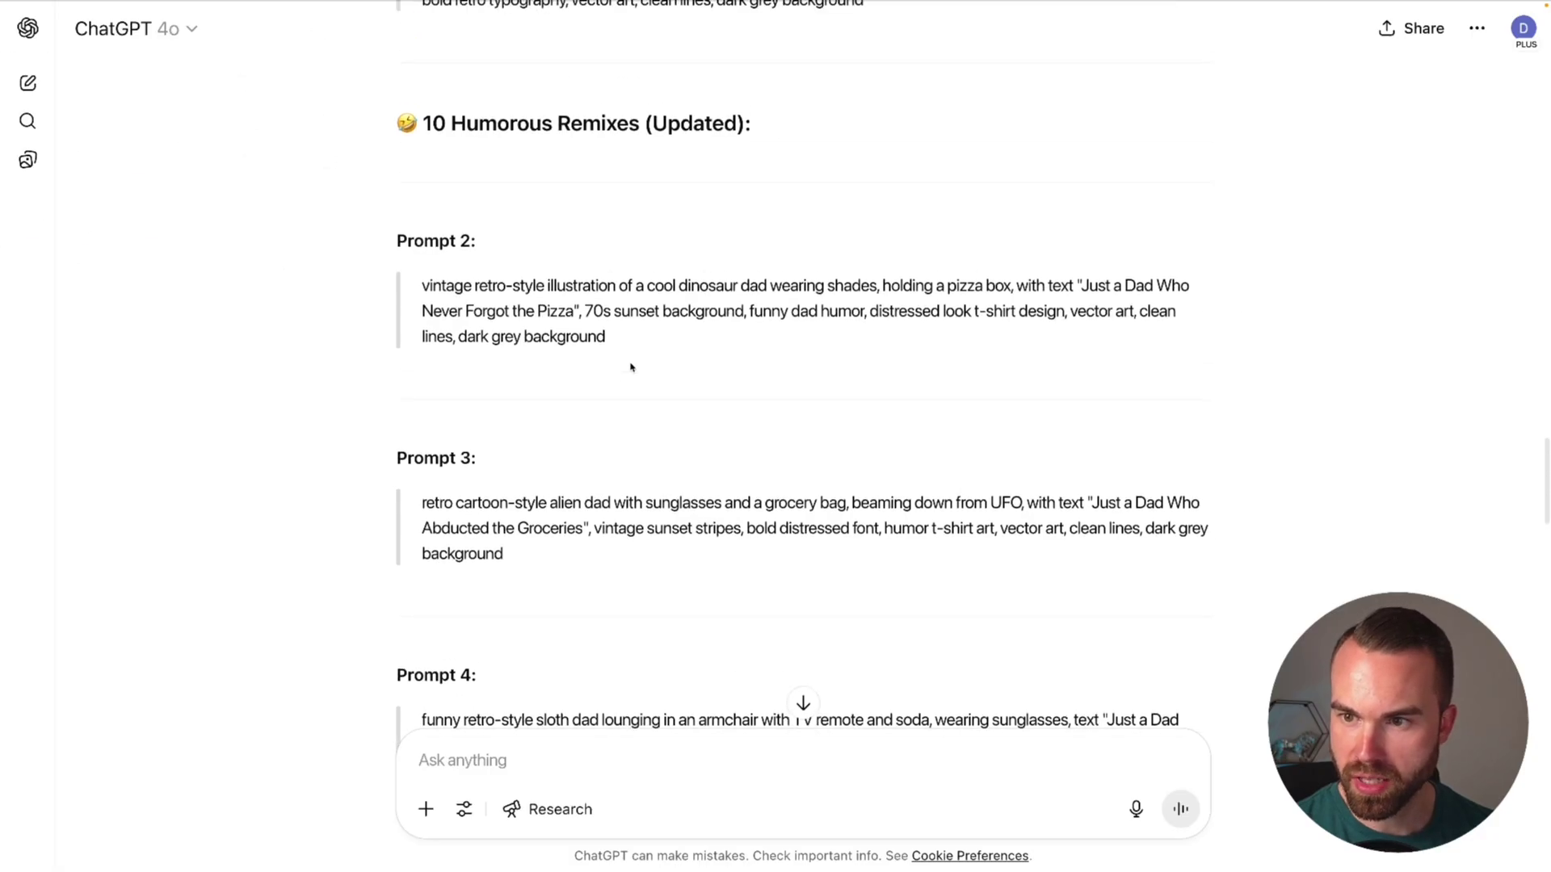
scroll(631, 367, down, 1)
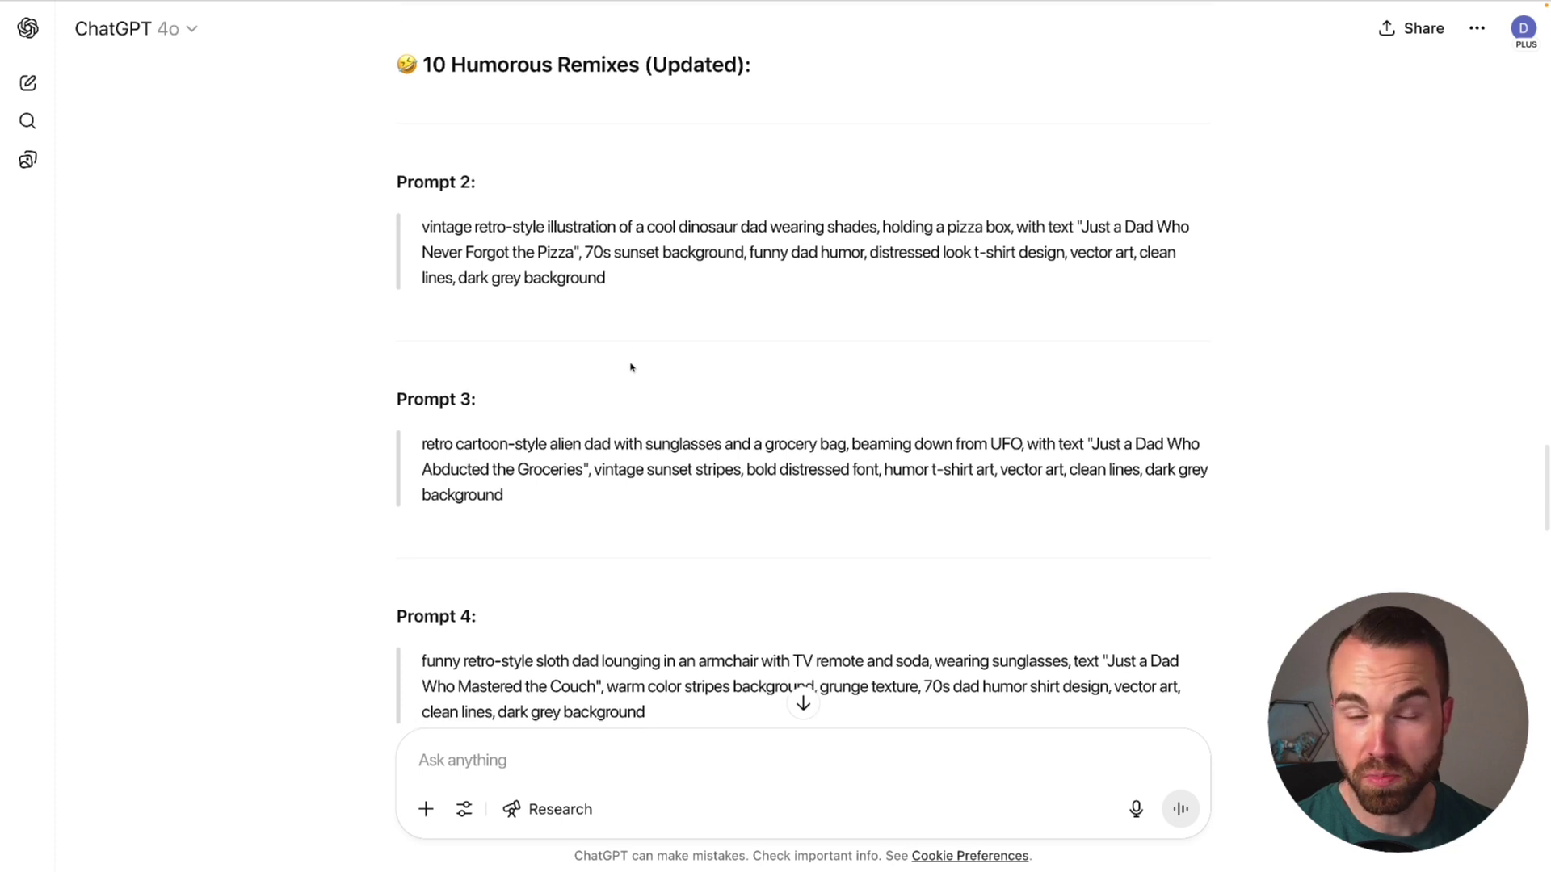
triple_click(635, 287)
key(ctrl+c)
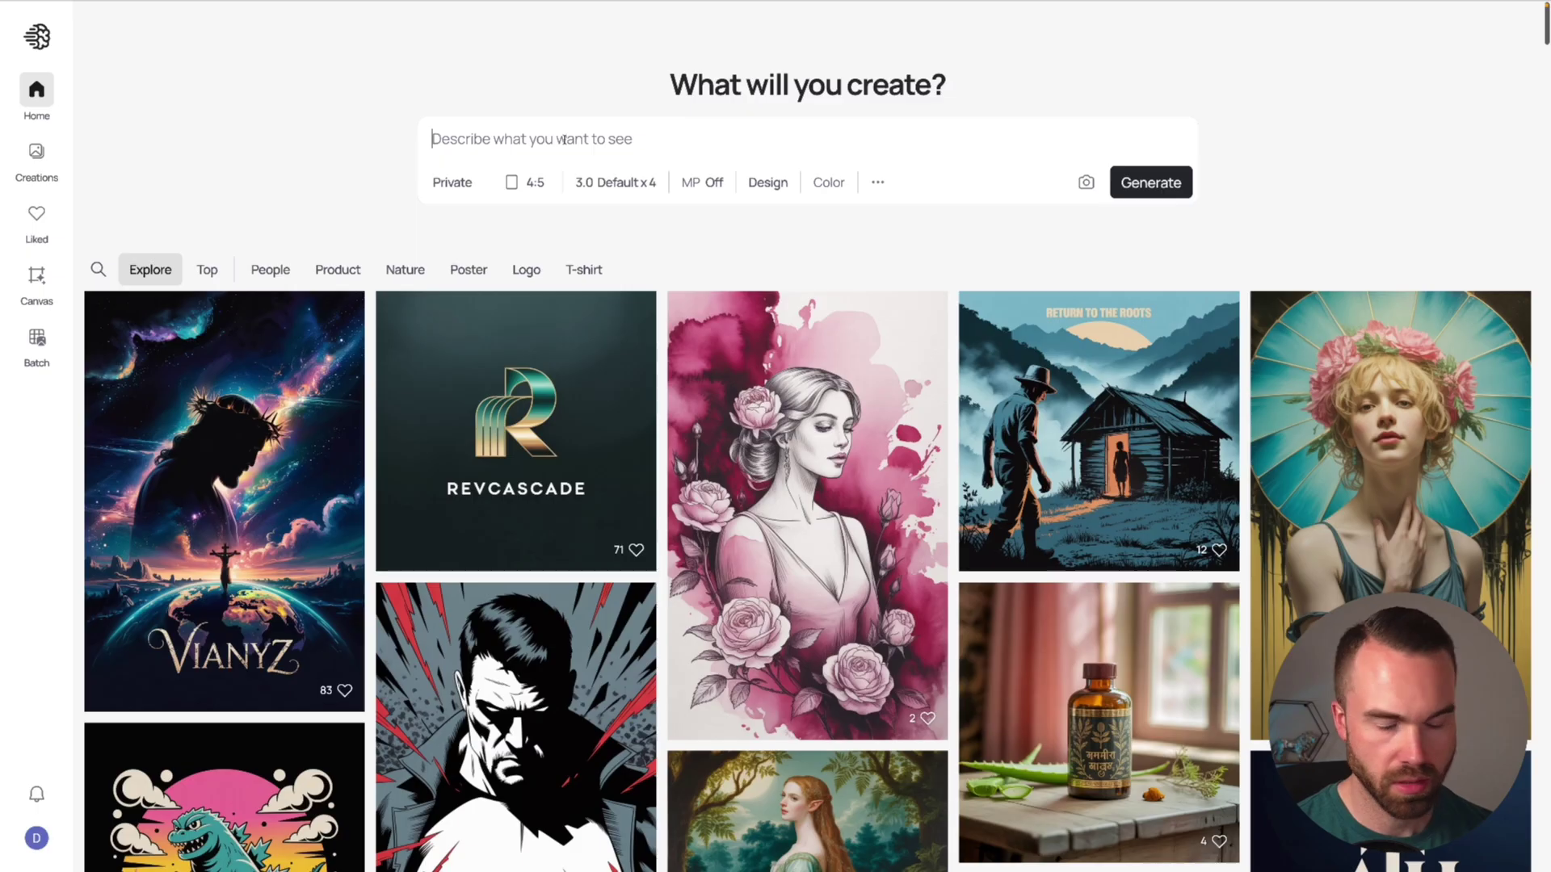
click(563, 139)
key(ctrl+v)
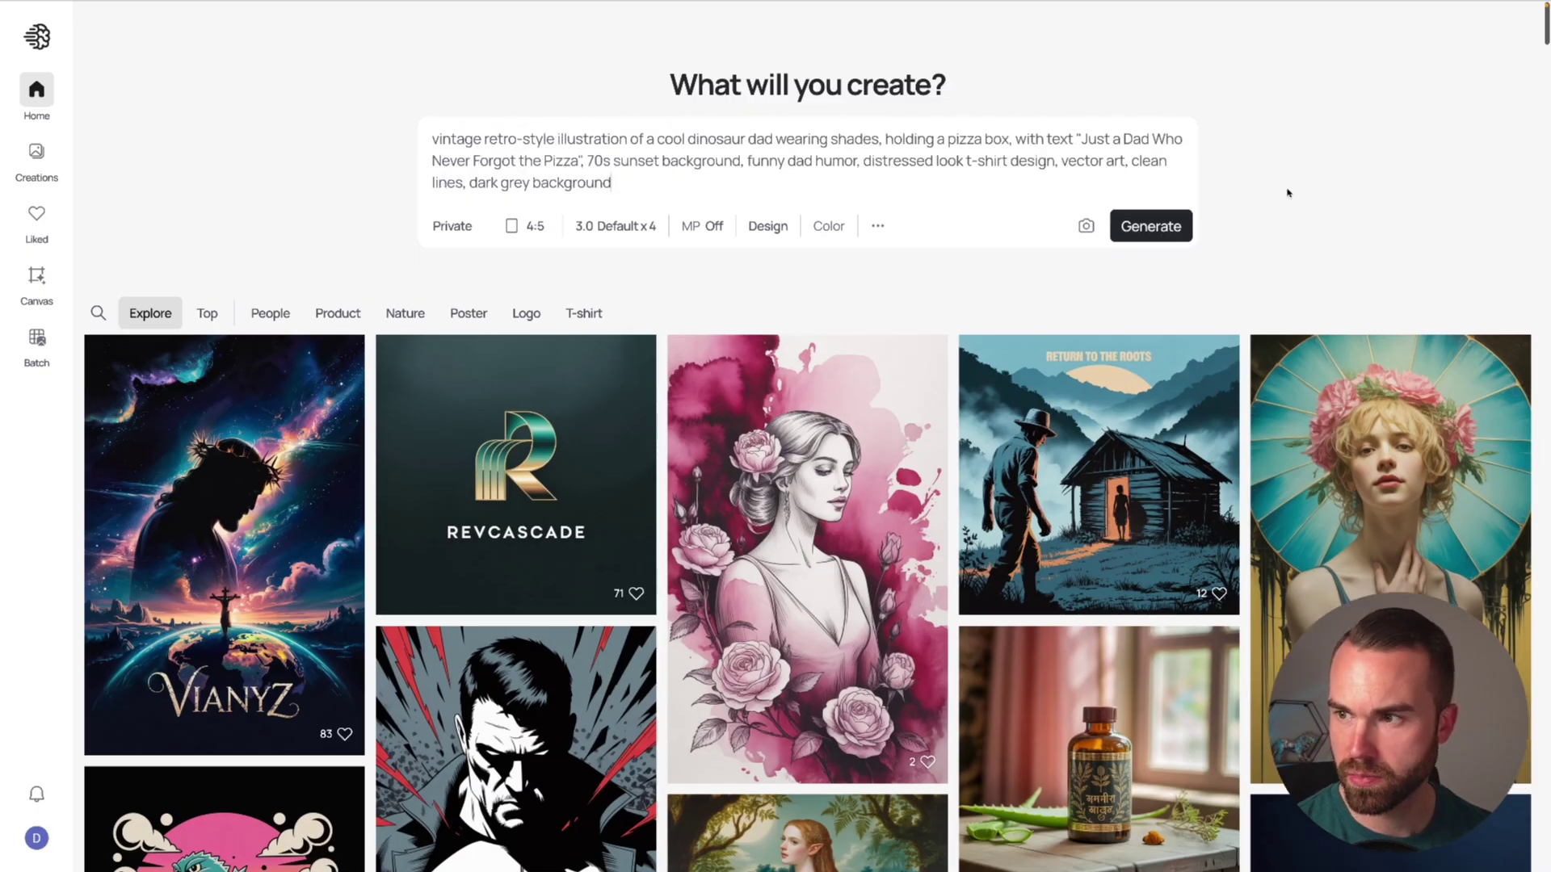
click(1178, 226)
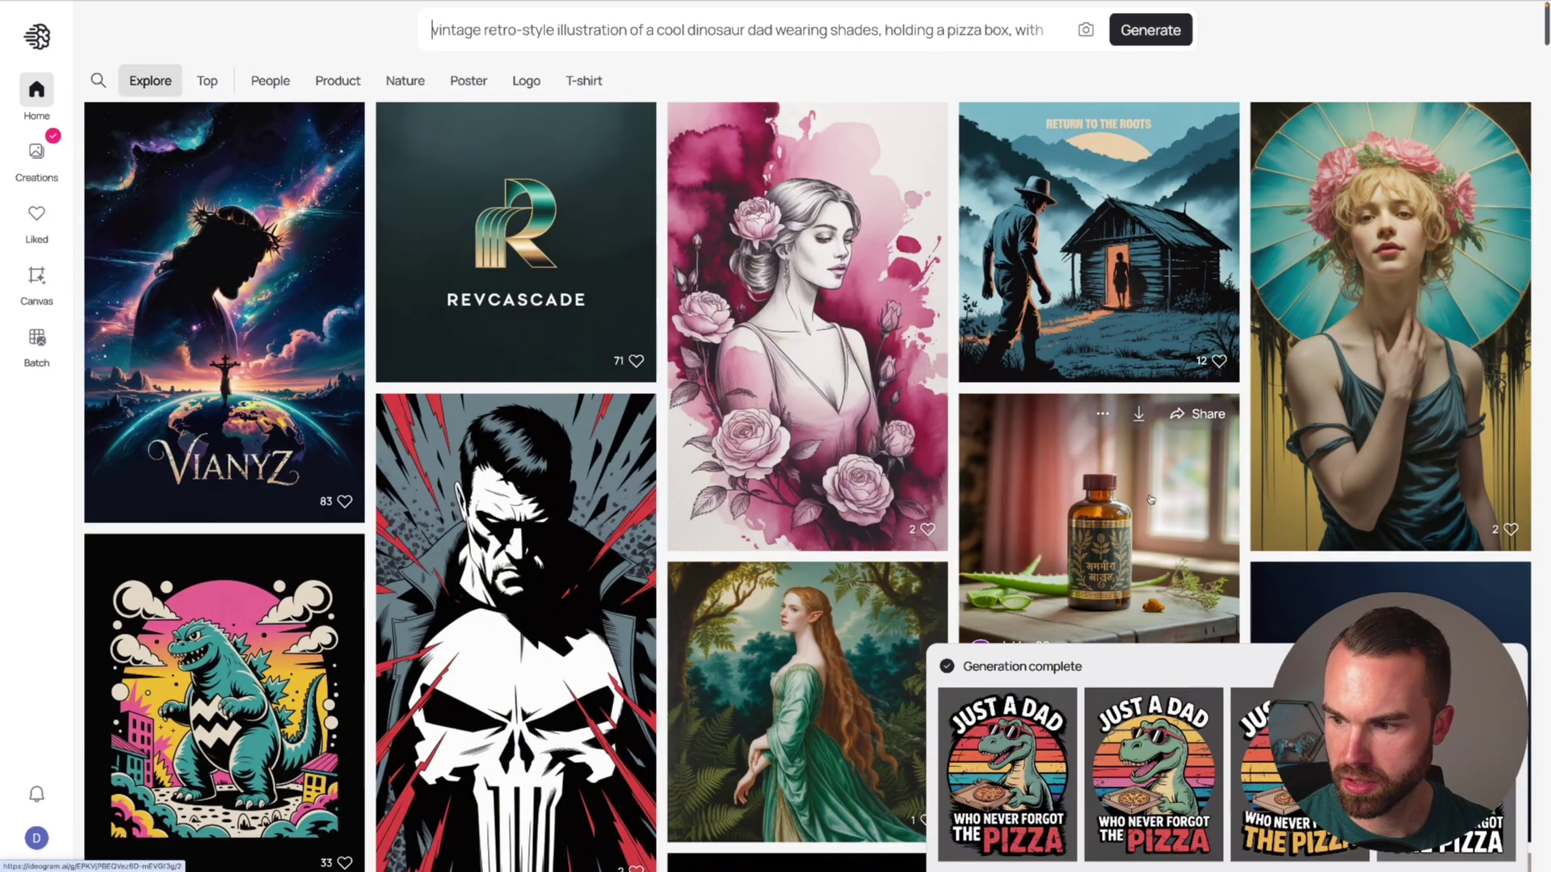
Open the generated "Just a Dad Who Never Forgot the Pizza" dinosaur designs and compare all the variations
click(1040, 747)
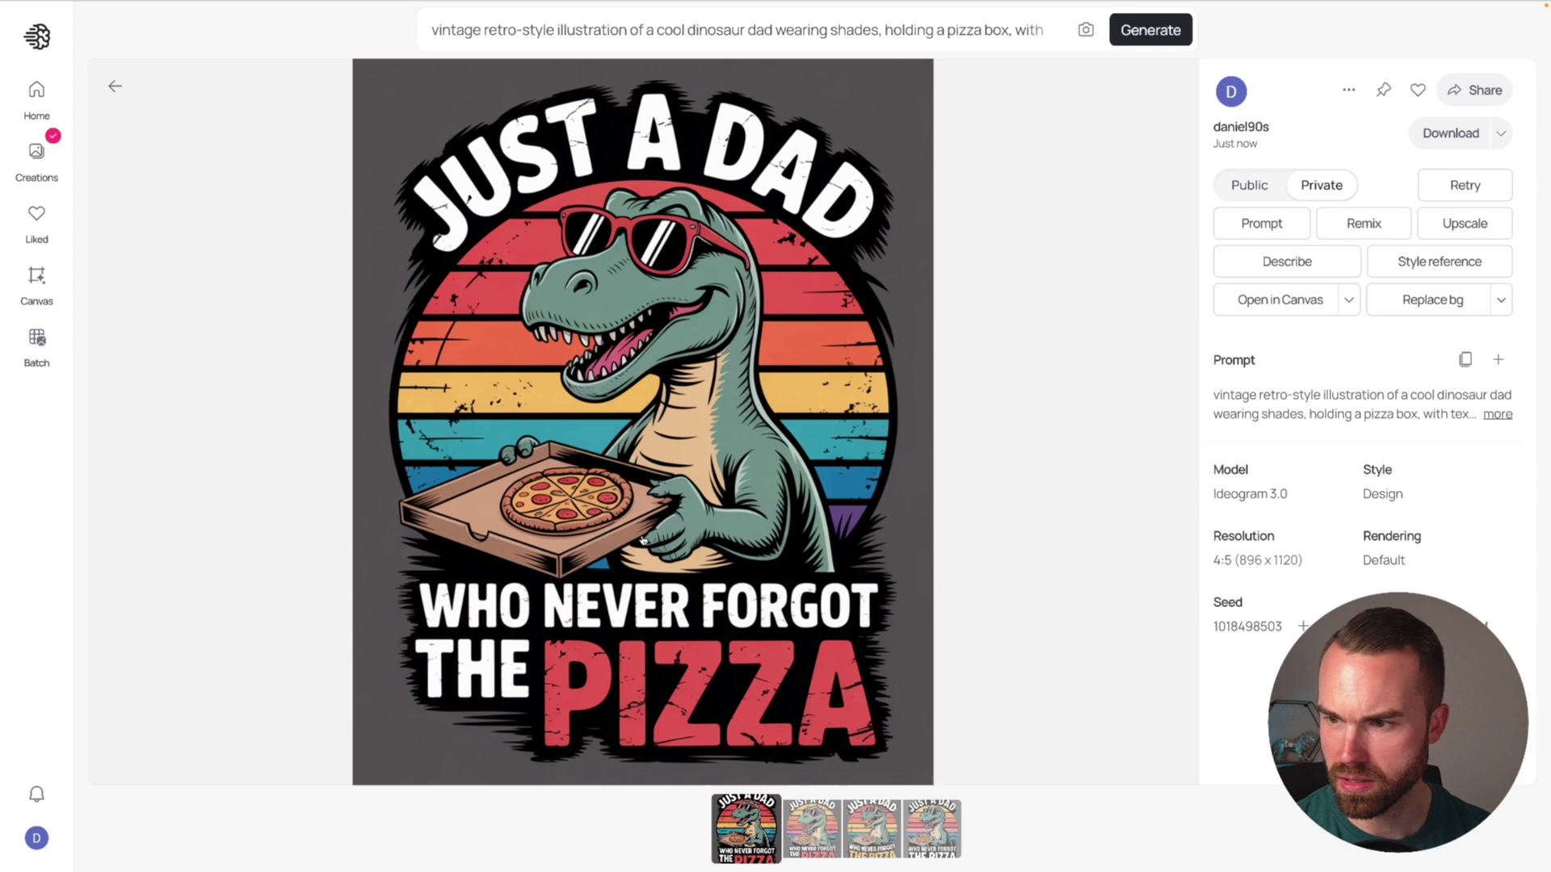
key(Right)
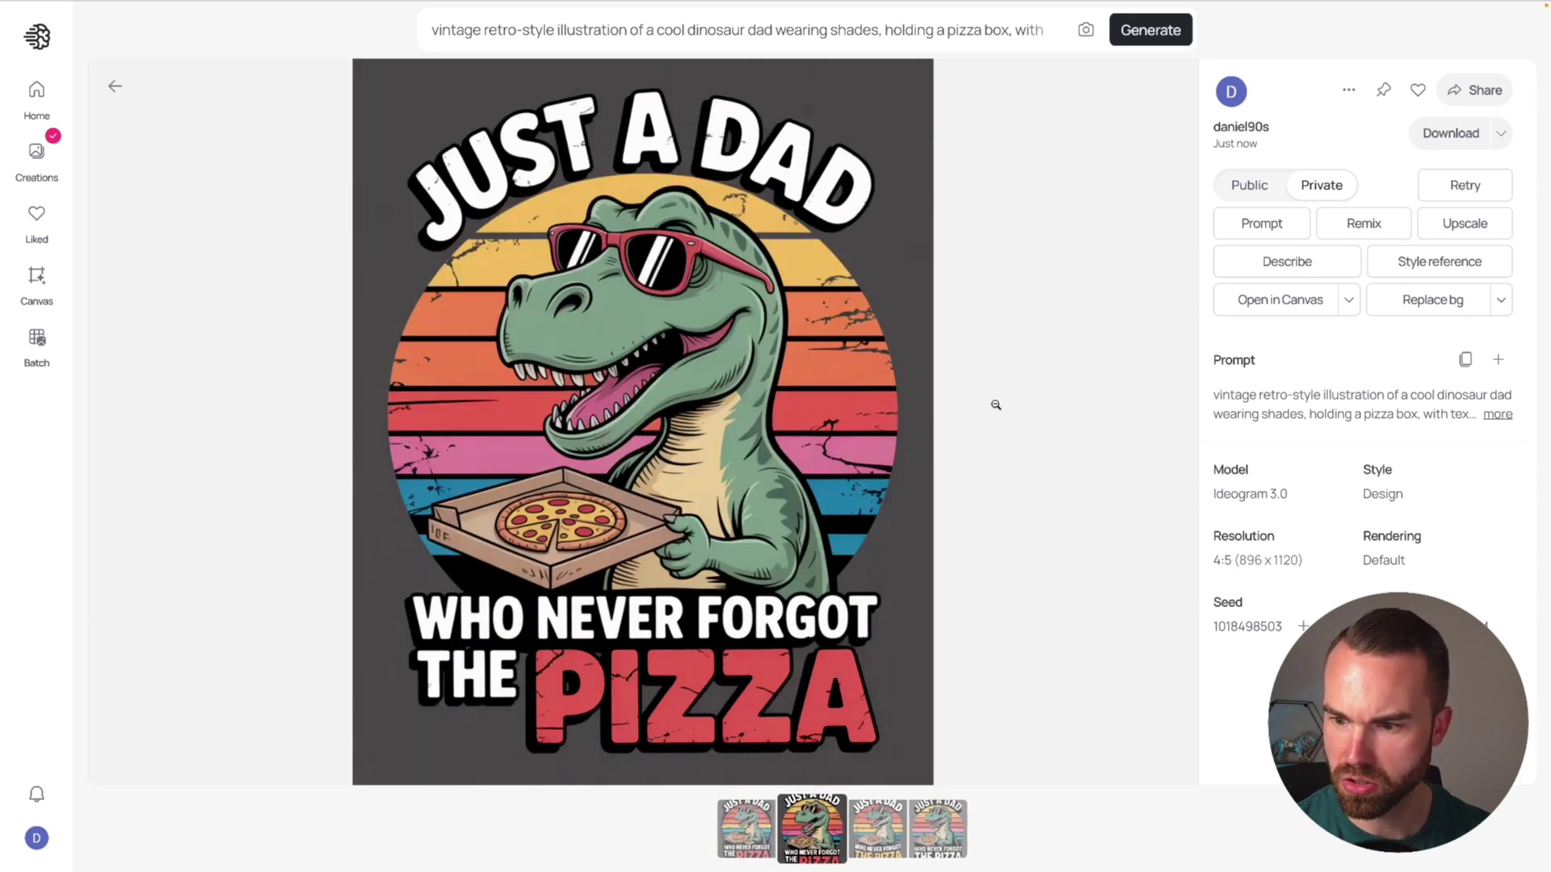
key(Right)
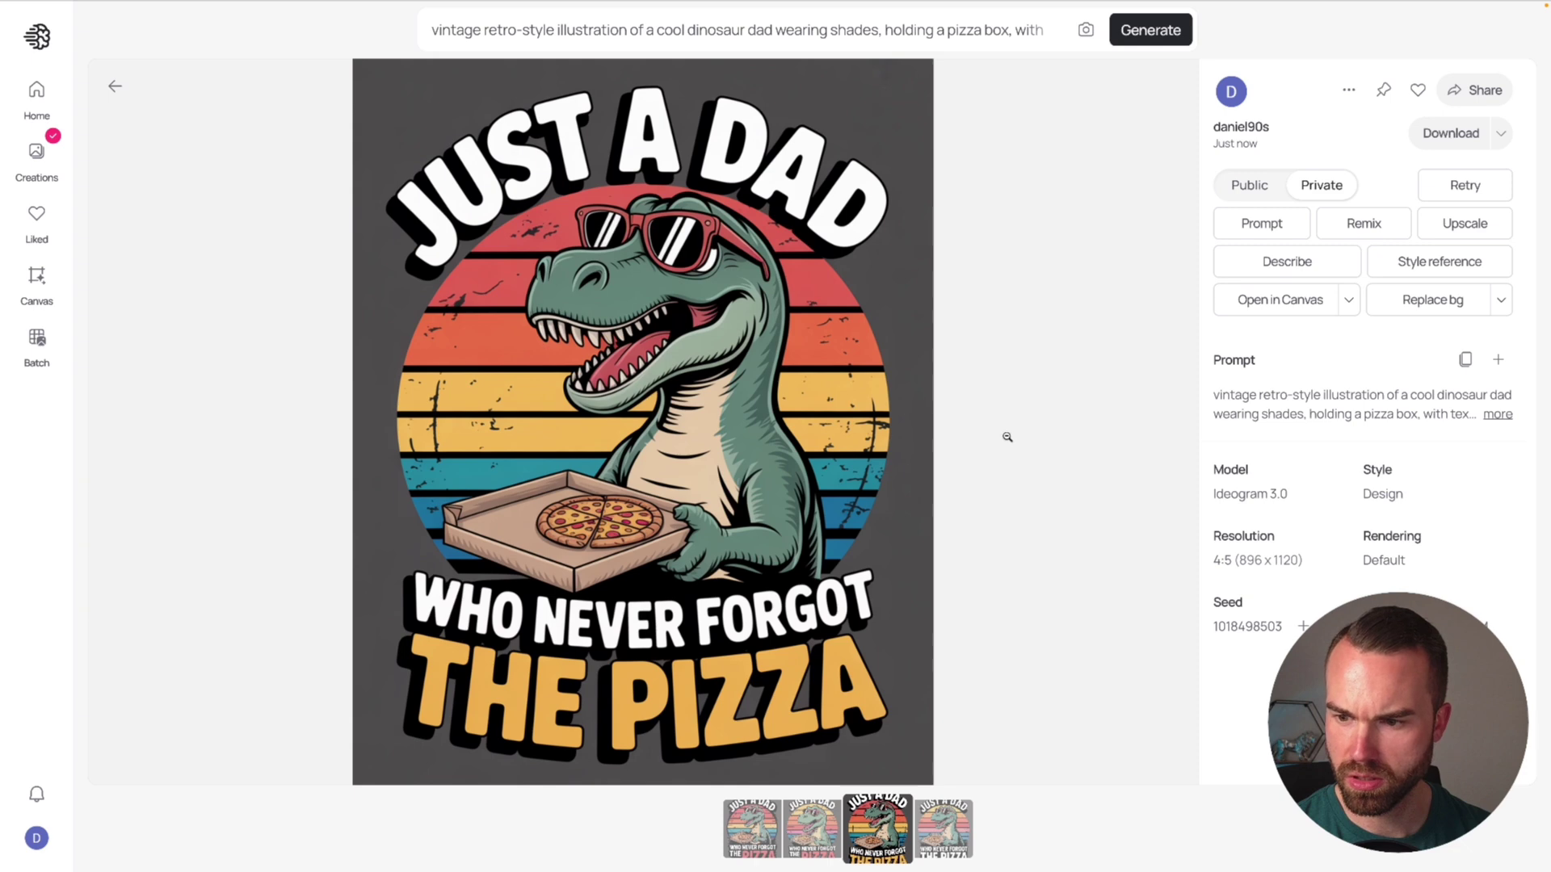
key(Right)
key(Right)
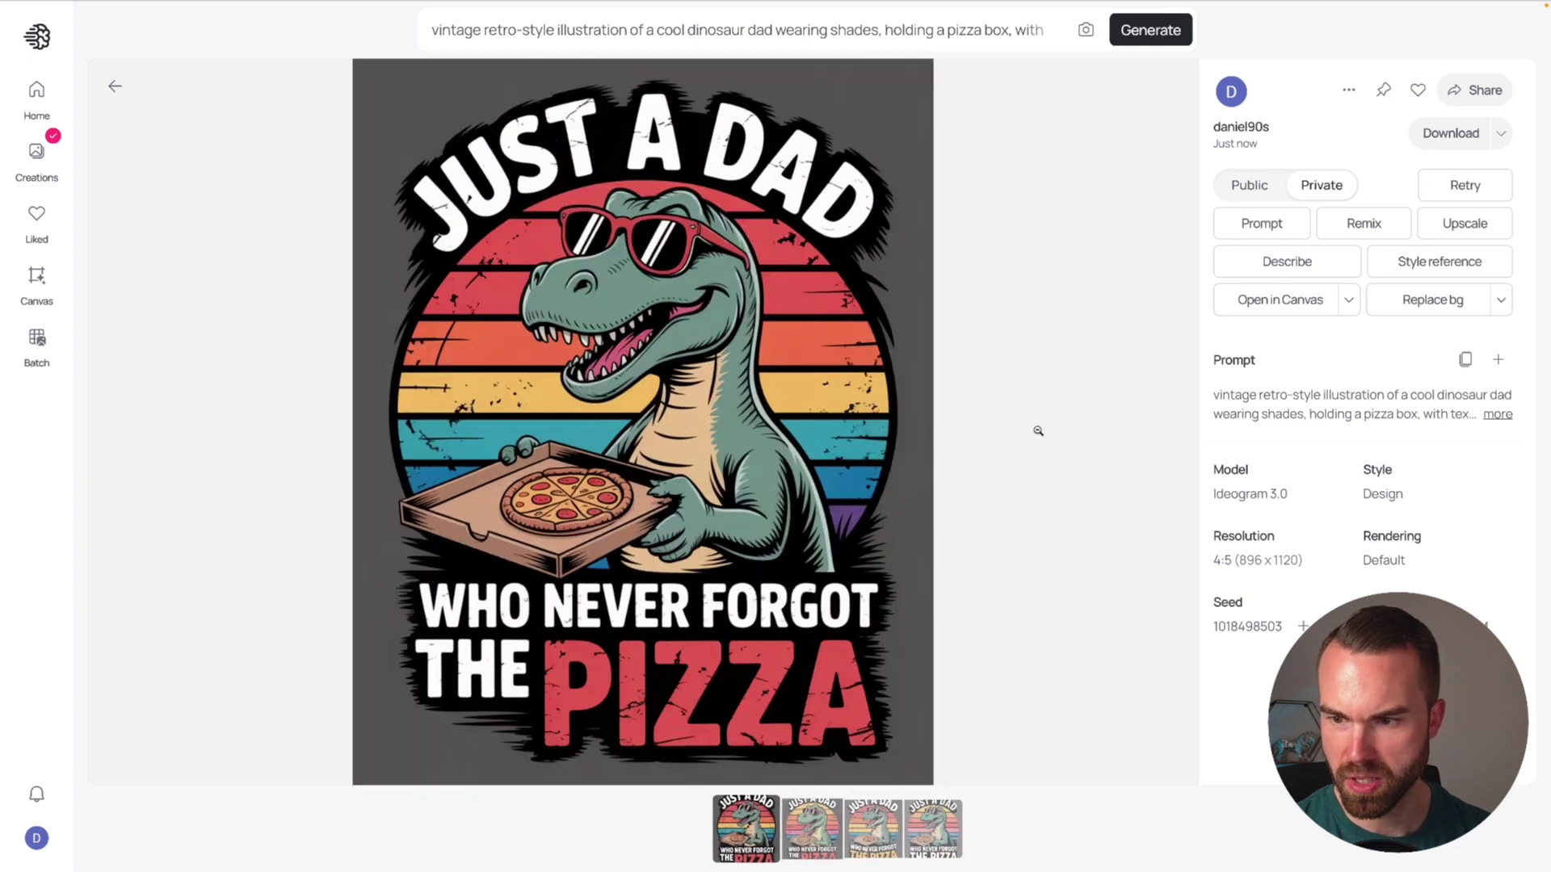
key(Right)
key(Right)
key(Right)
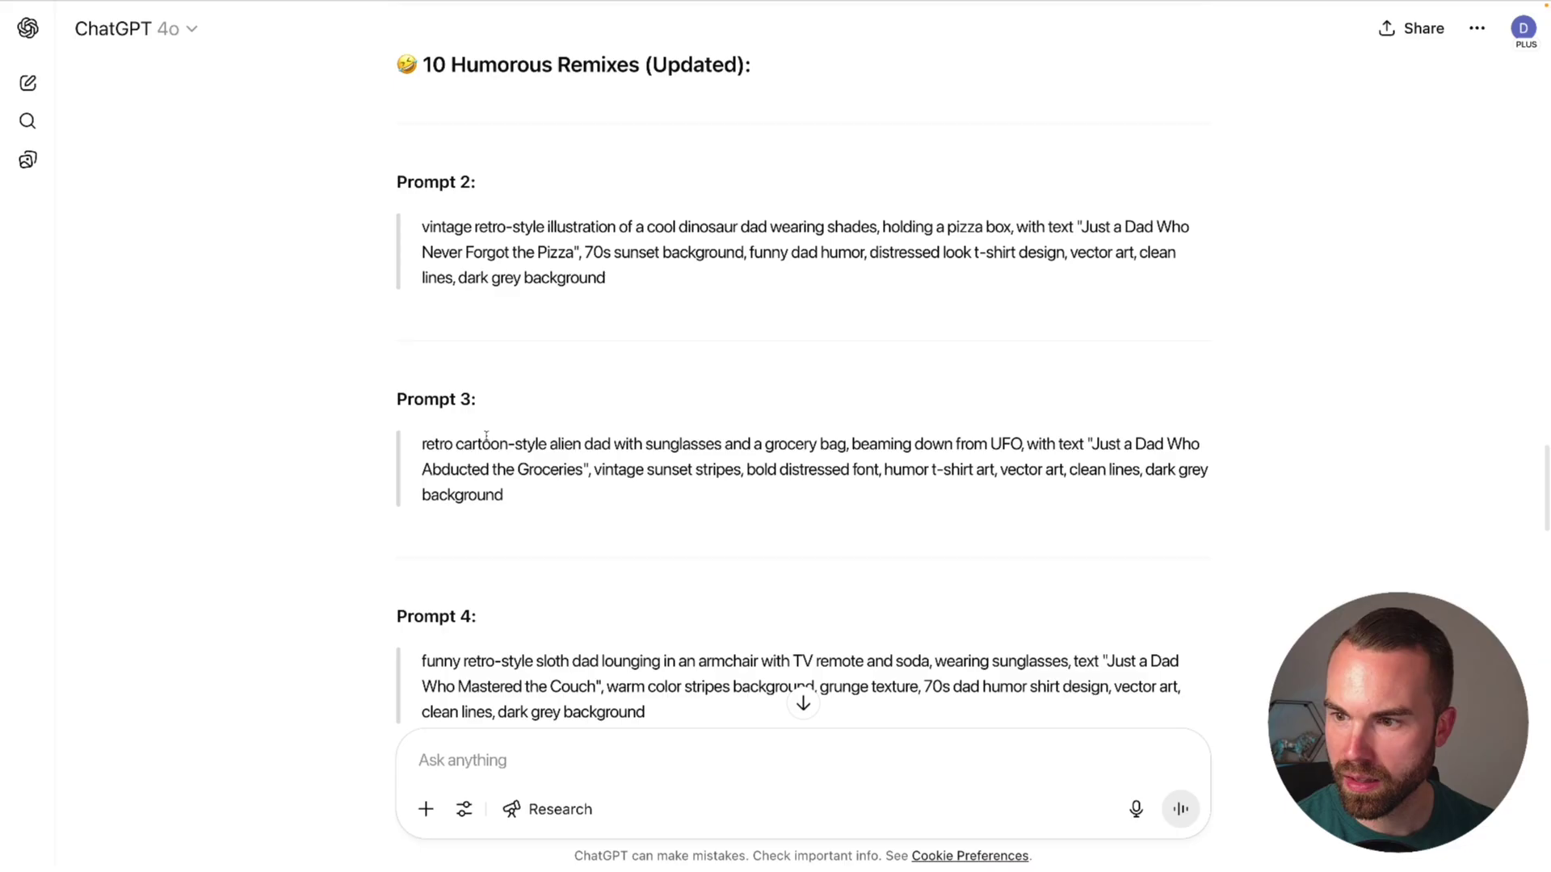
Replace the Ideogram prompt with ChatGPT's Prompt 3, the alien dad with a grocery bag, and generate the images
scroll(437, 368, down, 2)
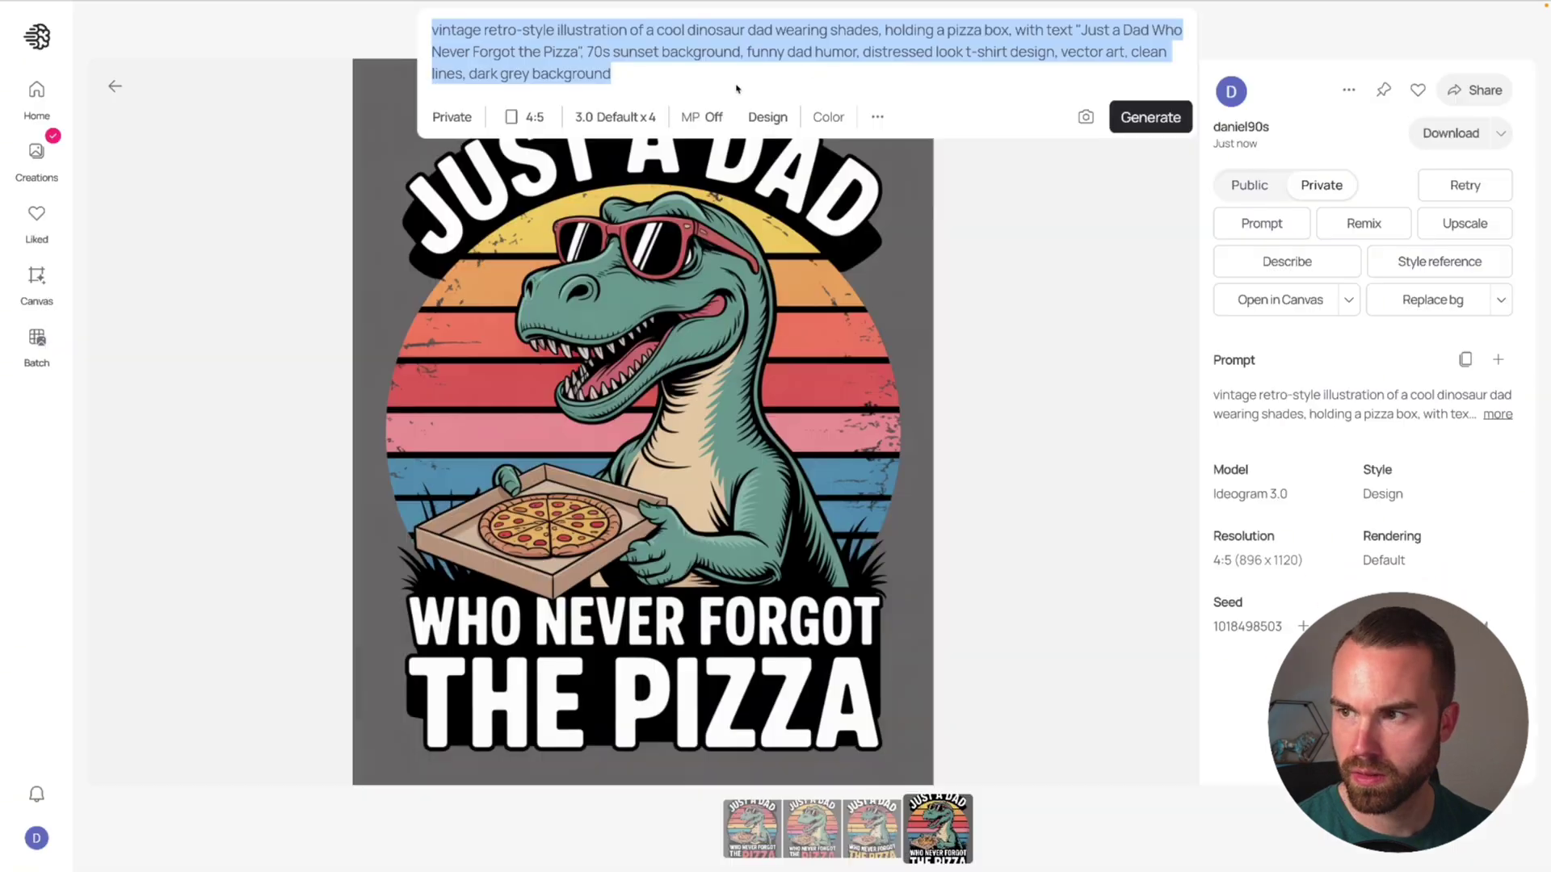
text(retro cartoon-style alien dad with sunglasses and a grocery bag, beaming down from UFO, with text "Just a Dad Who Abducted the Groceries", vintage sunset stripes, bold distressed font, humor t-shirt art, vector art, clean lines, dark grey background)
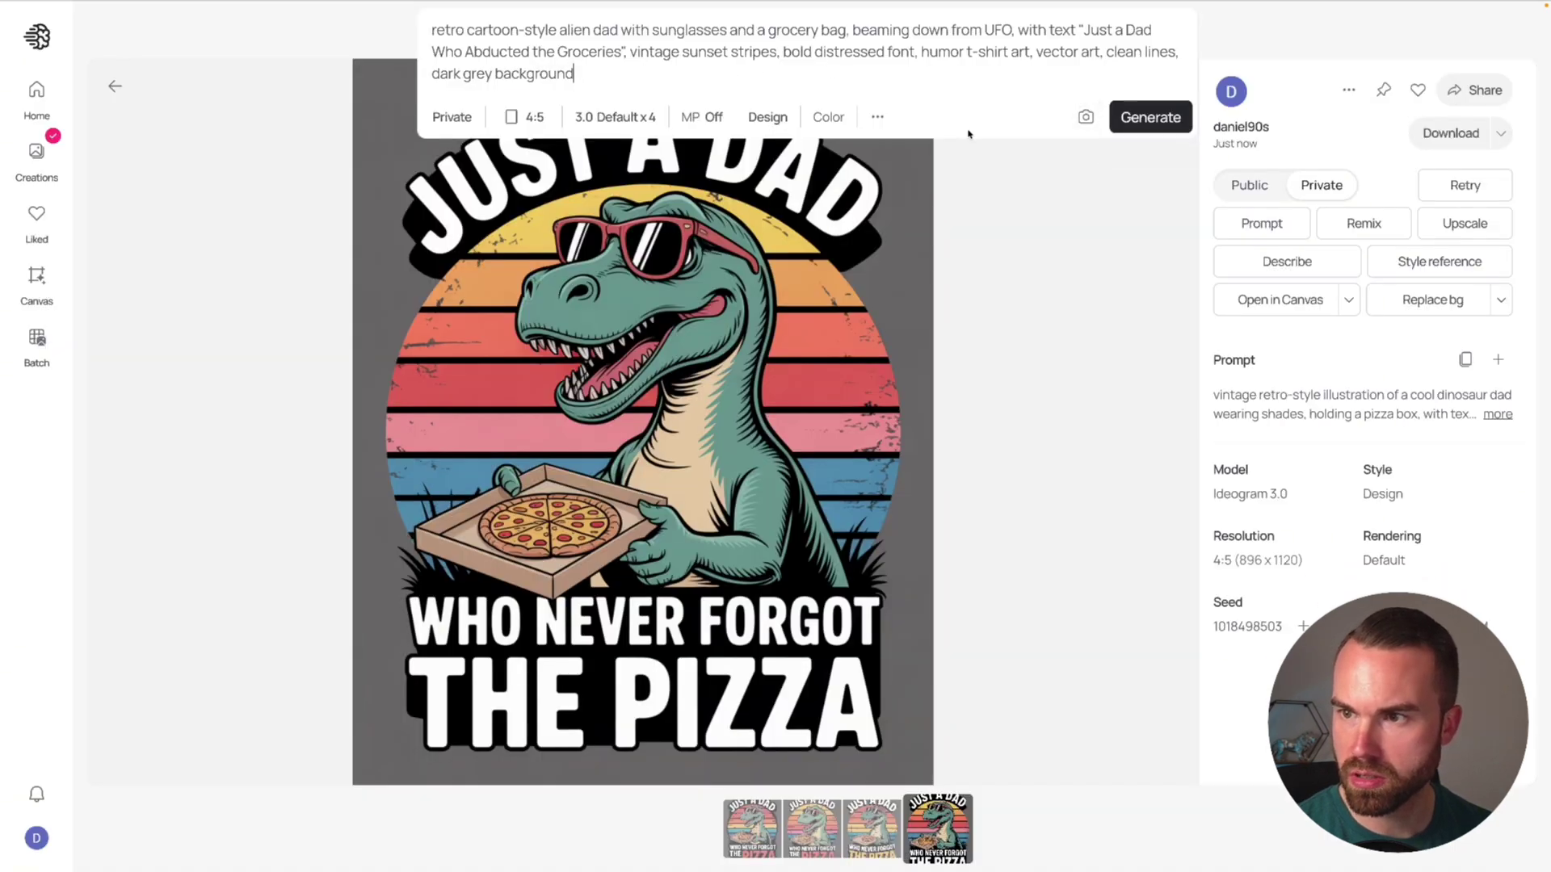
click(1147, 118)
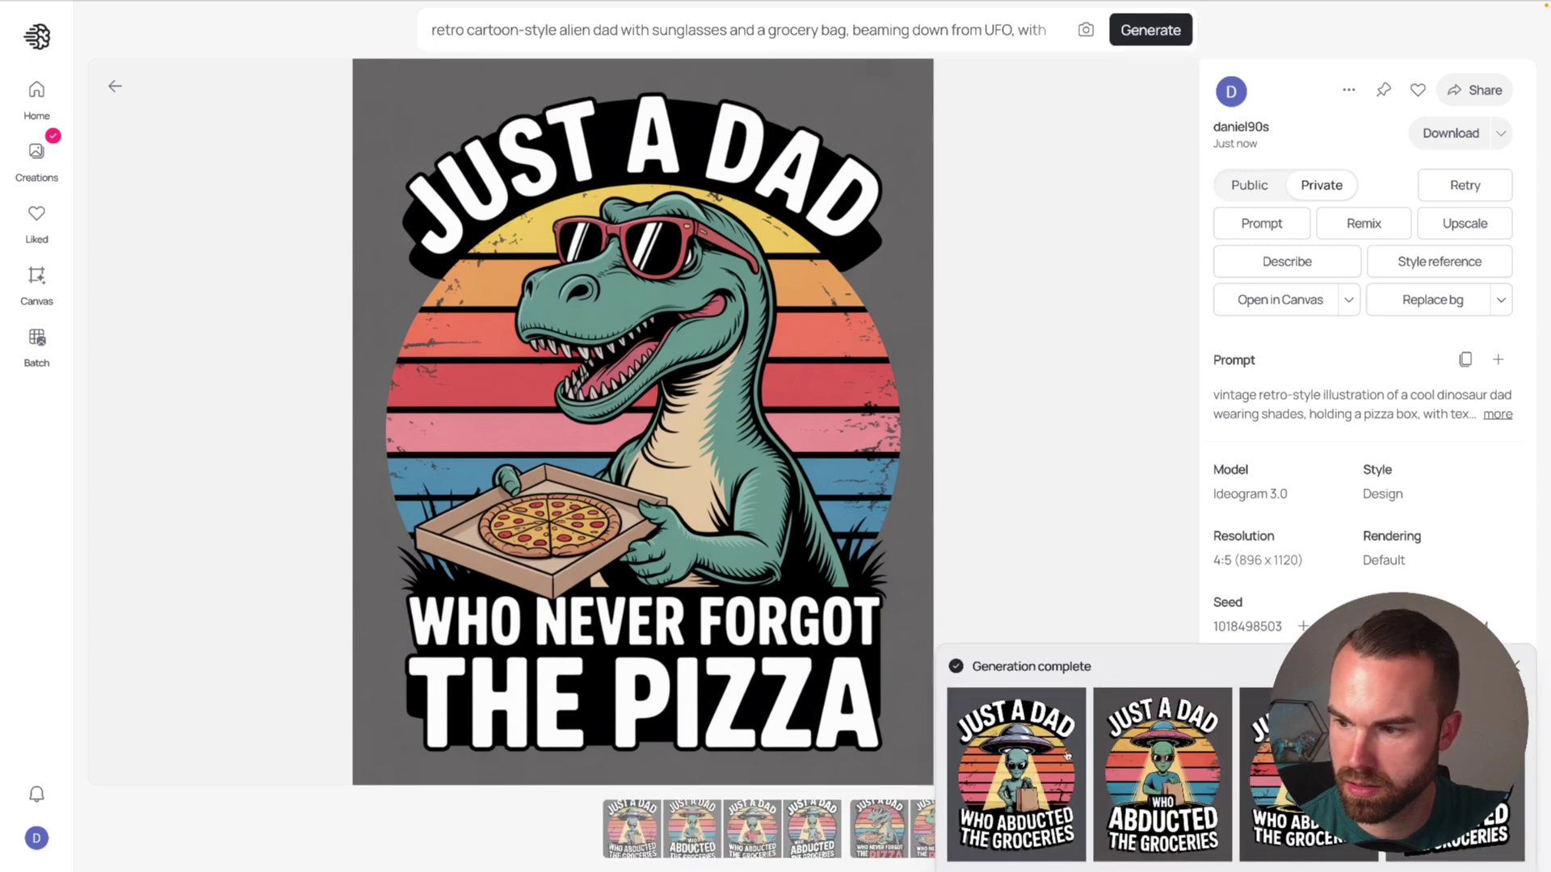
Open the generated "Just a Dad Who Abducted the Groceries" alien designs and compare the variations
click(1048, 760)
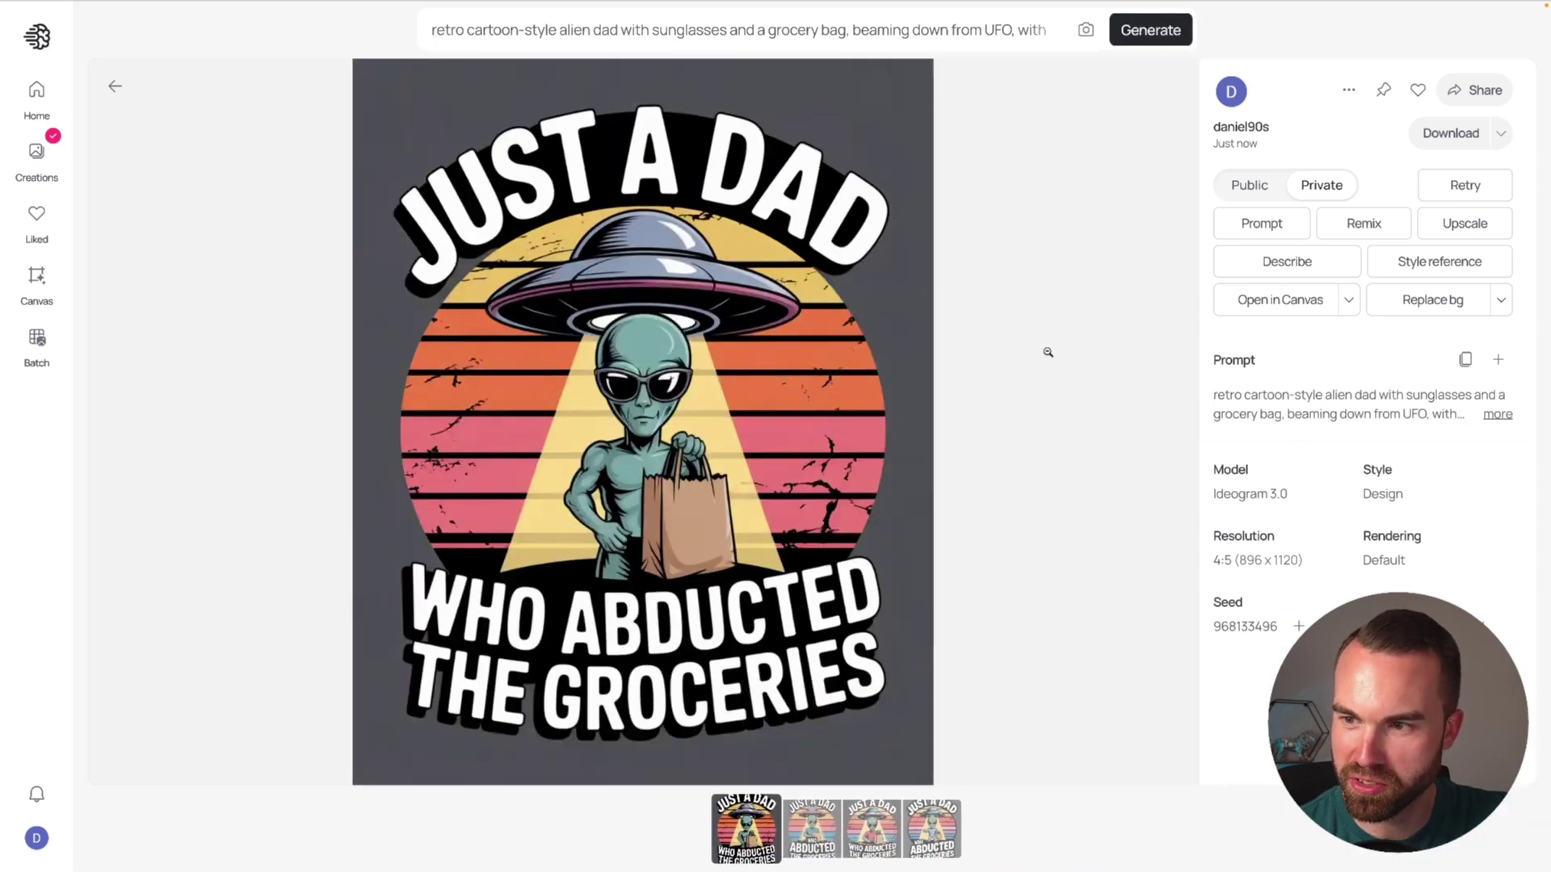
key(Right)
key(Right)
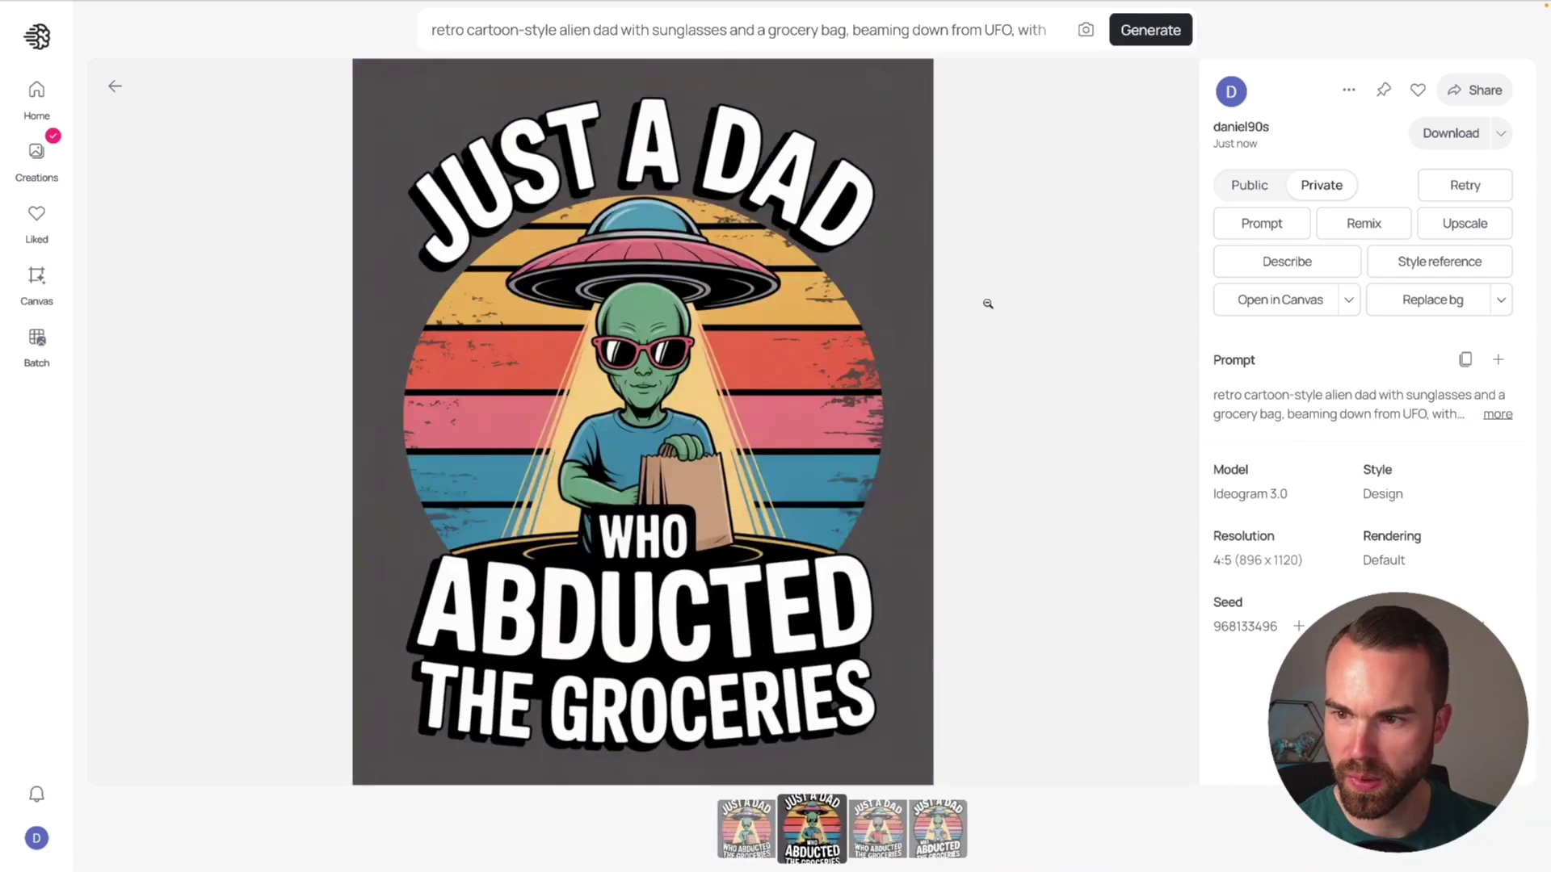
key(Right)
key(Left)
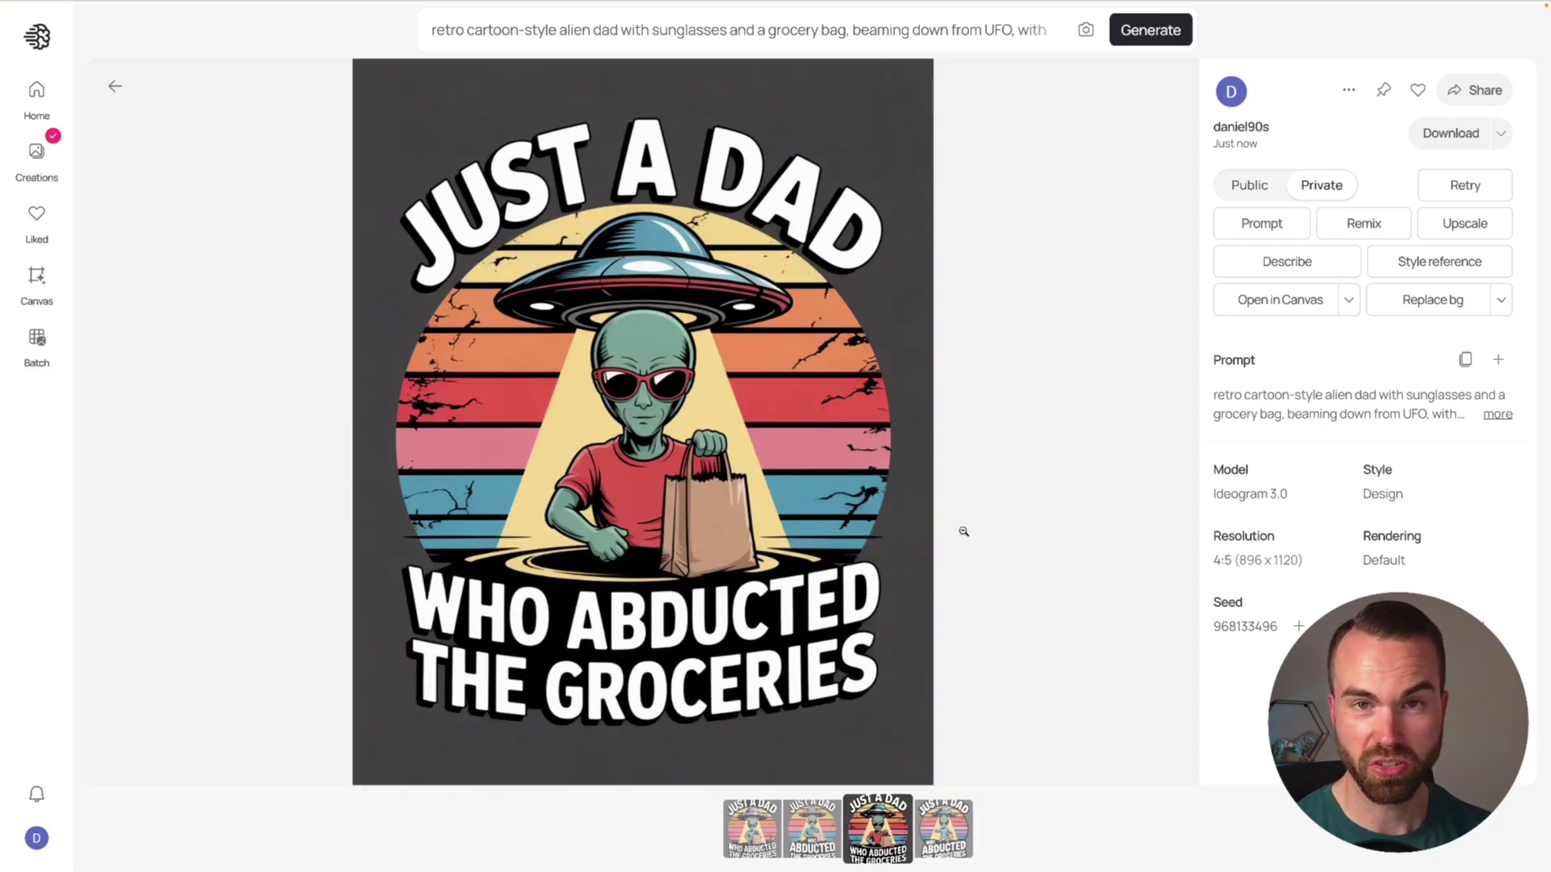
Copy Prompt 4, the sloth dad lounging in an armchair, from ChatGPT over the Ideogram prompt and generate the images
key(super+Tab)
scroll(641, 409, down, 3)
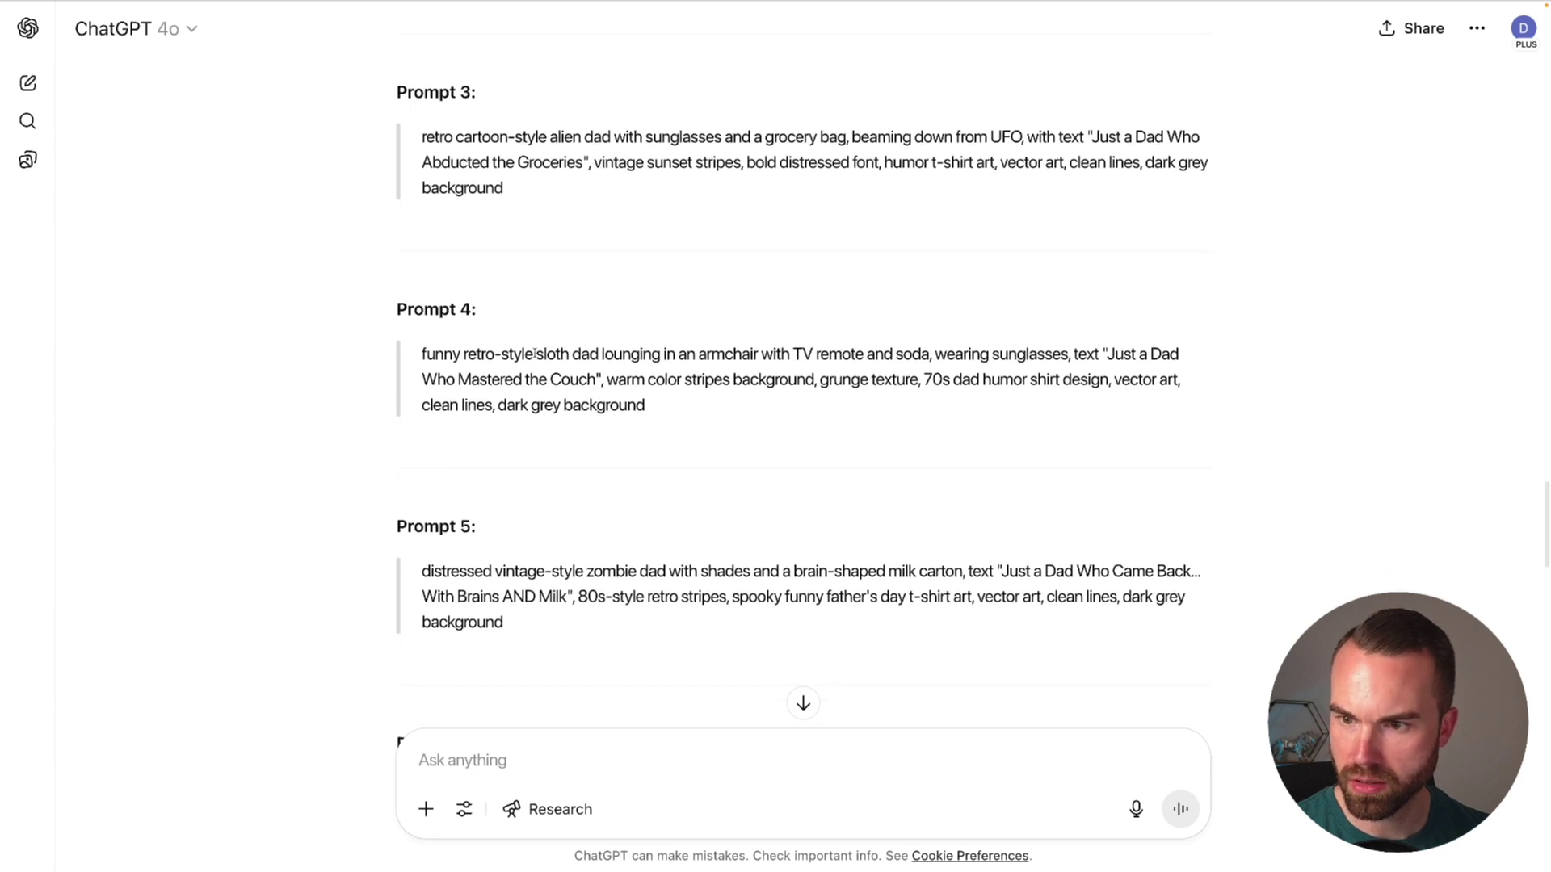
drag(535, 353, 763, 355)
drag(422, 353, 687, 415)
key(ctrl+c)
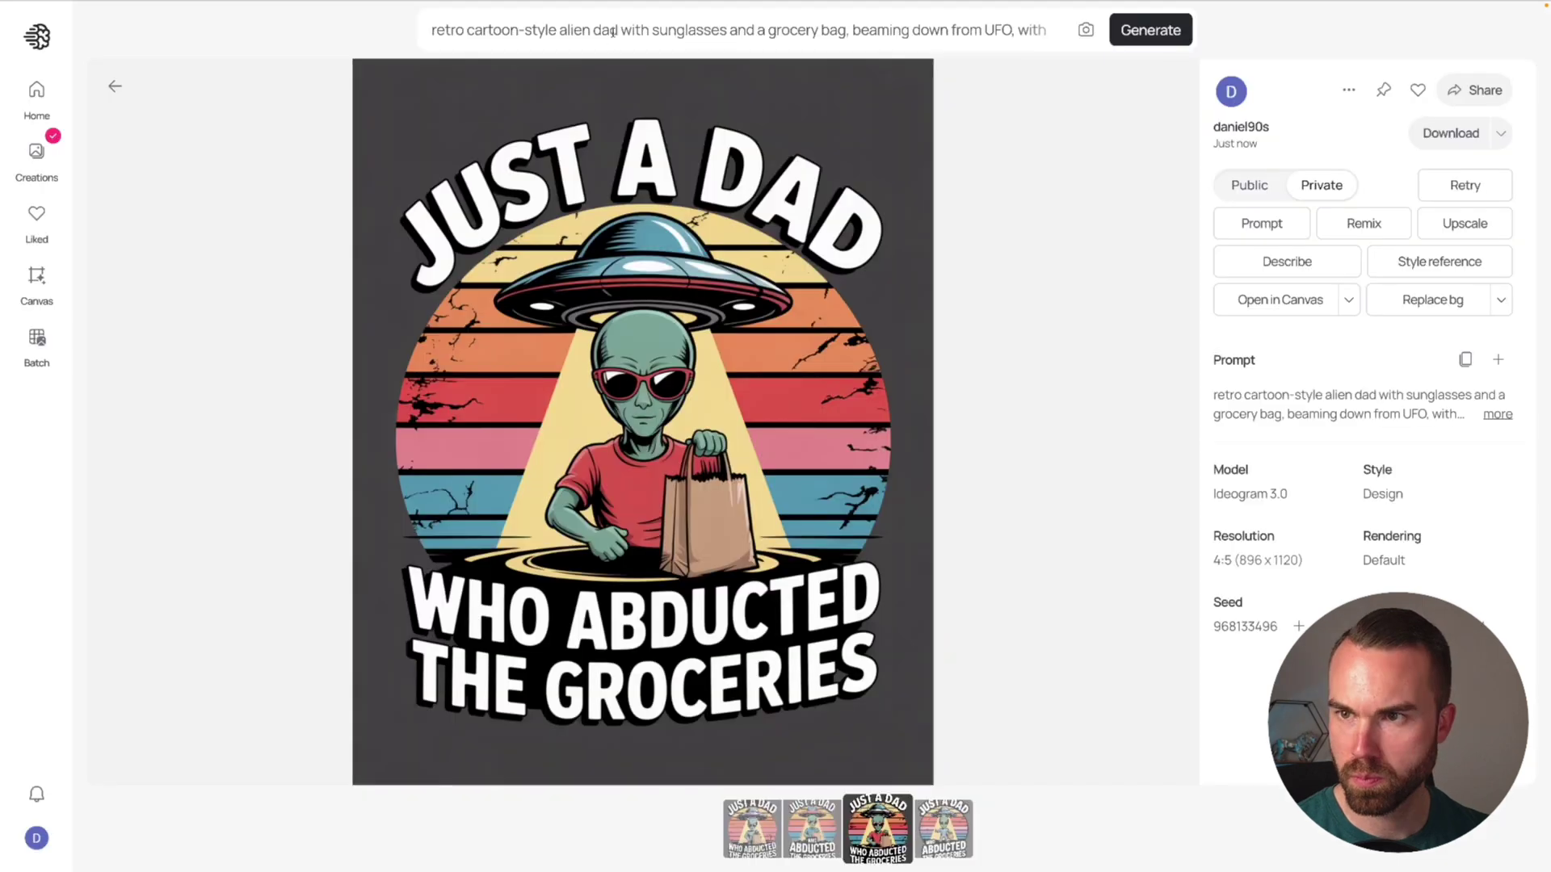
click(743, 30)
key(ctrl+a)
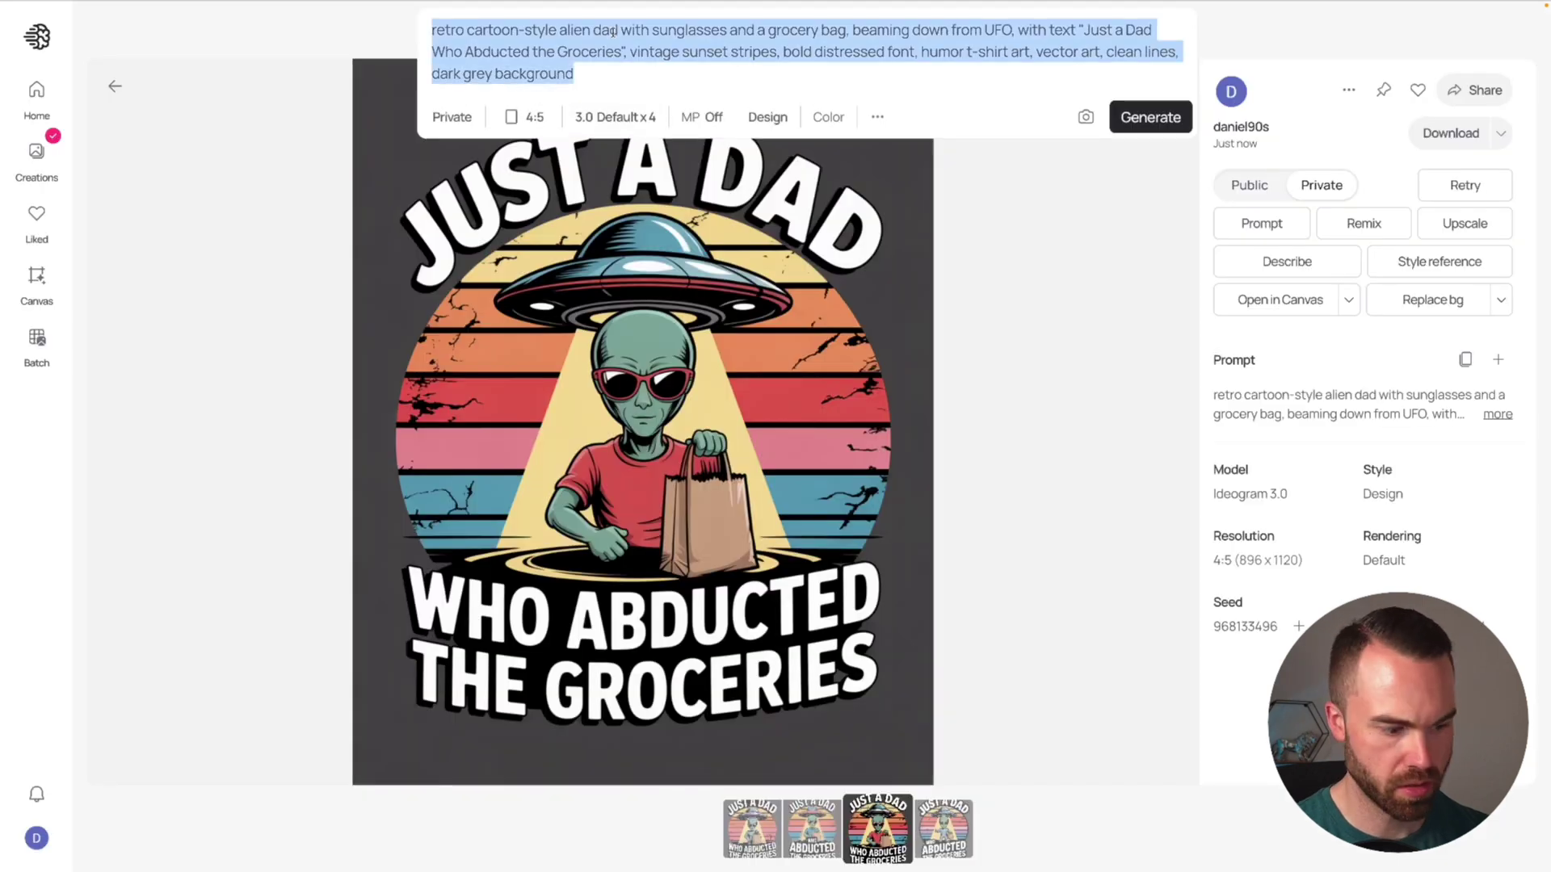
key(ctrl+v)
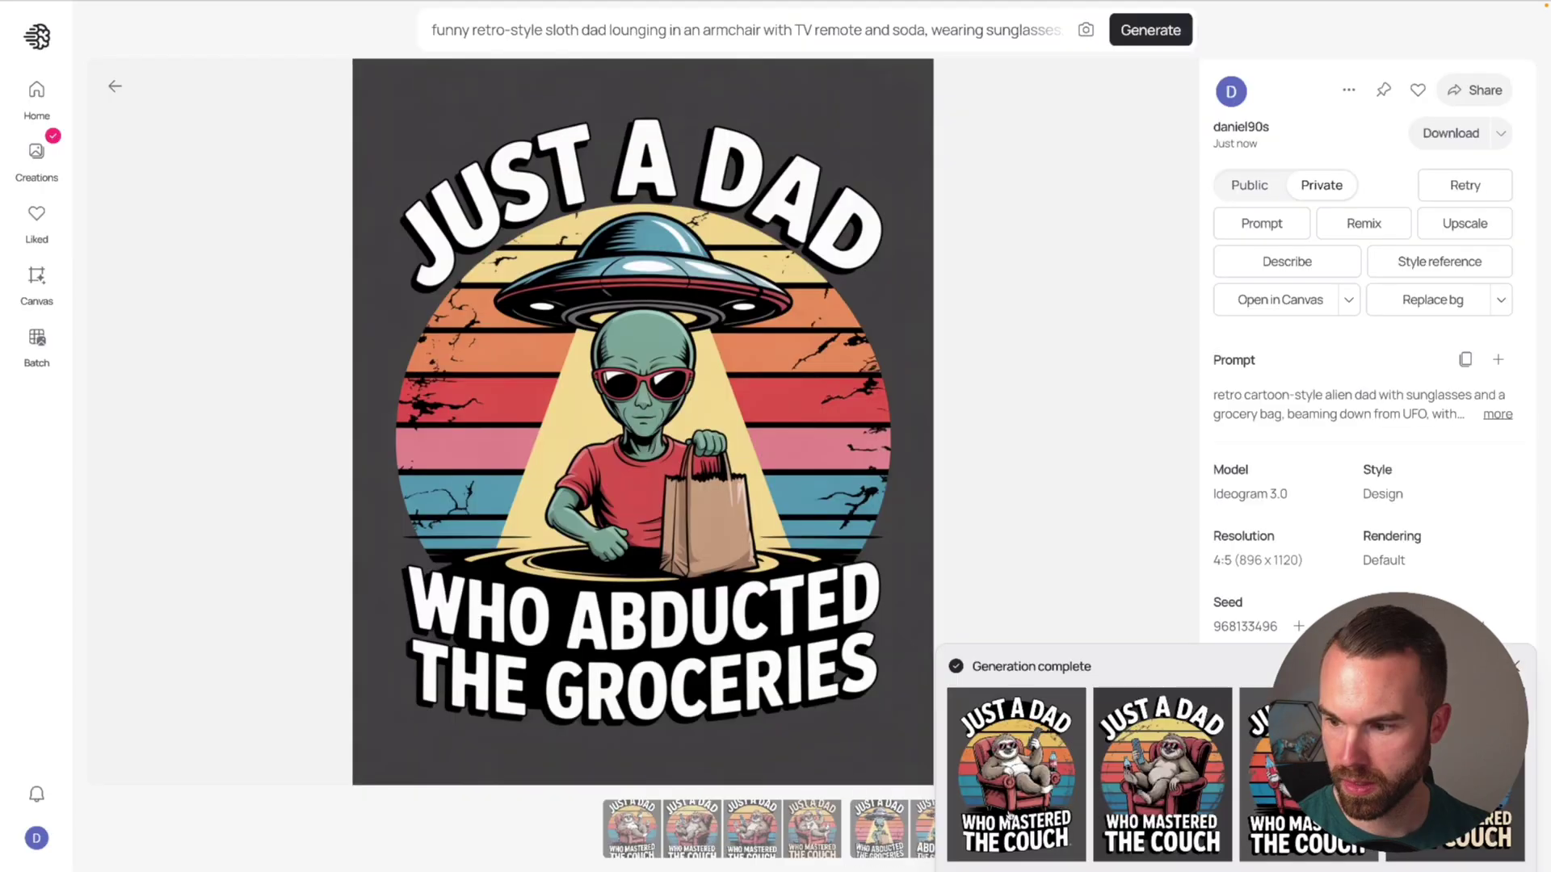
Open the generated "Just a Dad Who Mastered the Couch" sloth designs and compare the variations
click(1026, 777)
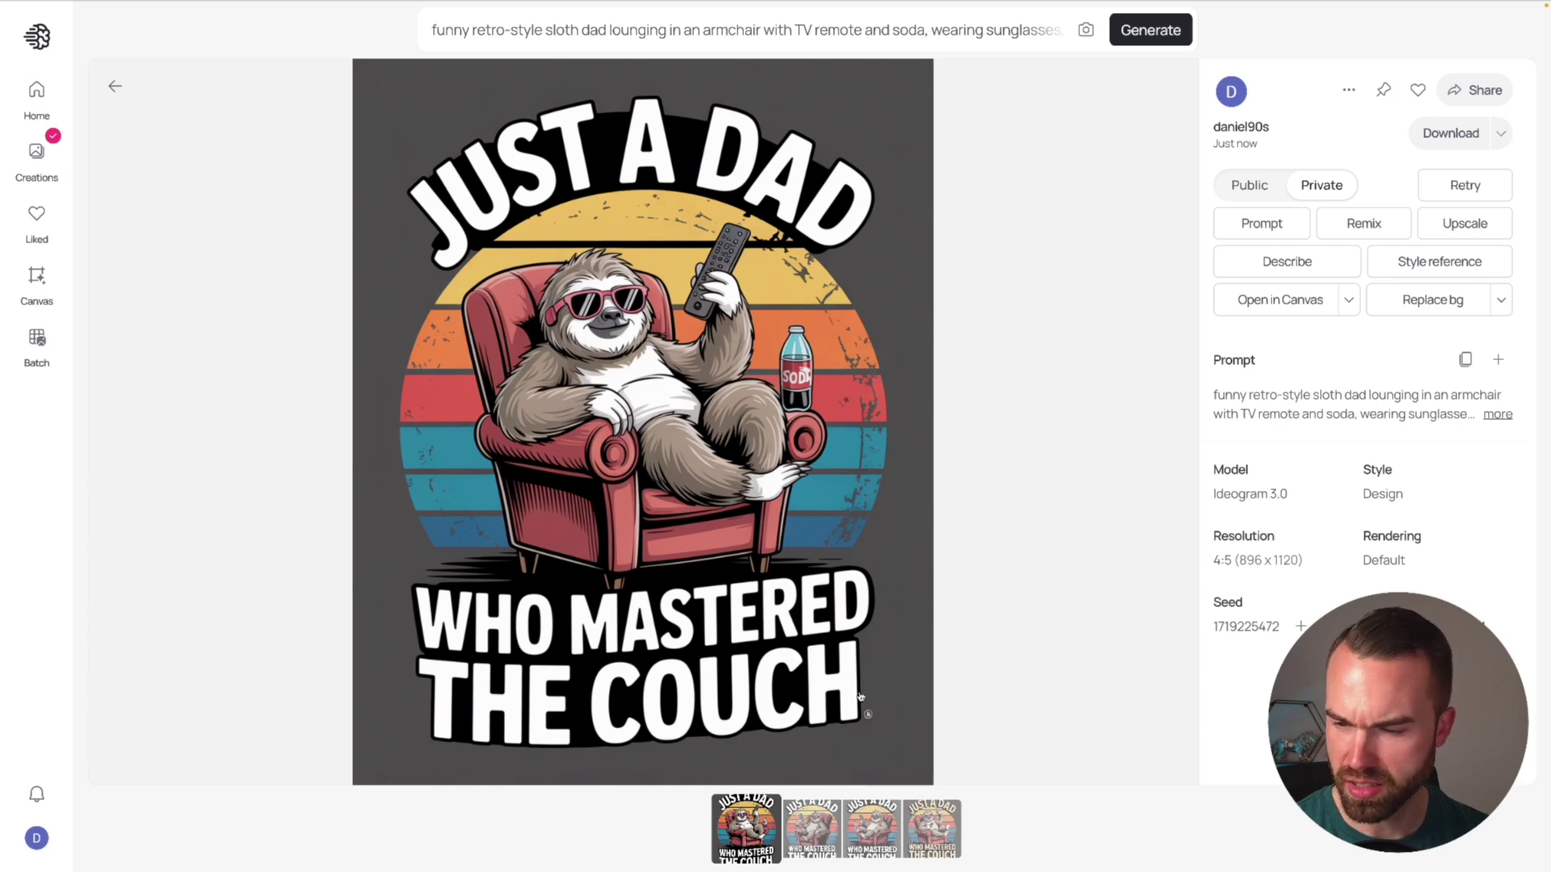
key(Right)
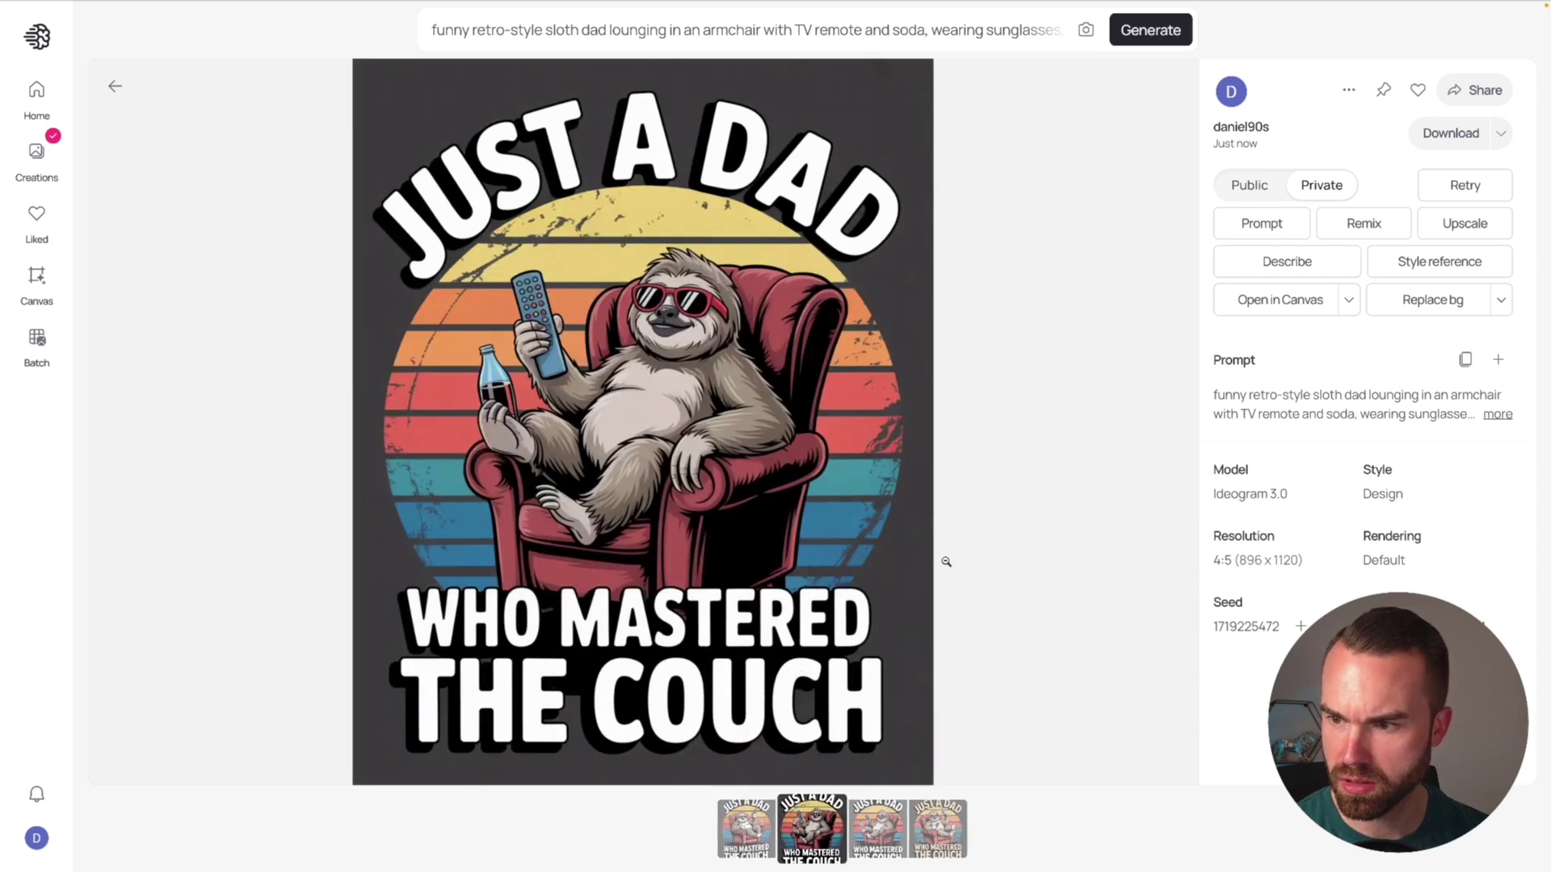
key(Right)
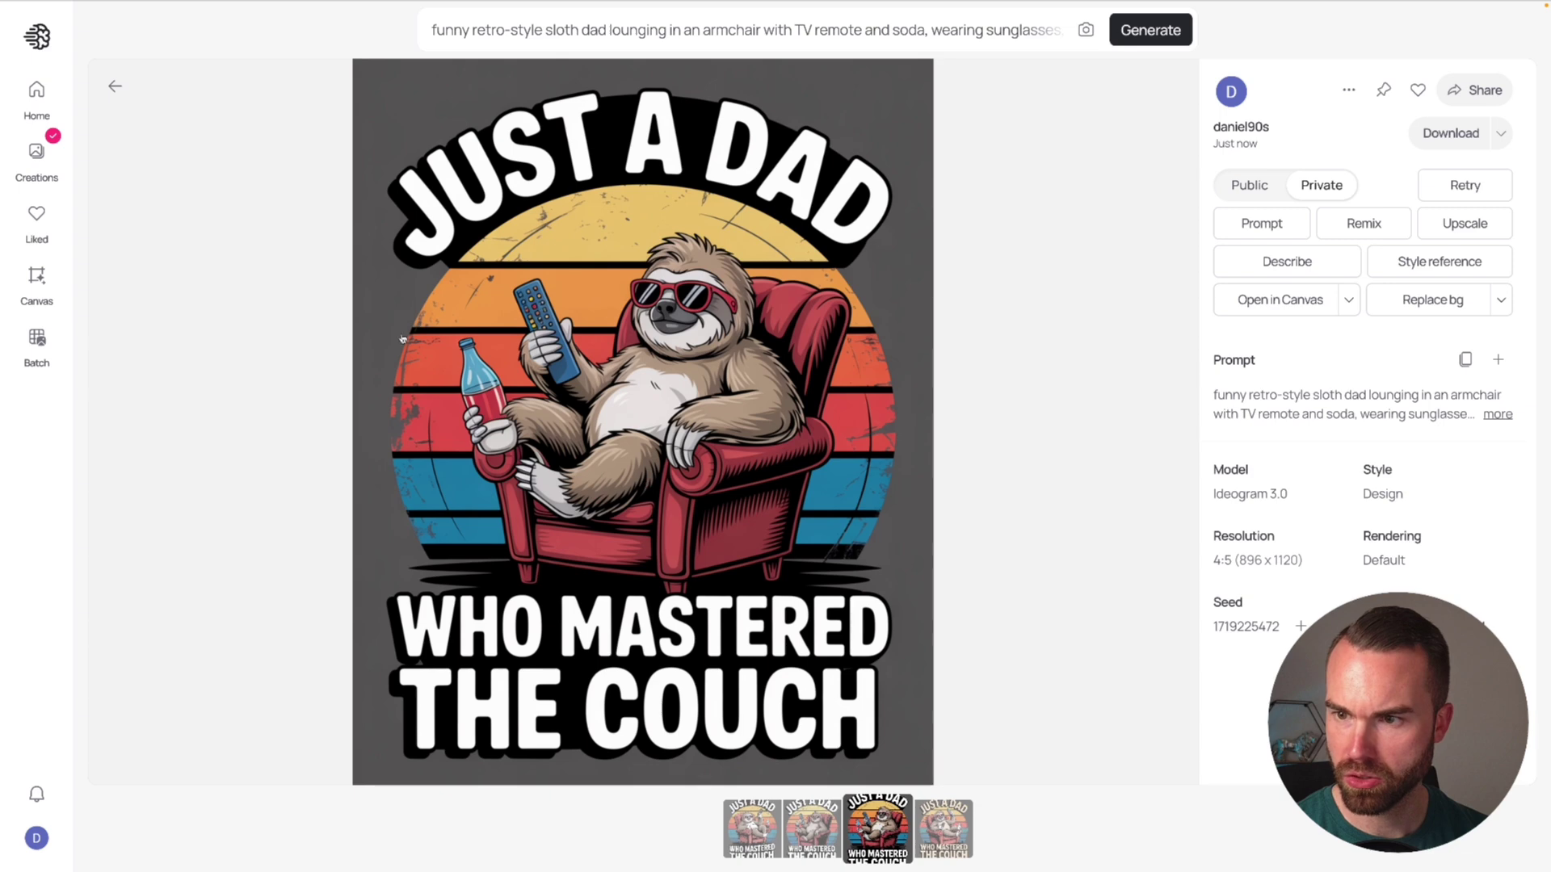
key(Right)
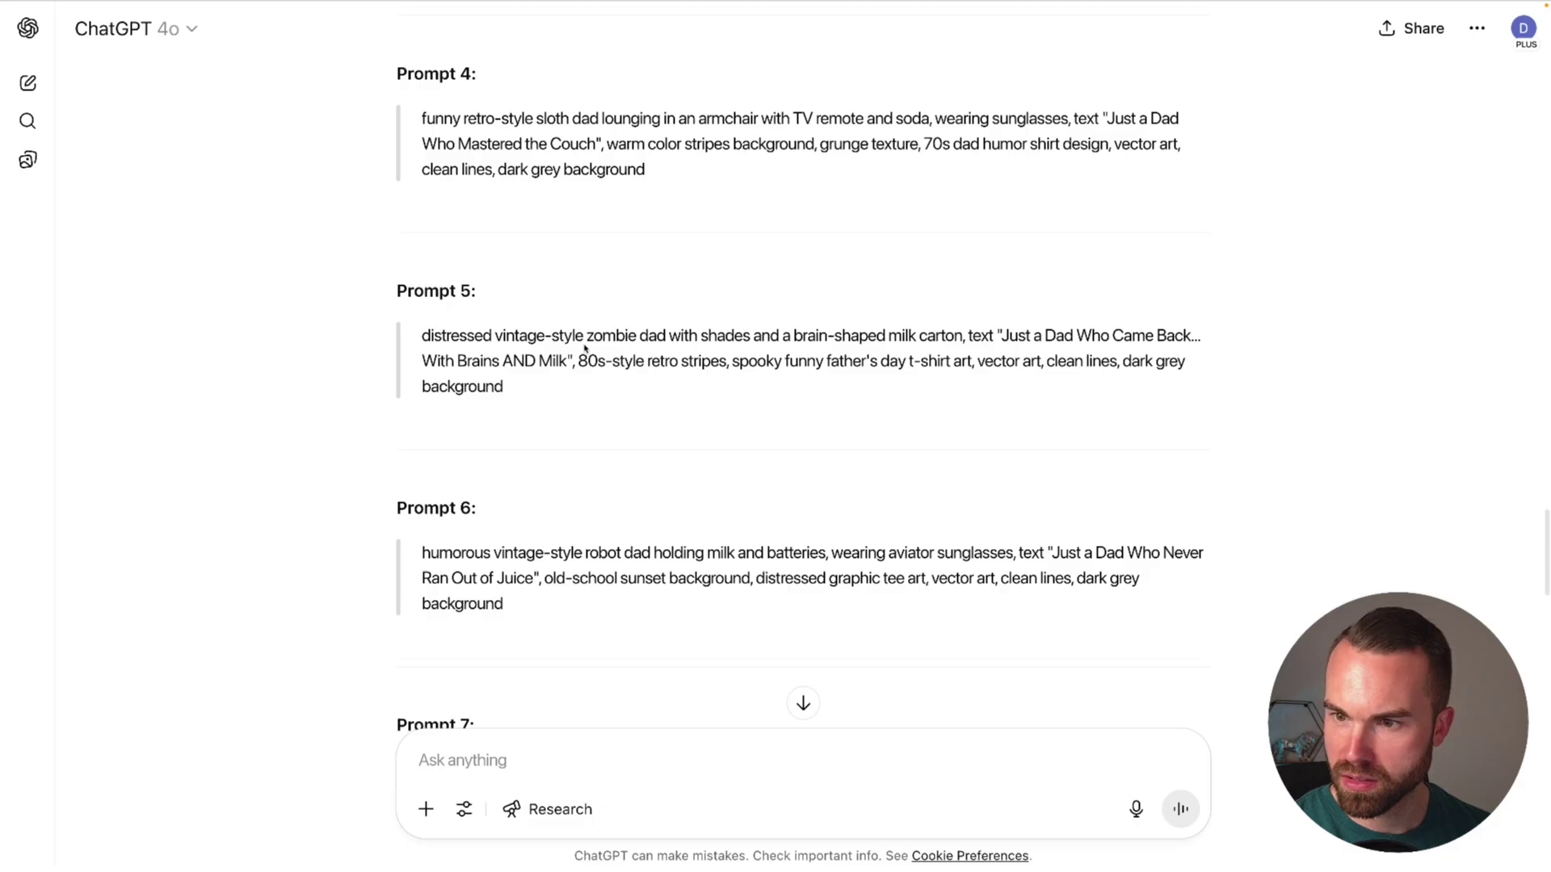
Generate Ideogram images from ChatGPT's Prompt 5, the zombie dad with a brain-shaped milk carton
scroll(585, 295, down, 1)
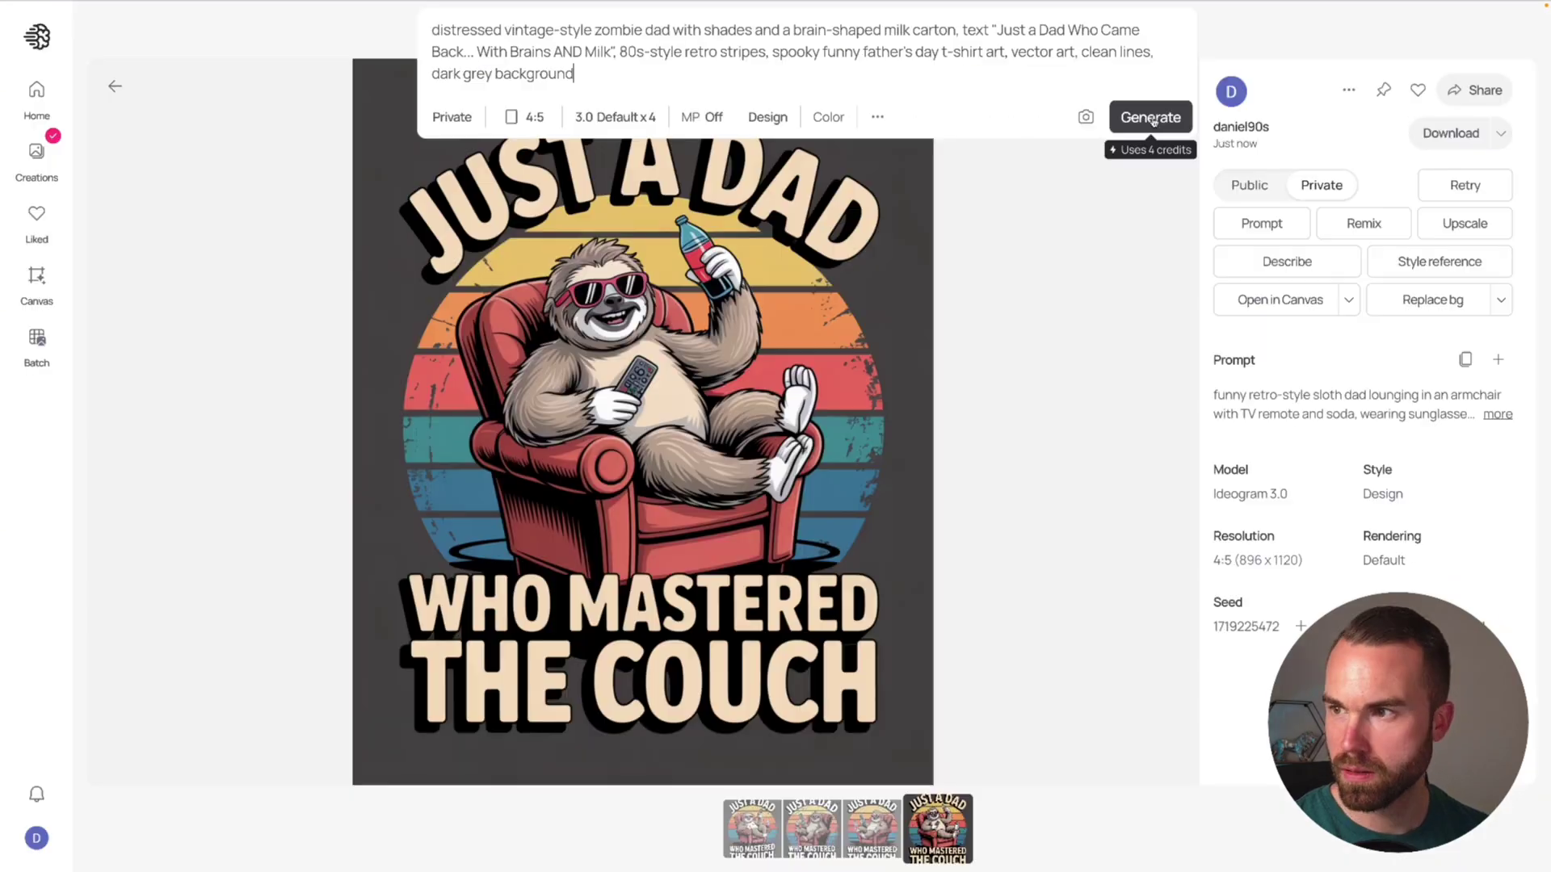
click(1150, 114)
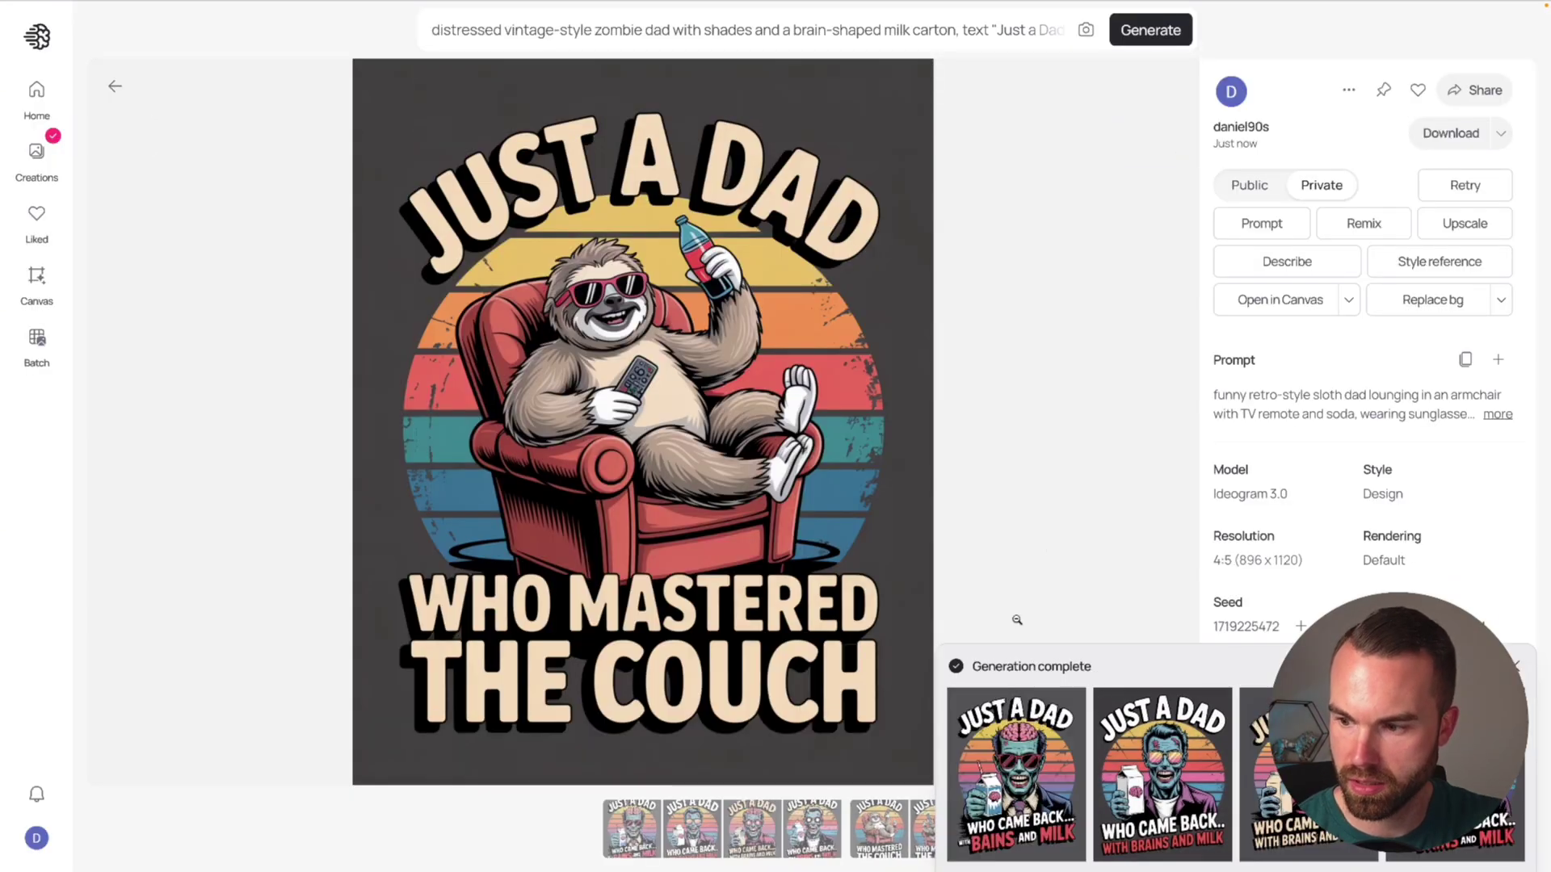
Open the generated zombie dad designs, compare the four variations, and check their wording against the full prompt text
click(1021, 752)
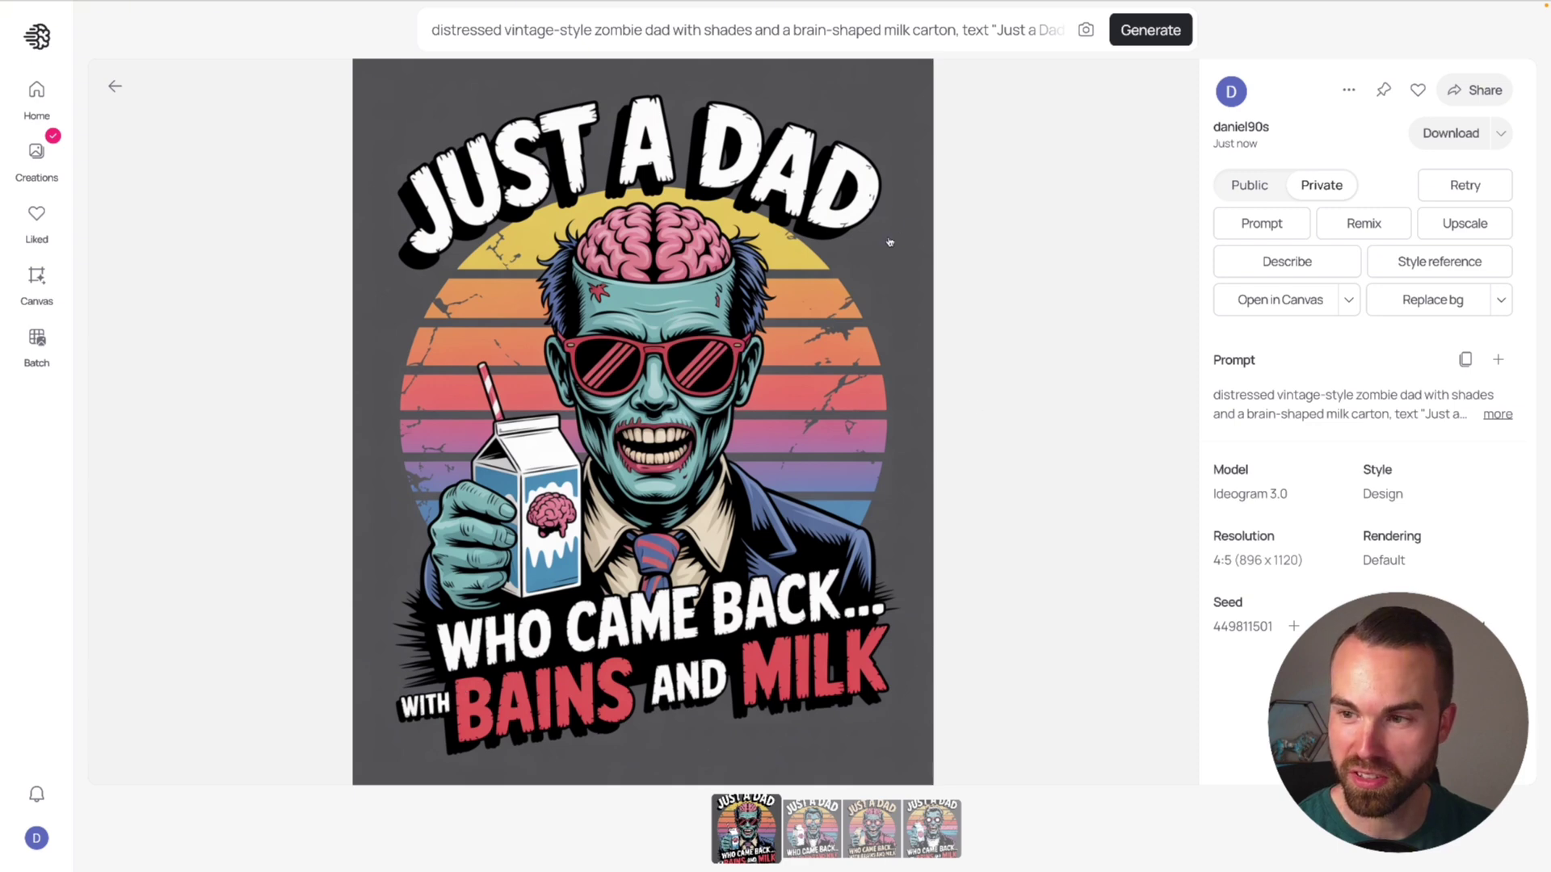
key(Right)
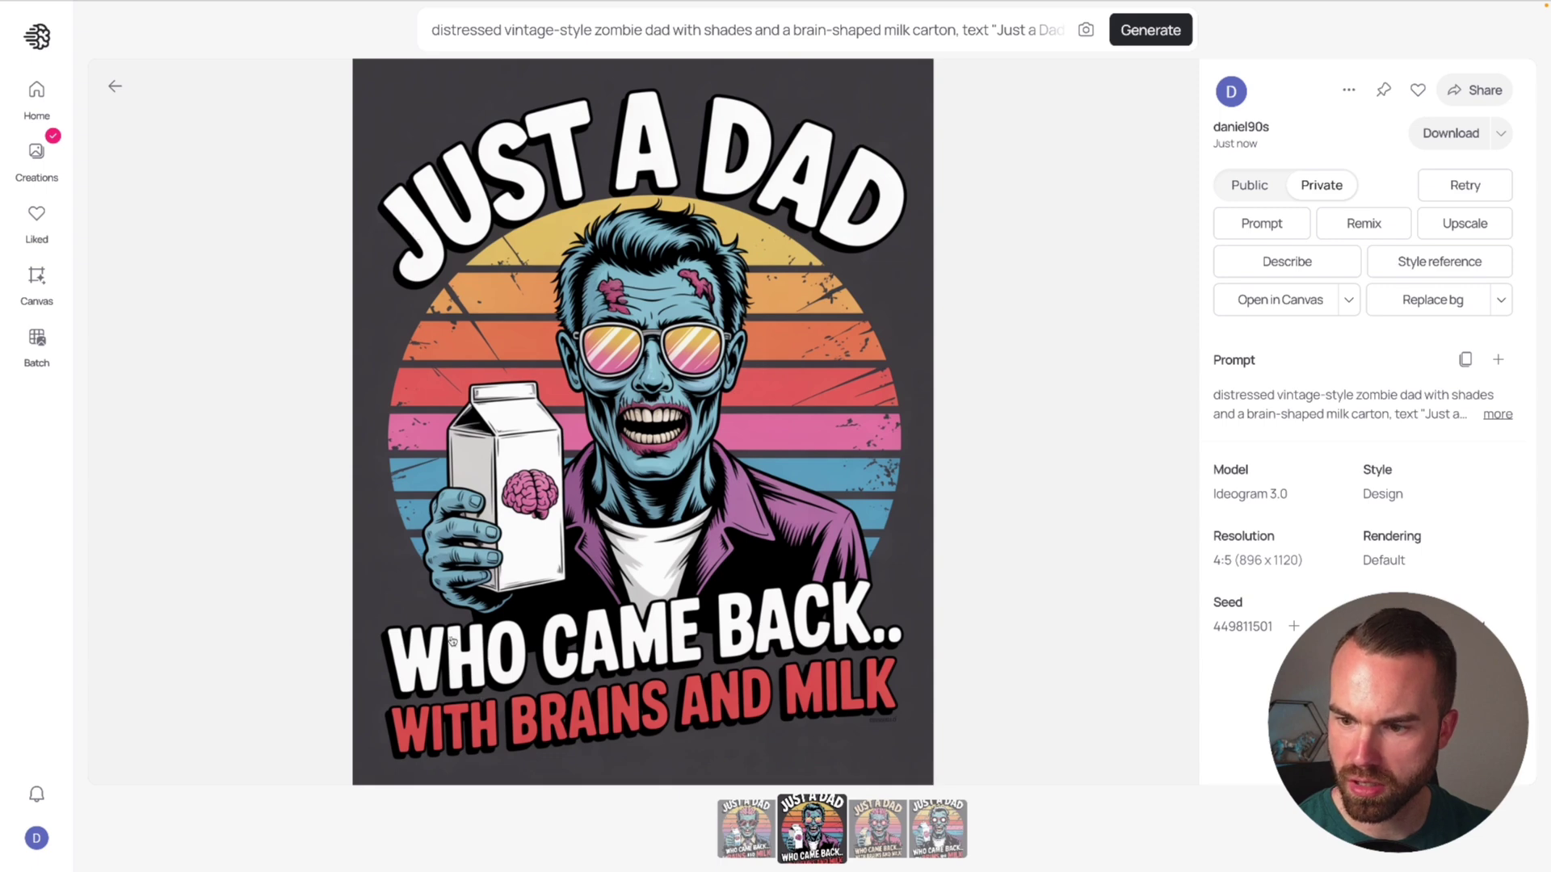
click(1498, 415)
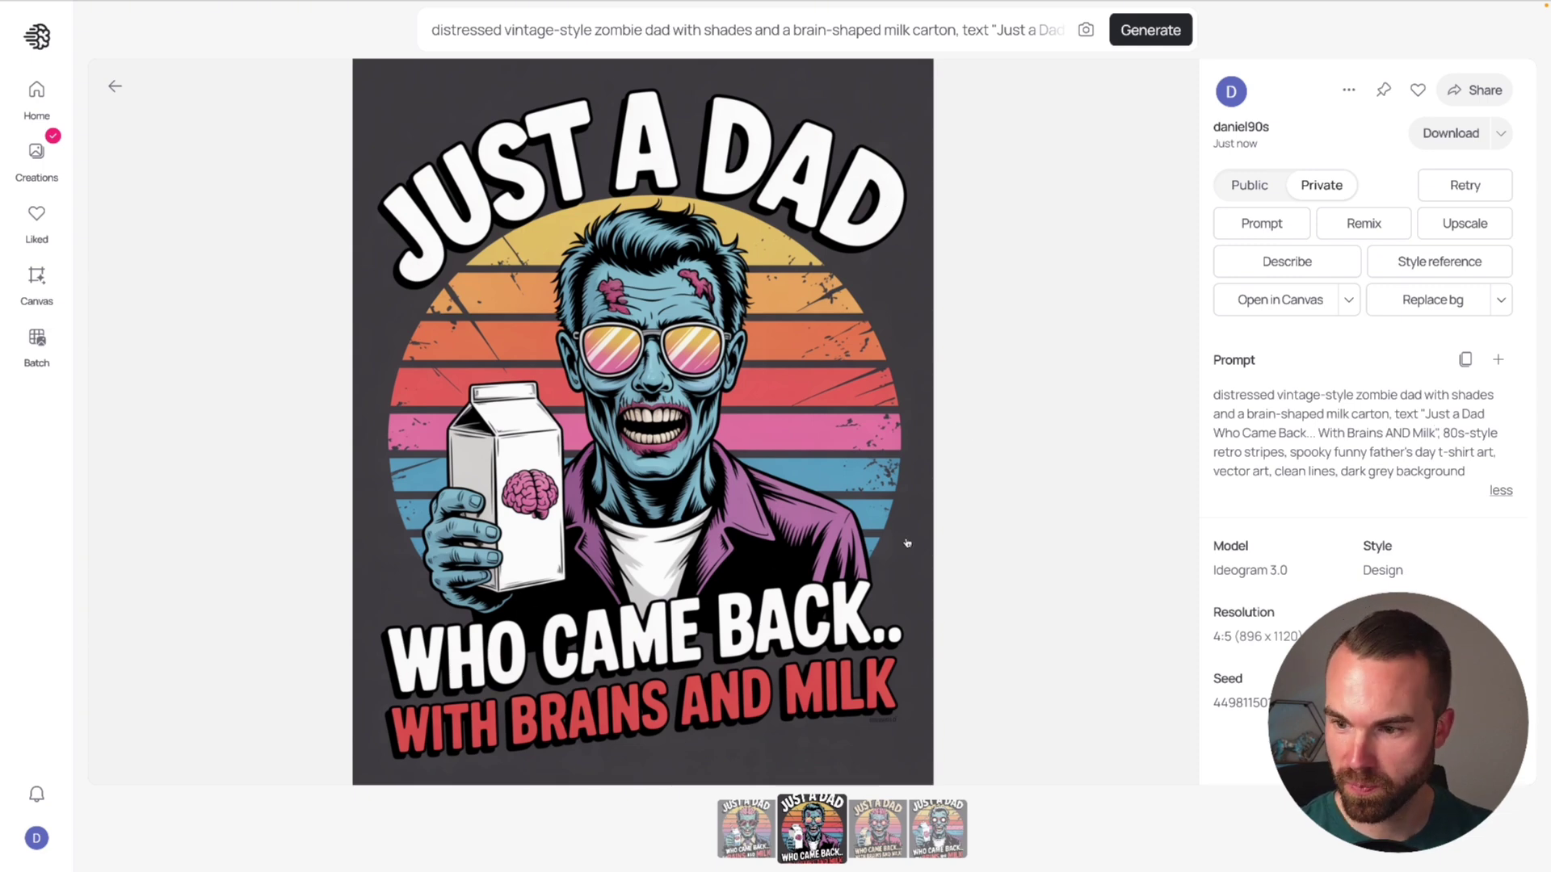
key(Right)
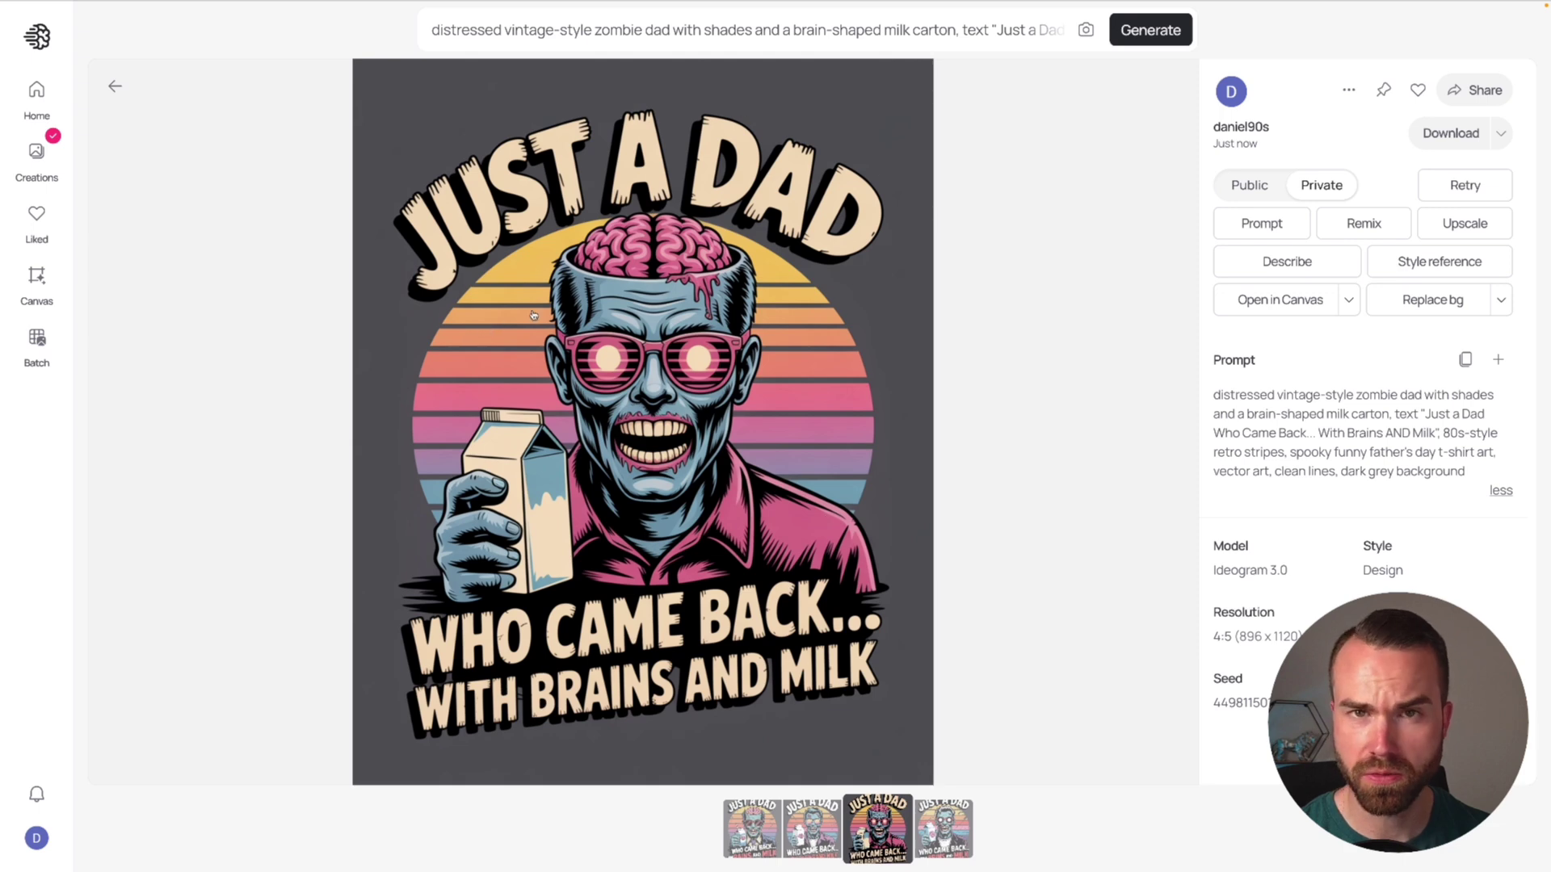
key(Right)
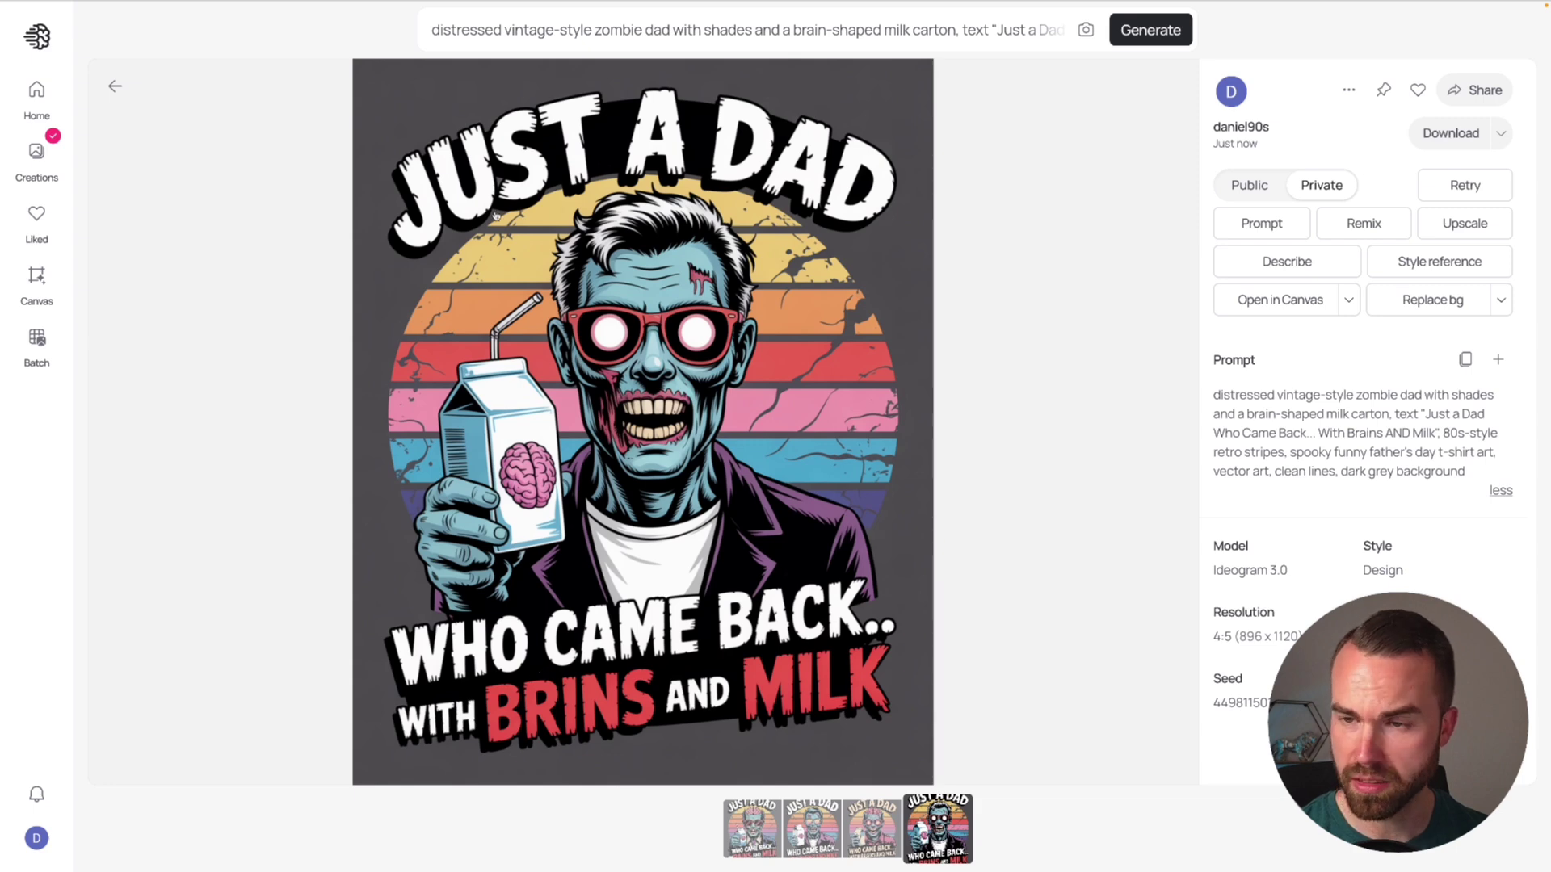
key(Left)
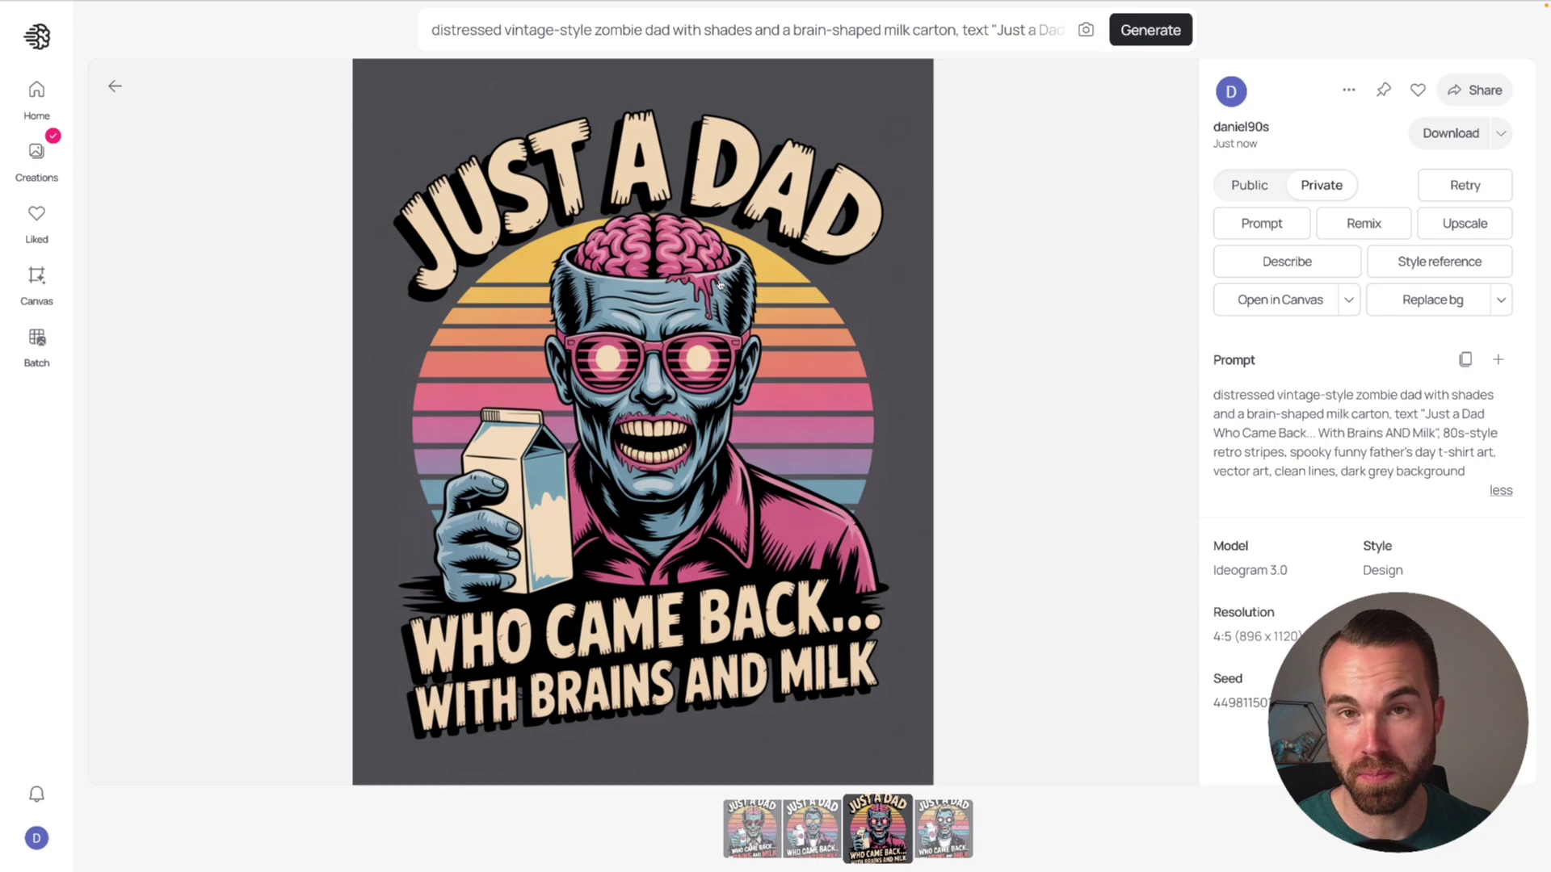
scroll(558, 401, down, 3)
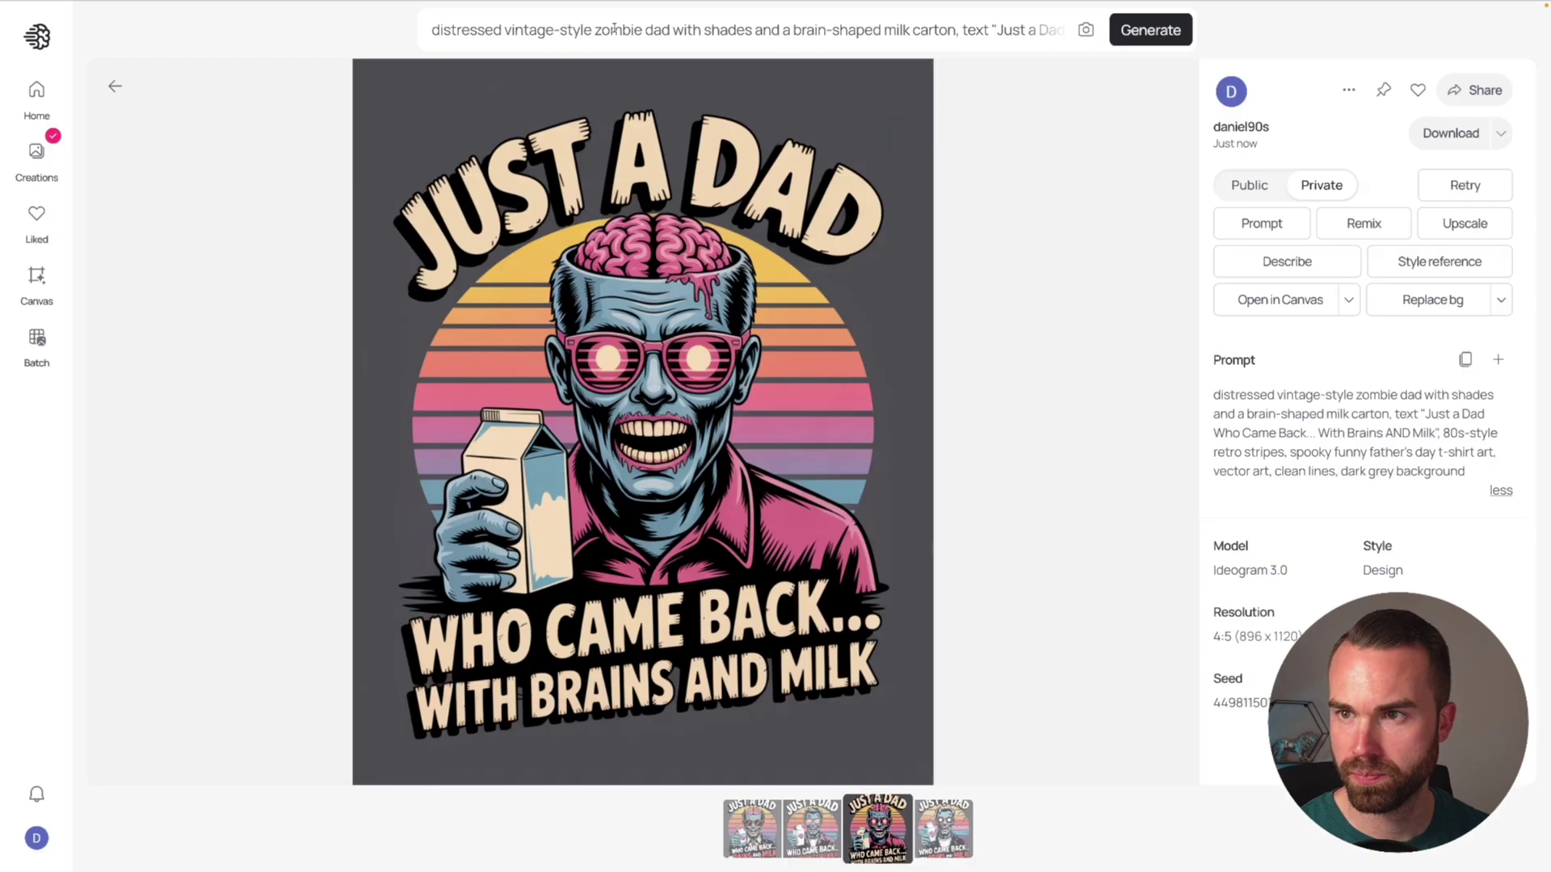
Replace the Ideogram prompt with ChatGPT's Prompt 6, the robot dad holding milk and batteries, and generate the images
triple_click(614, 28)
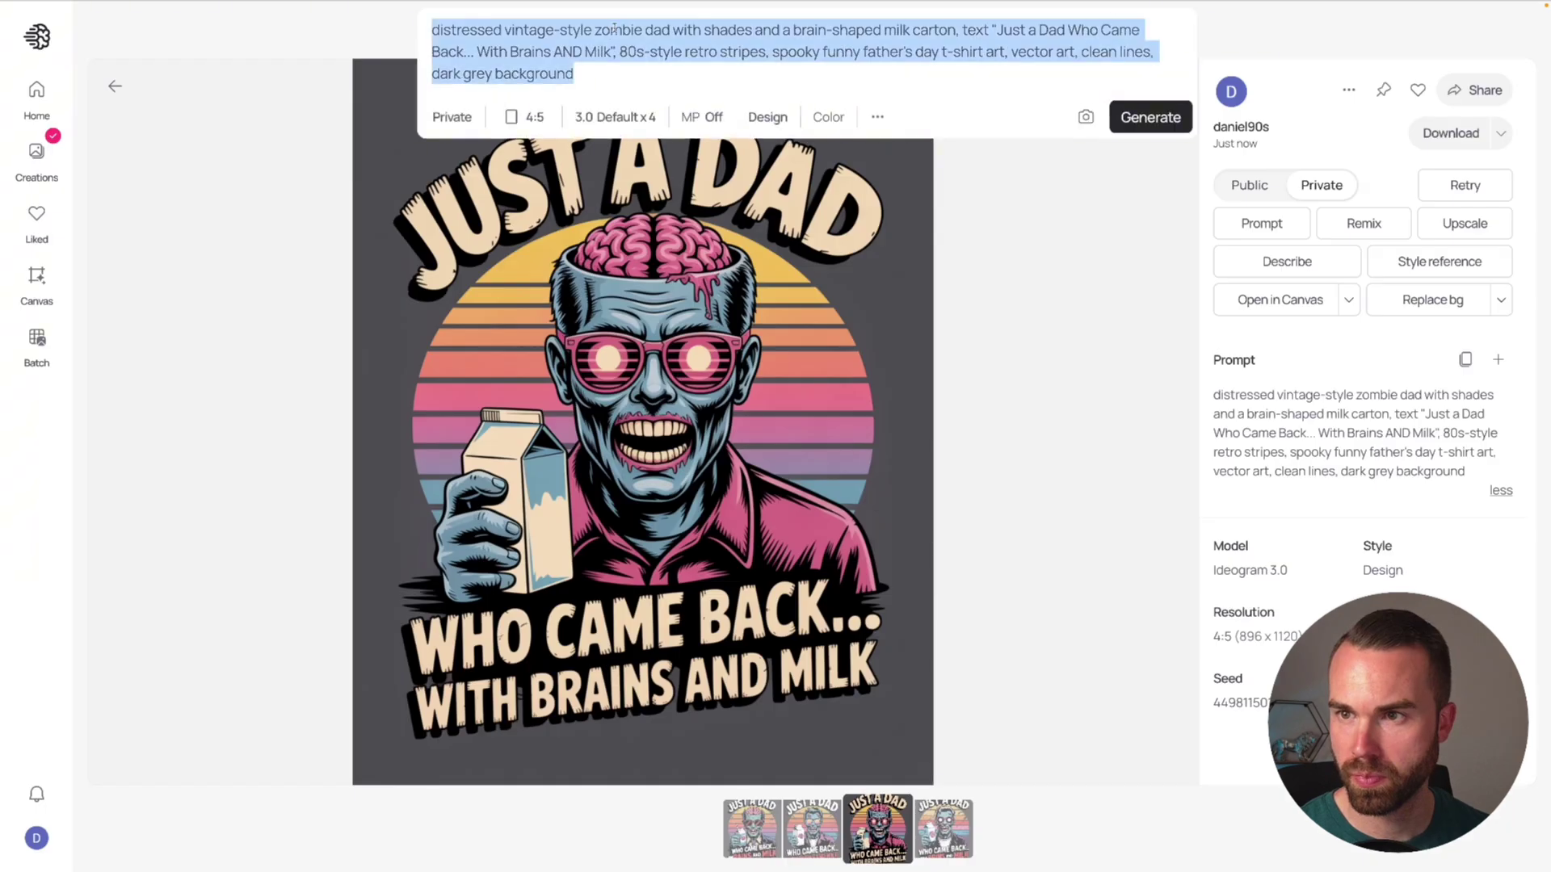
key(ctrl+v)
click(1151, 117)
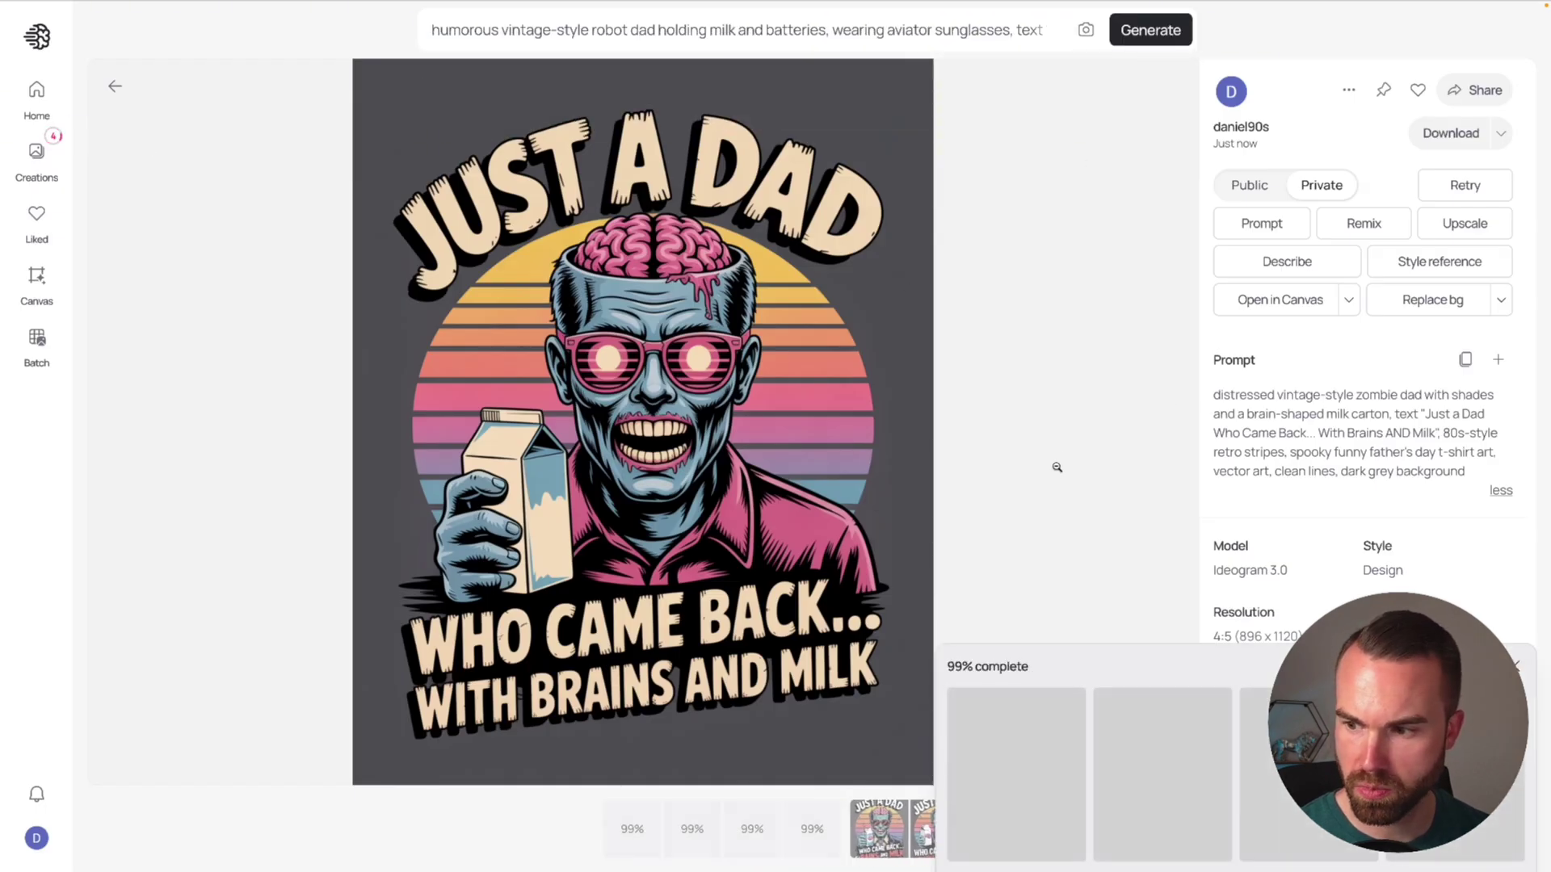
Open the generated "Just a Dad Who Never Ran Out of Juice" robot designs and compare the variations
click(1026, 776)
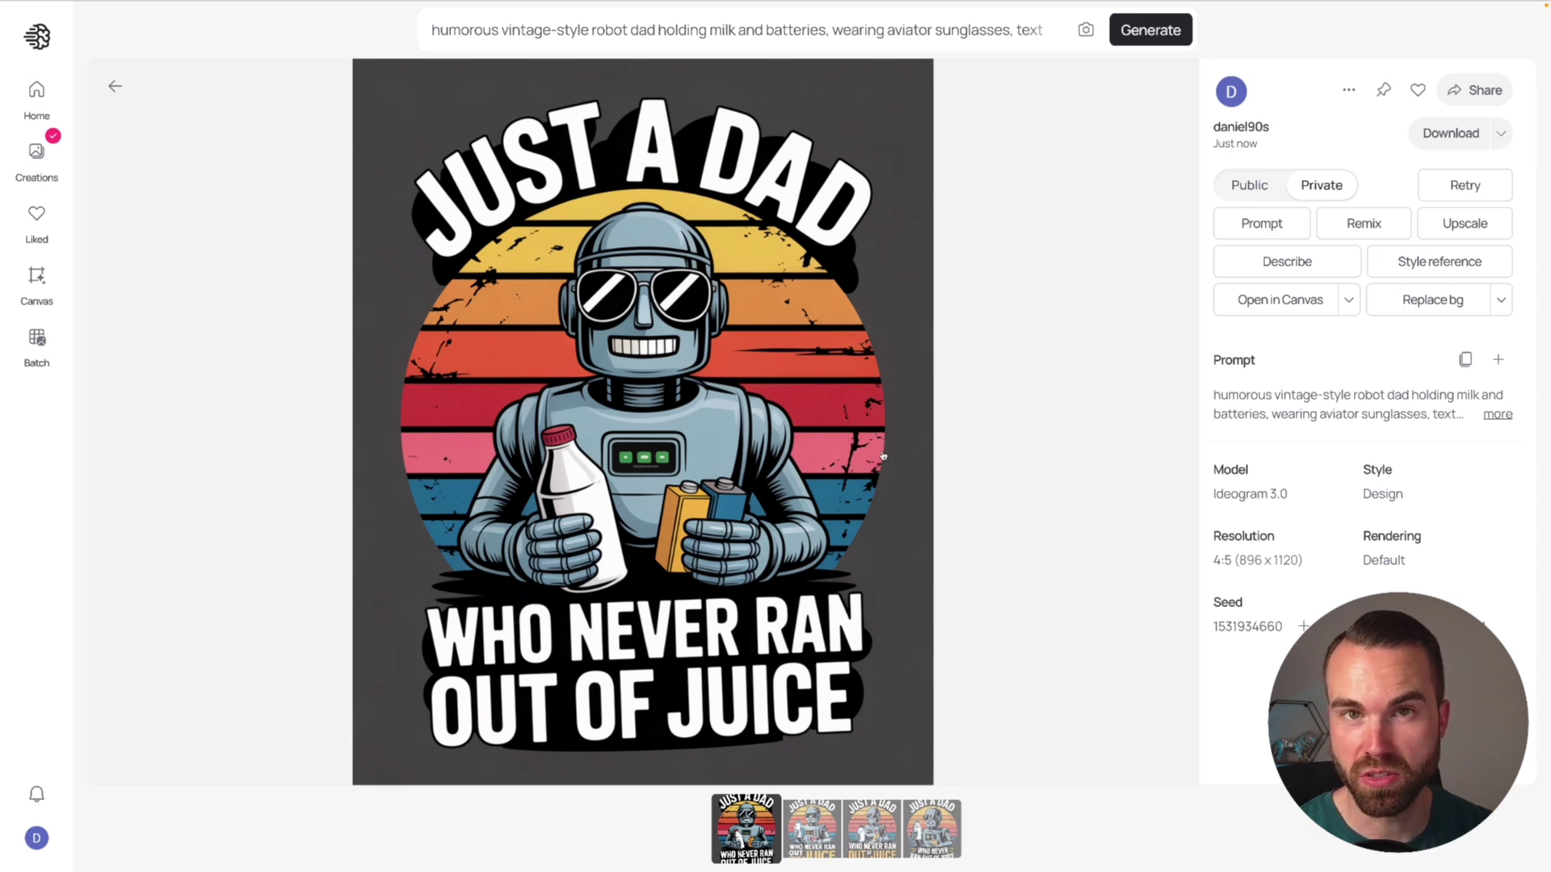
key(Right)
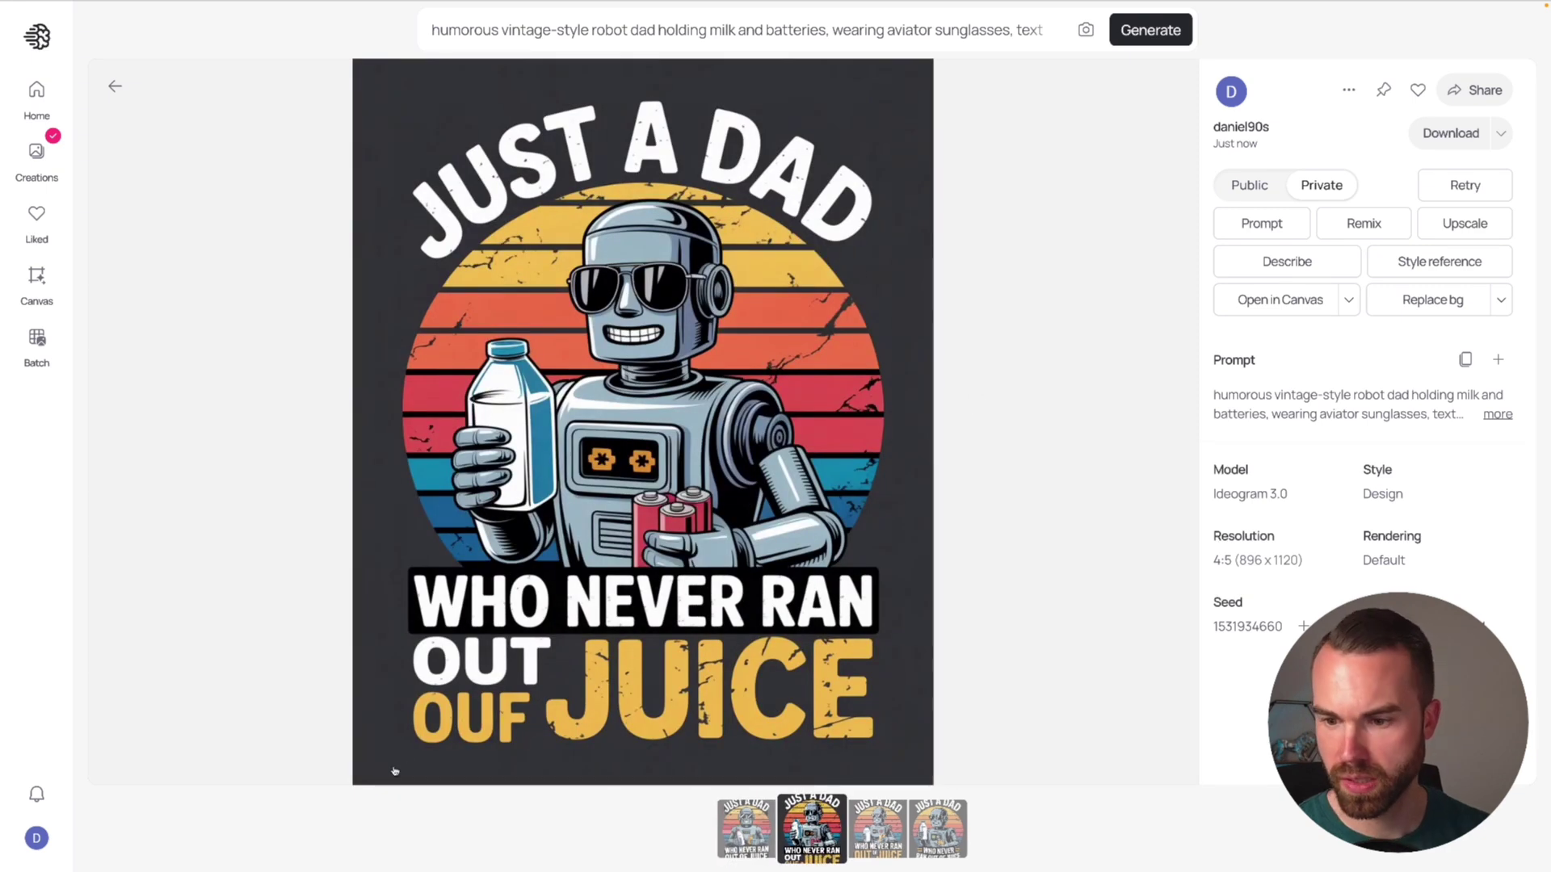
key(Right)
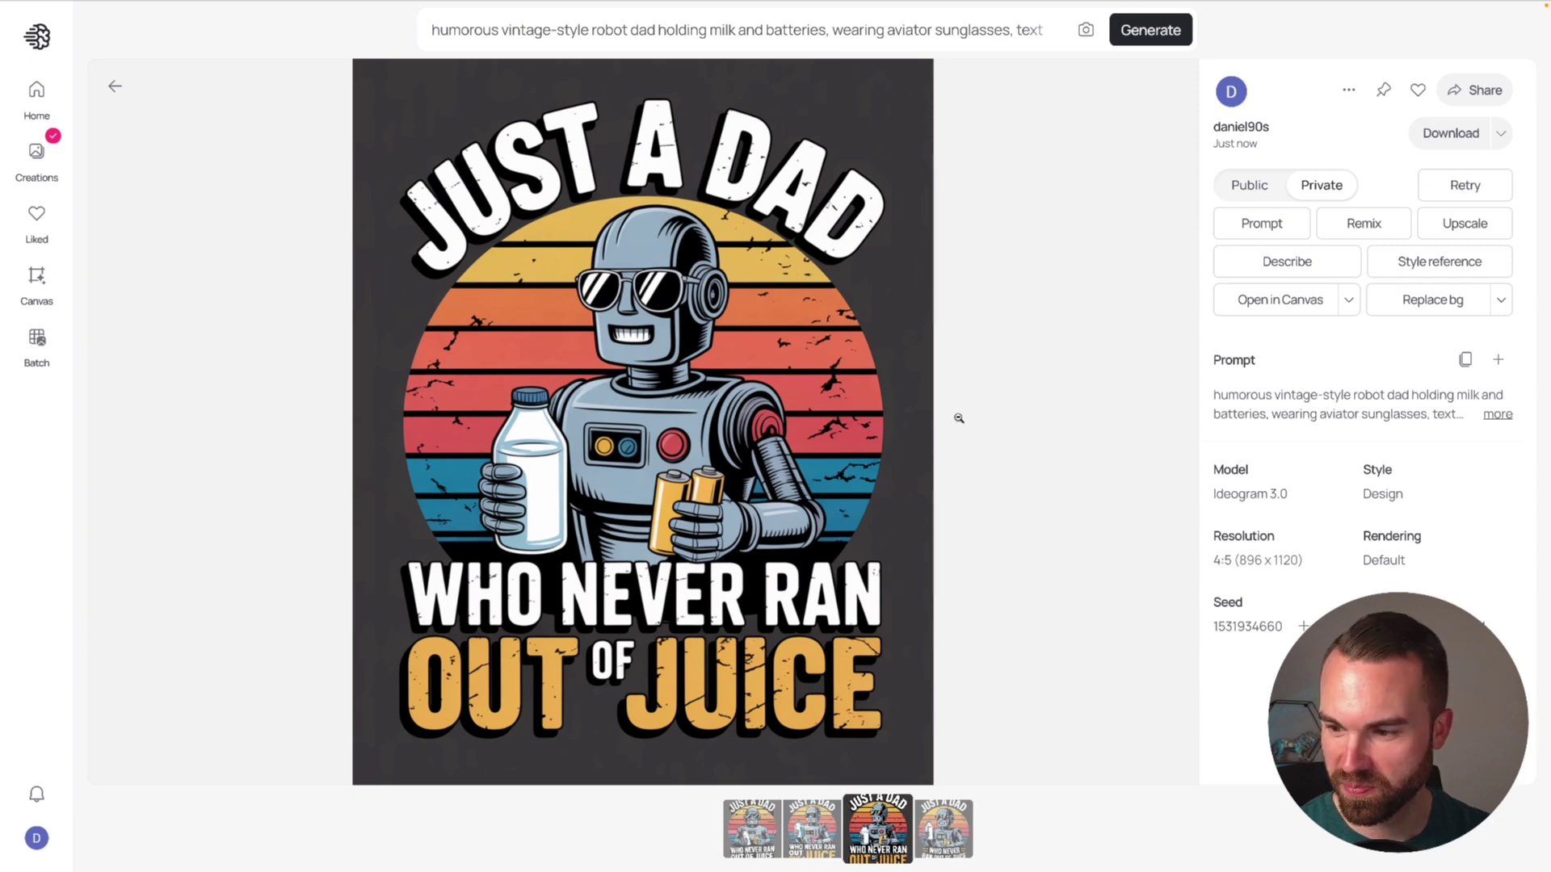
key(Right)
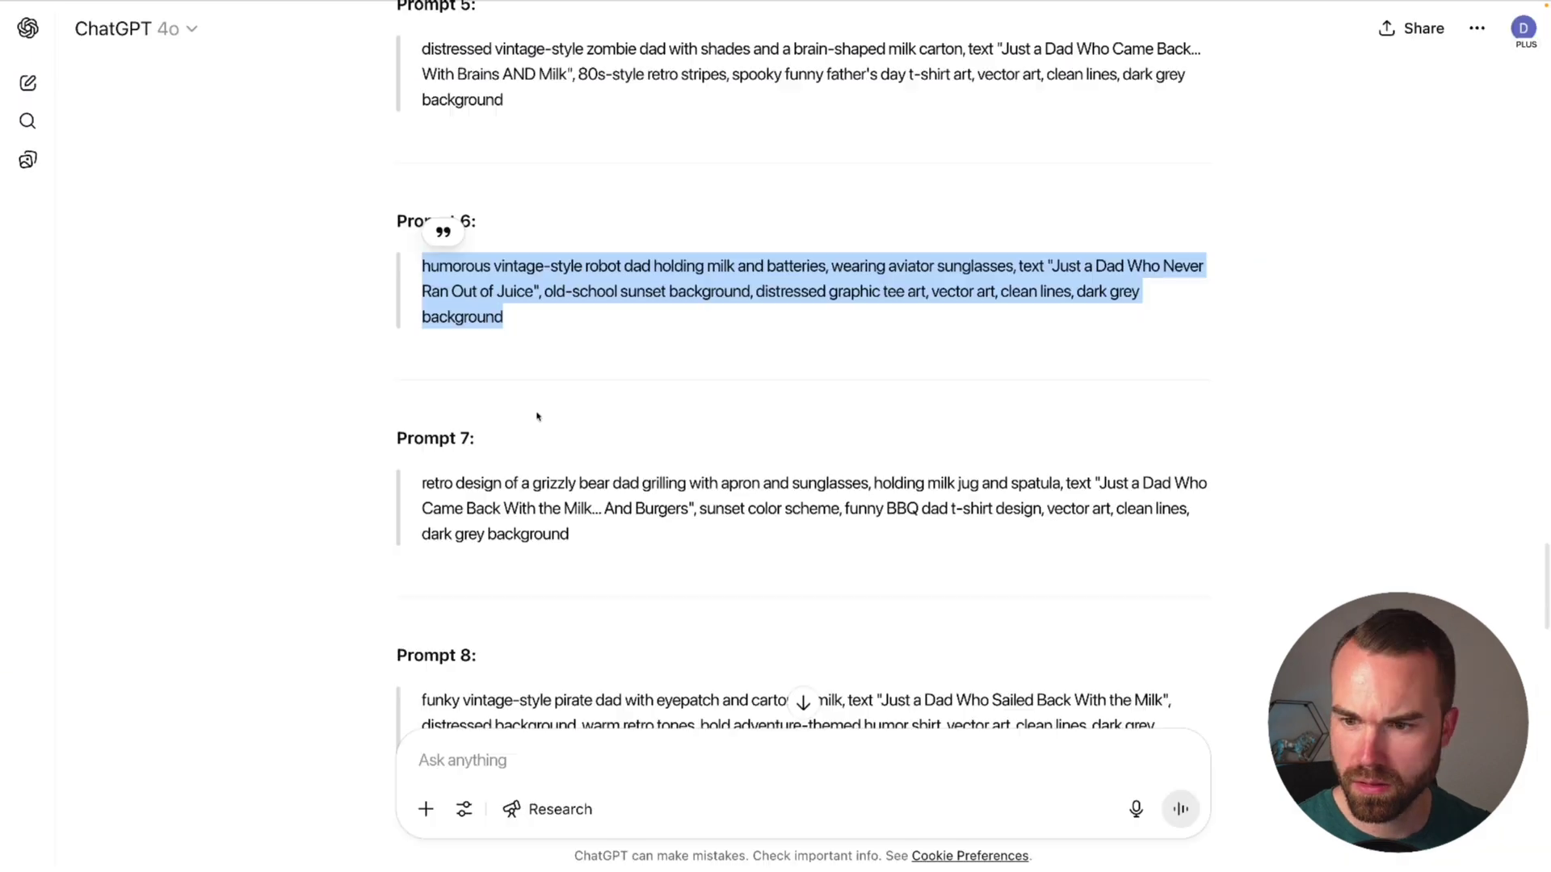
Copy Prompt 7, the grilling grizzly bear dad, from ChatGPT into the Ideogram prompt and generate the images
scroll(440, 363, down, 3)
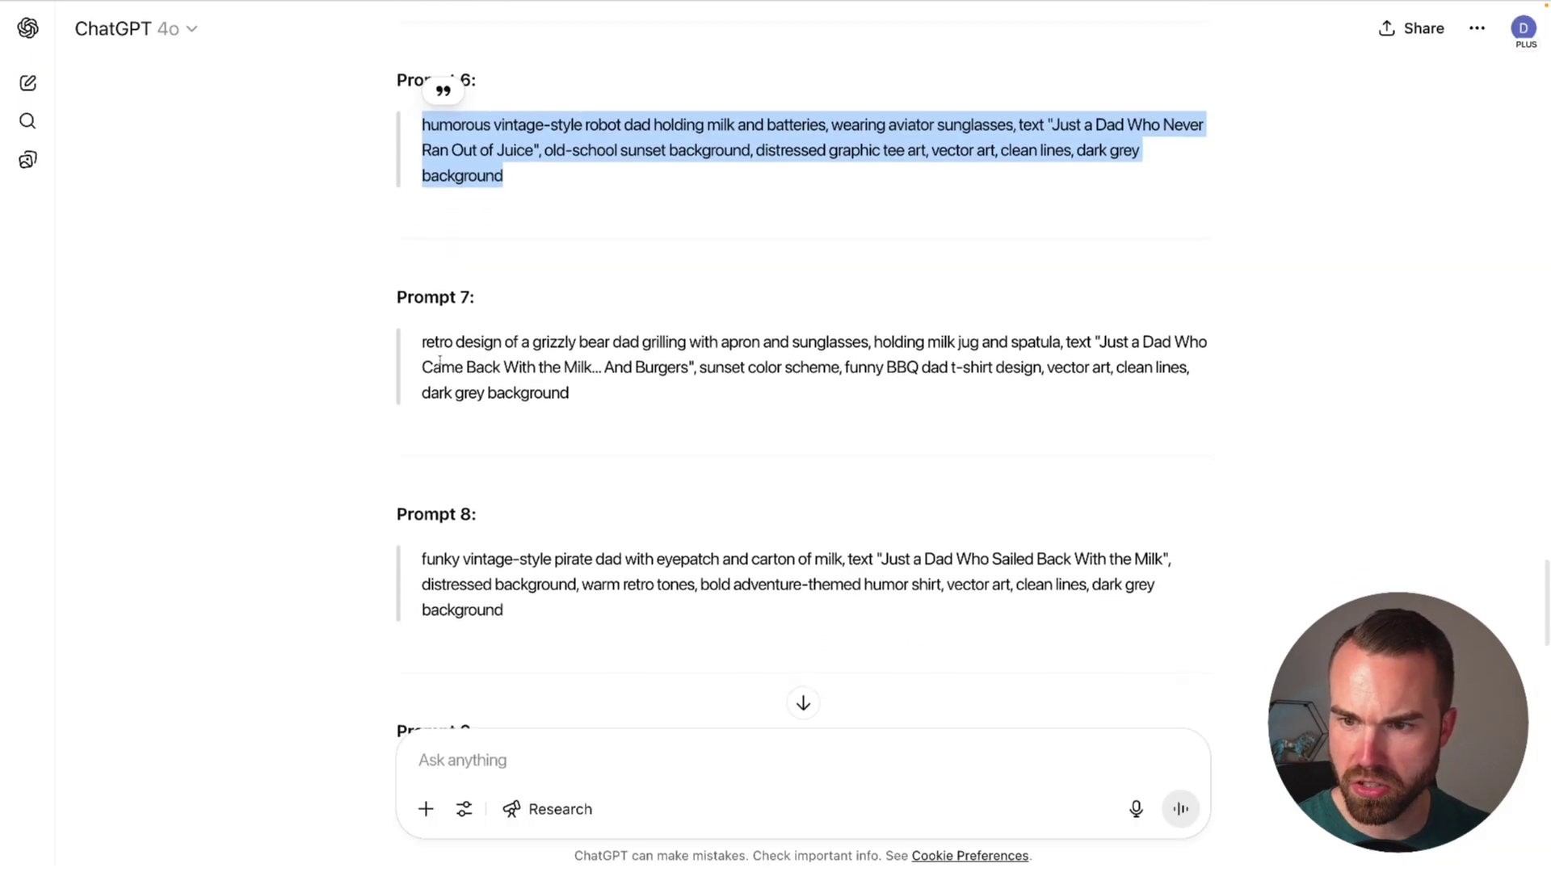
drag(420, 342, 585, 398)
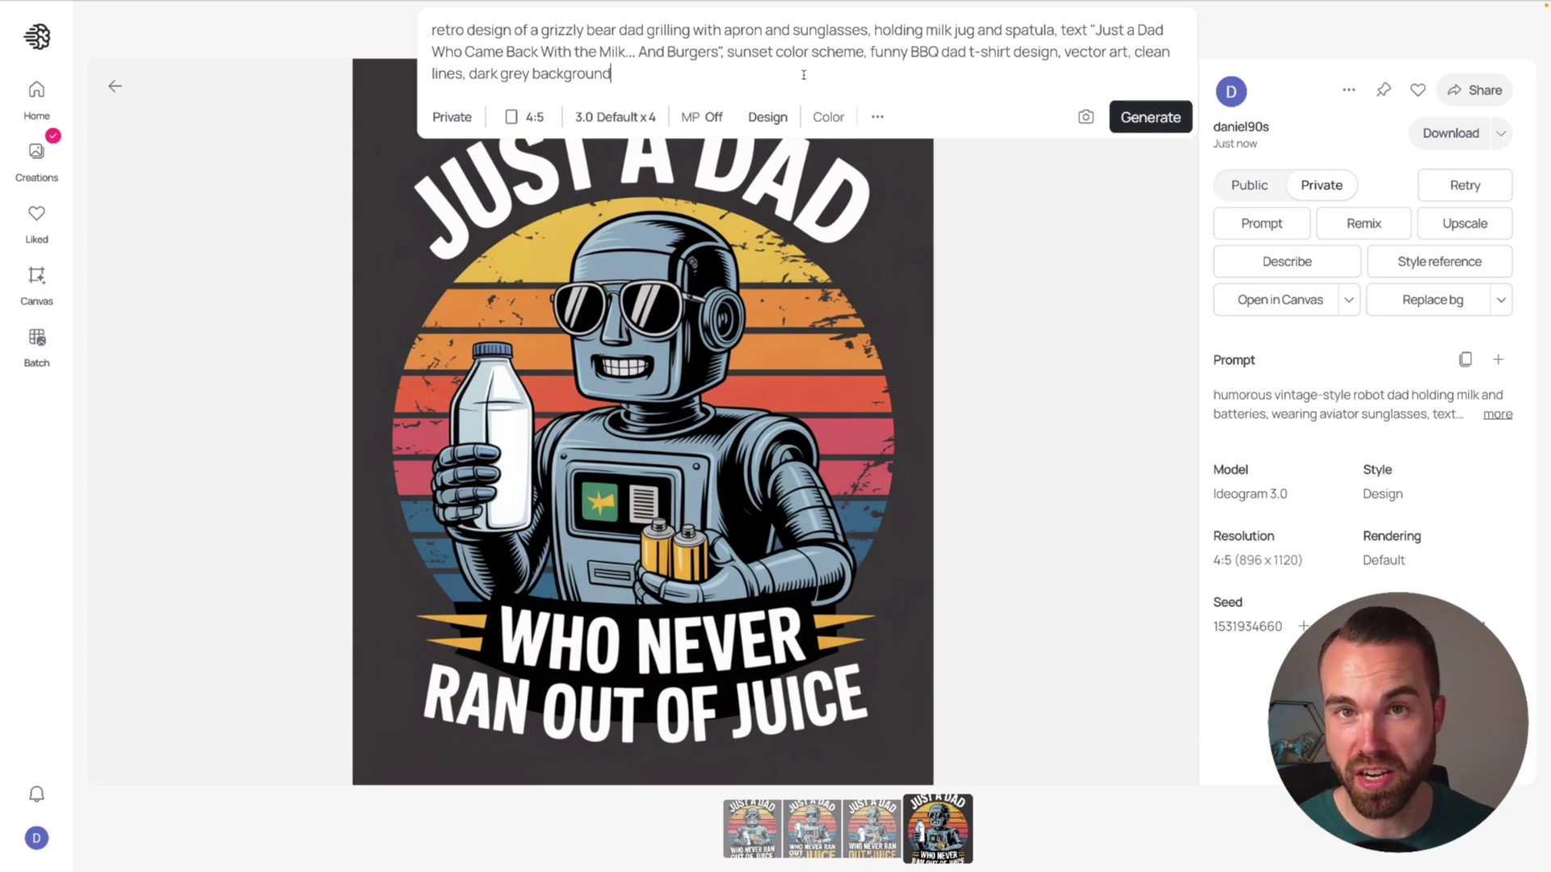
click(1149, 116)
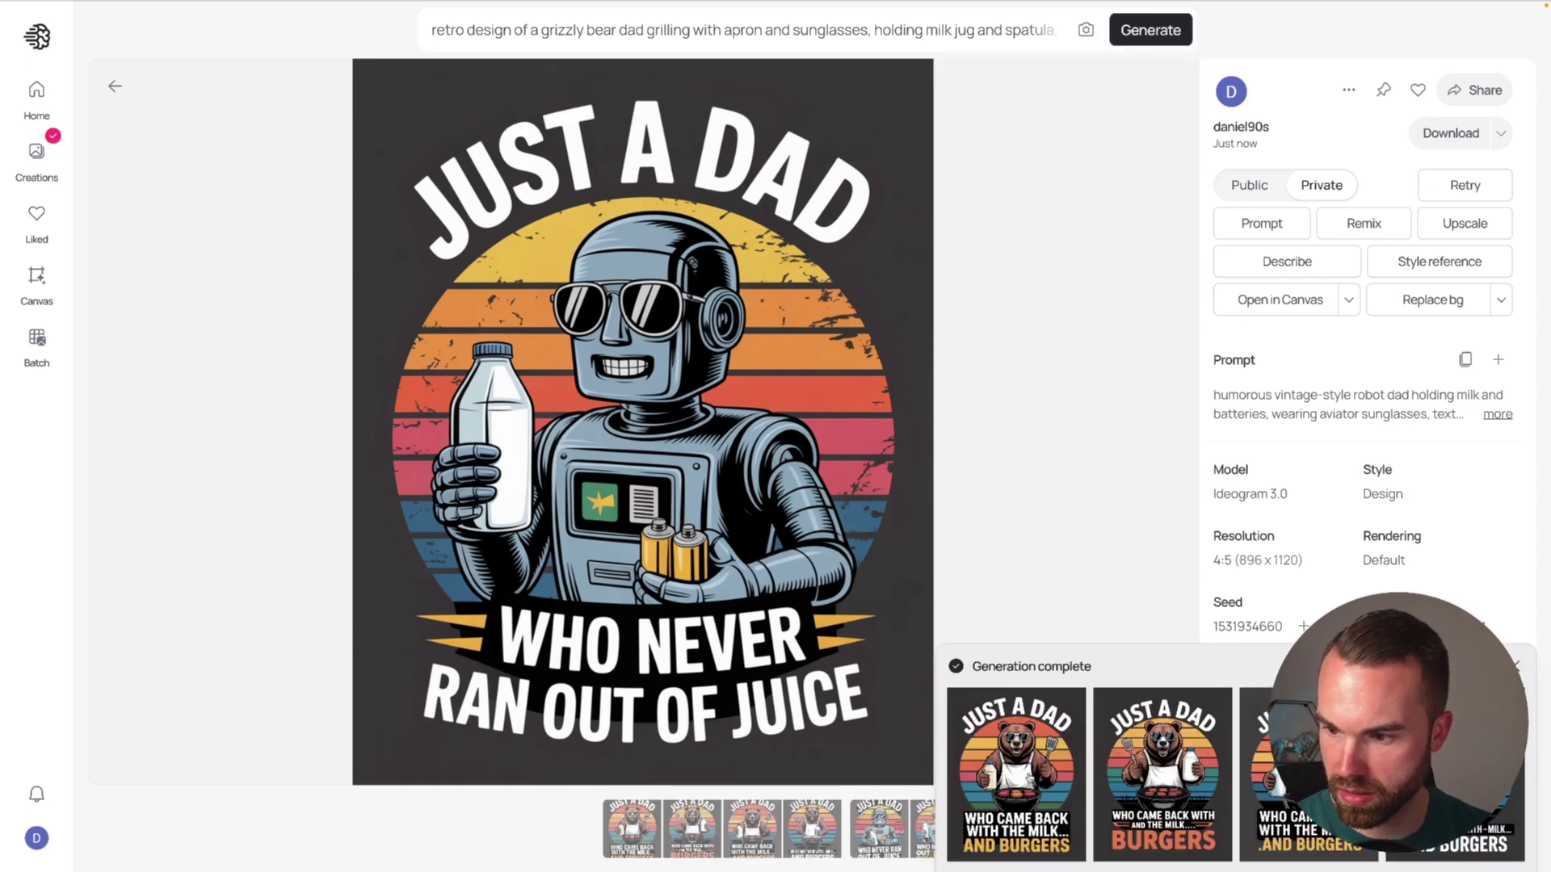
Open the generated grizzly bear "And Burgers" designs, compare the variations, and return to the first one
click(1030, 760)
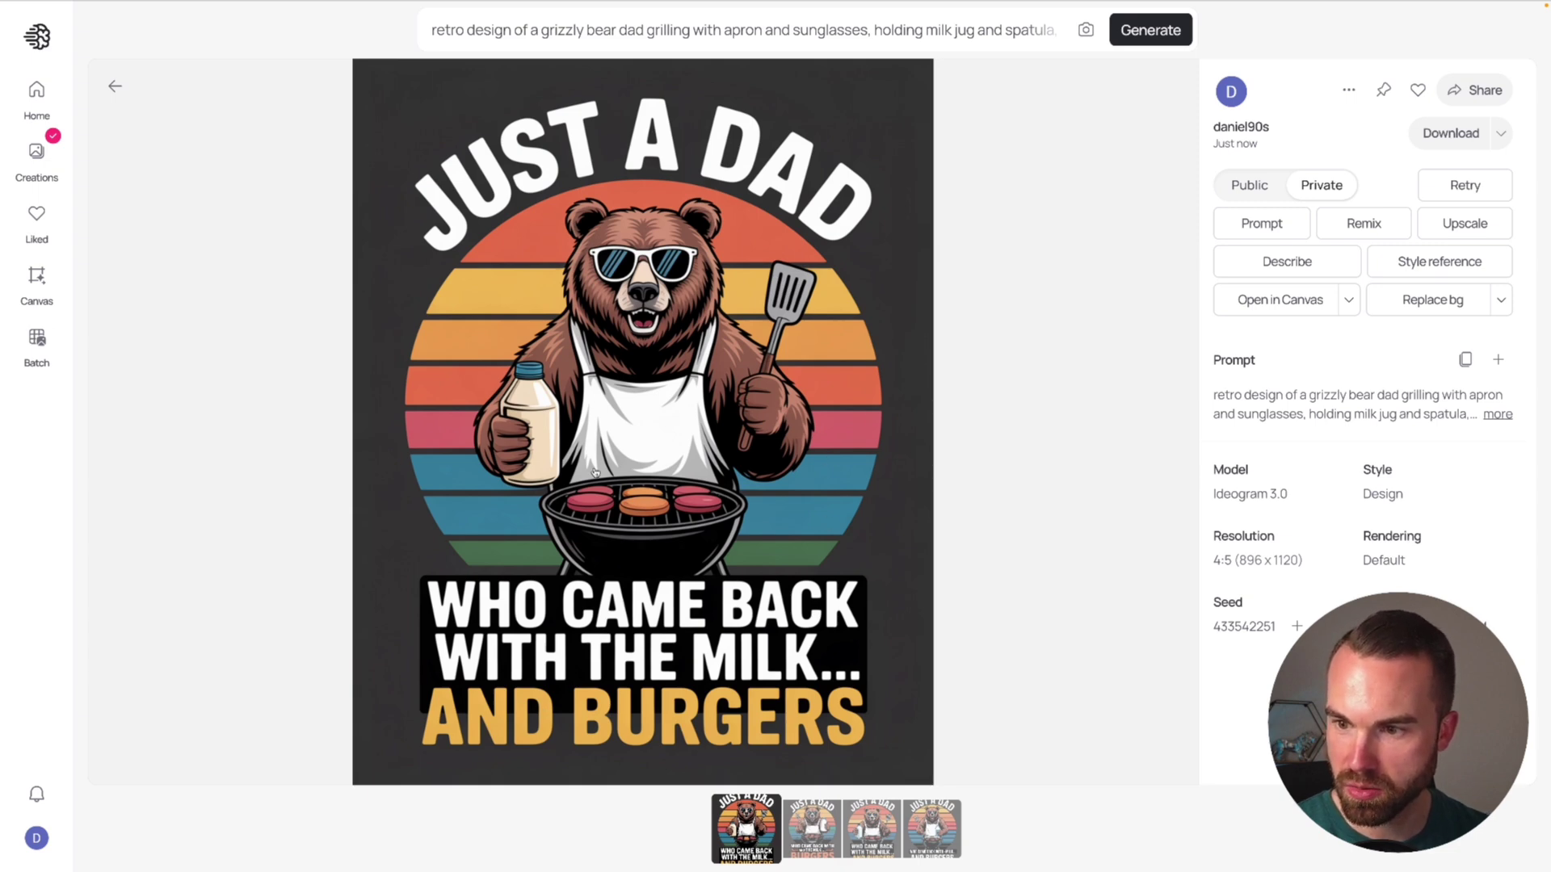
key(Right)
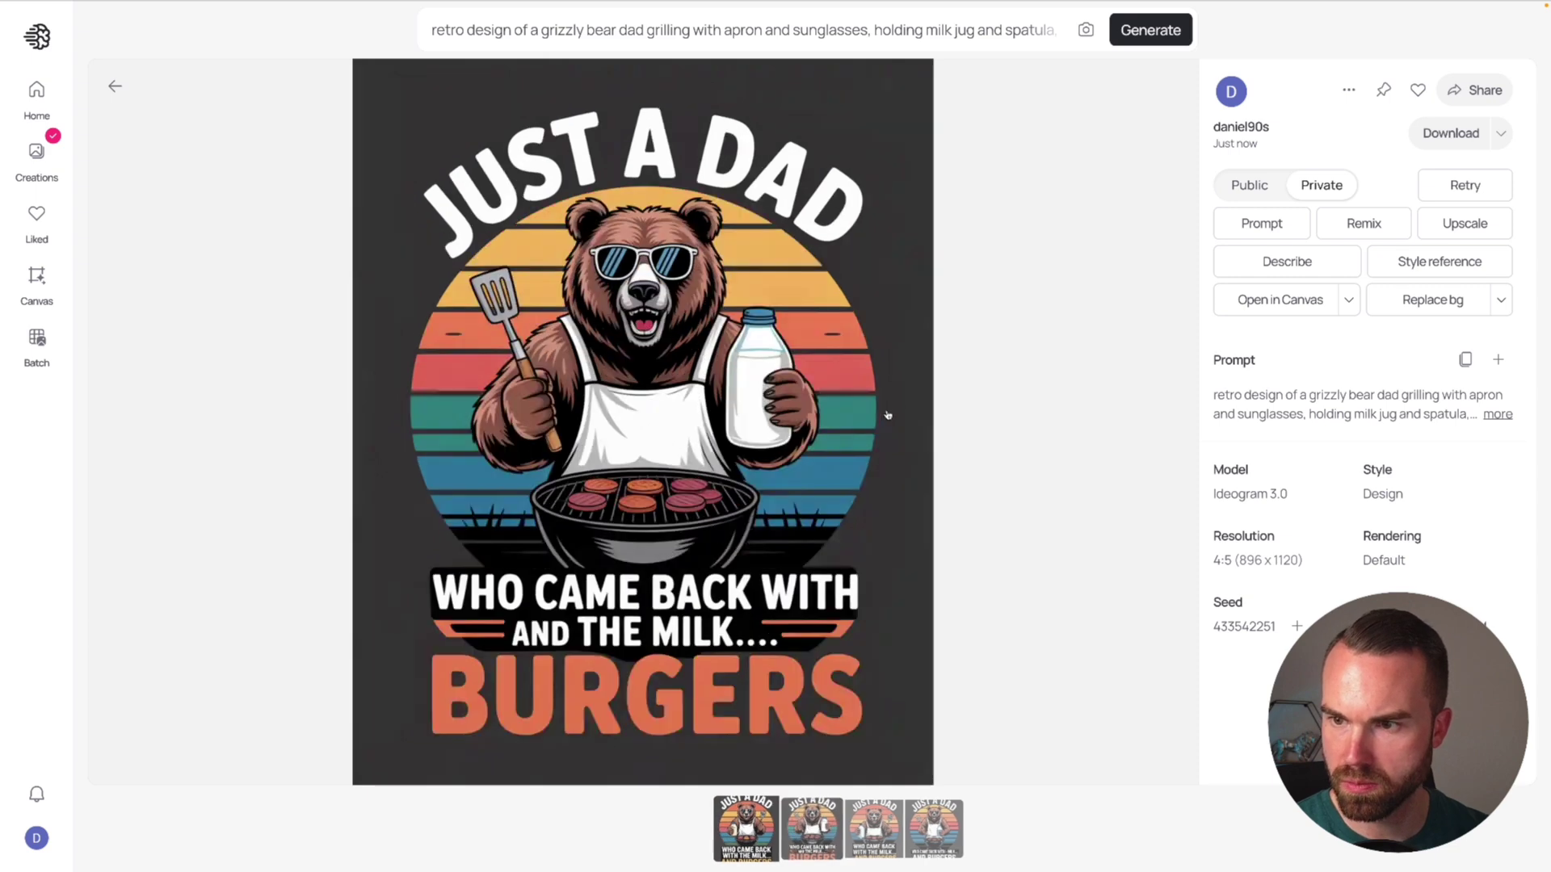
key(Right)
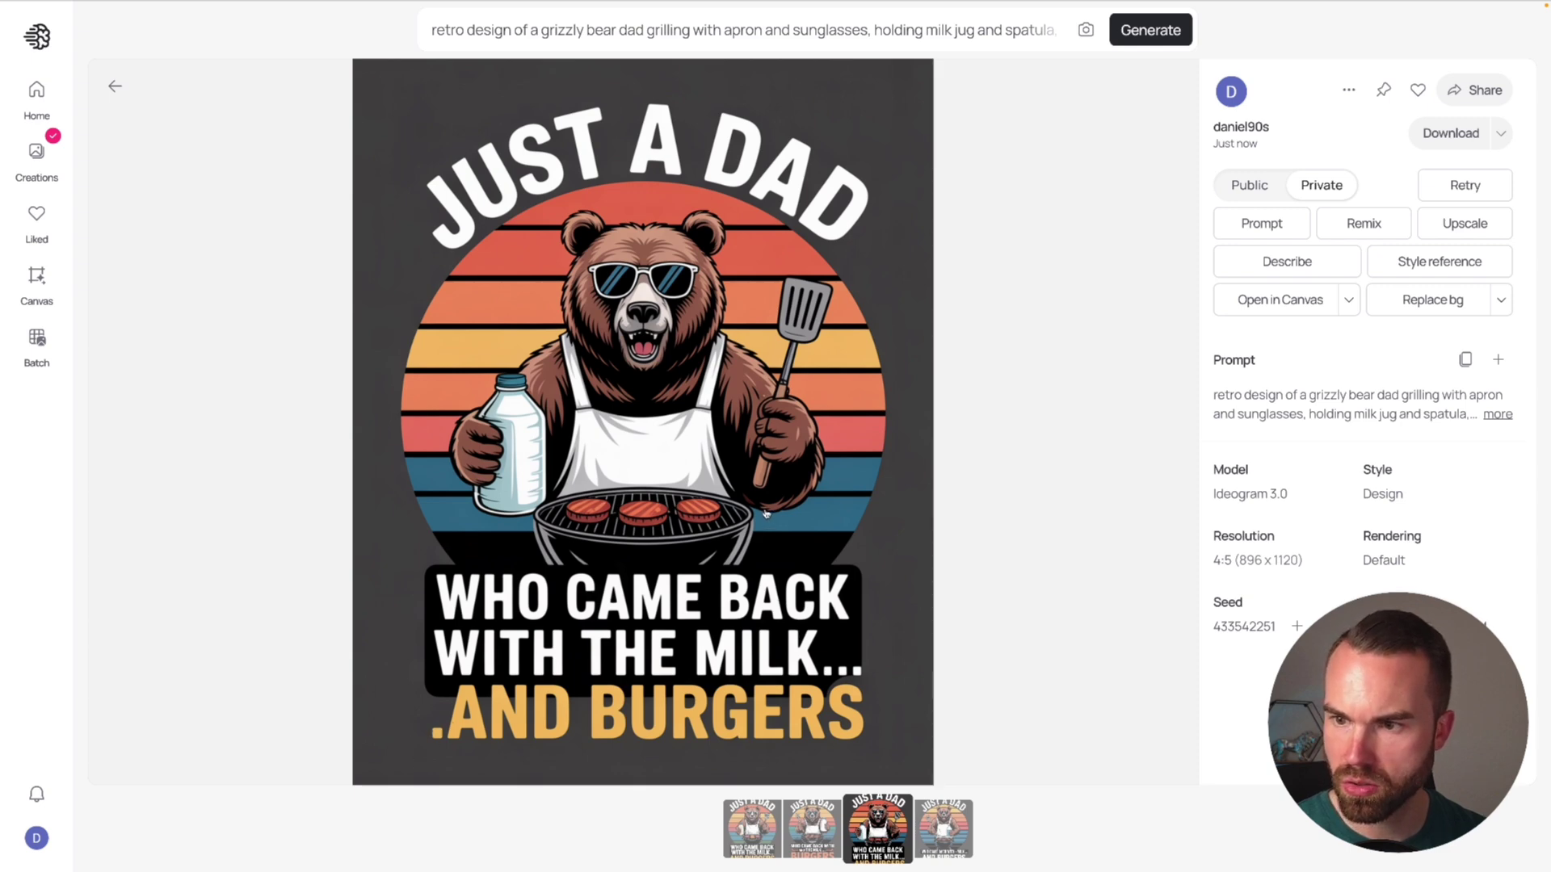
key(Right)
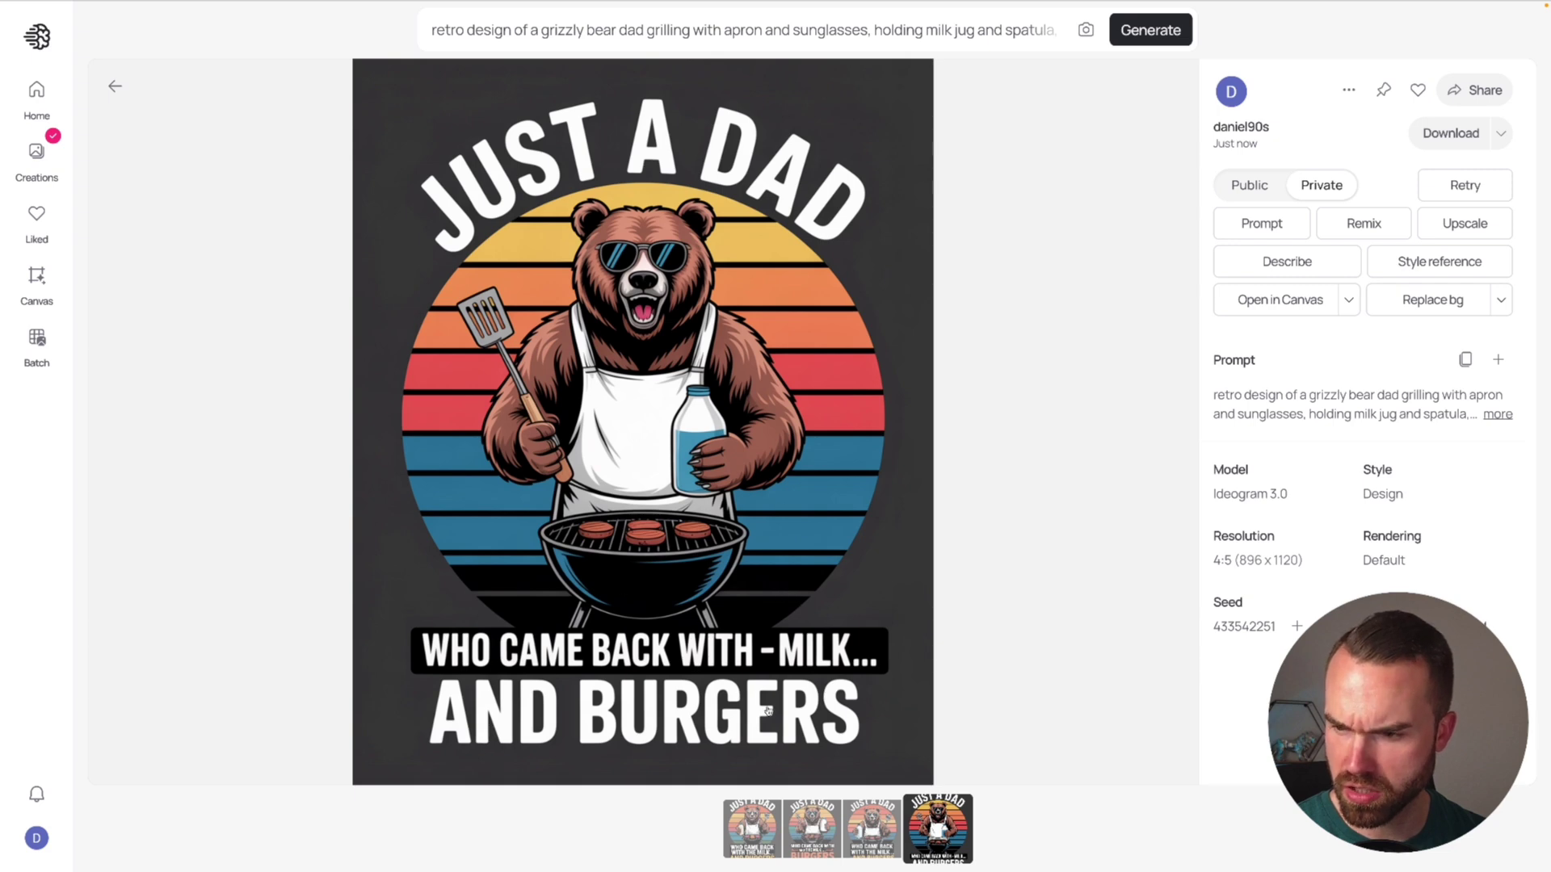
key(Right)
click(952, 820)
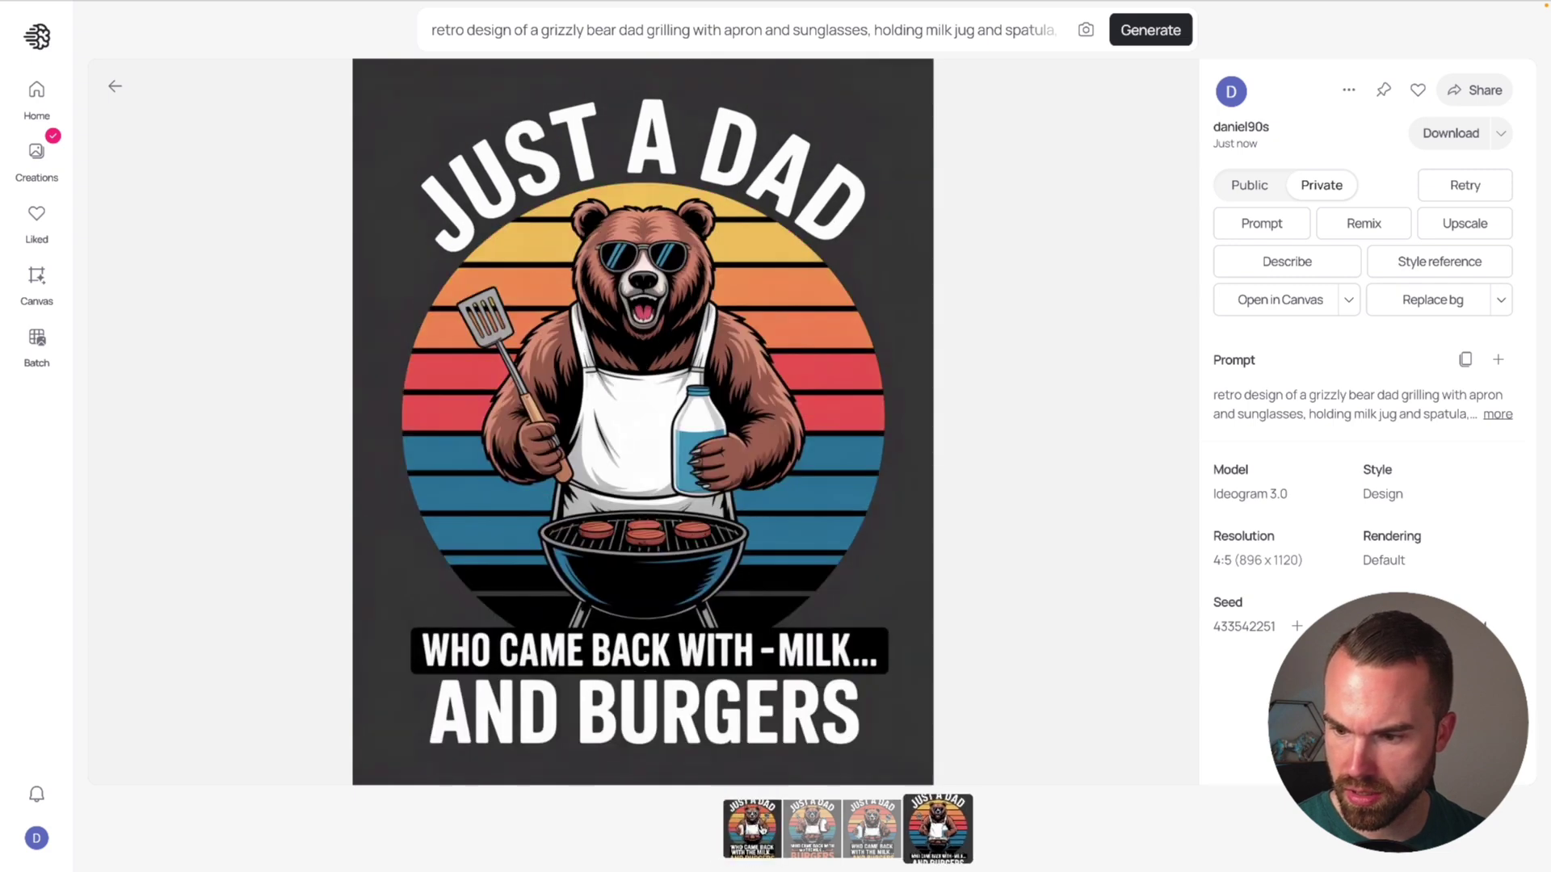
click(747, 828)
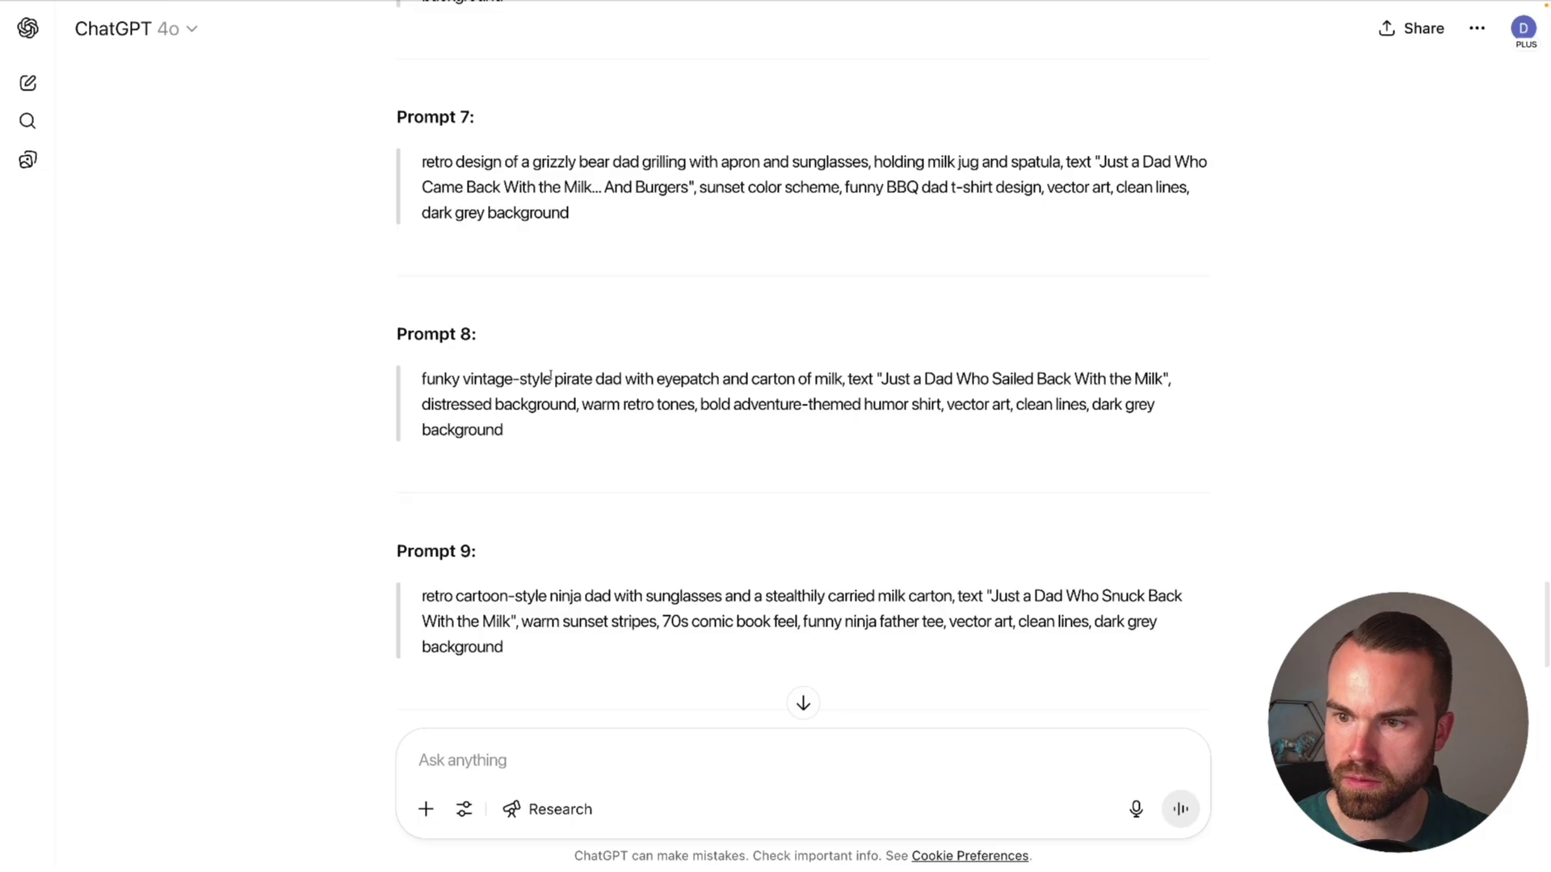
Review the remaining ChatGPT prompts, copy Prompt 10, the wizard dad with a glowing milk jug, over the Ideogram prompt, and generate the images
scroll(581, 370, down, 2)
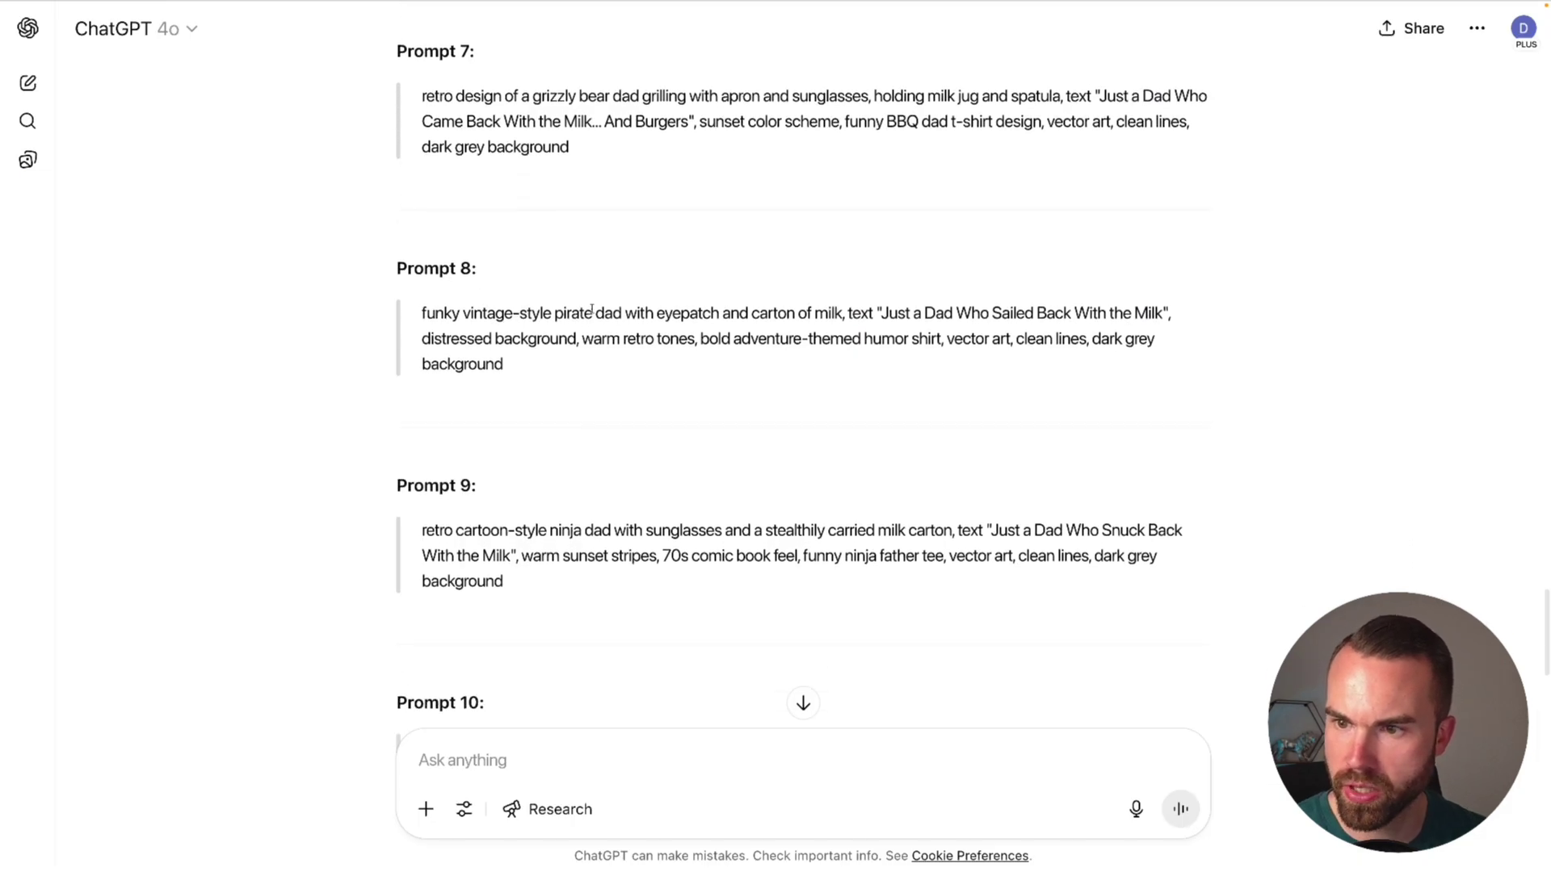
scroll(581, 370, down, 2)
scroll(630, 436, down, 5)
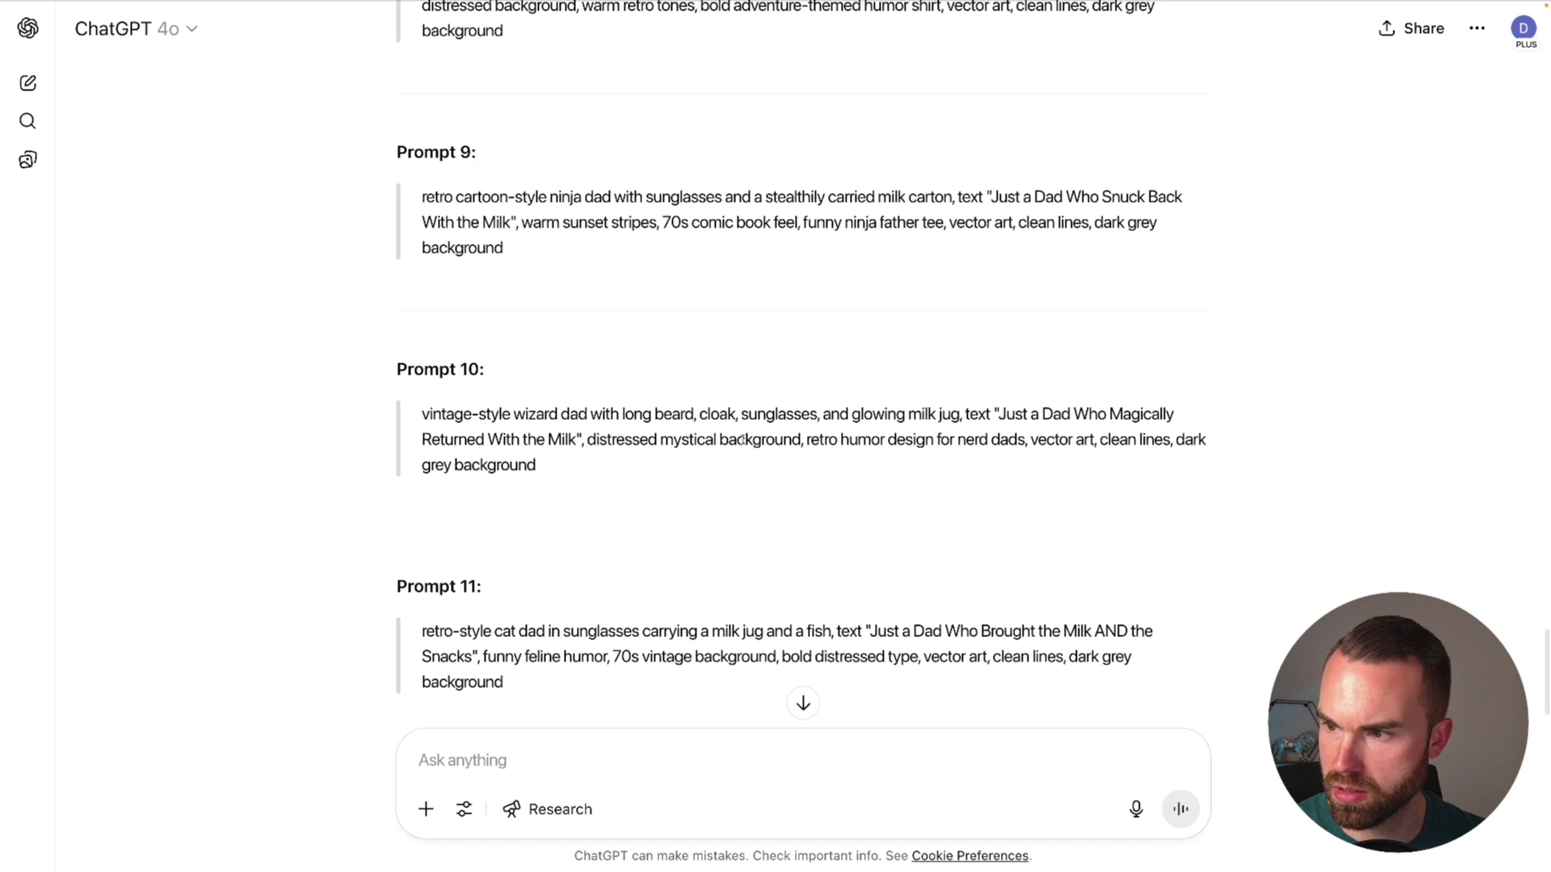
scroll(742, 440, down, 3)
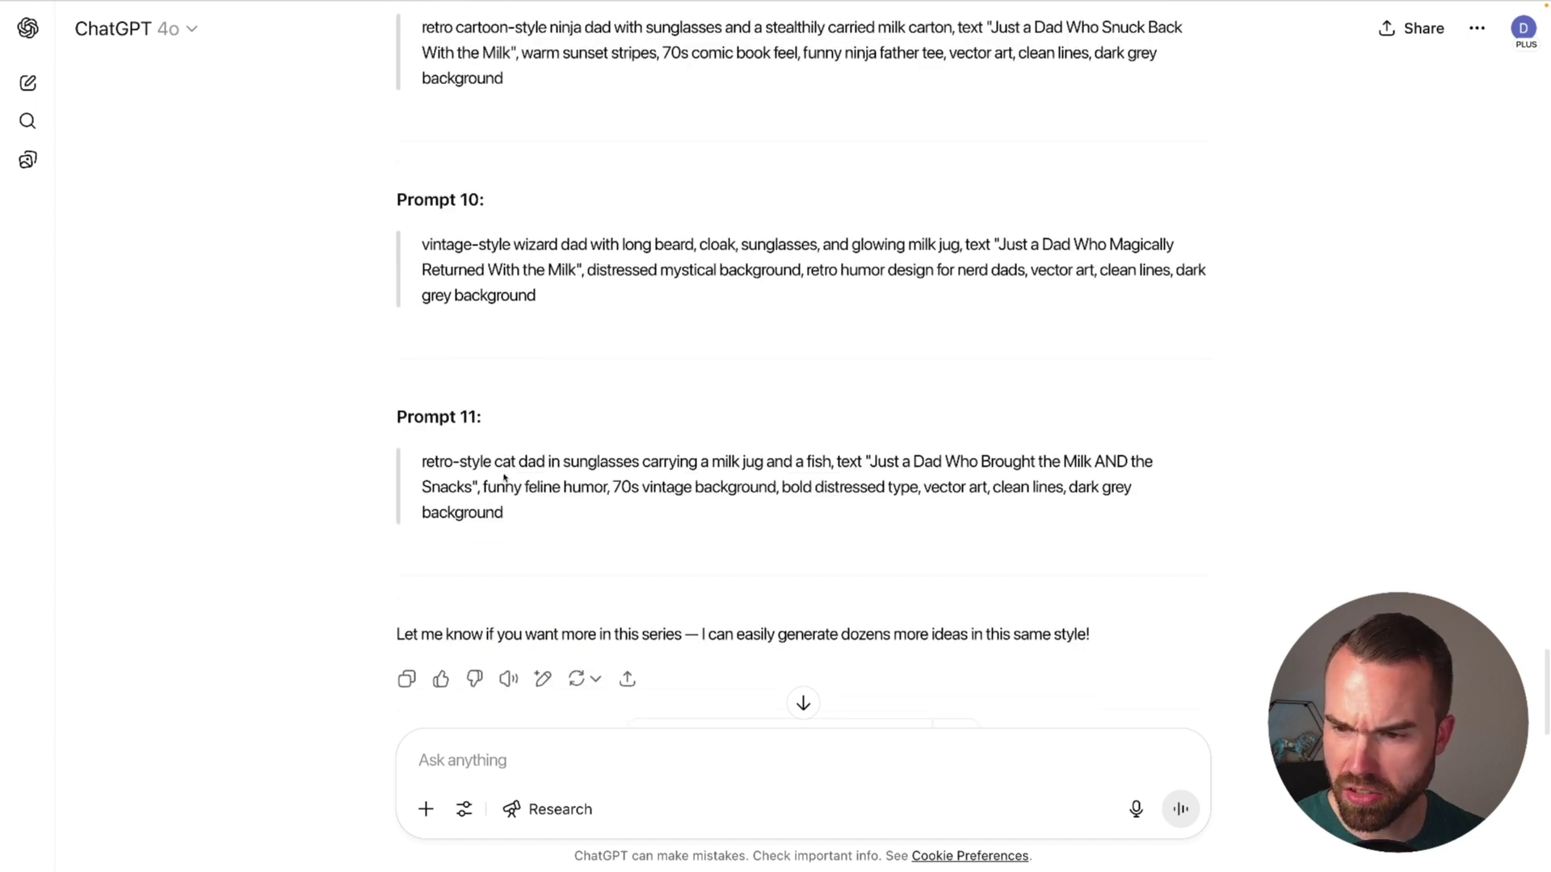
scroll(656, 411, up, 3)
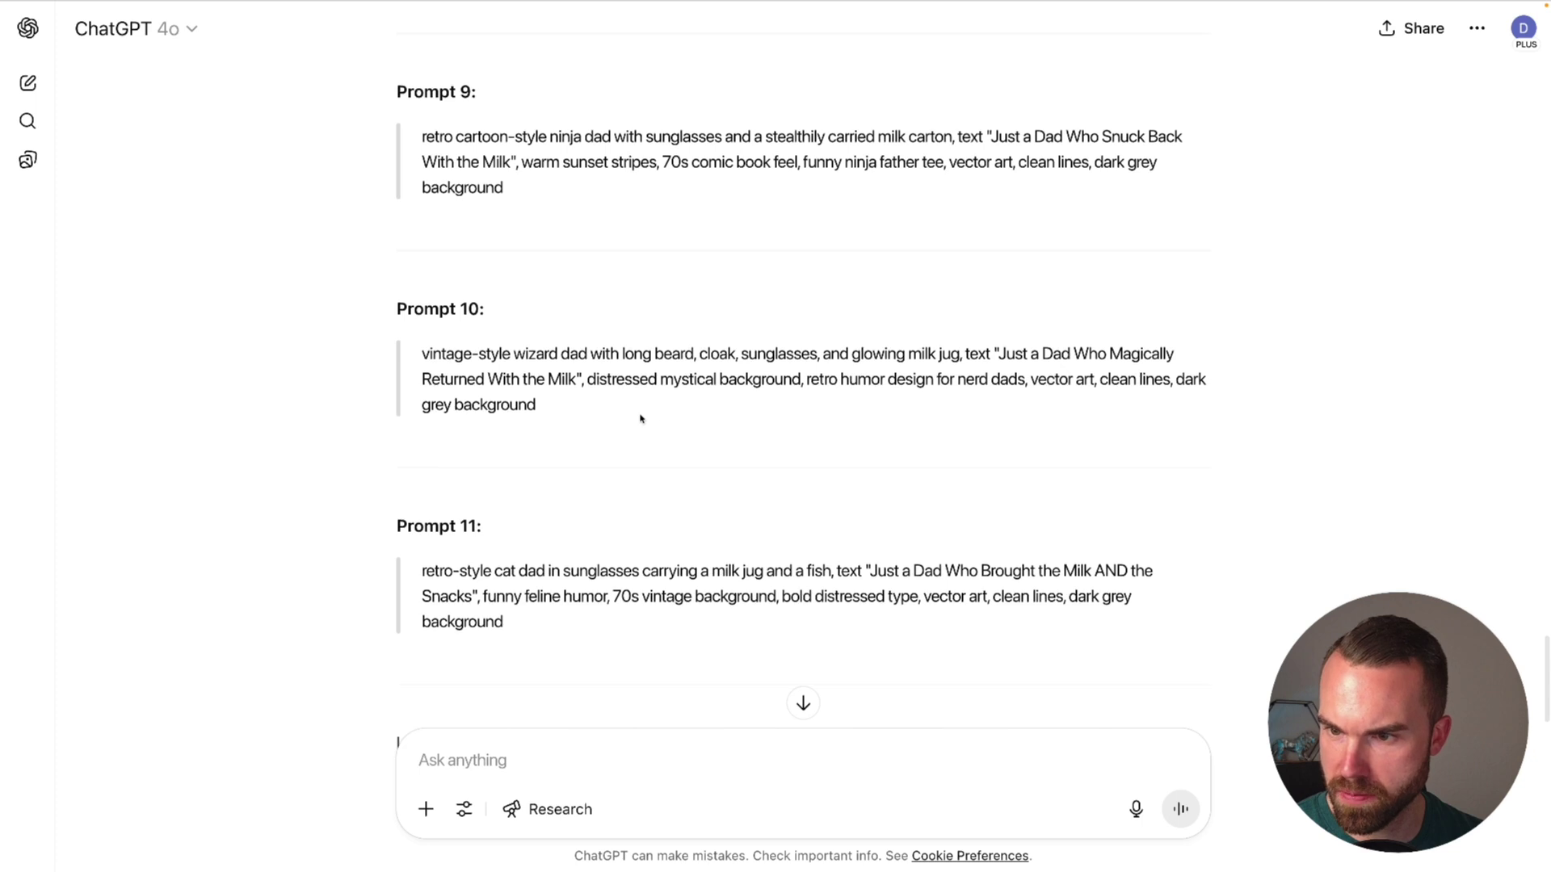
scroll(647, 414, up, 1)
drag(422, 400, 544, 450)
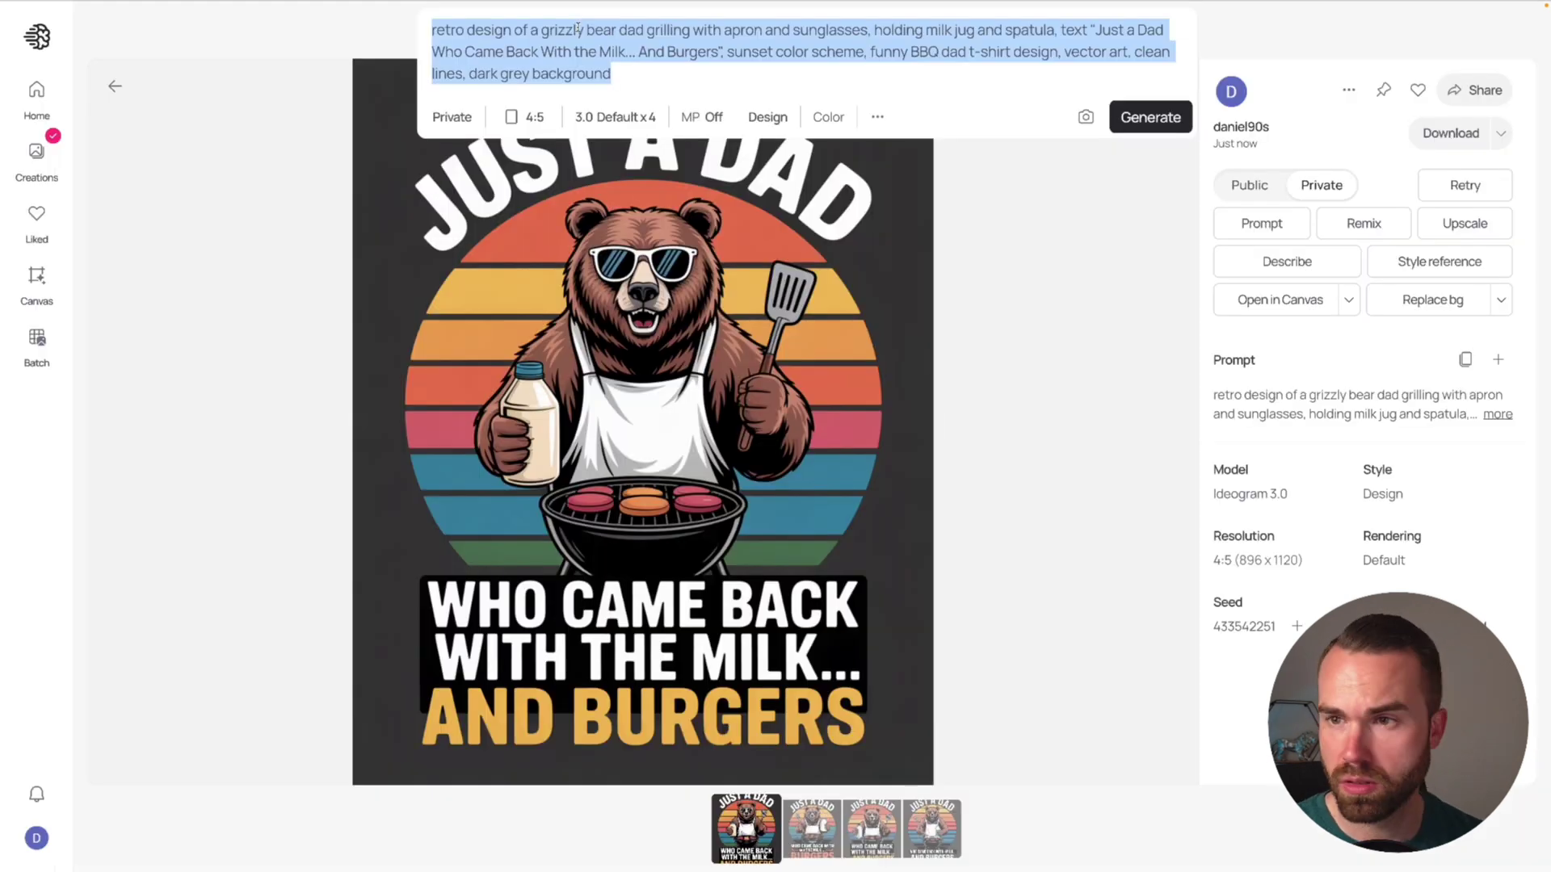
text(vintage-style wizard dad with long beard, cloak, sunglasses, and glowing milk jug, text "Just a Dad Who Magically Returned With the Milk", distressed mystical background, retro humor design for nerd dads, vector art, clean lines, dark grey background)
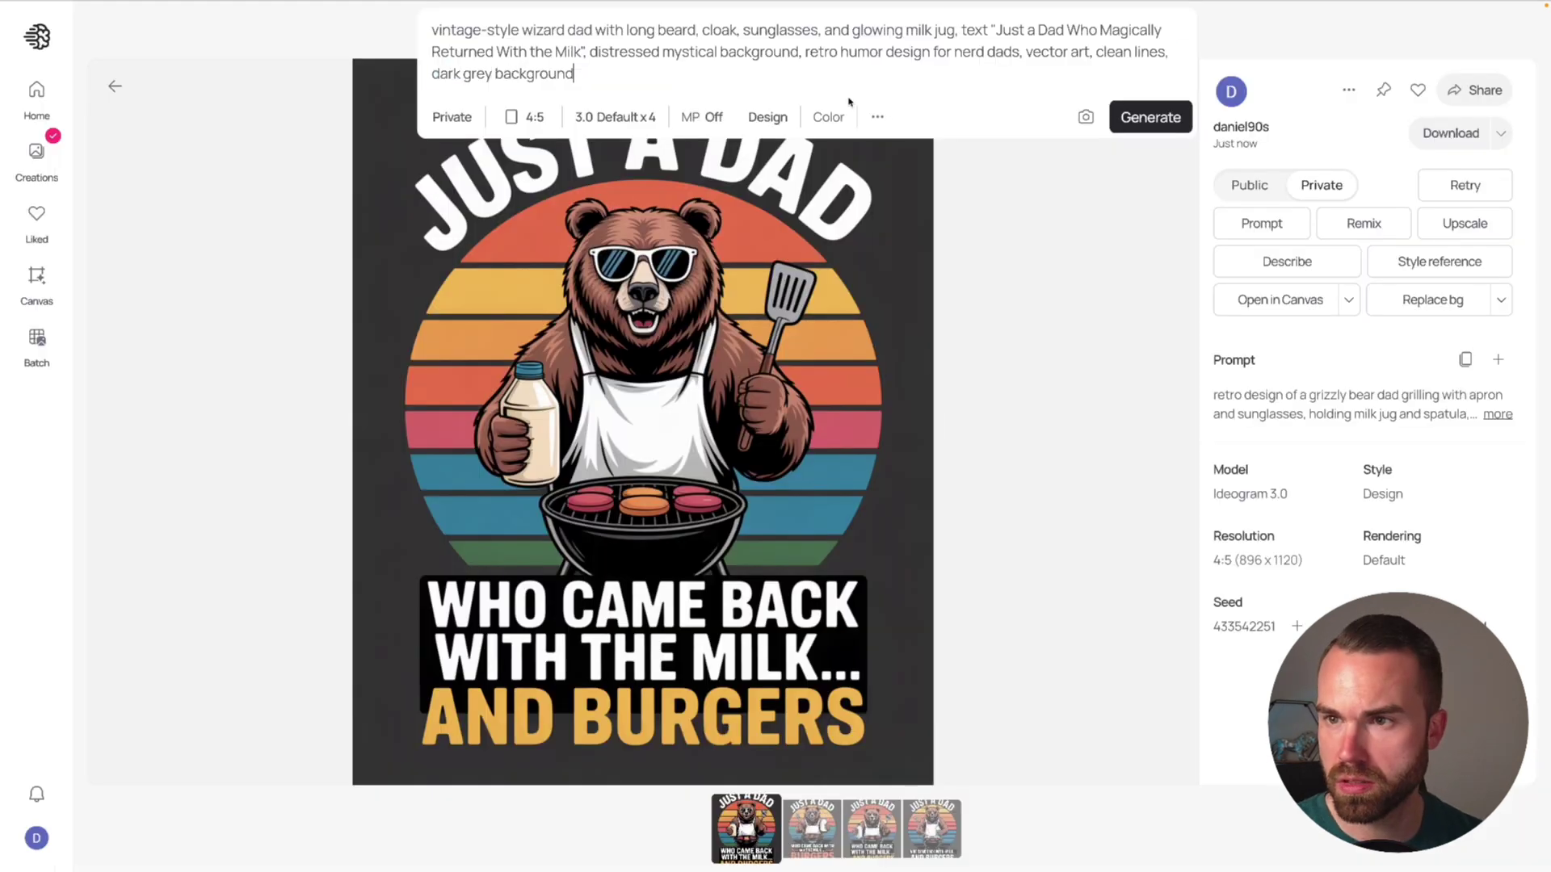
click(1171, 121)
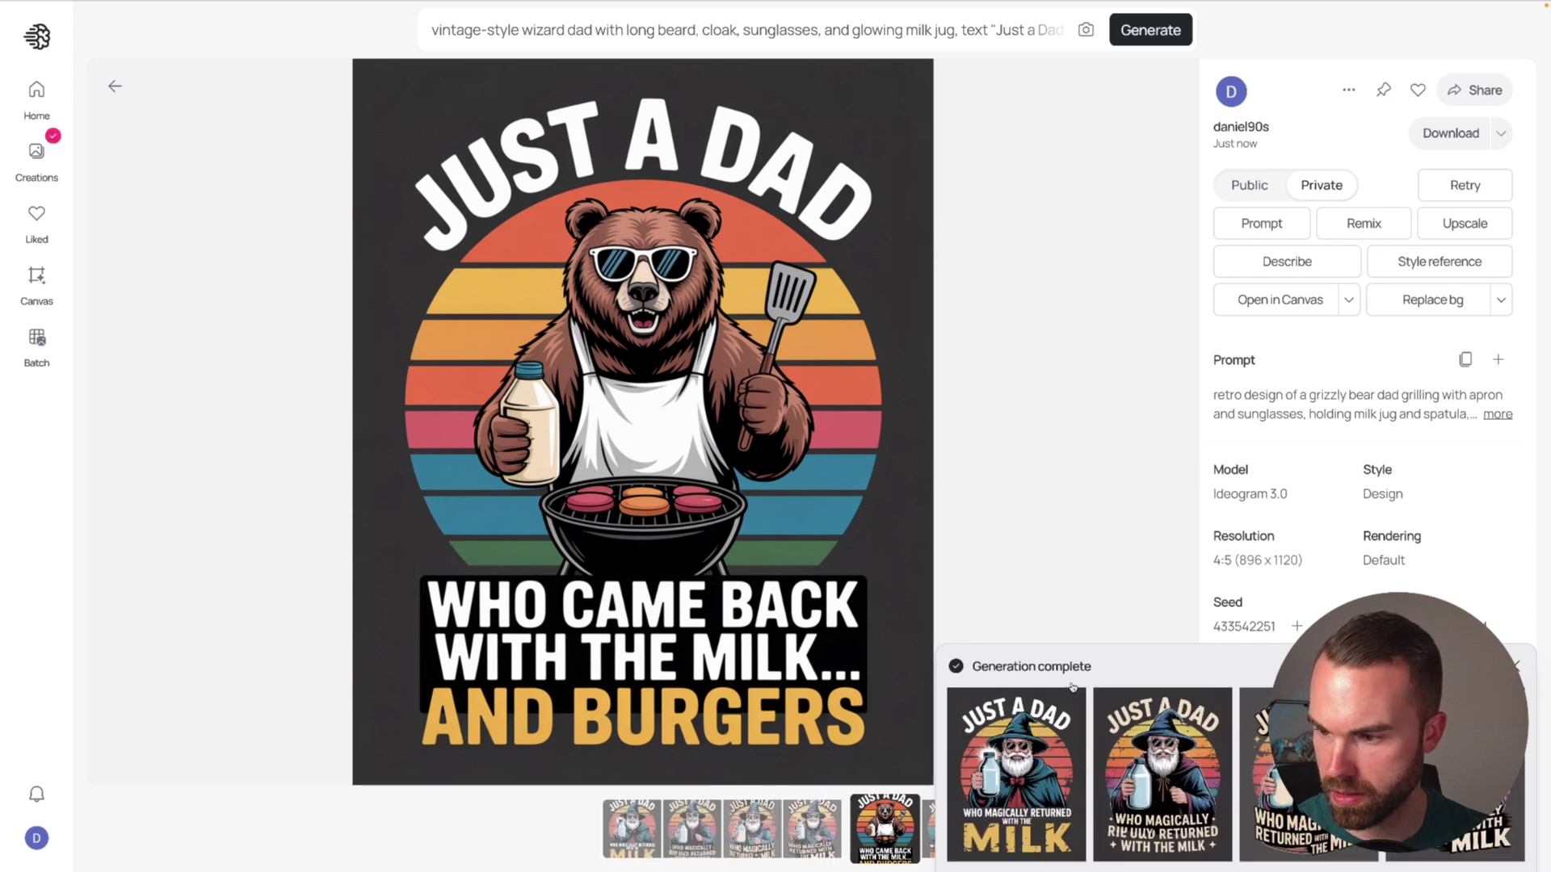
Open the generated "Just a Dad Who Magically Returned With the Milk" wizard designs and compare the variations
click(1037, 768)
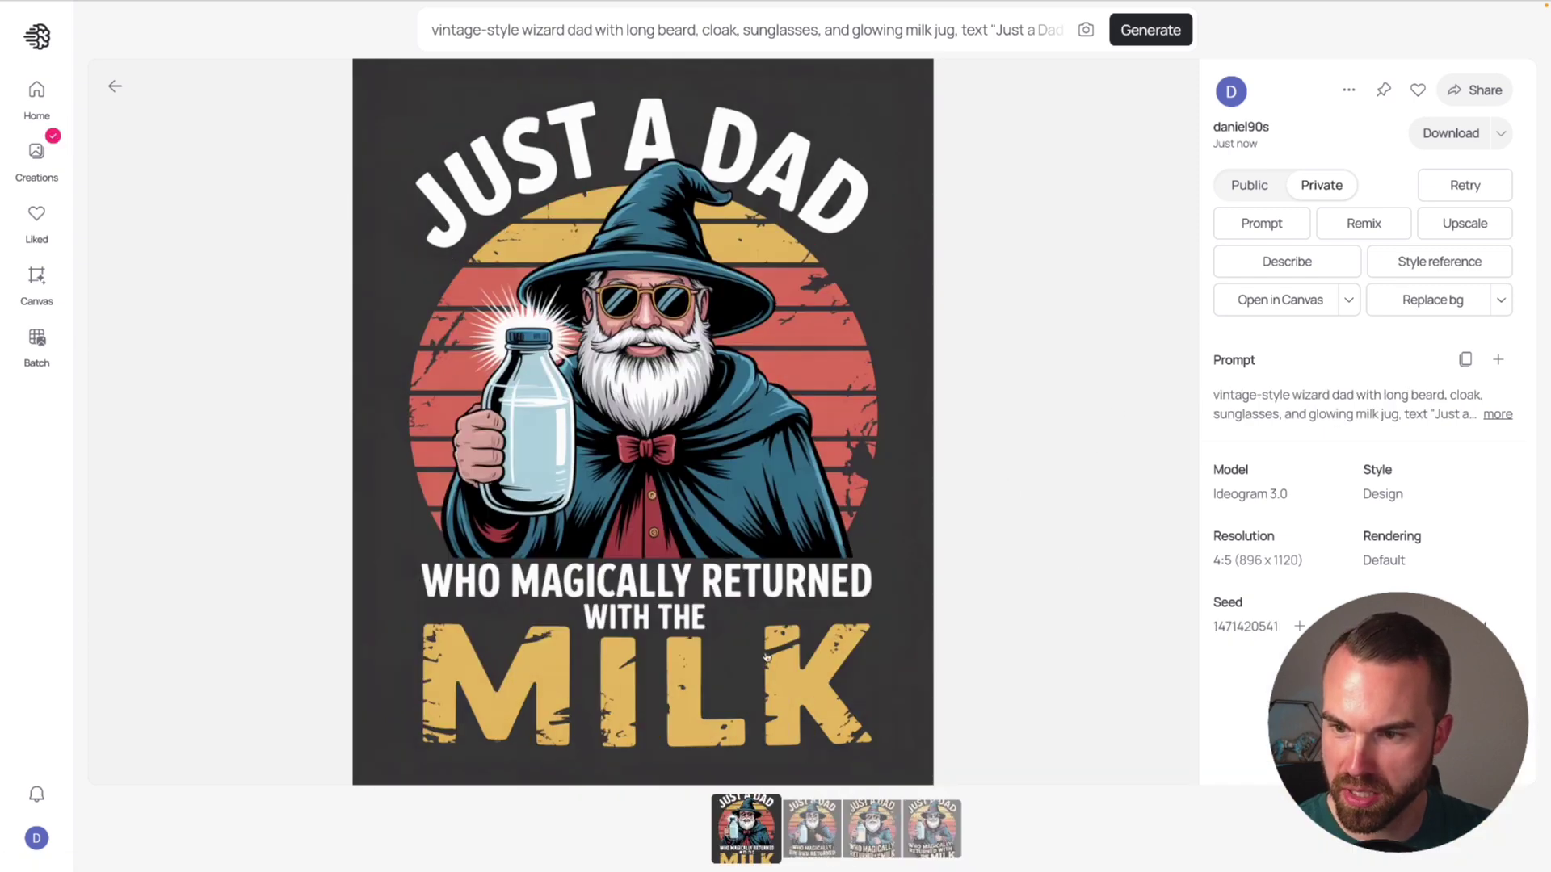
key(Right)
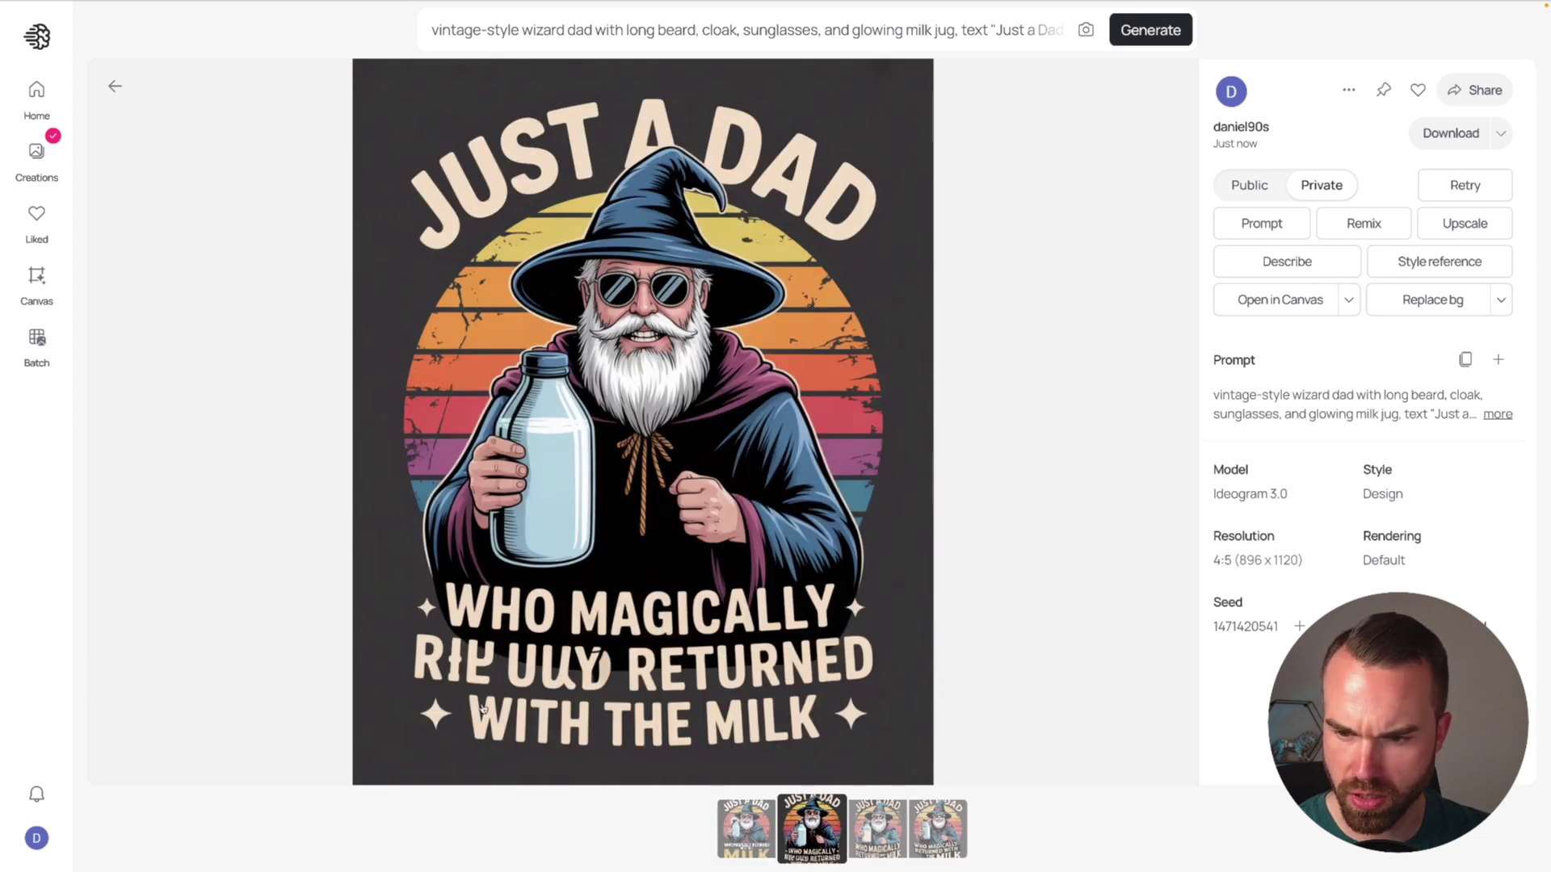
key(Right)
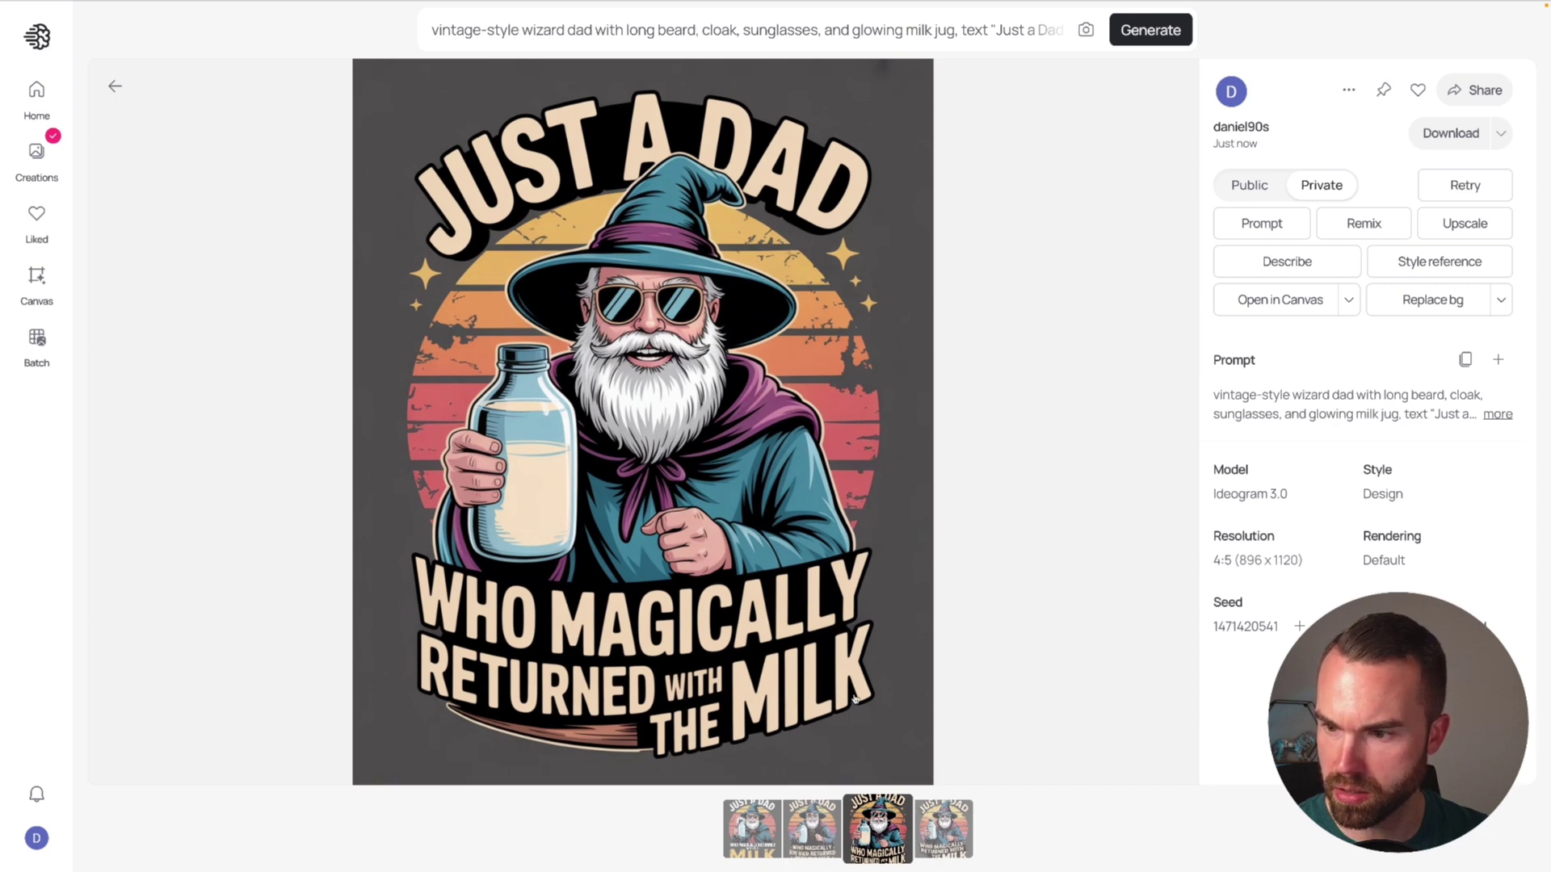
key(Right)
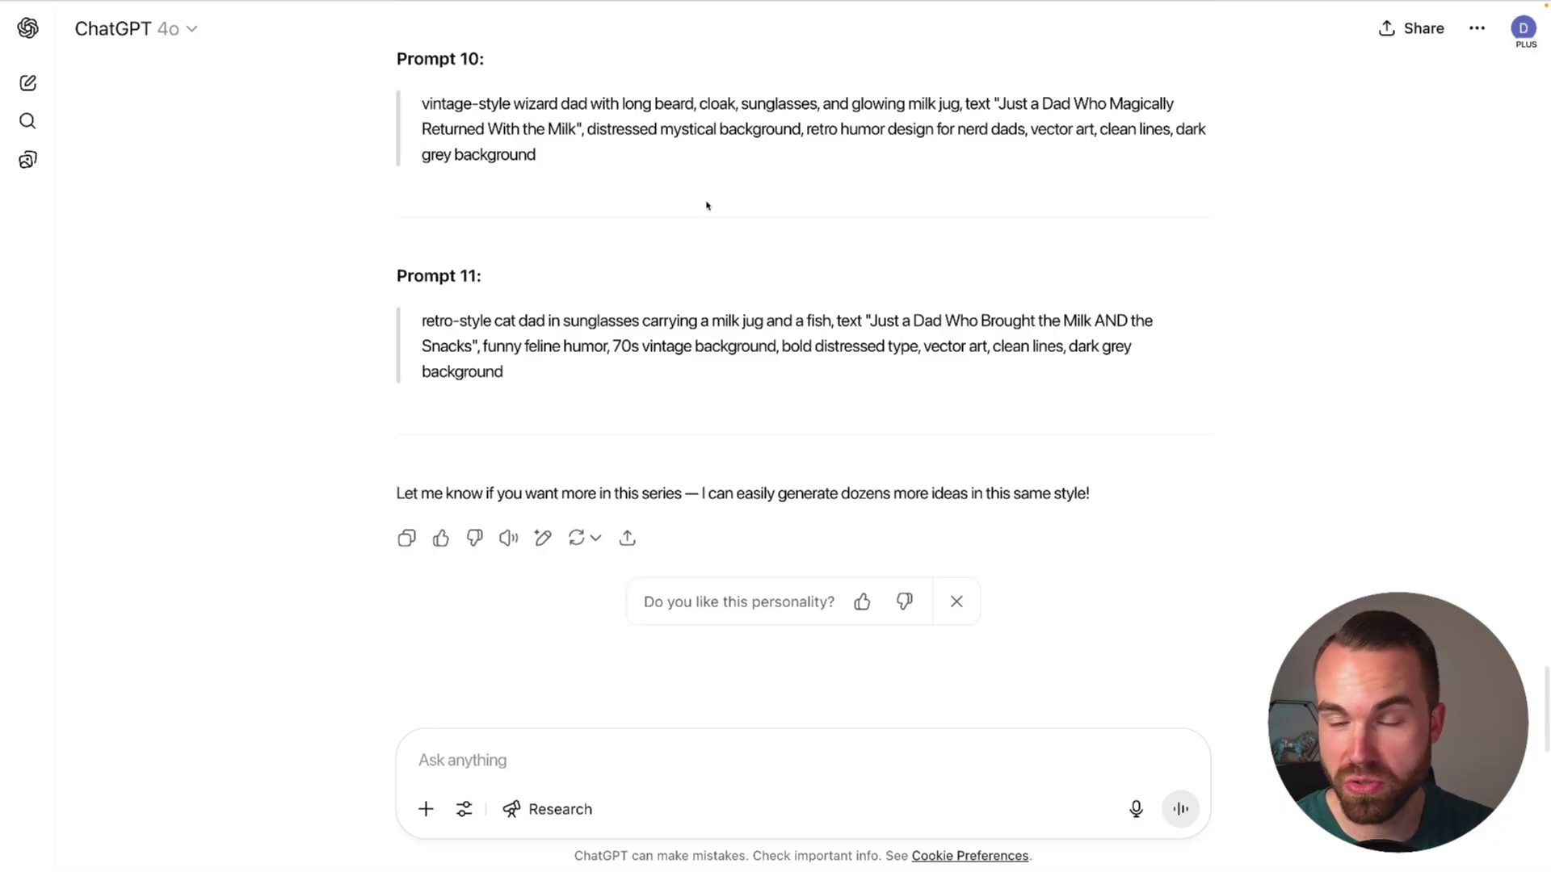
Switch to ChatGPT, start a new chat, and attach the "Is Hard to Find" T-shirt design image to the message
scroll(710, 208, up, 4)
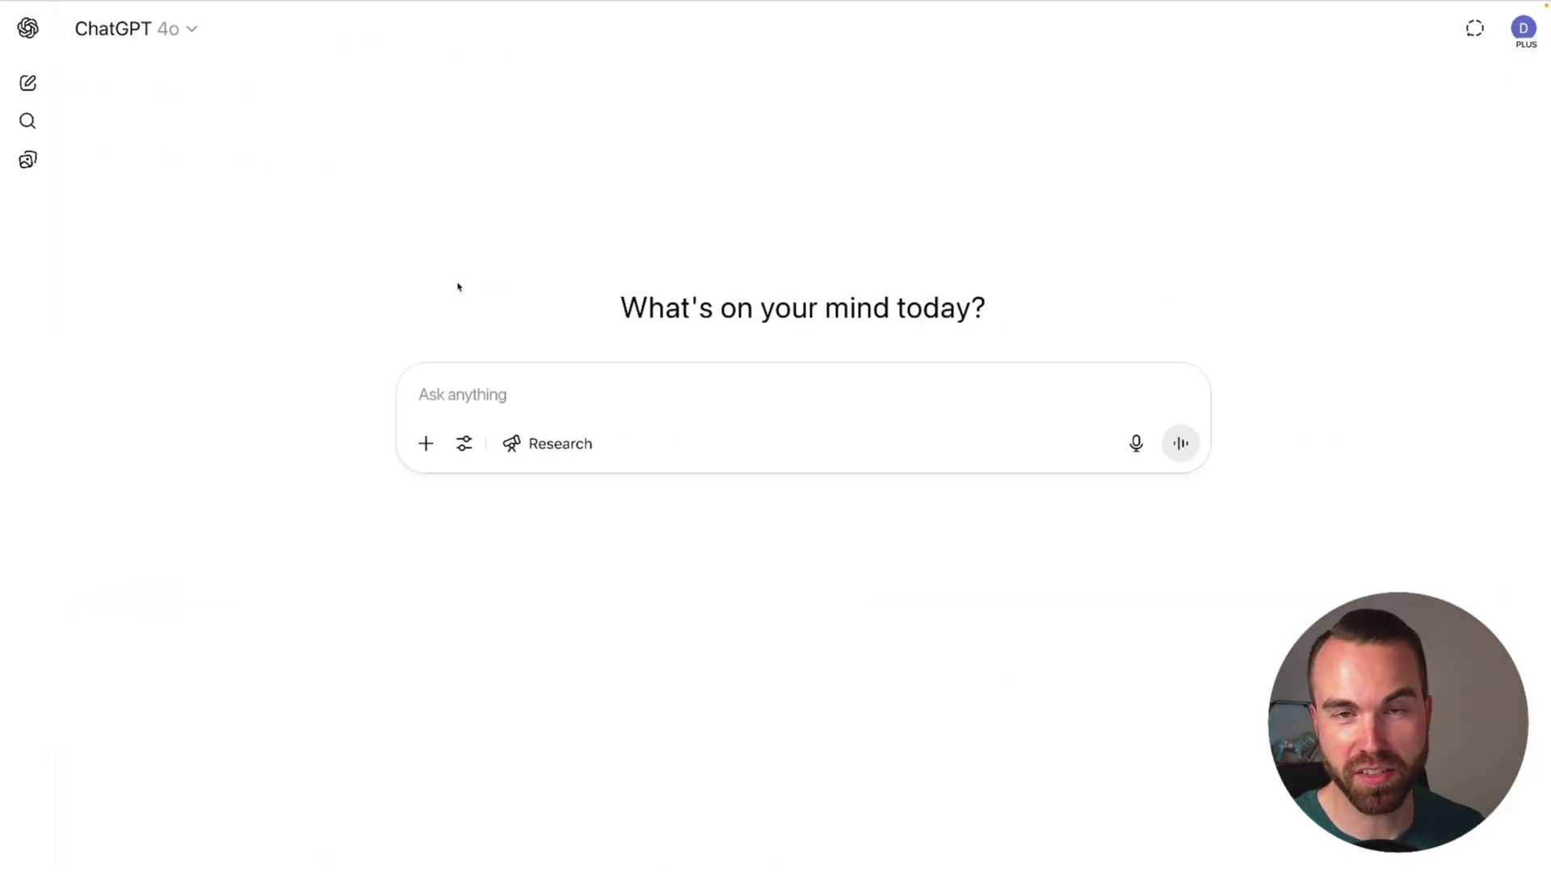
click(426, 443)
click(513, 492)
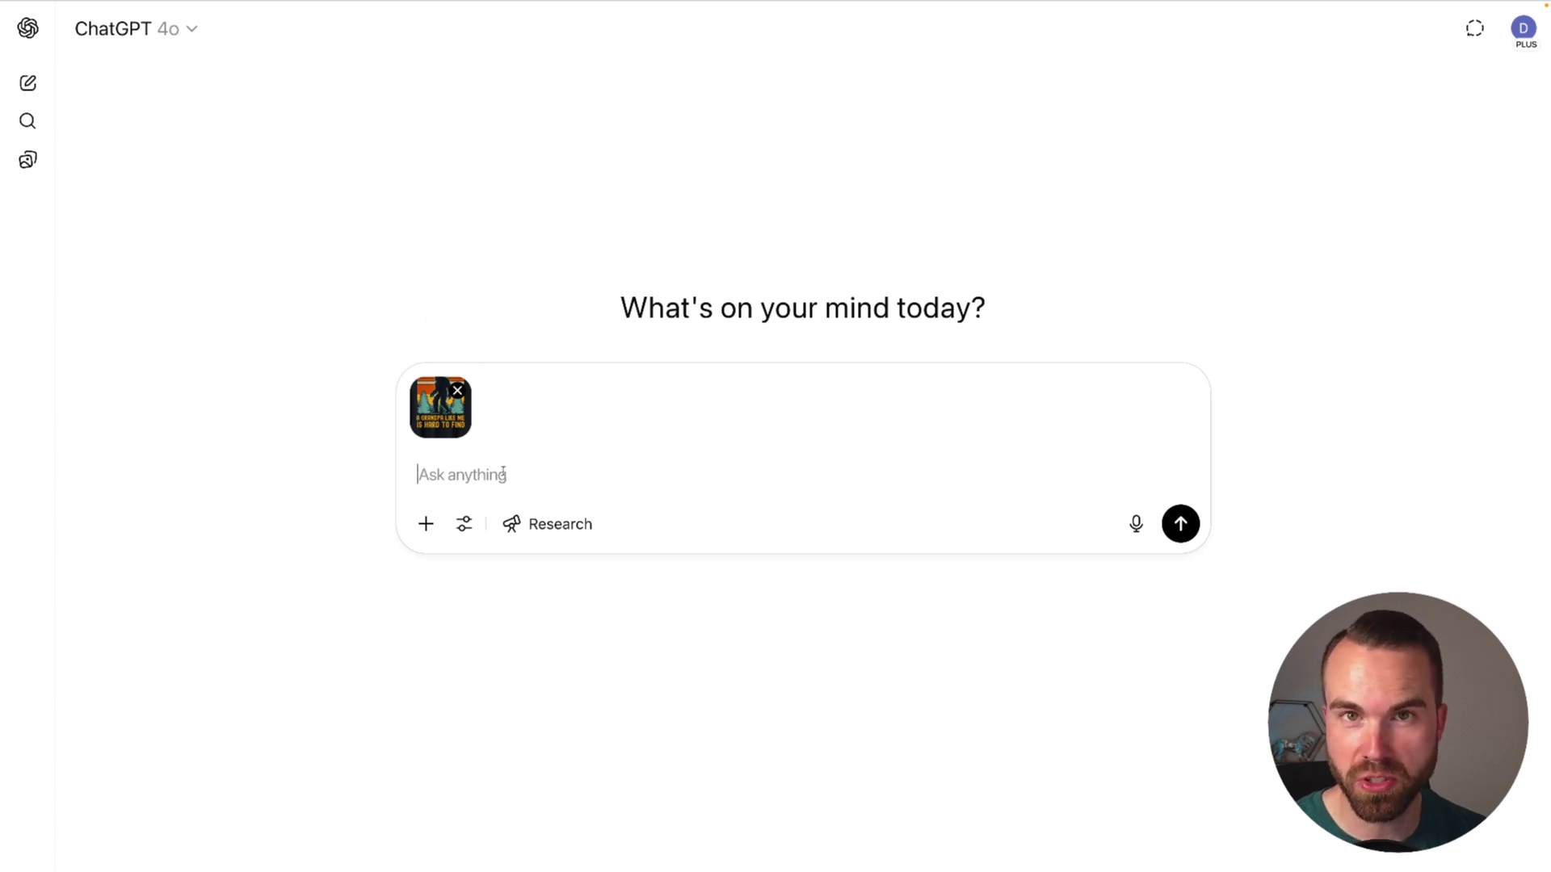
Ask for Ideogram AI-Art Generator prompts of the attached design with its phrase for different family members, and read through the resulting prompts
text(I need this design as a prompt for the Ideogram AI-Art Generator. But don't just give me the prompt for this design but give me this phrase for different family members)
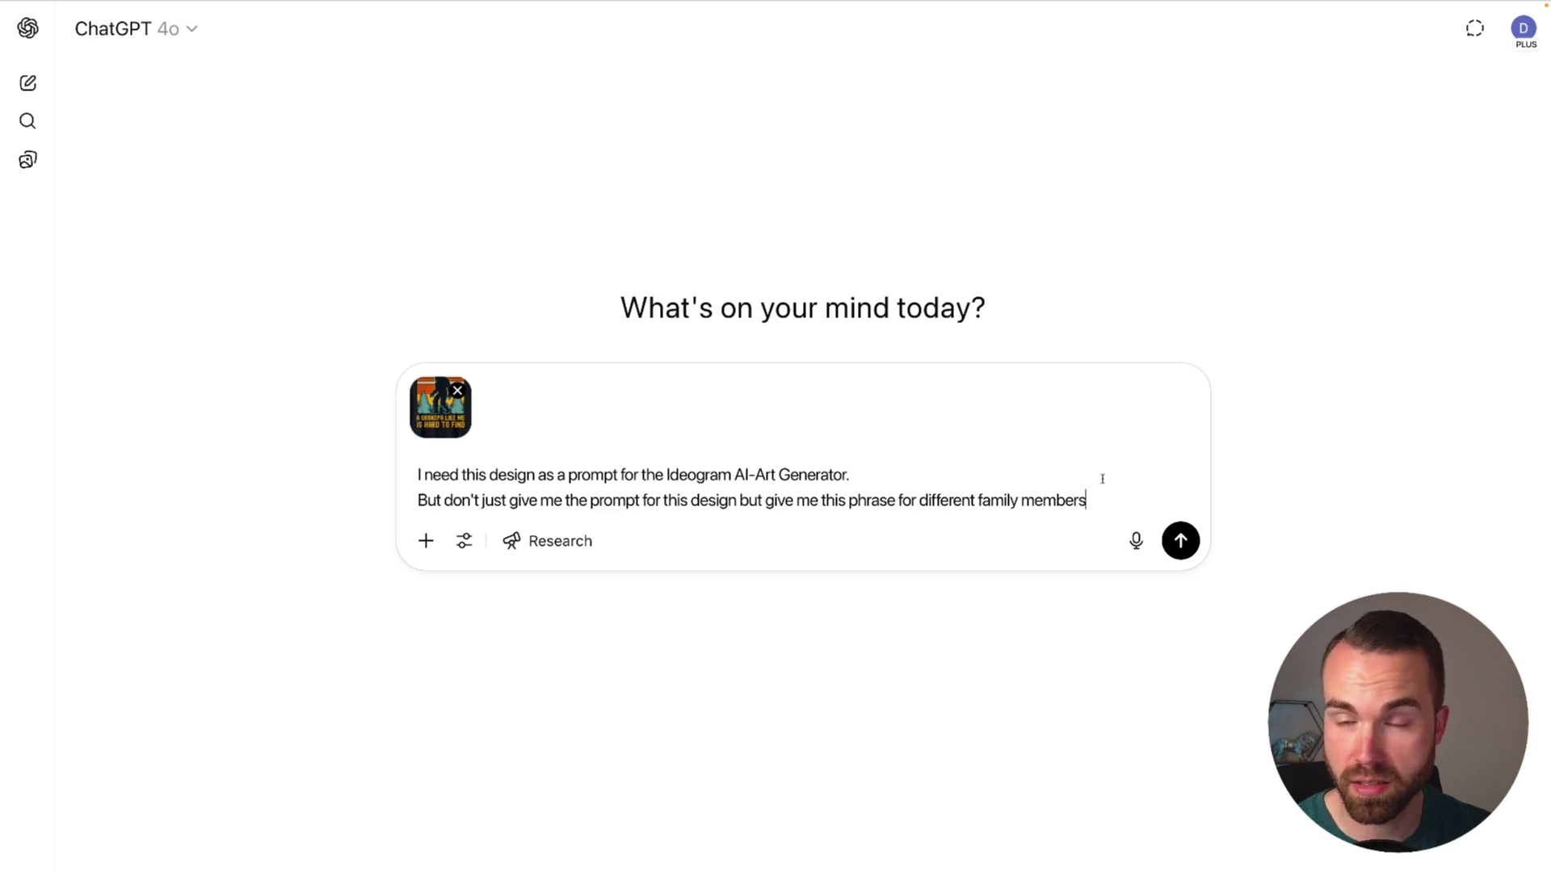
key(Return)
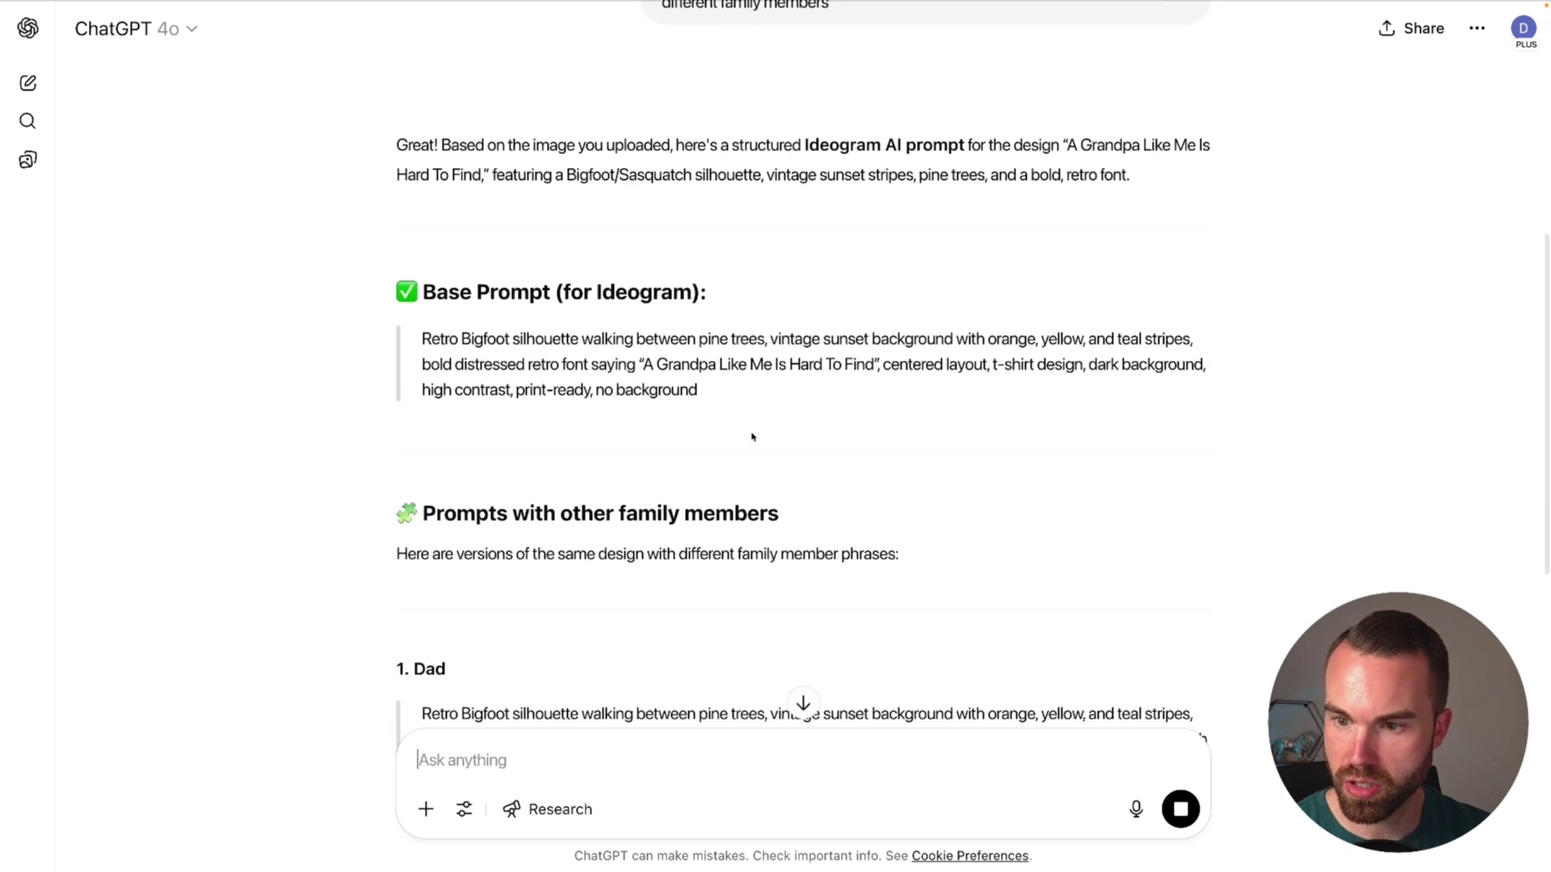
drag(414, 275, 698, 333)
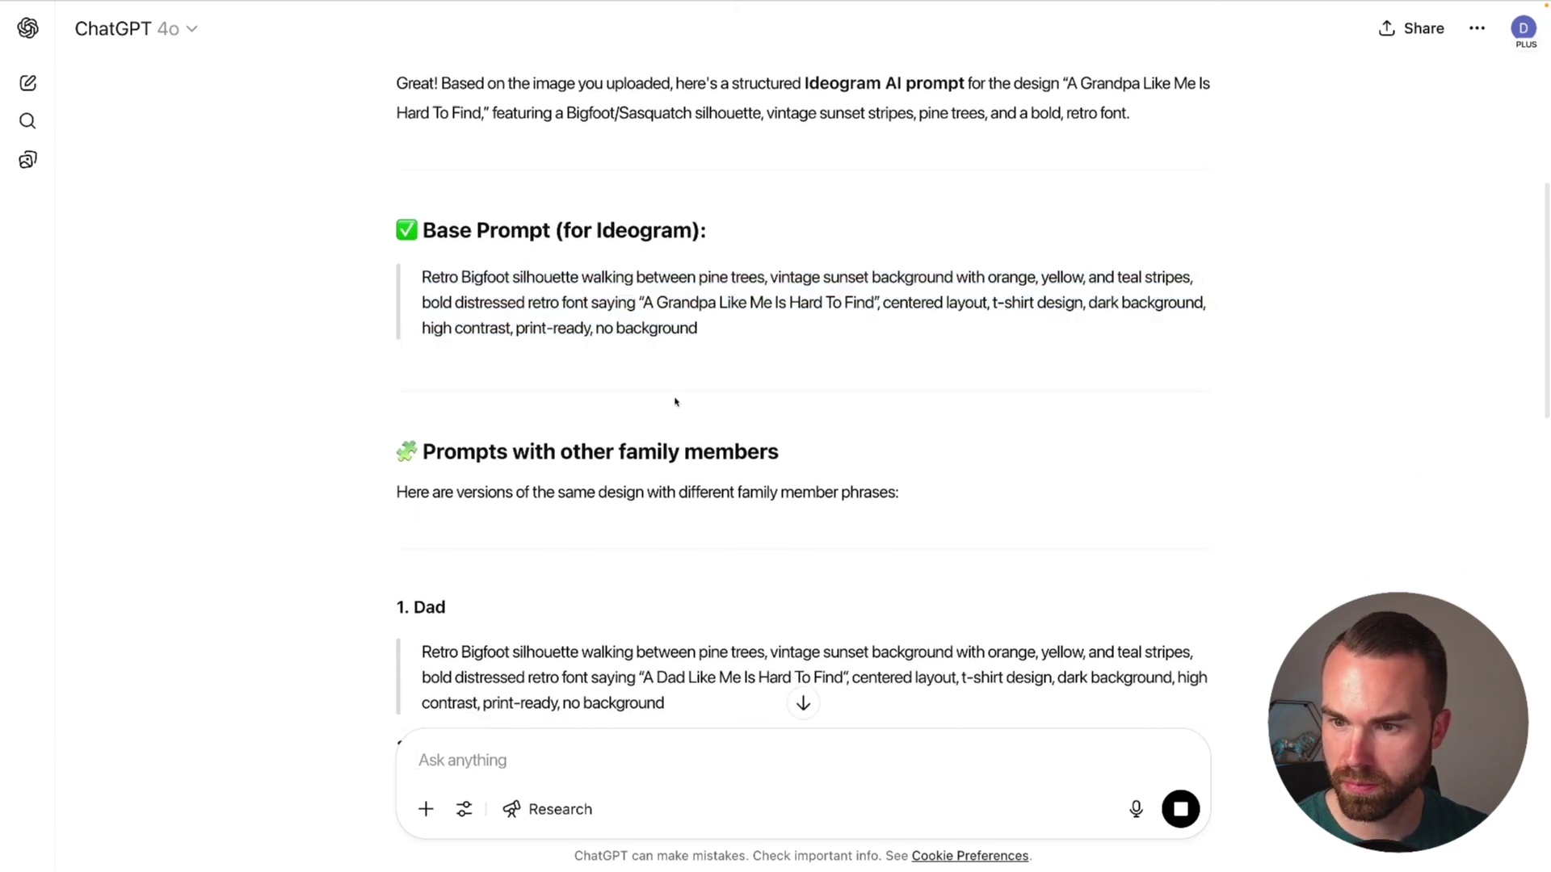
scroll(422, 398, down, 4)
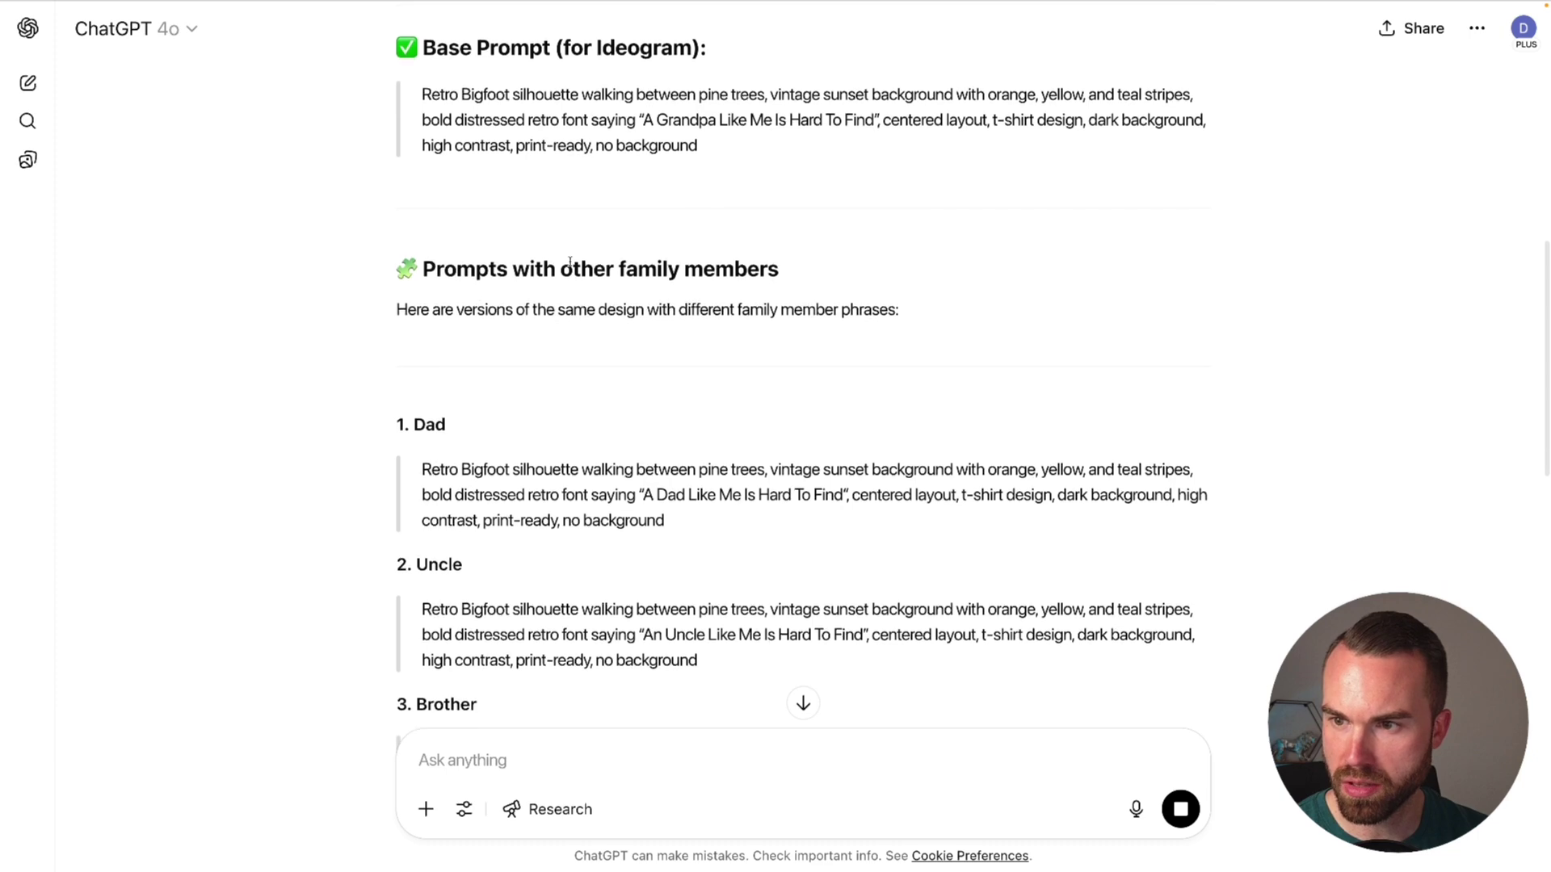
scroll(703, 246, down, 3)
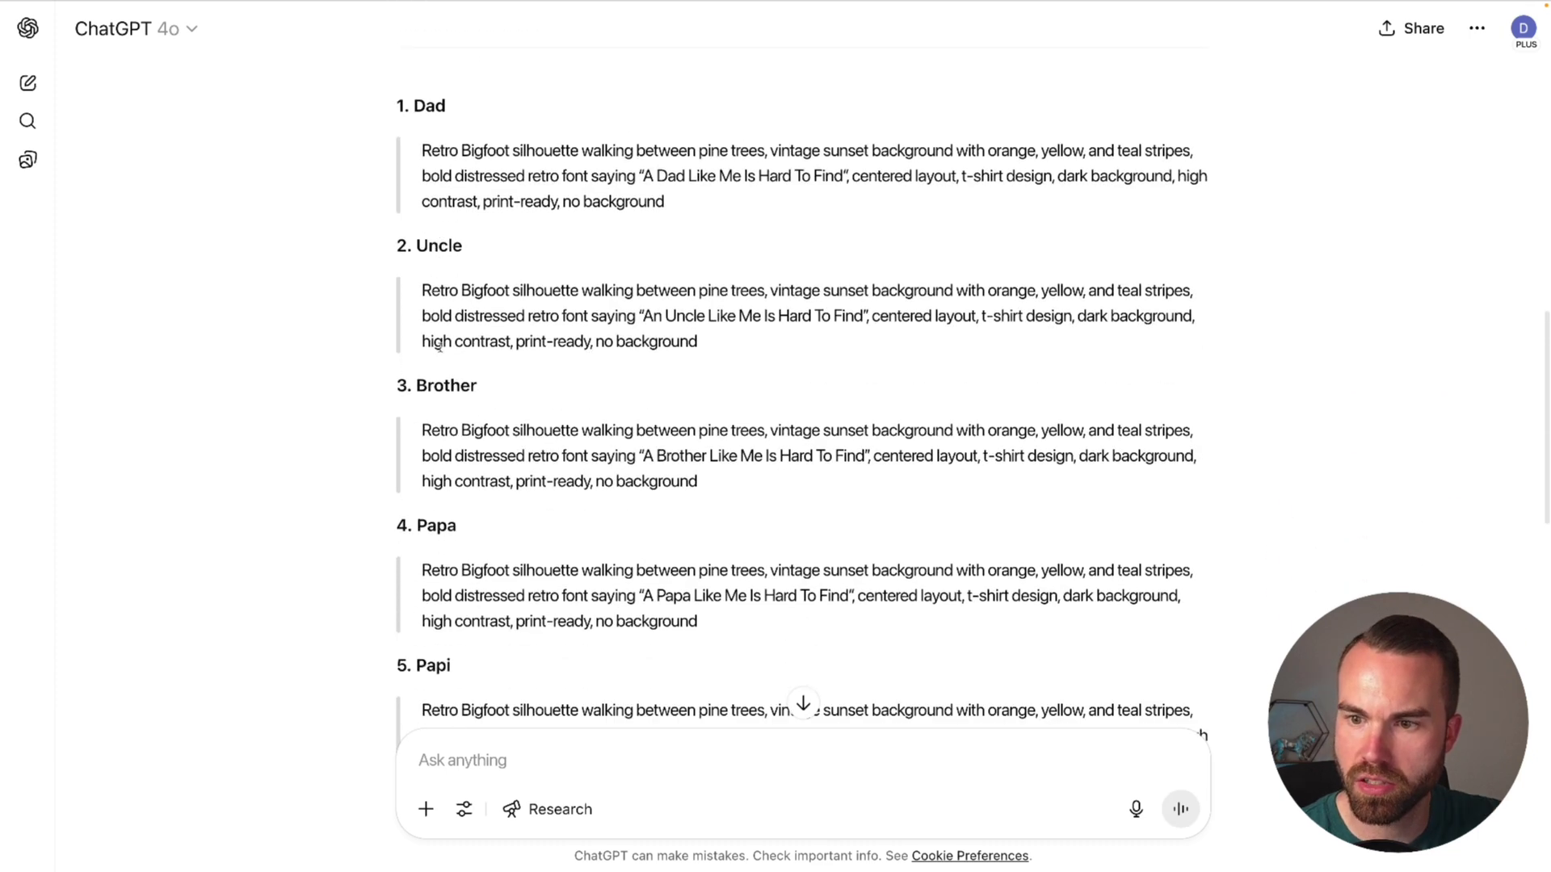
scroll(437, 392, down, 3)
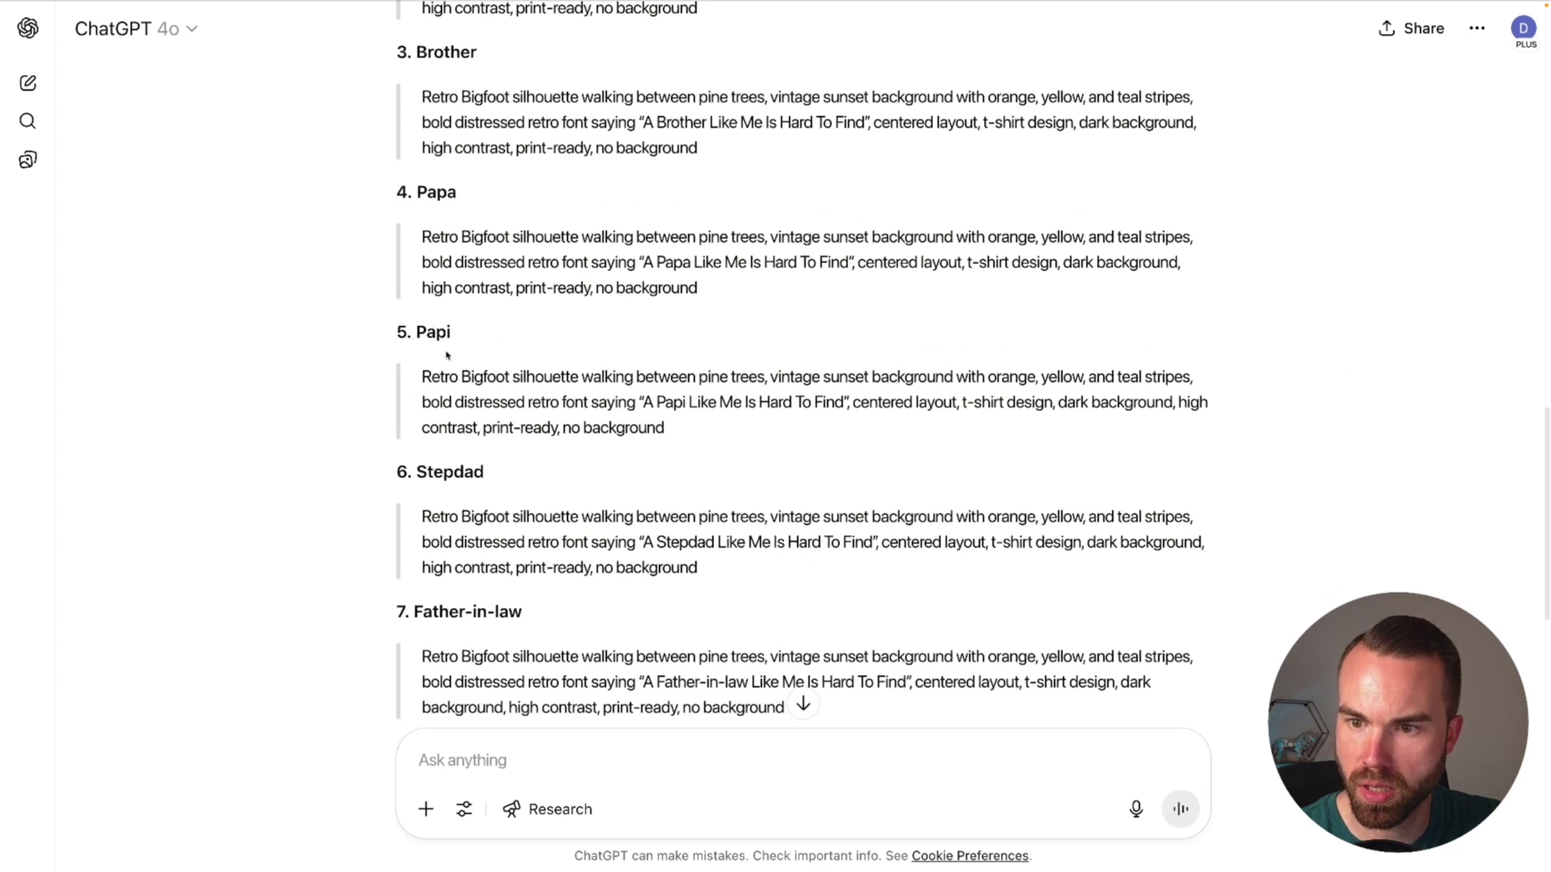
scroll(444, 359, down, 1)
scroll(544, 375, down, 3)
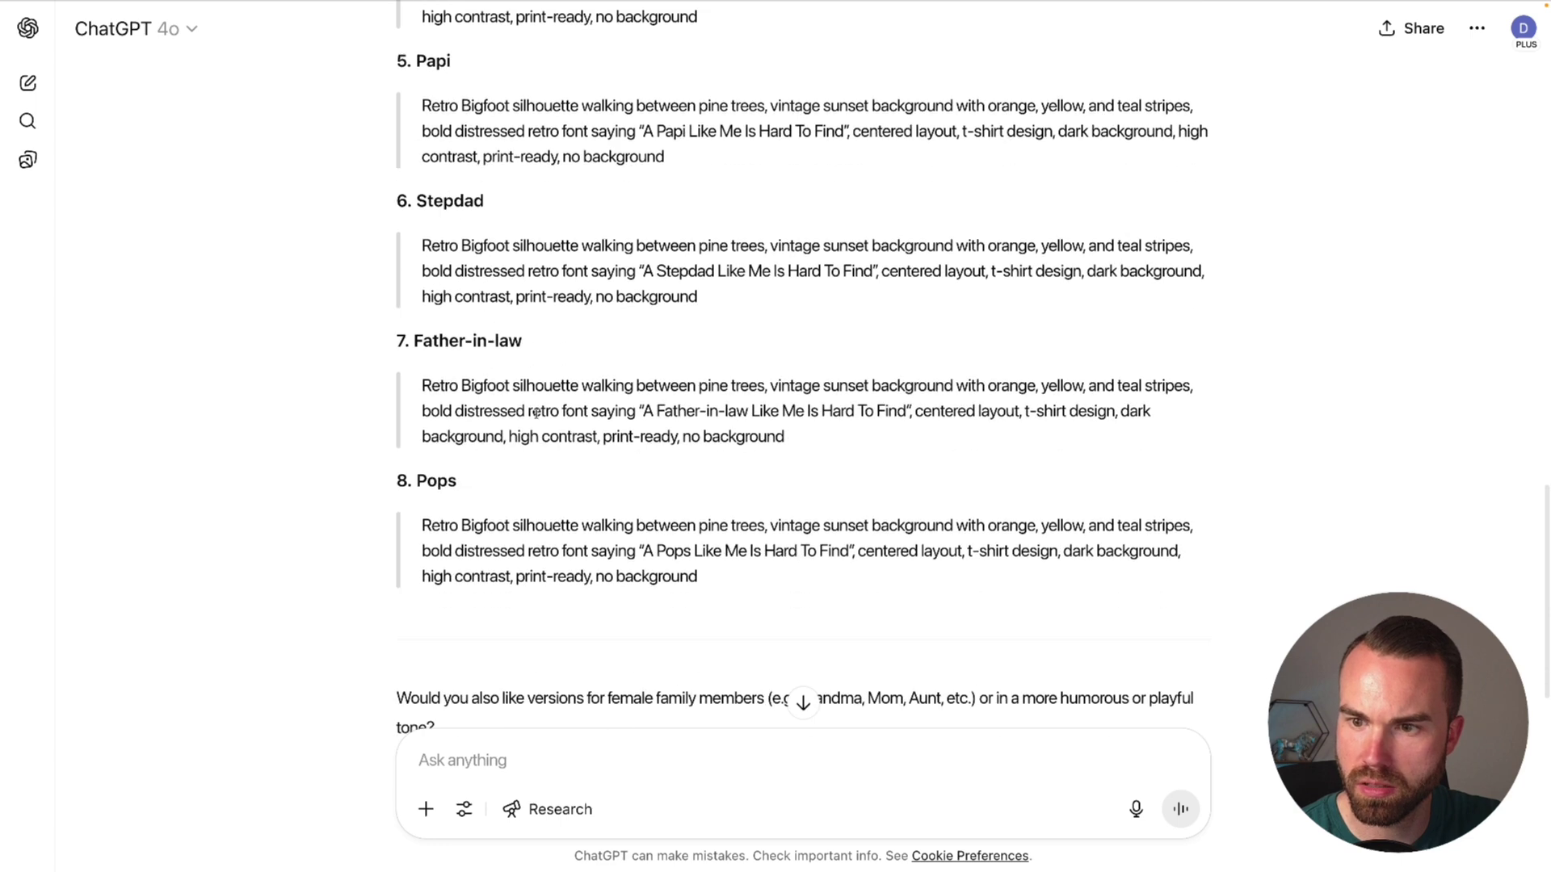
scroll(721, 472, down, 1)
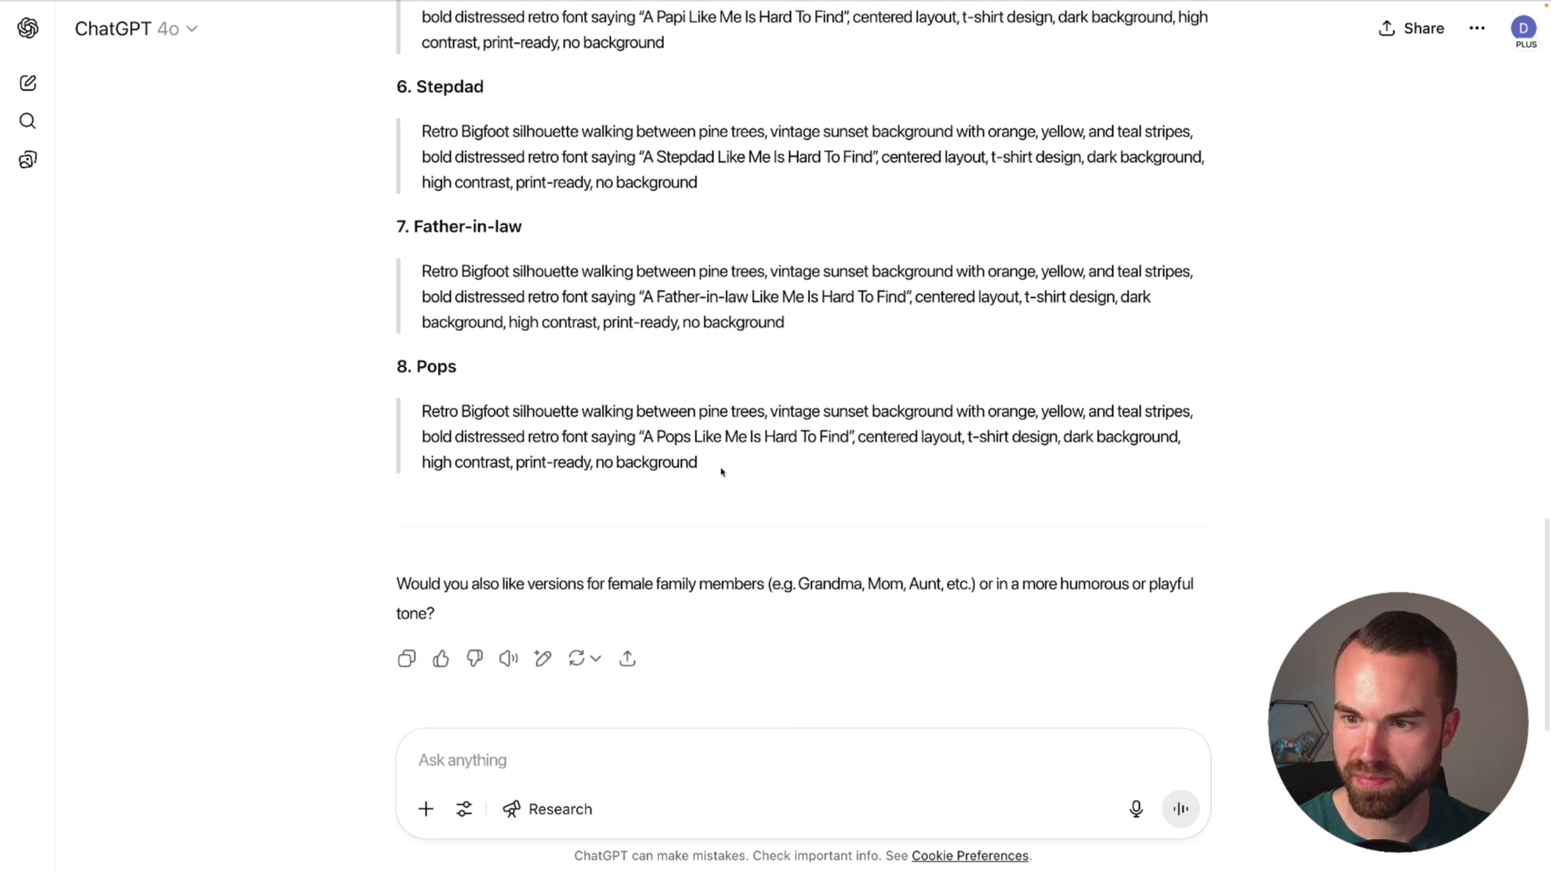
Request that "vector art, clean lines, dark grey background" always be added at the end of the prompts, and check the revised family variants
text(Always add this at the end of the prompts: vector art, clean lines, dark grey background)
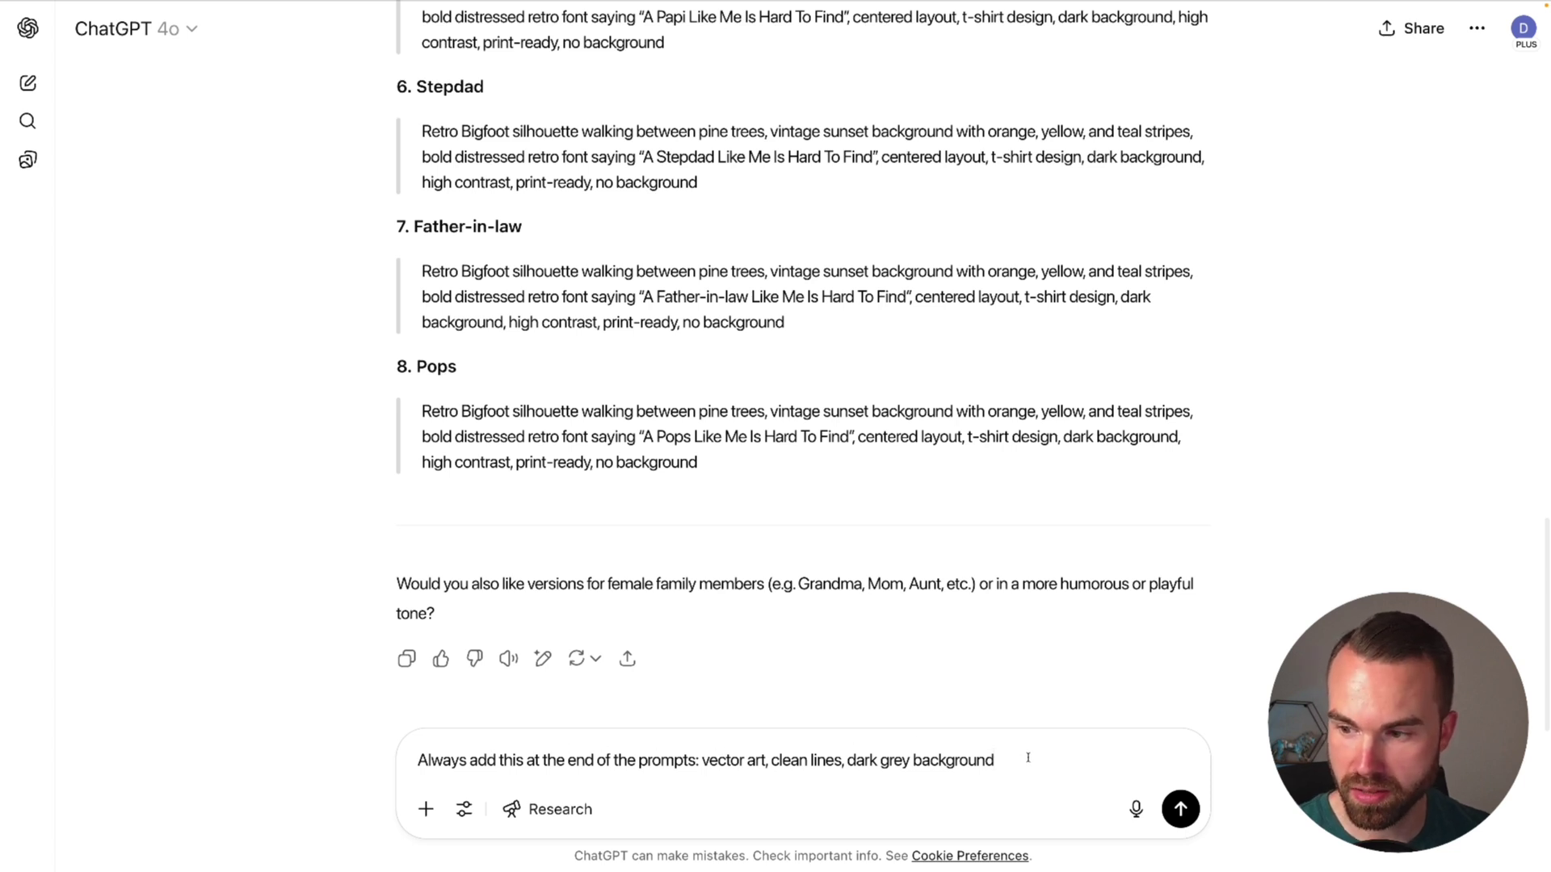
key(Return)
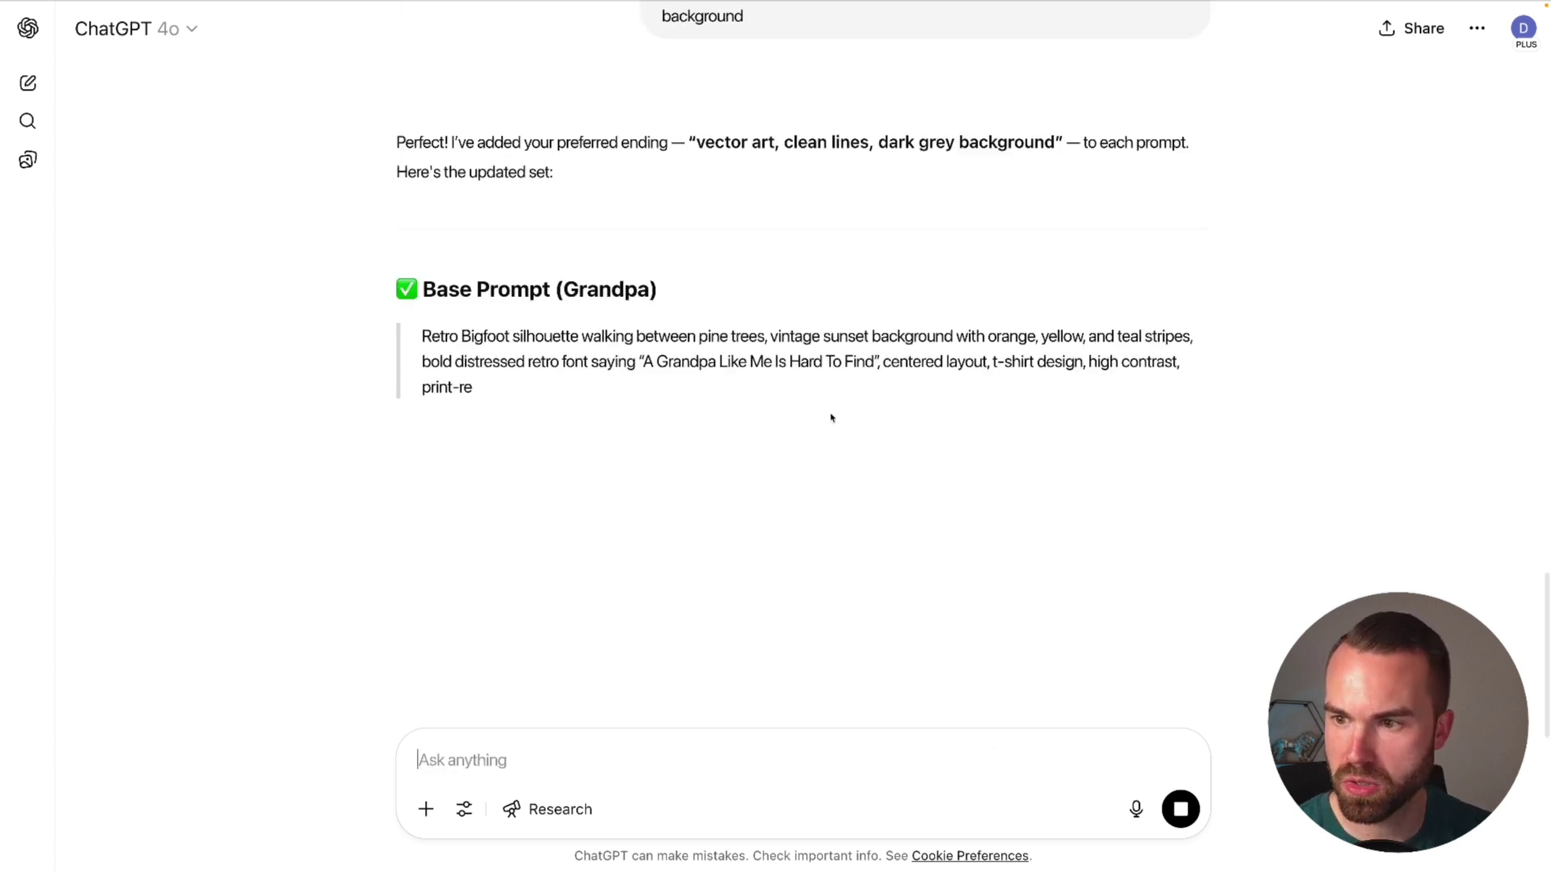
scroll(759, 483, down, 3)
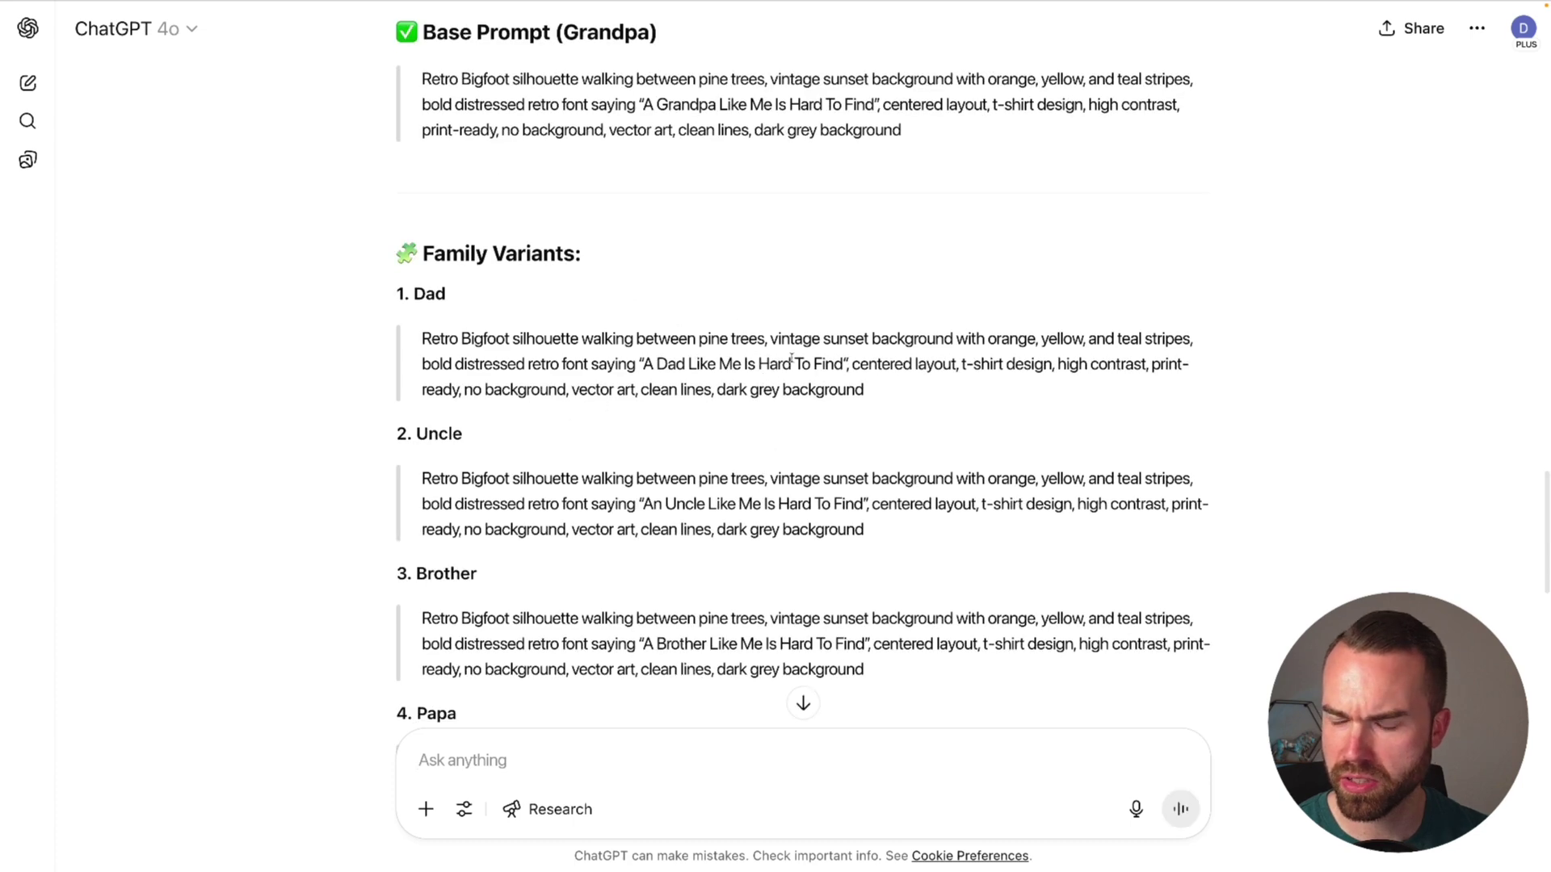
scroll(791, 359, down, 1)
scroll(889, 323, down, 1)
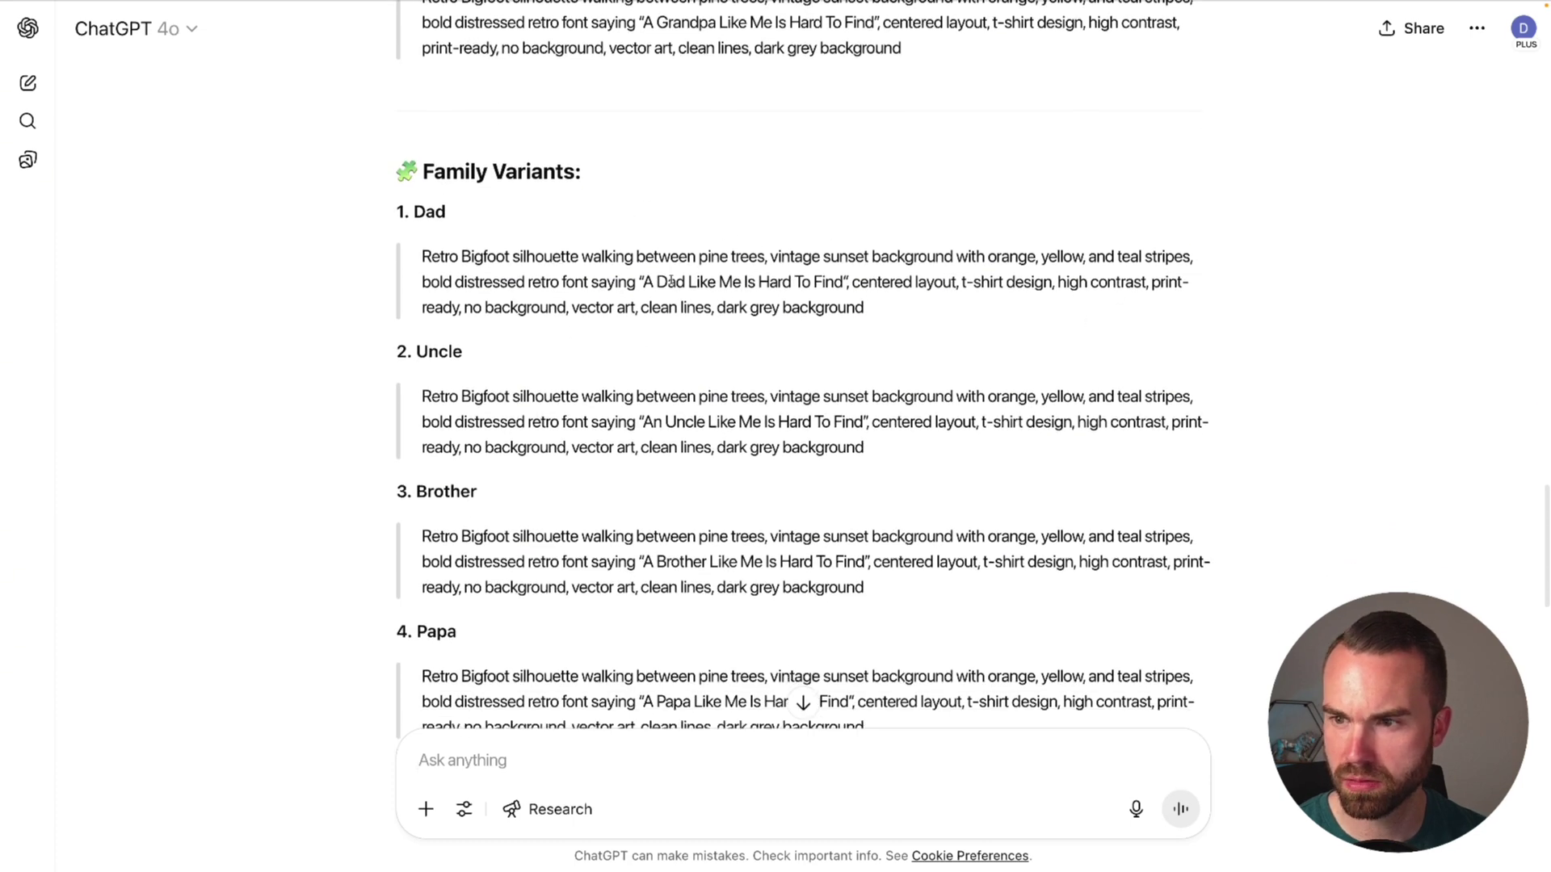
double_click(672, 284)
double_click(684, 421)
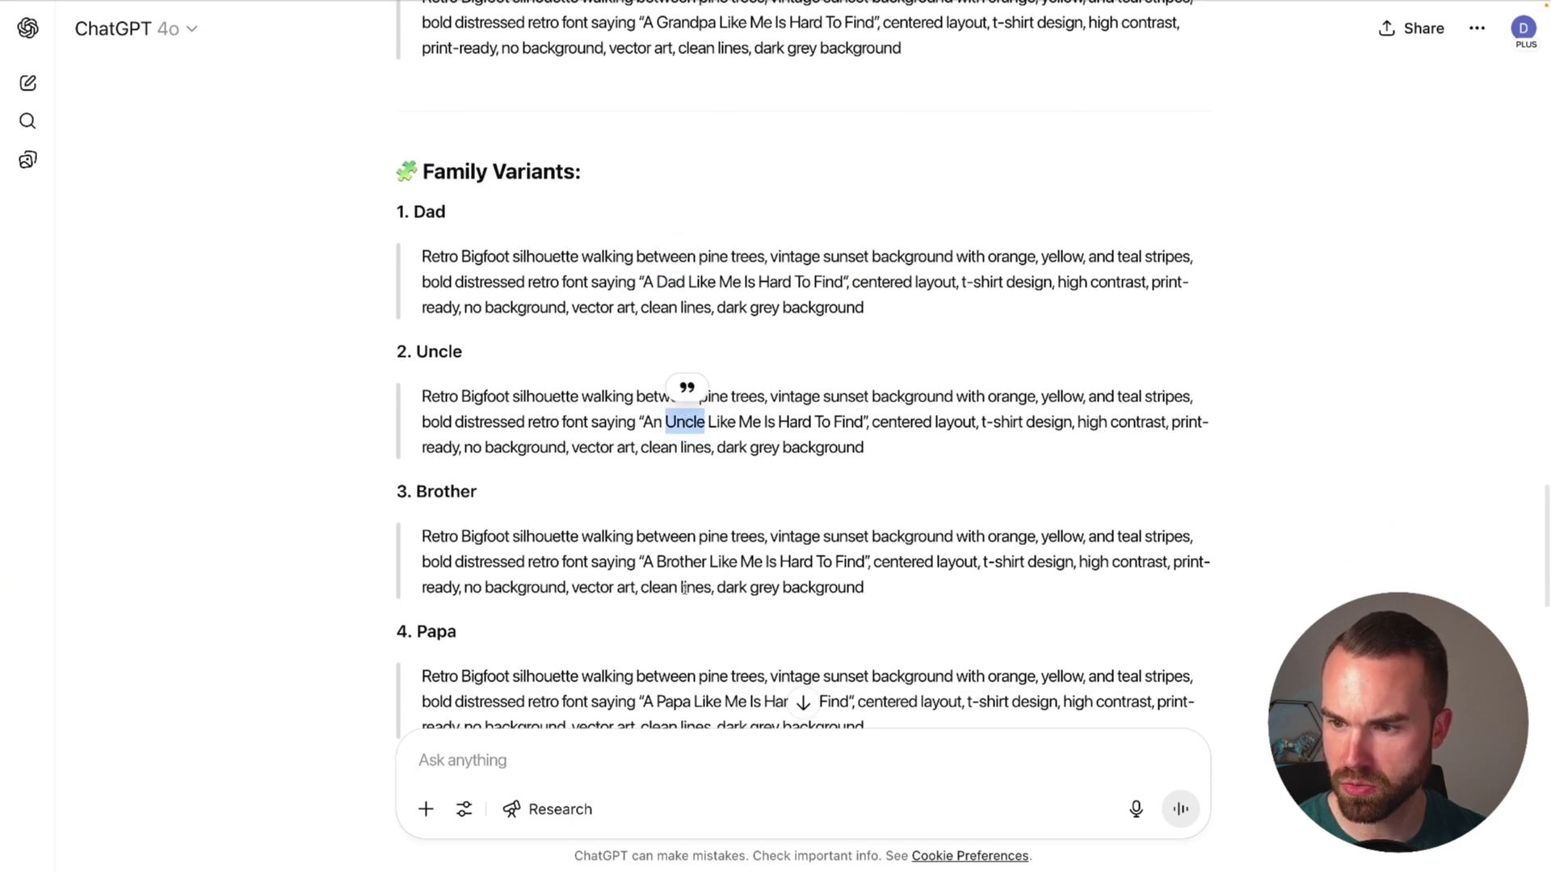
click(679, 566)
scroll(641, 485, down, 10)
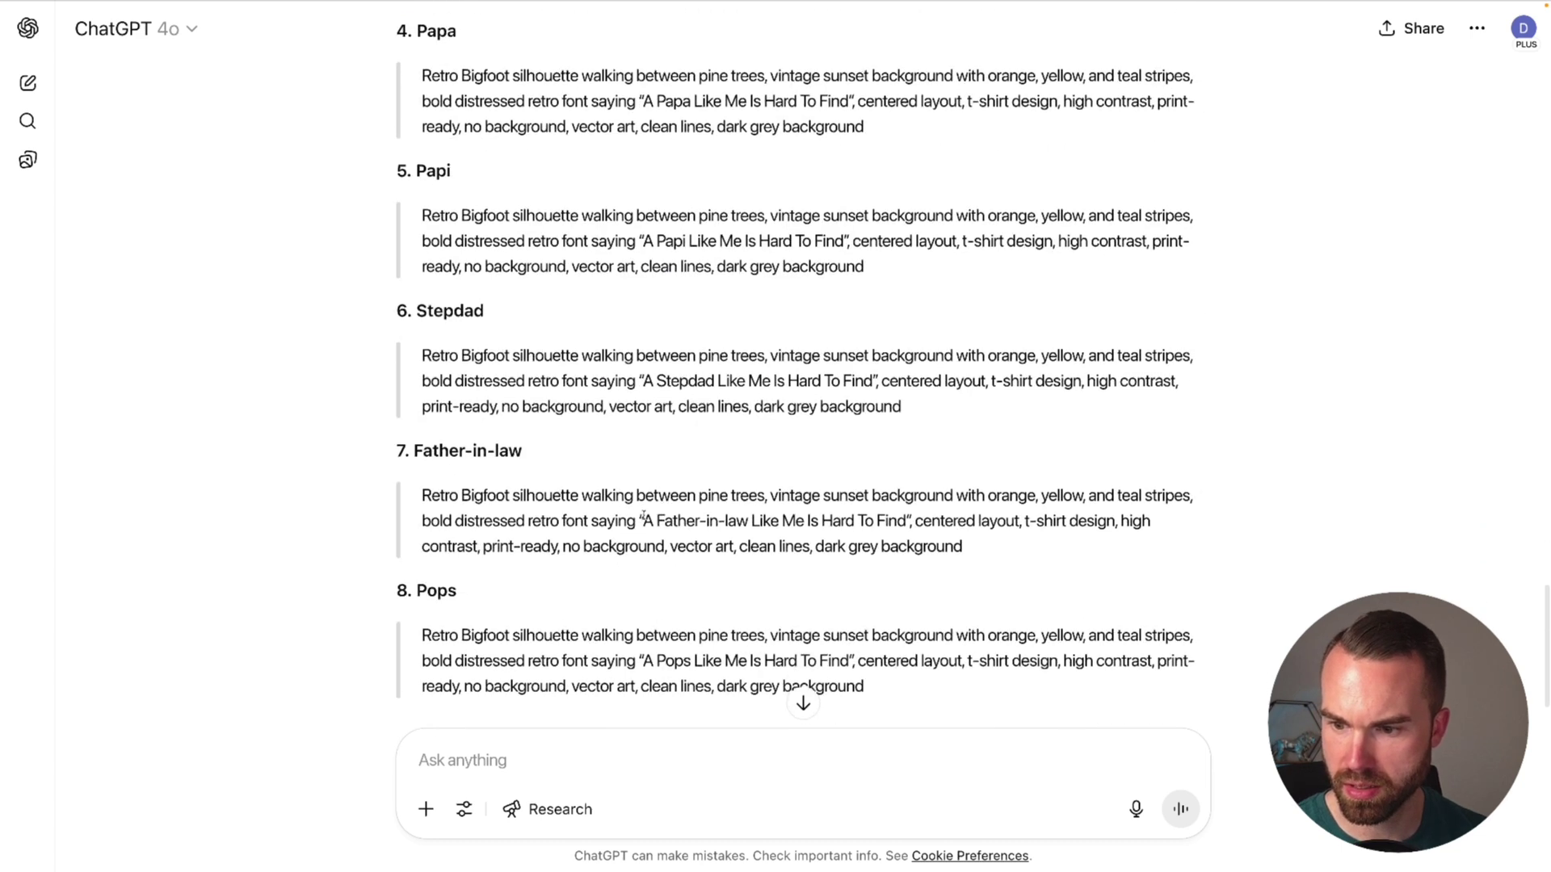
Ask ChatGPT to vary the prompts a bit for each family member and look over the new versions
click(506, 759)
text(Vary the prompts a bit for each family member)
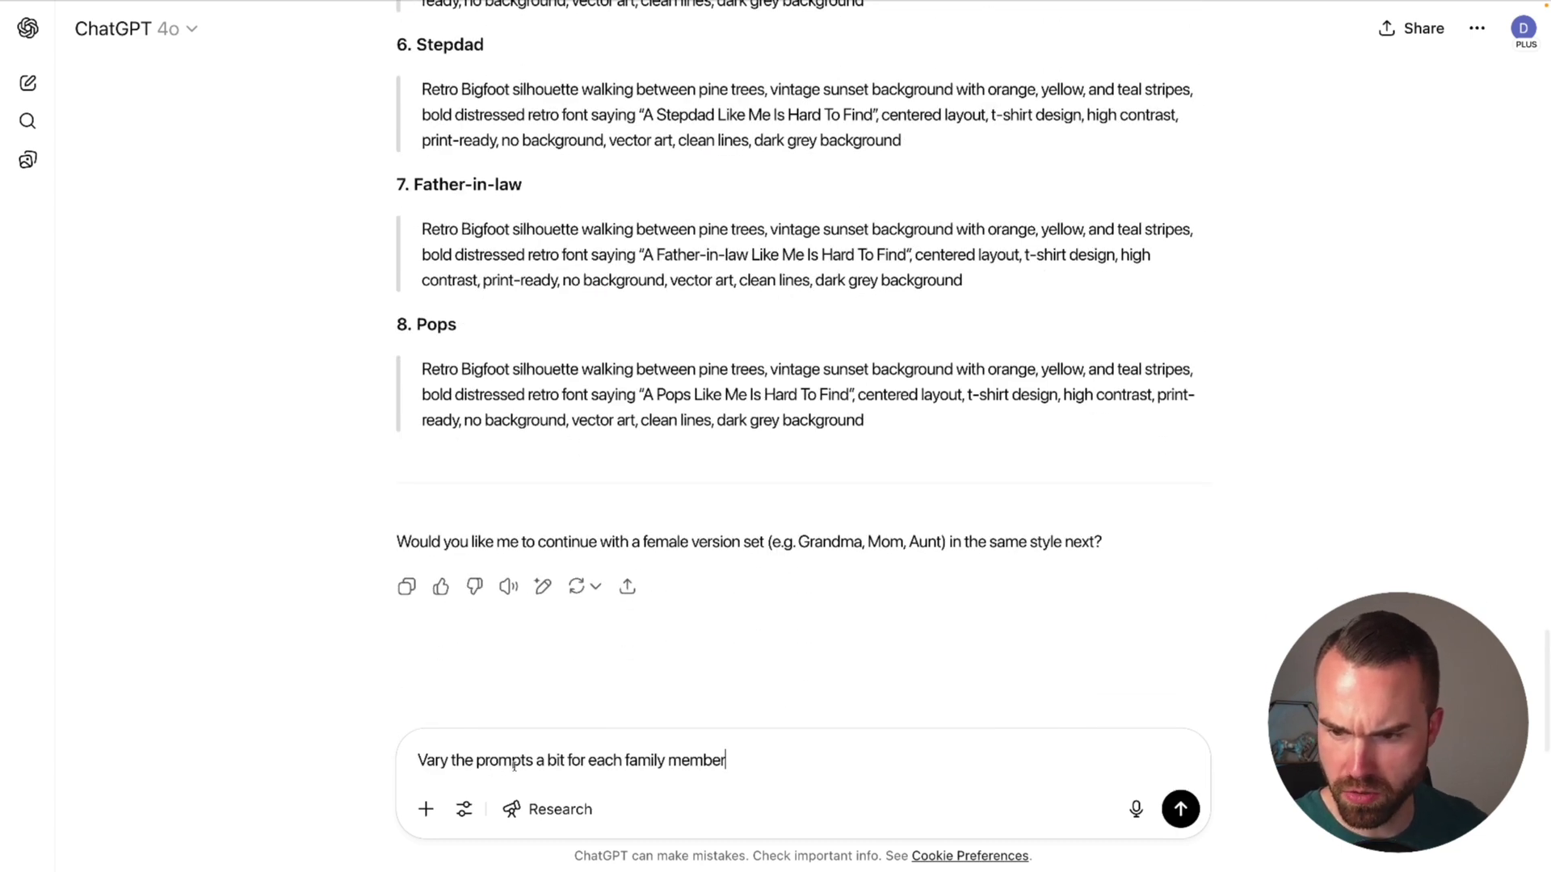
key(Return)
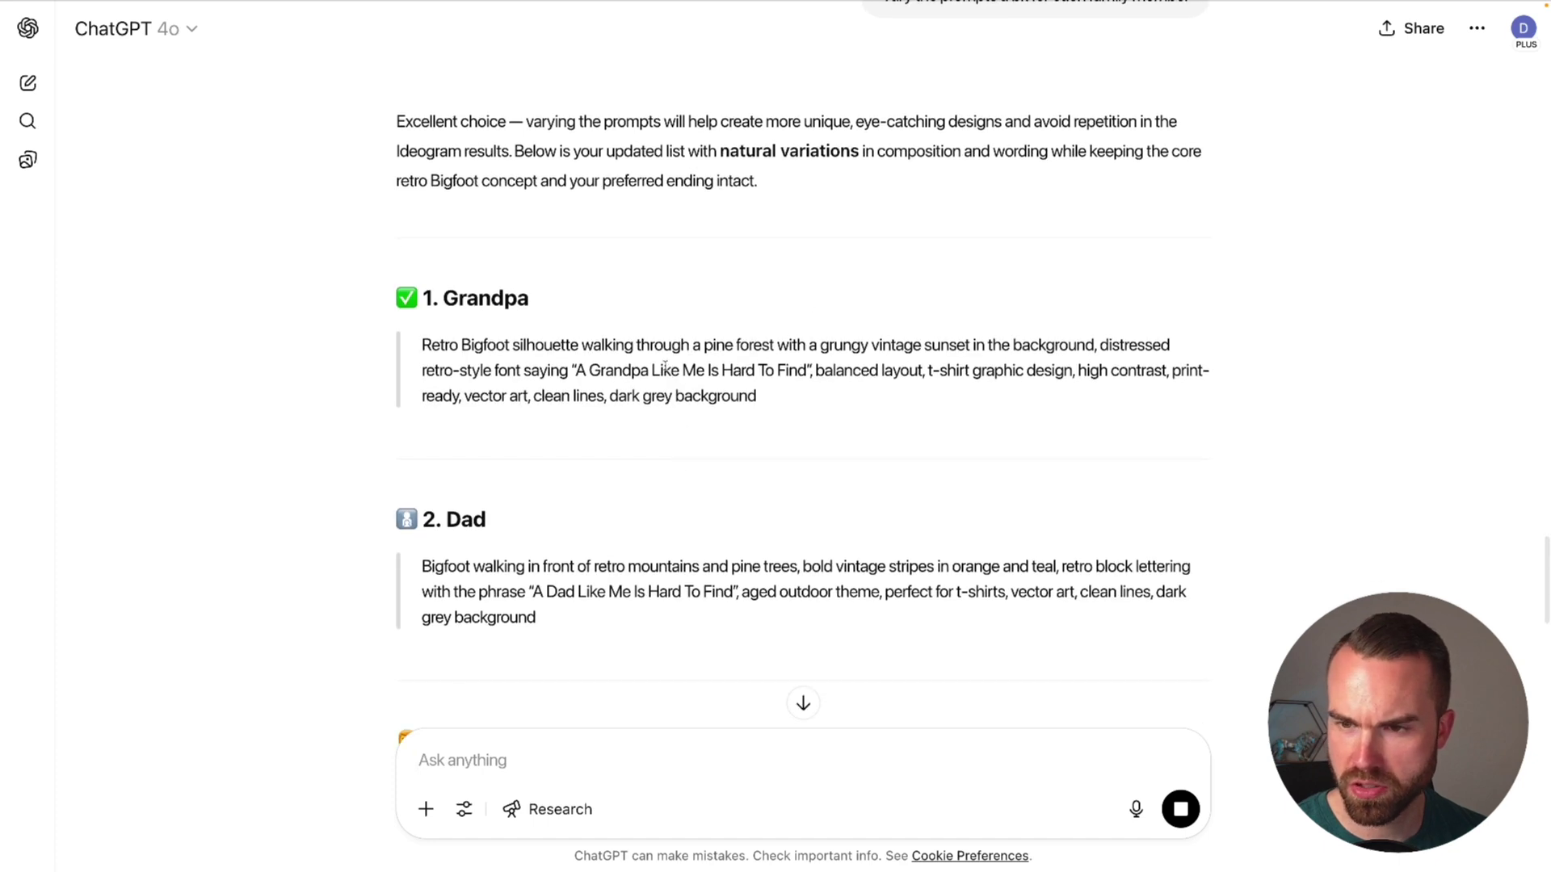
scroll(657, 450, down, 3)
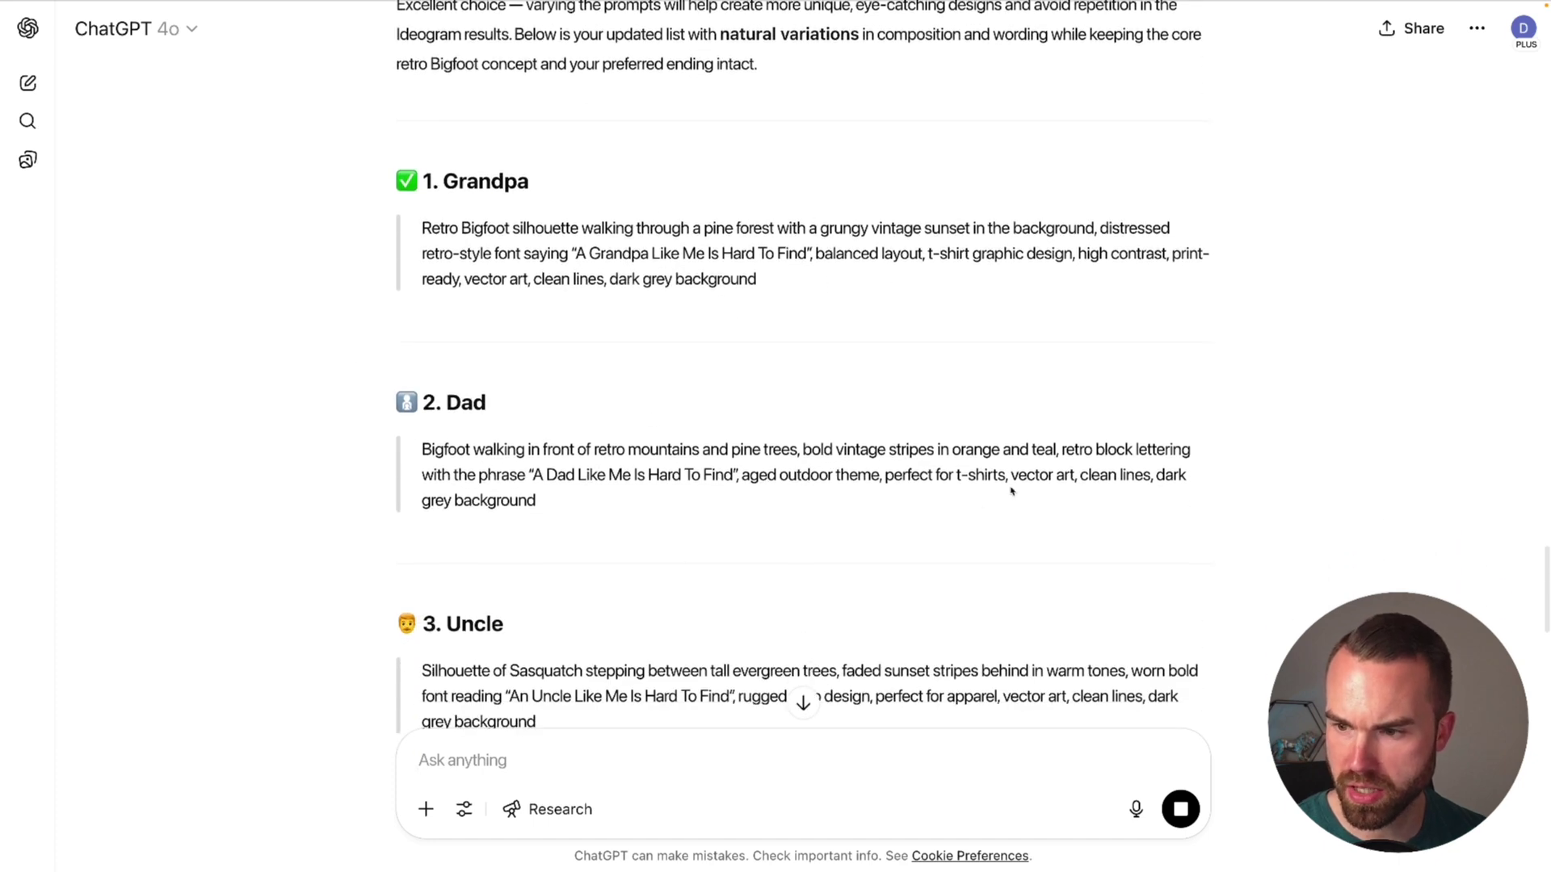
Copy the Grandpa prompt, replace the wizard prompt in Ideogram with it, and generate the images
scroll(1010, 491, up, 1)
drag(420, 316, 806, 378)
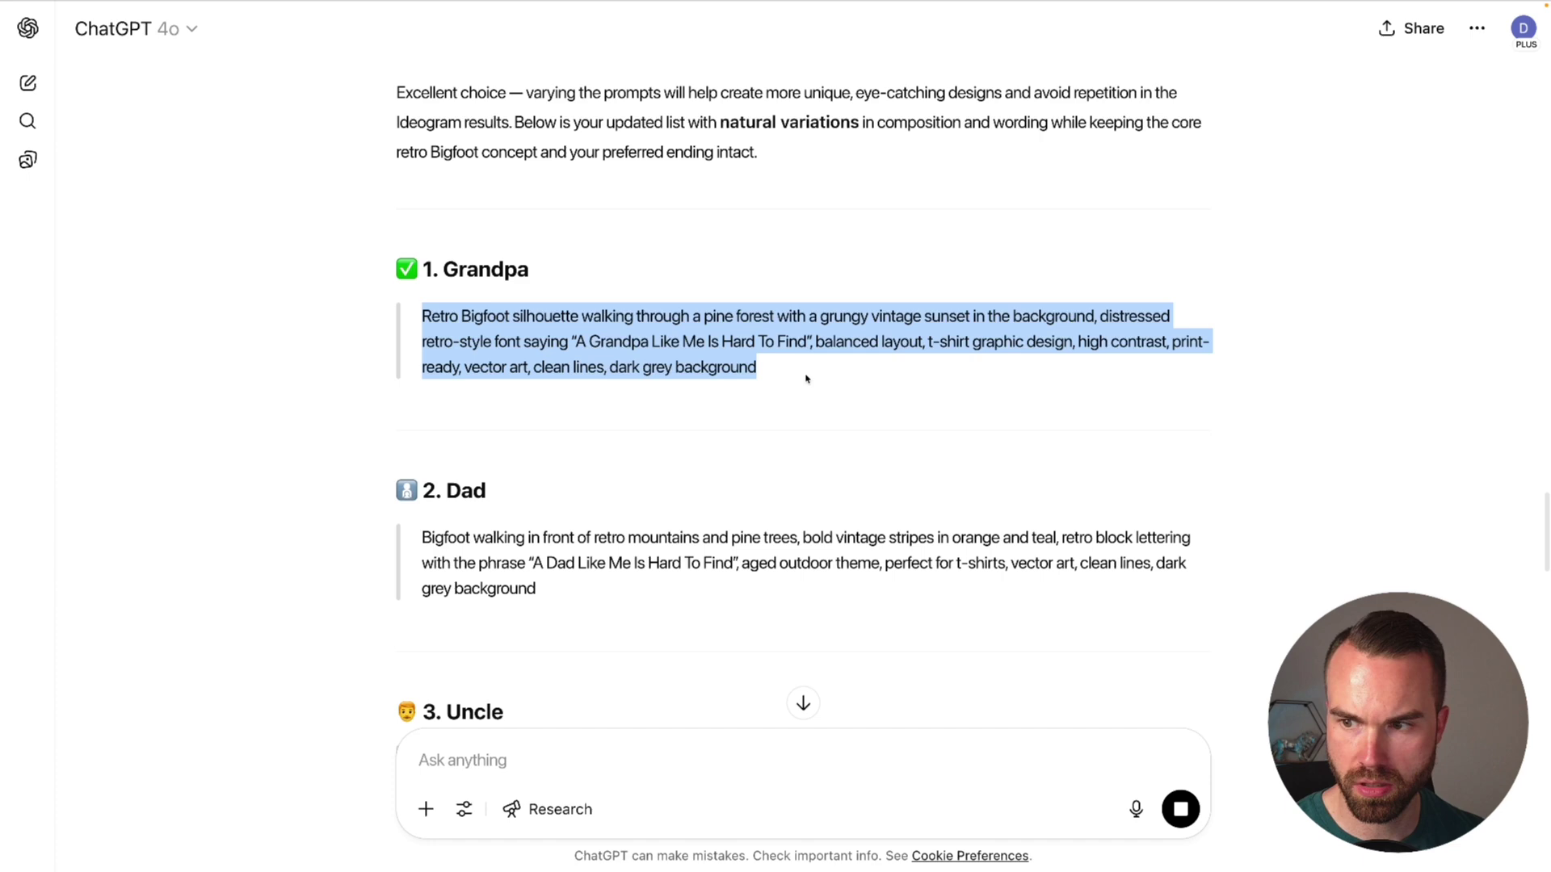
key(ctrl+Tab)
click(649, 27)
key(ctrl+a)
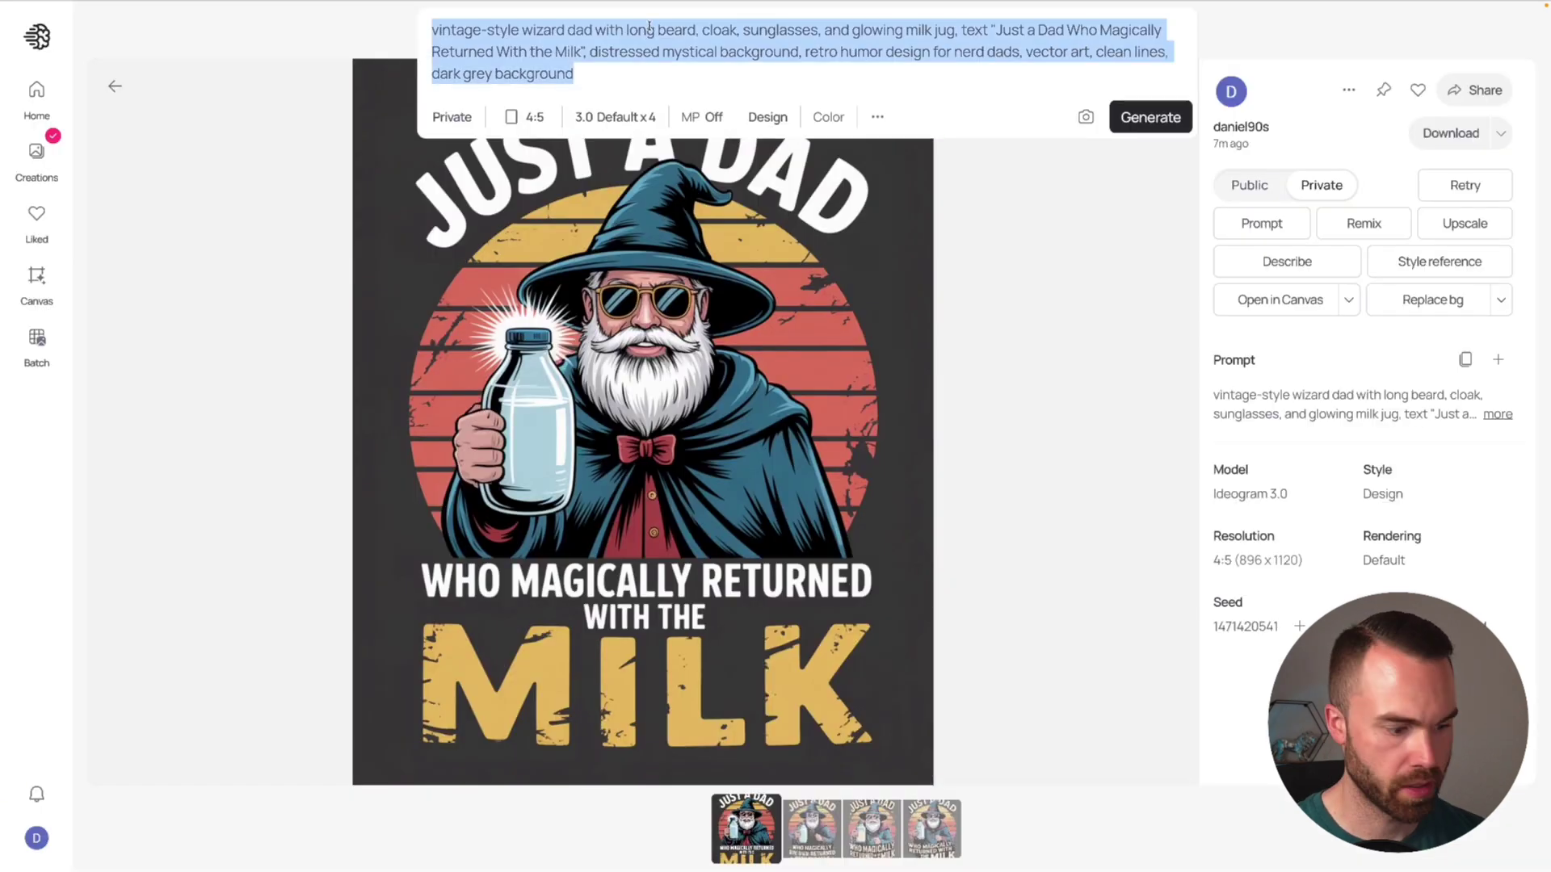
key(ctrl+v)
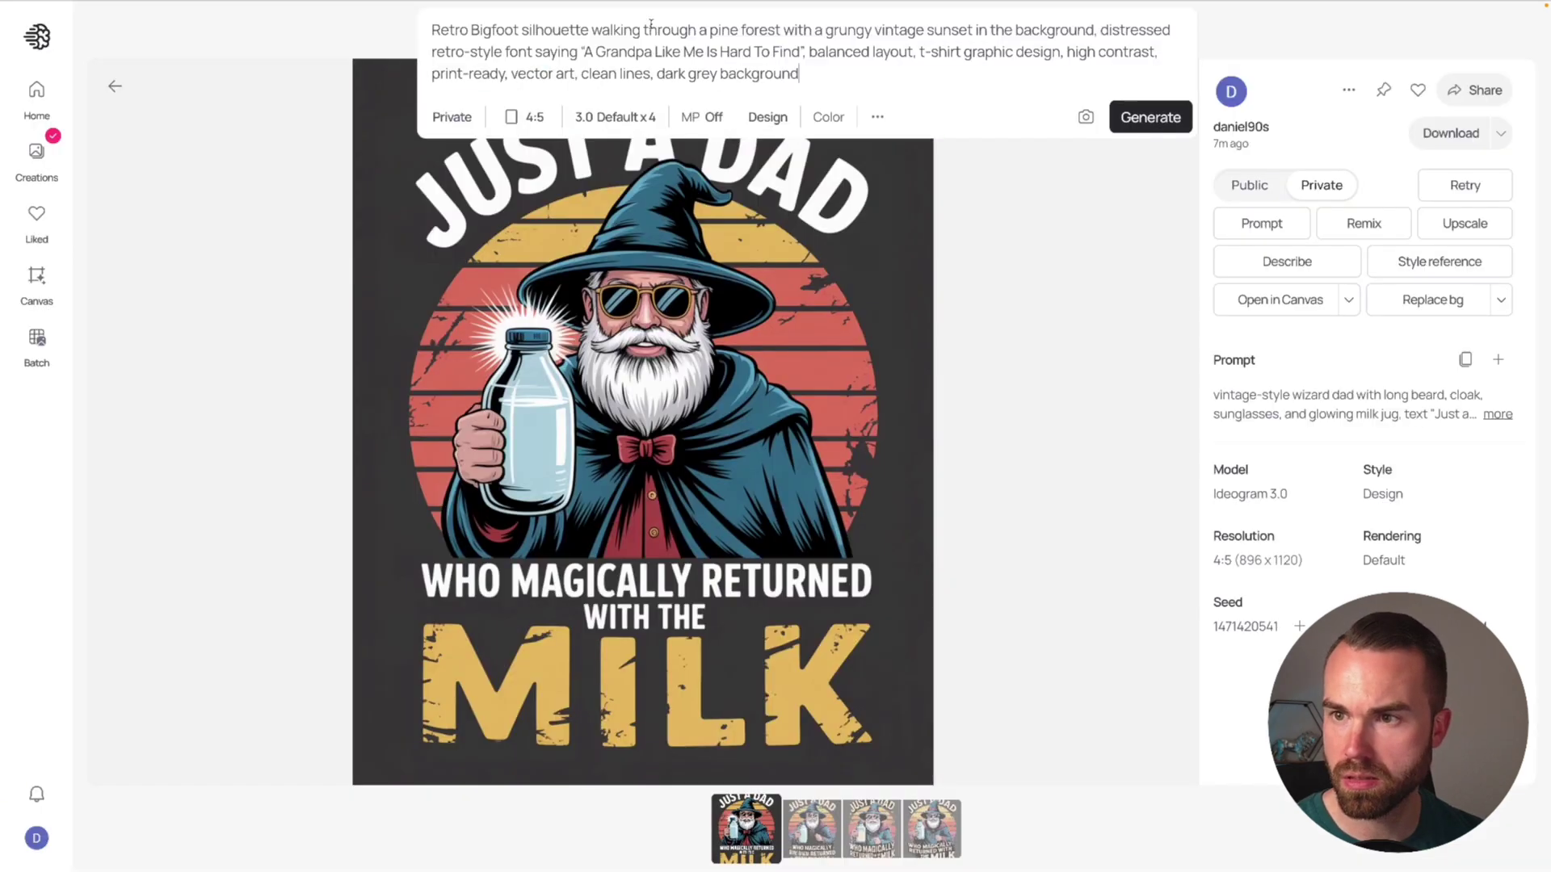
click(1151, 117)
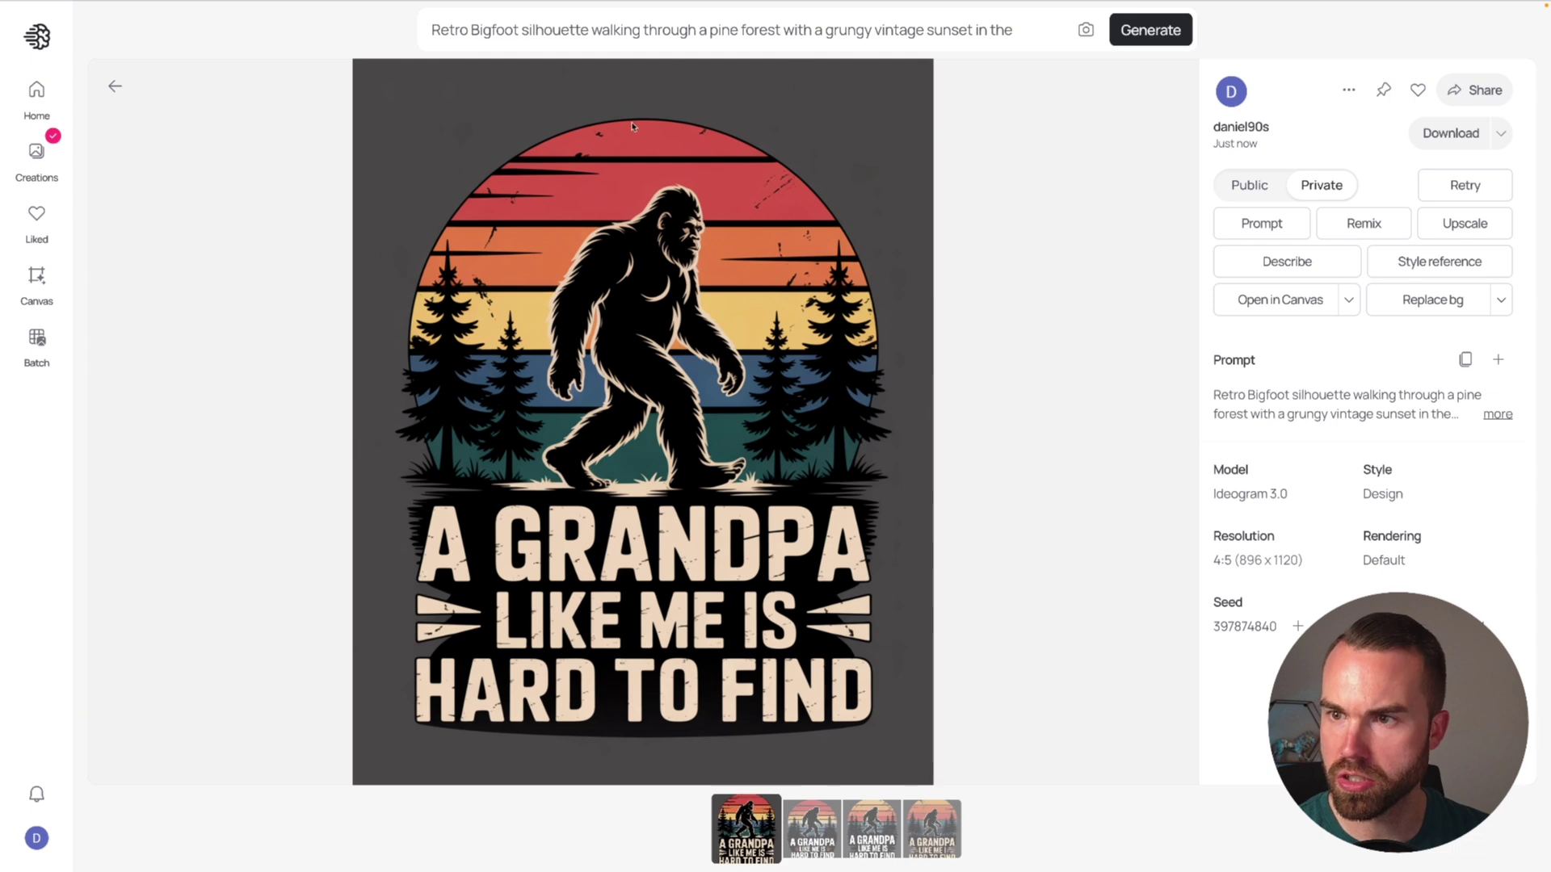
Compare the generated "A Grandpa Like Me Is Hard to Find" variations and return to the first one
key(Right)
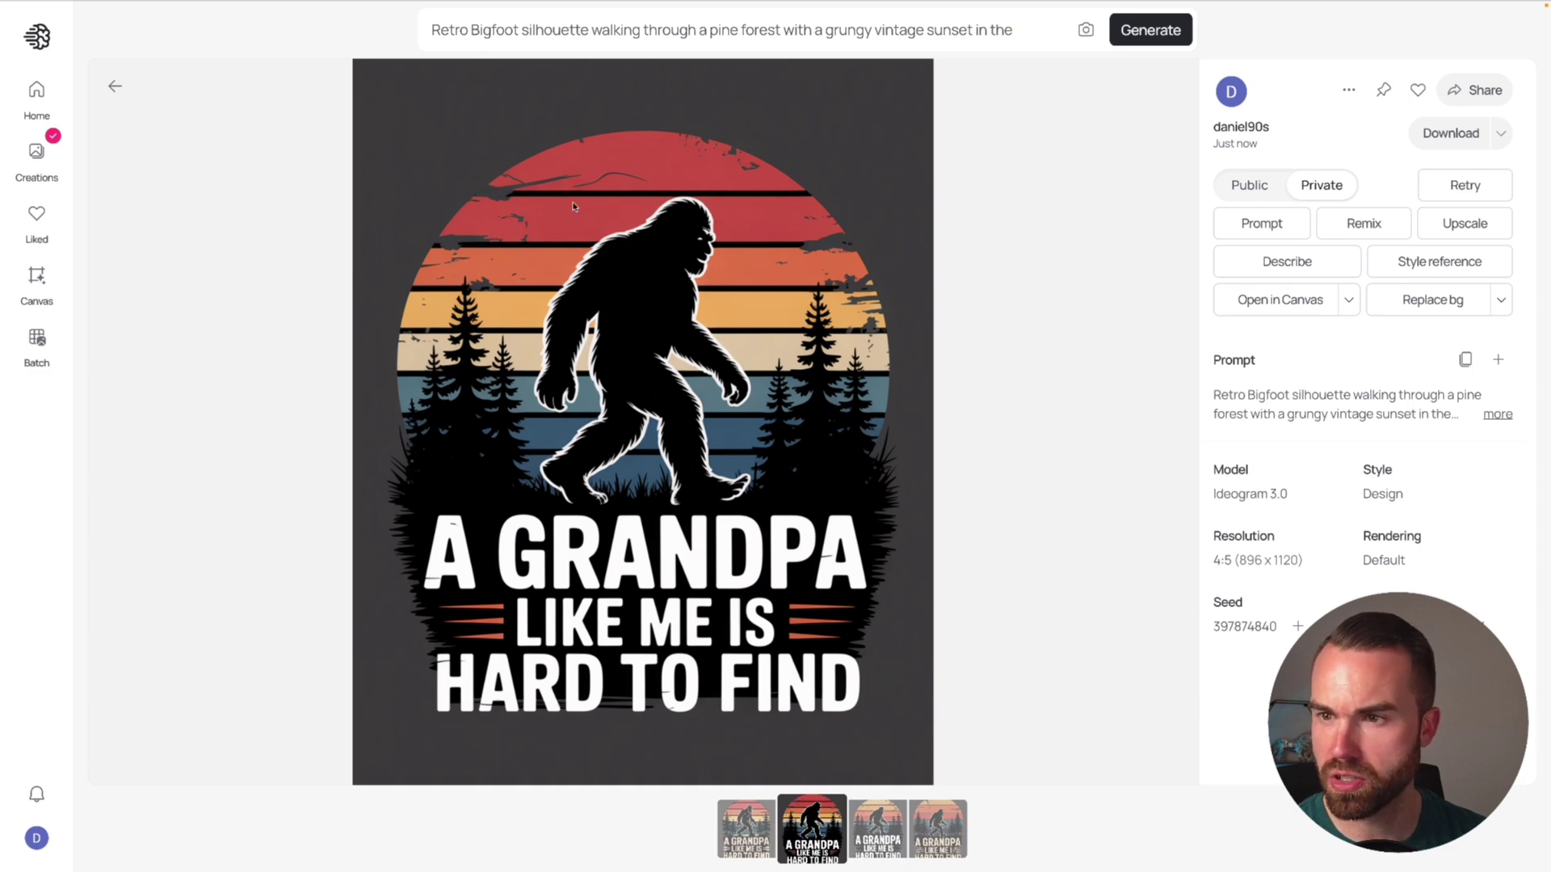
key(Right)
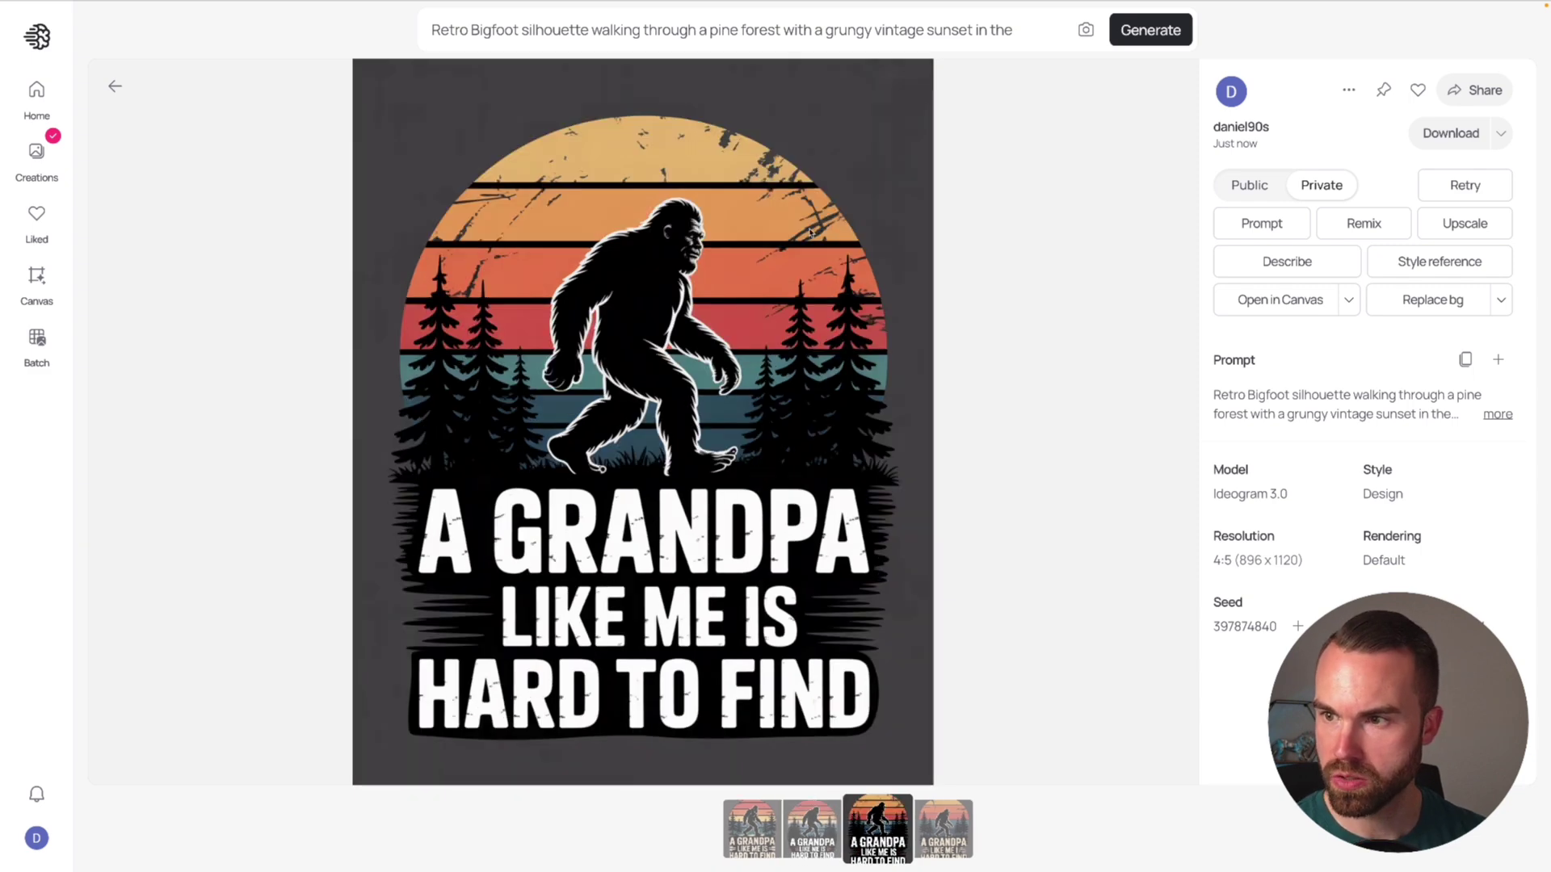
key(Right)
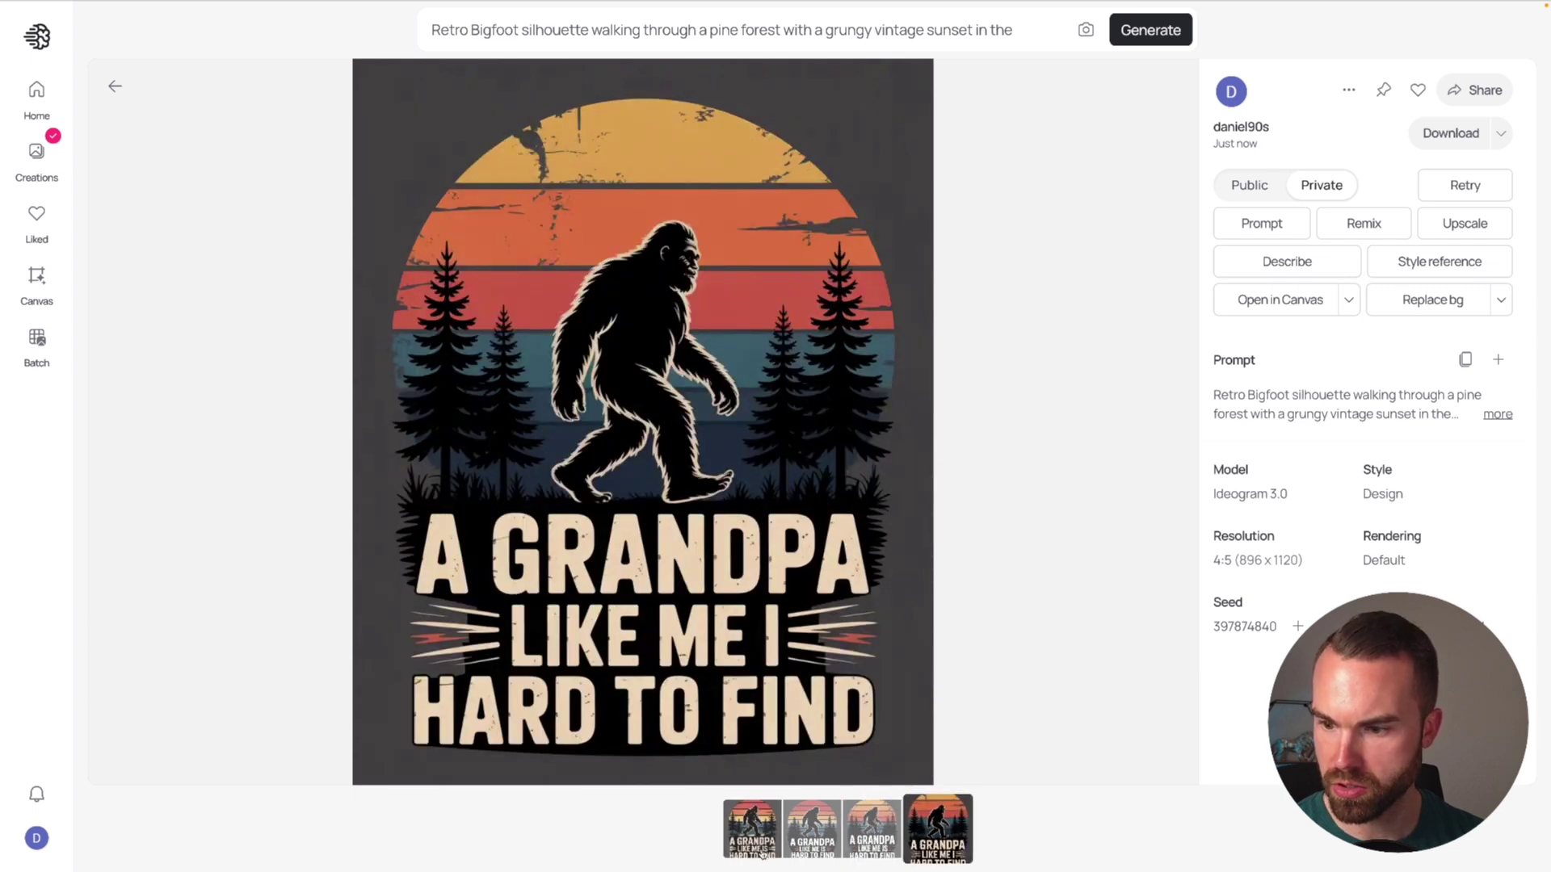
click(751, 830)
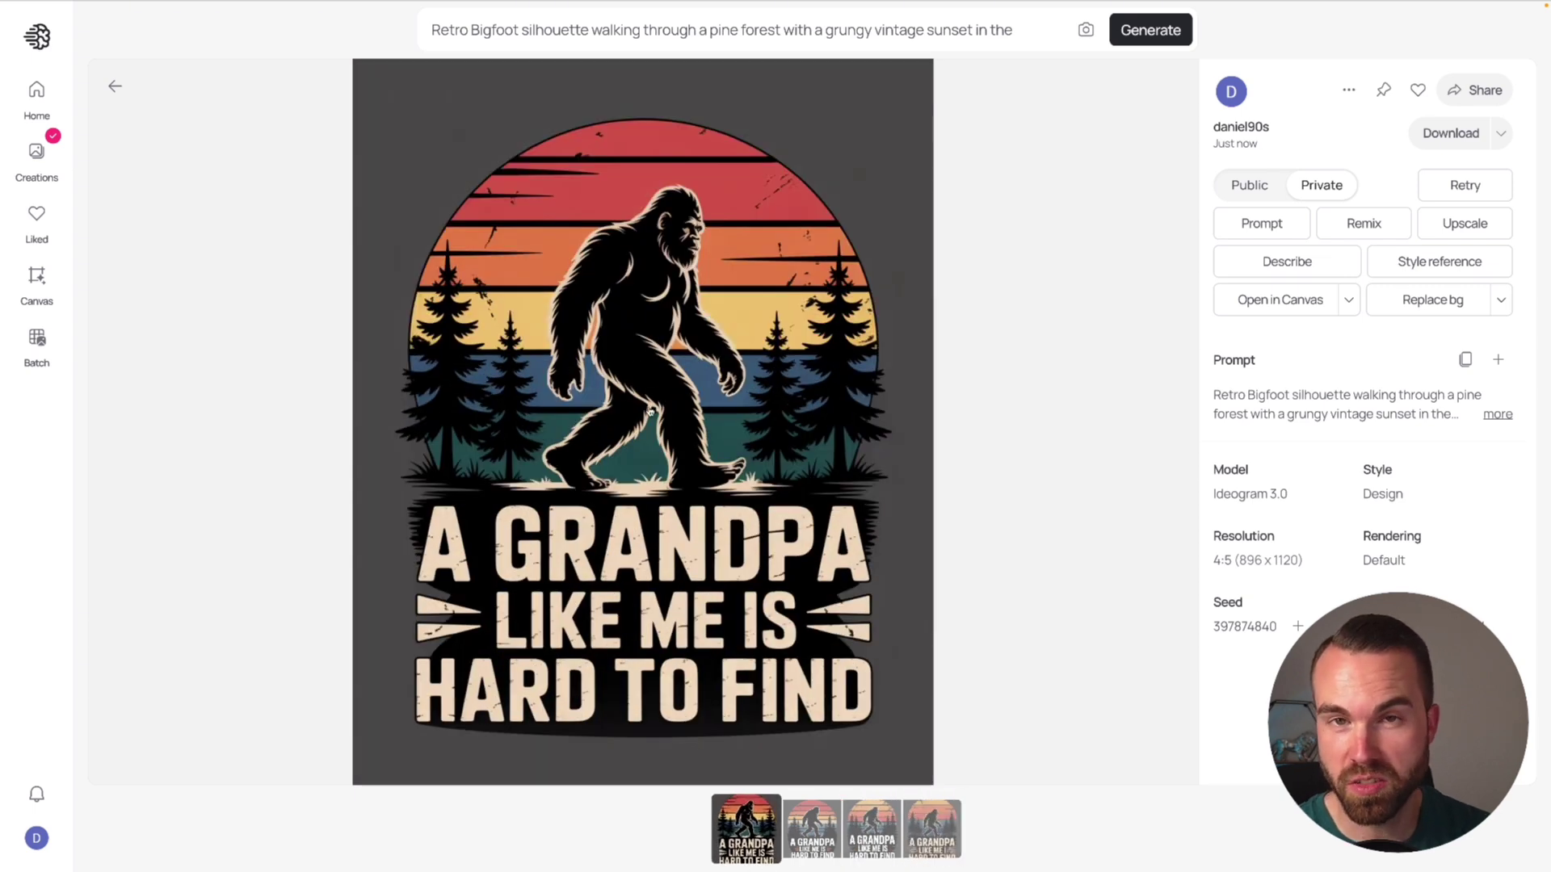
Copy the Dad prompt from ChatGPT over the Grandpa prompt in Ideogram and generate the images
key(super+Tab)
scroll(724, 512, down, 2)
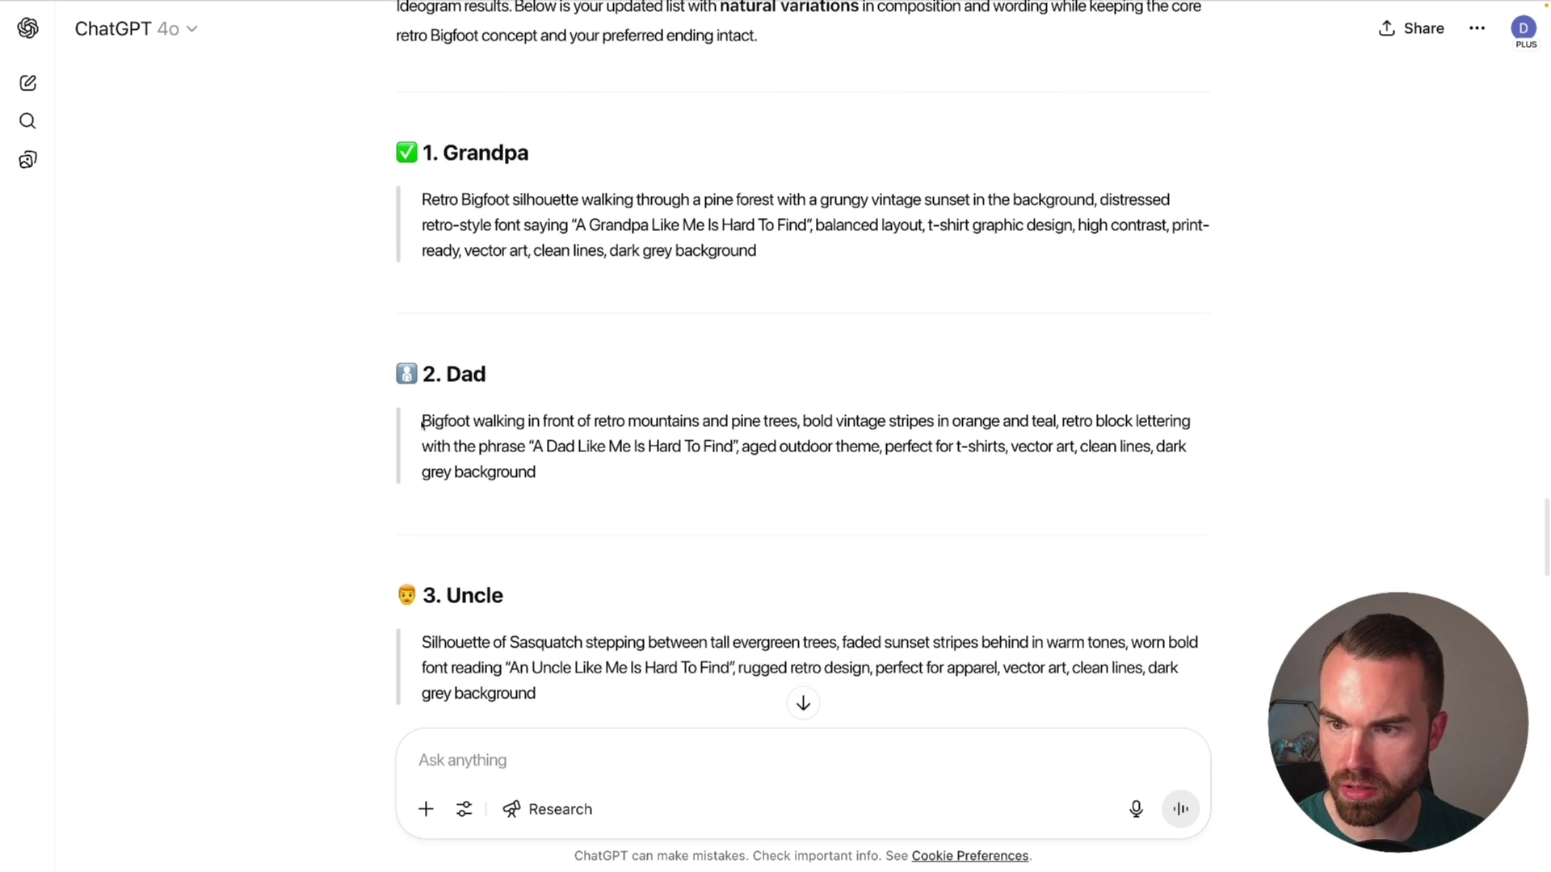
key(super+Tab)
triple_click(720, 31)
text(Bigfoot walking in front of retro mountains and pine trees, bold vintage stripes in orange and teal, retro block lettering with the phrase "A Dad Like Me Is Hard To Find", aged outdoor theme, perfect for t-shirts, vector art, clean lines, dark grey background)
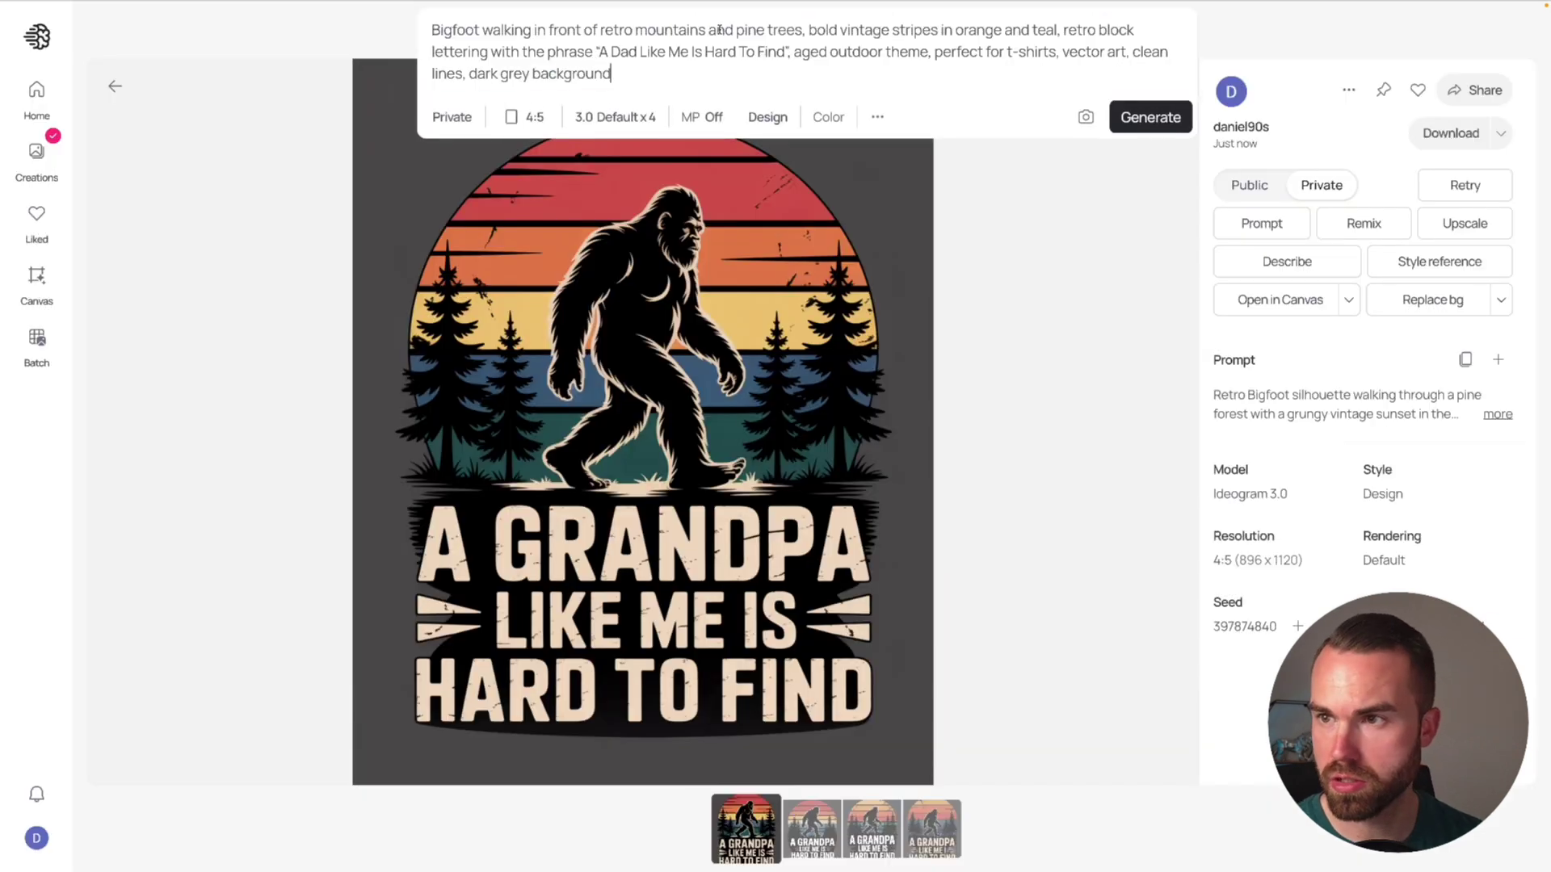
click(1147, 118)
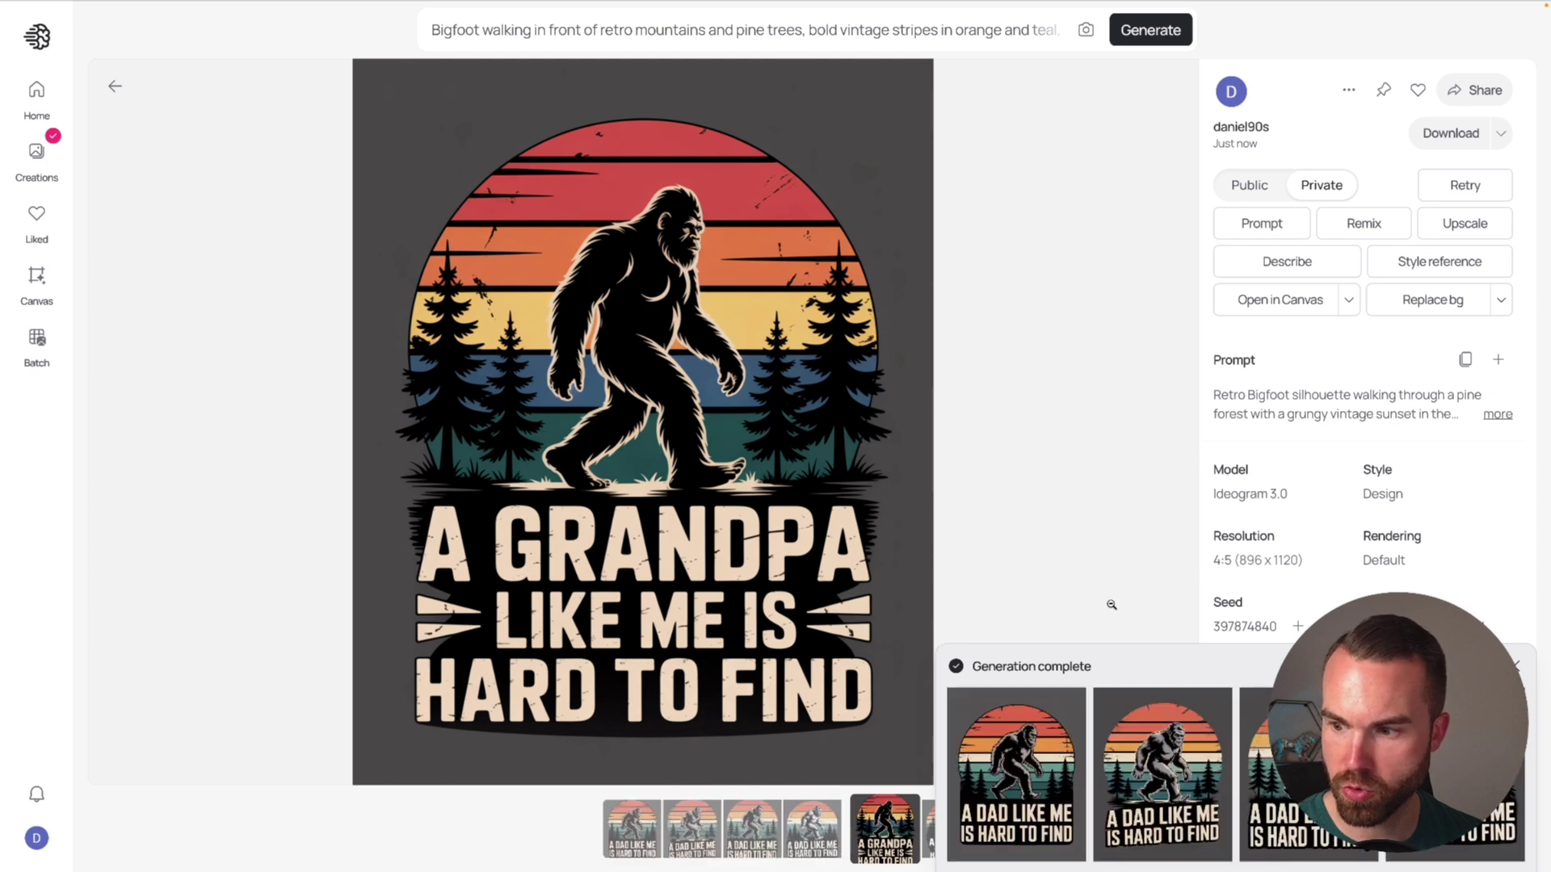
Open the generated "A Dad Like Me Is Hard to Find" designs and compare the variations
click(1035, 767)
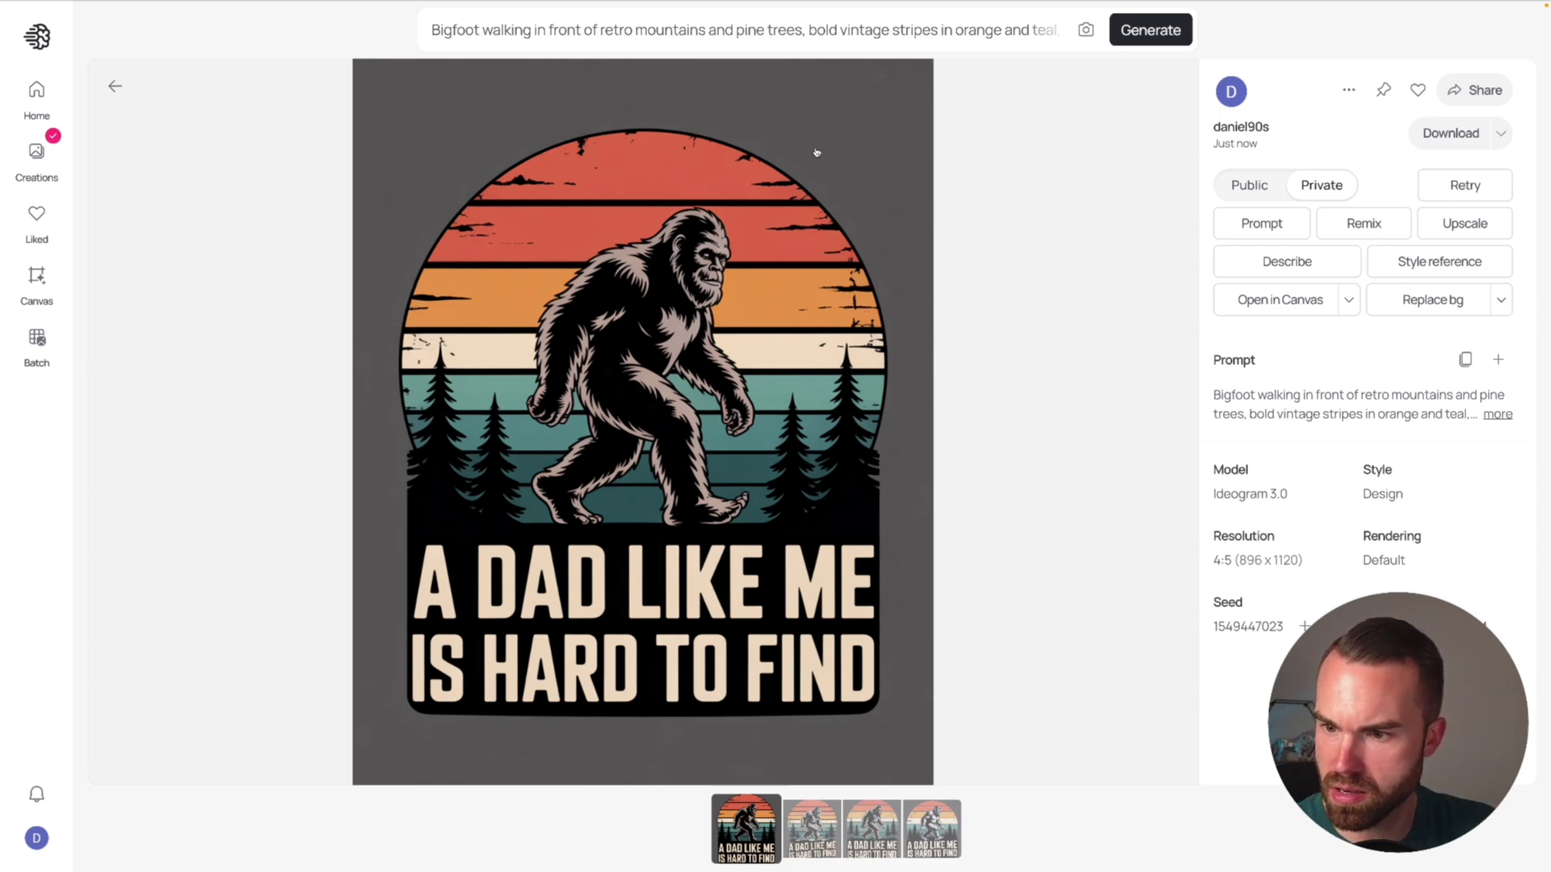
key(Right)
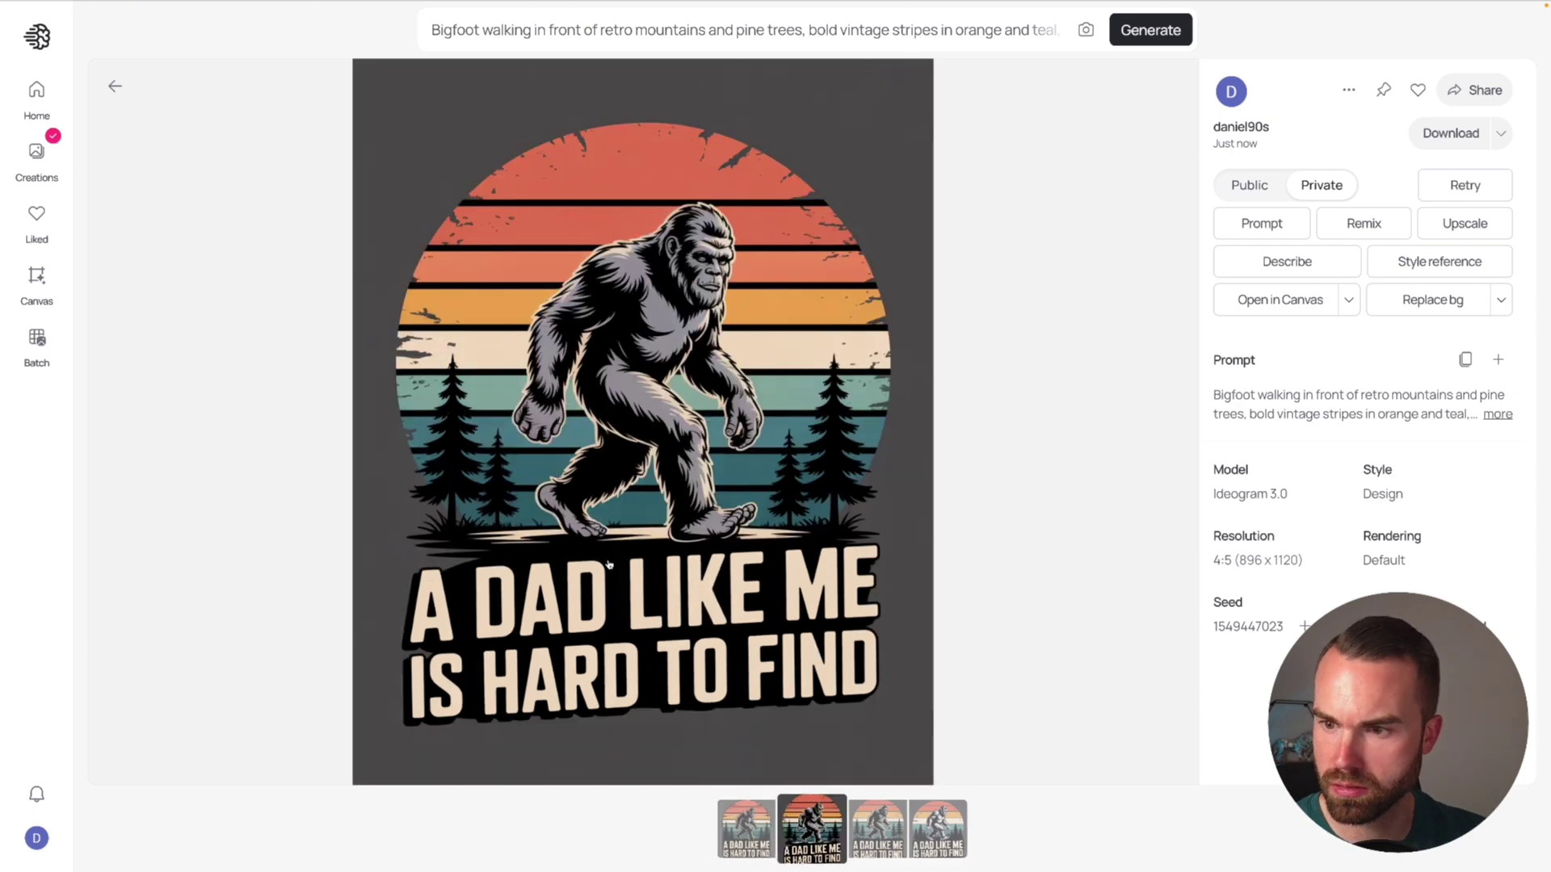
key(Right)
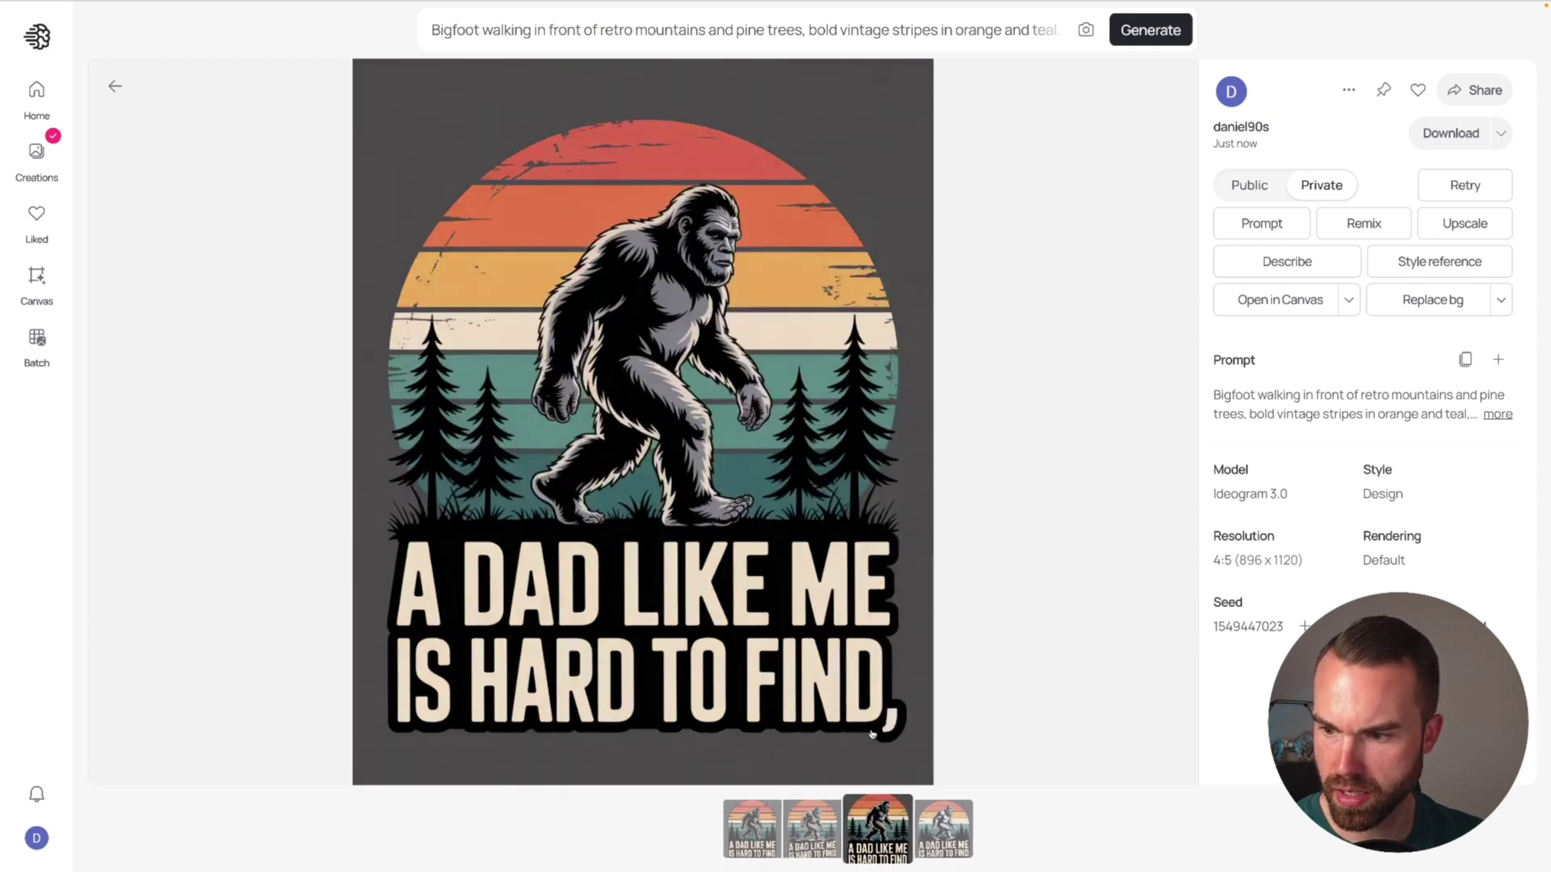
key(Right)
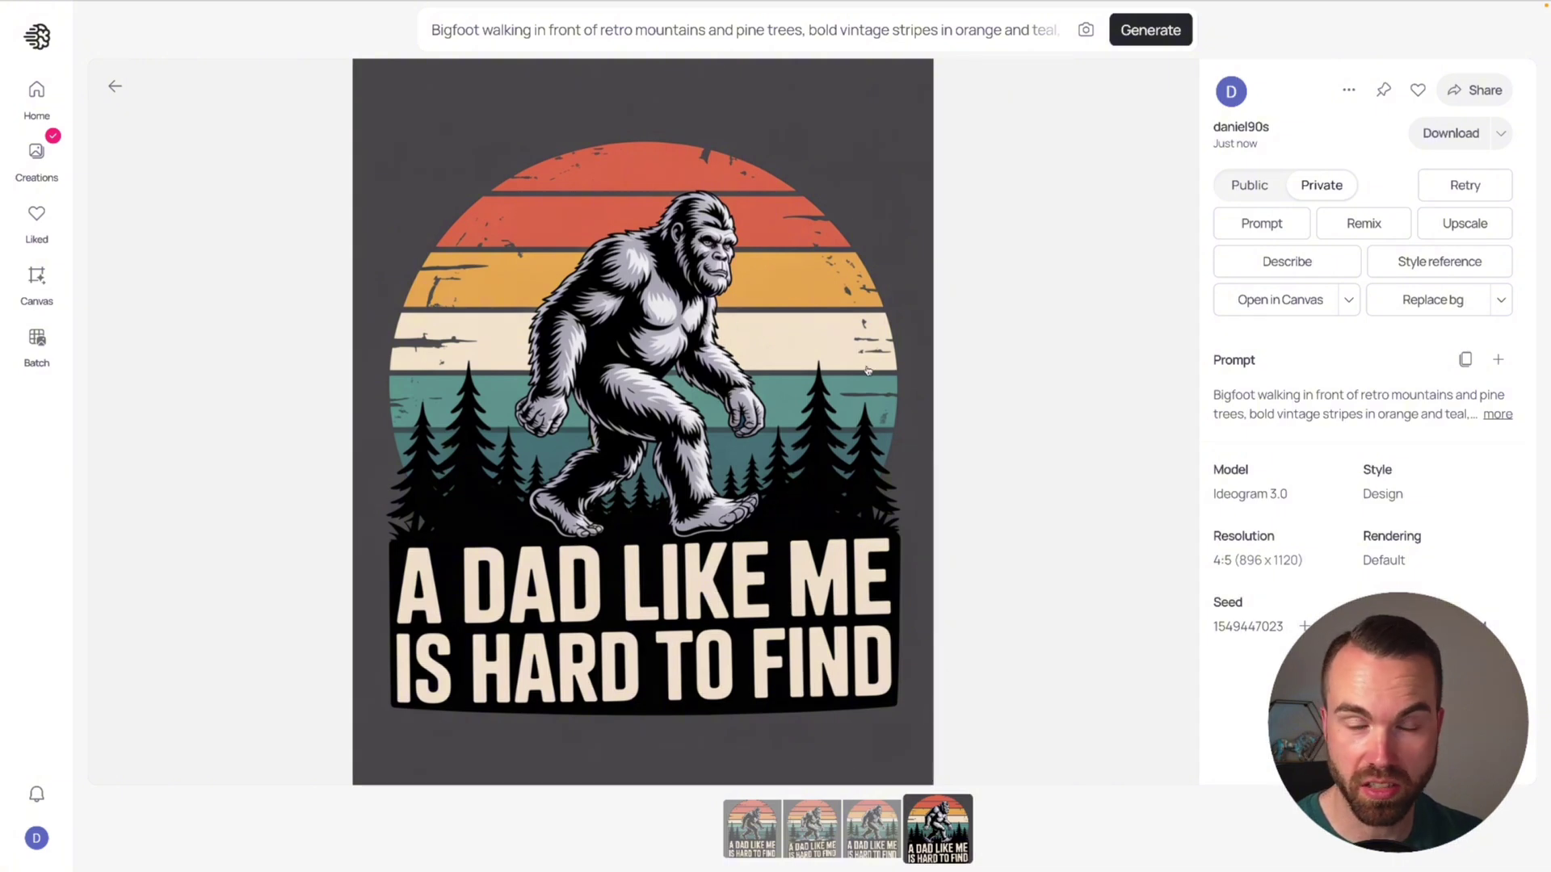
key(Right)
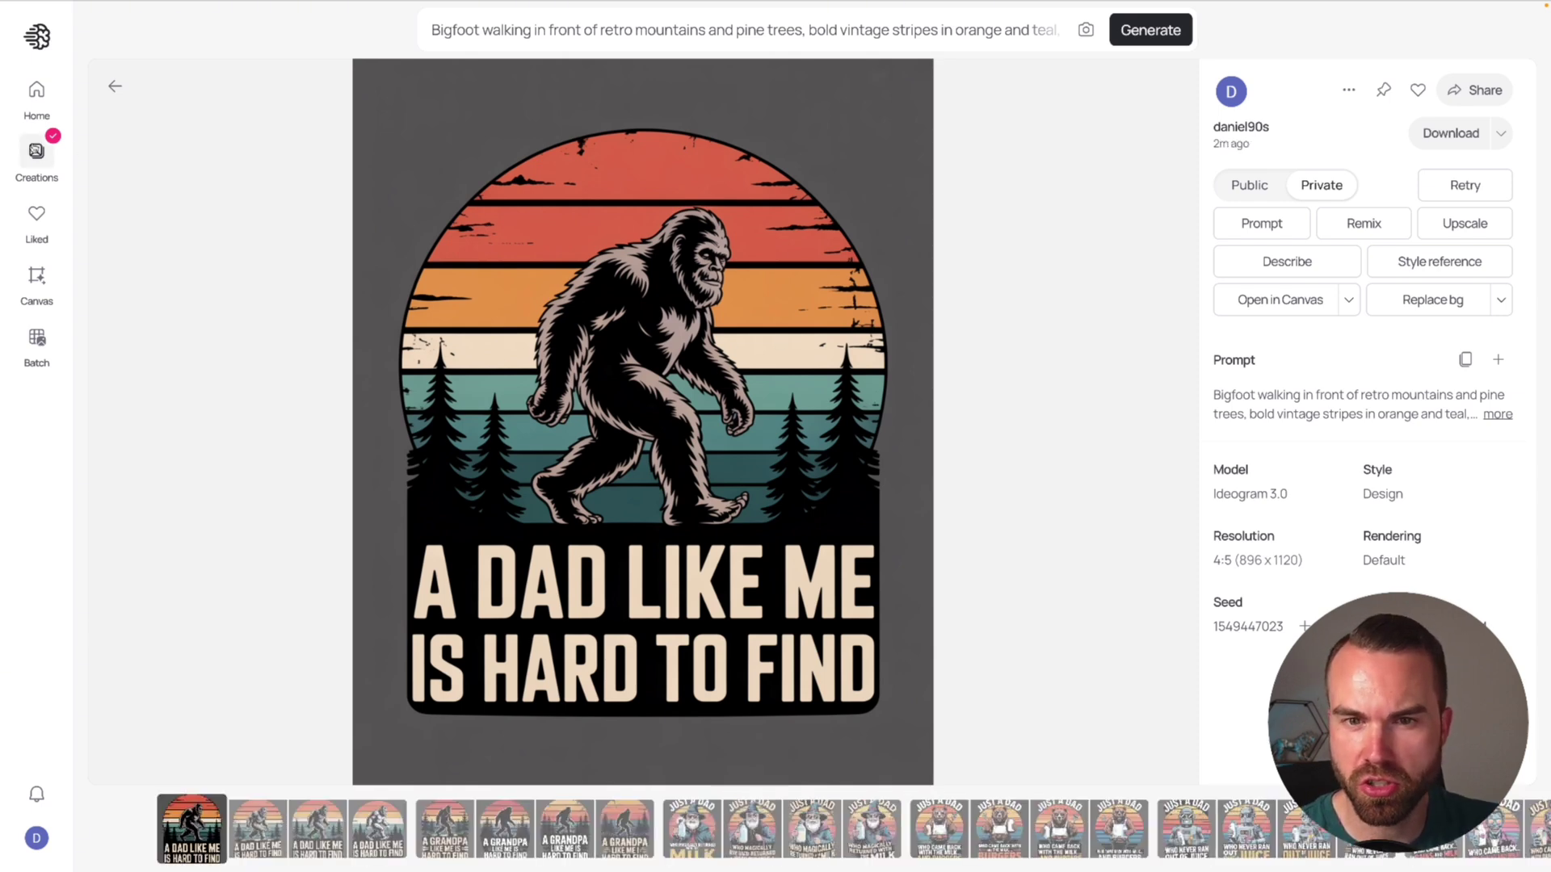
Open the Ideogram creations gallery and browse all the T-shirt designs generated so far
click(36, 154)
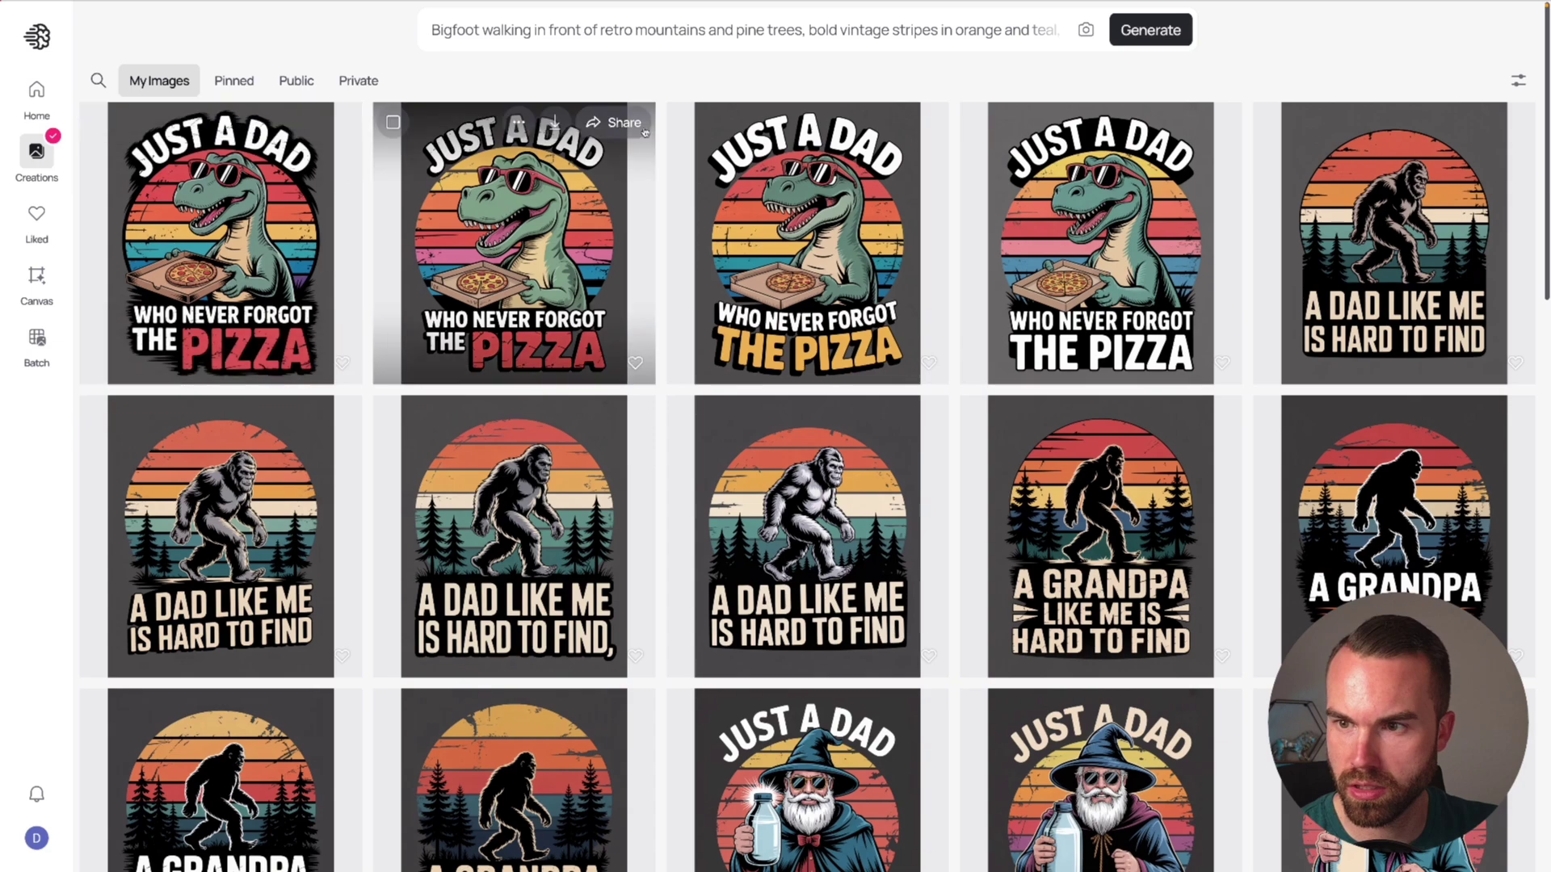
scroll(957, 386, down, 5)
scroll(958, 386, down, 15)
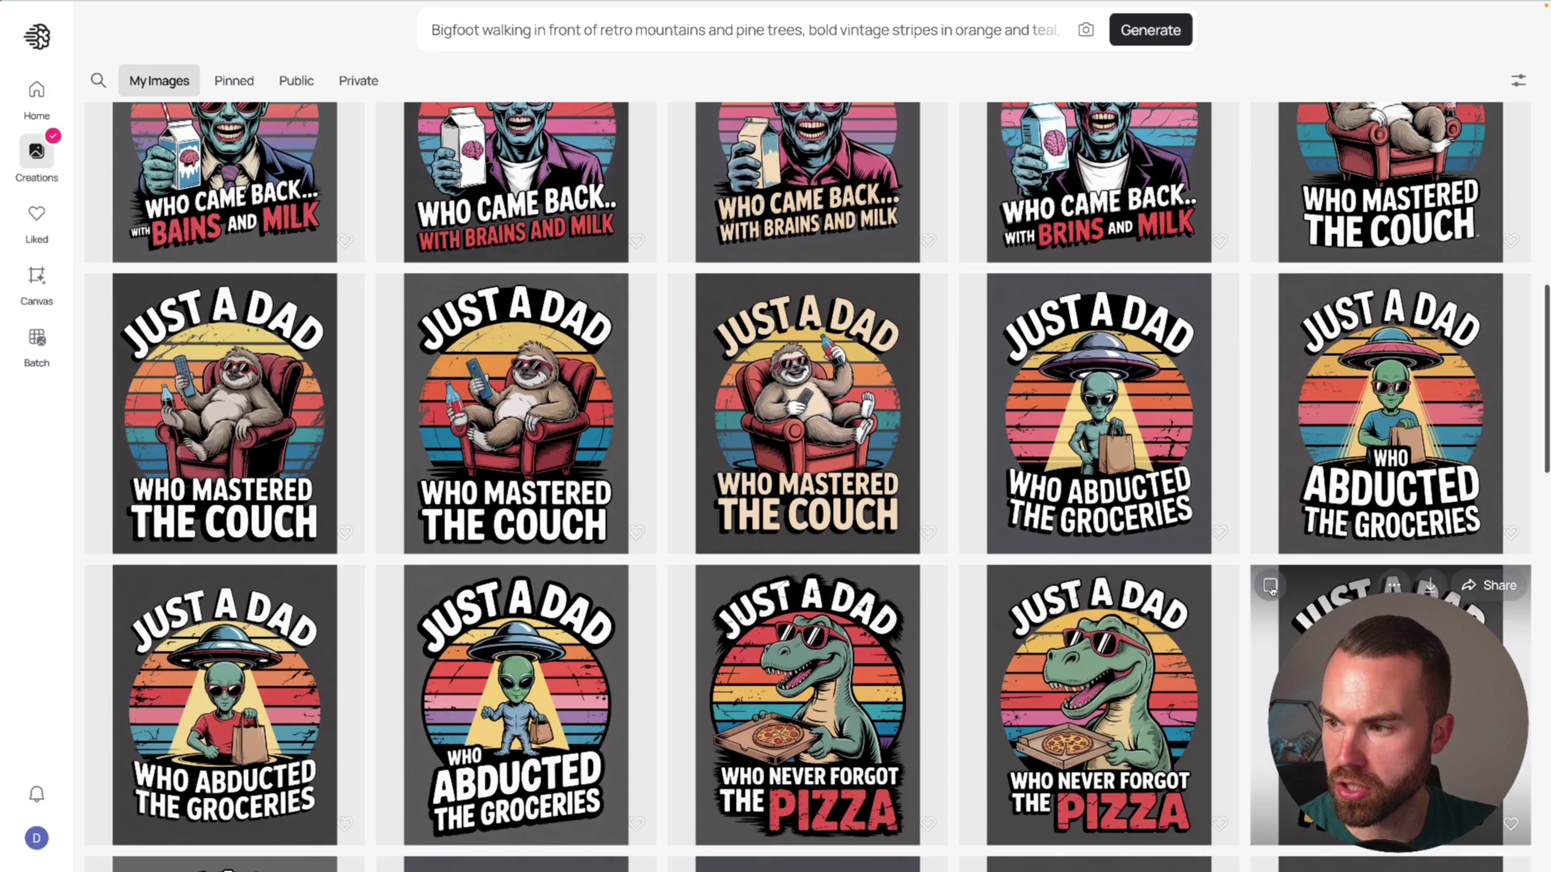
Select three "Just a Dad" designs in the creations gallery, including the sloth and an alien one, and clear the selection
click(1269, 584)
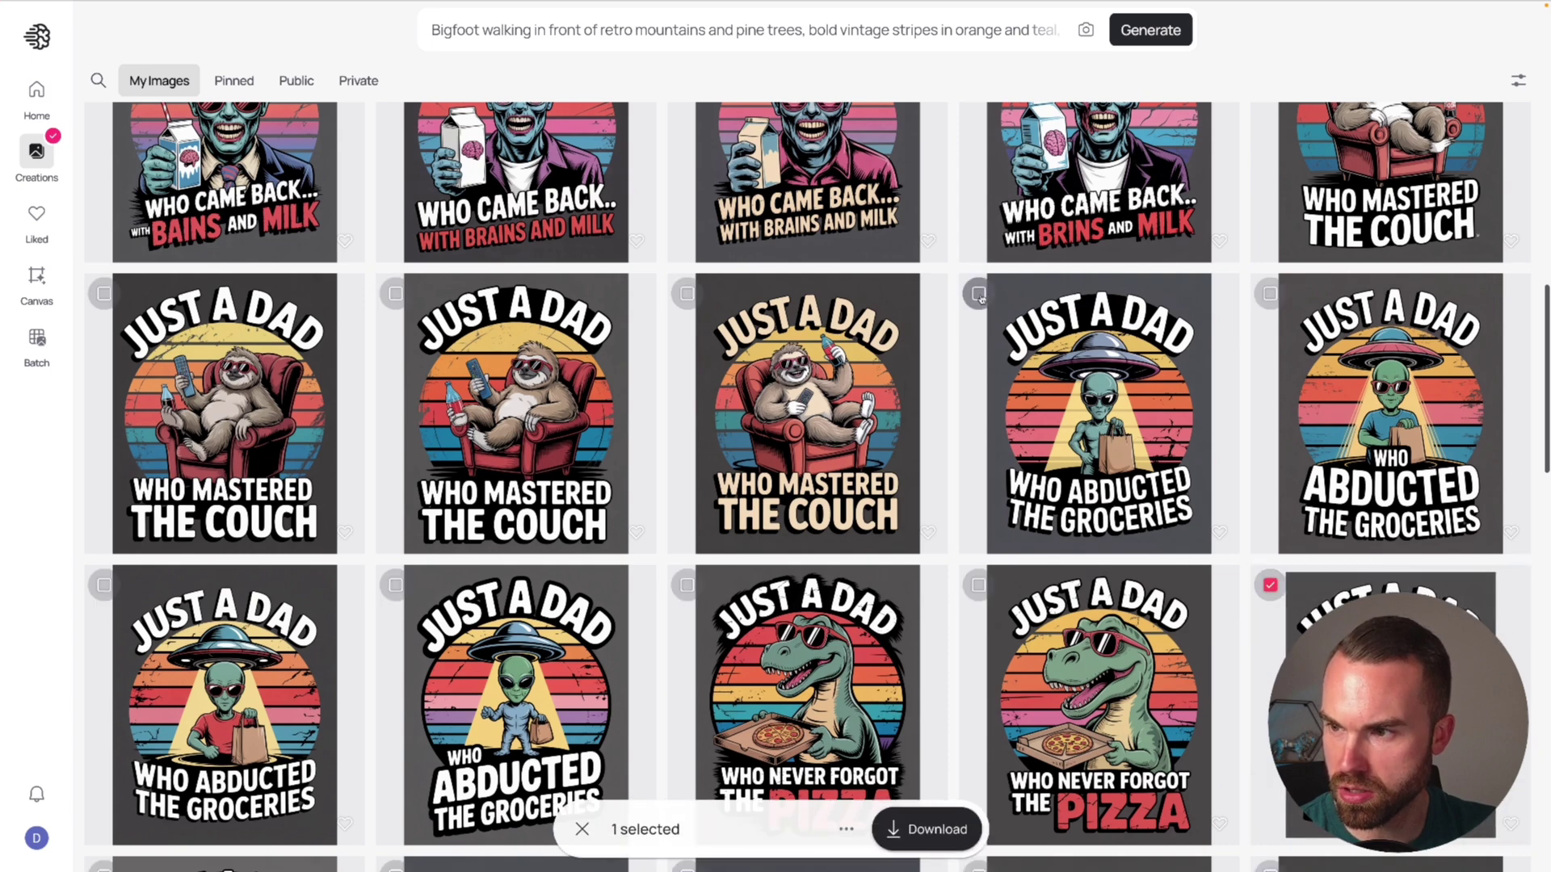
click(979, 294)
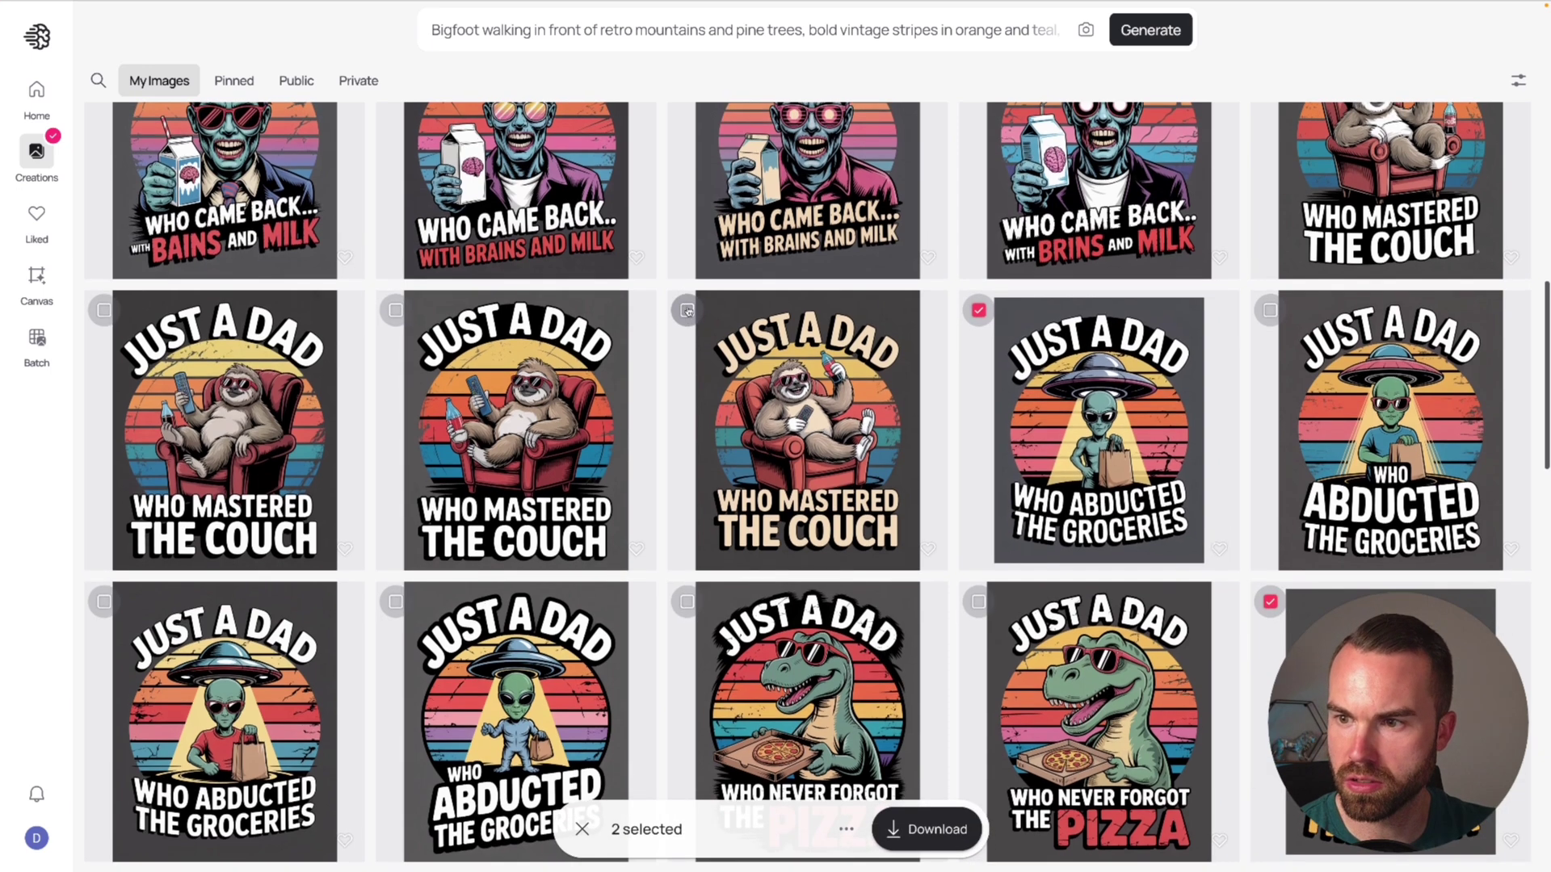
click(687, 311)
scroll(881, 681, down, 1)
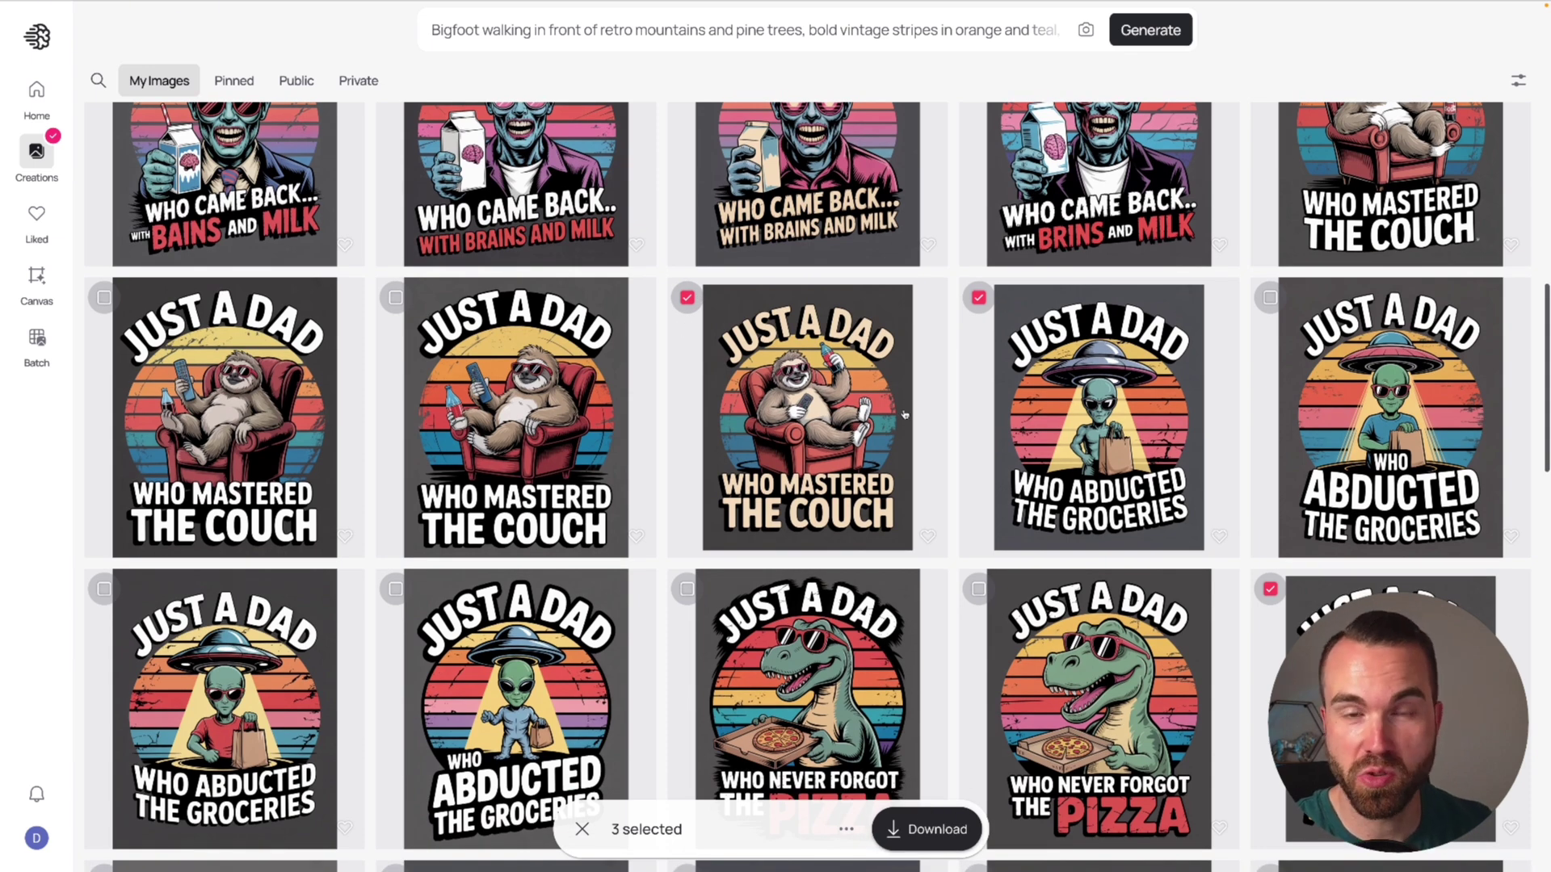
click(582, 829)
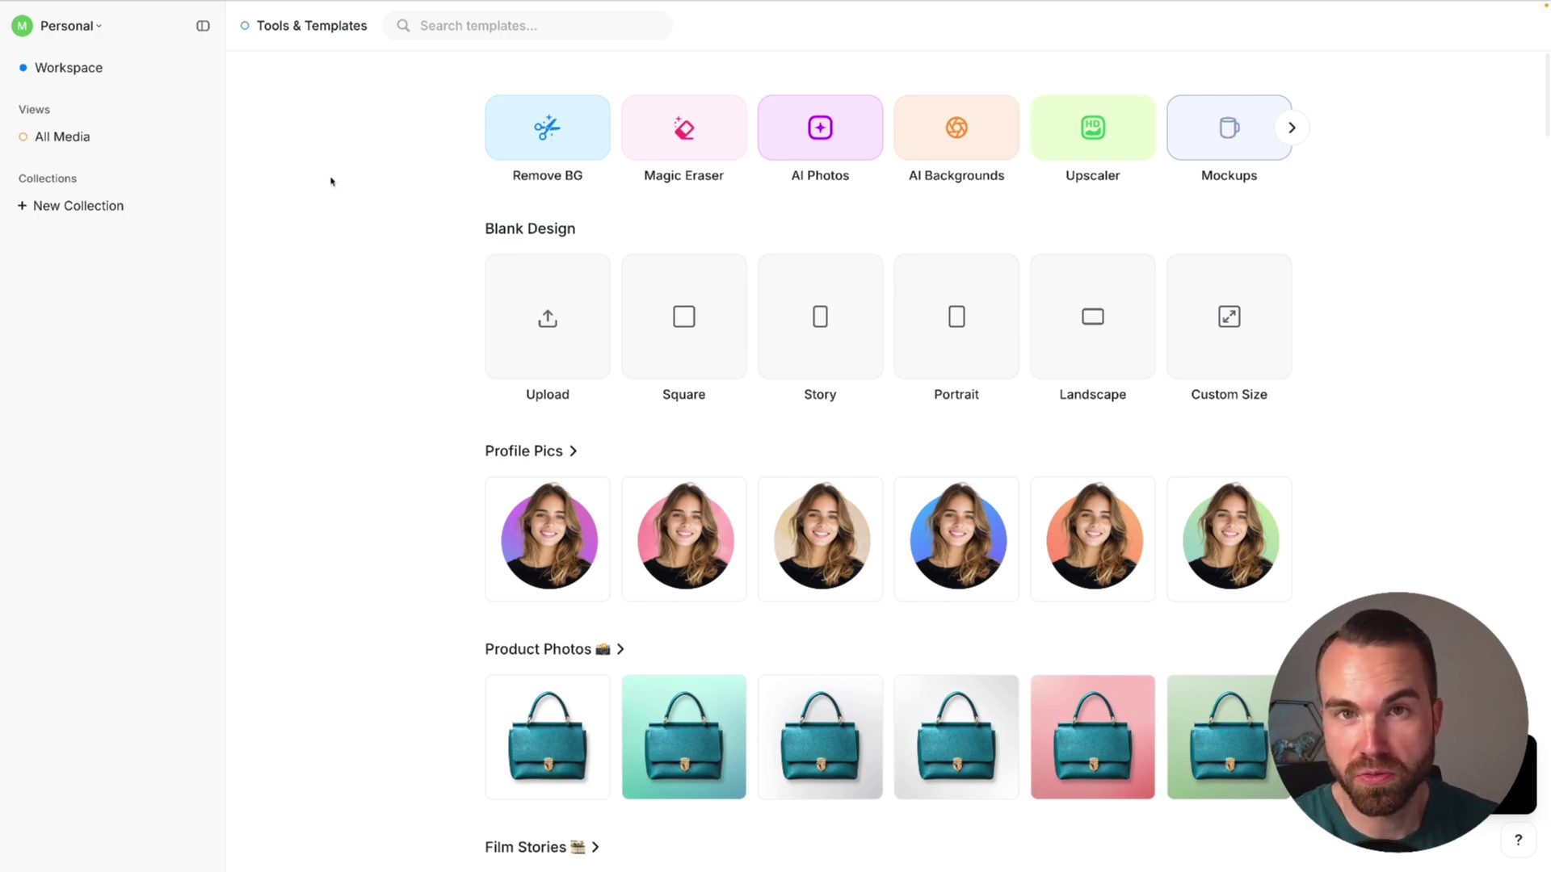
In Pixelcut, remove the background from the "Just a Dad Who Abducted the Groceries" alien design
click(556, 131)
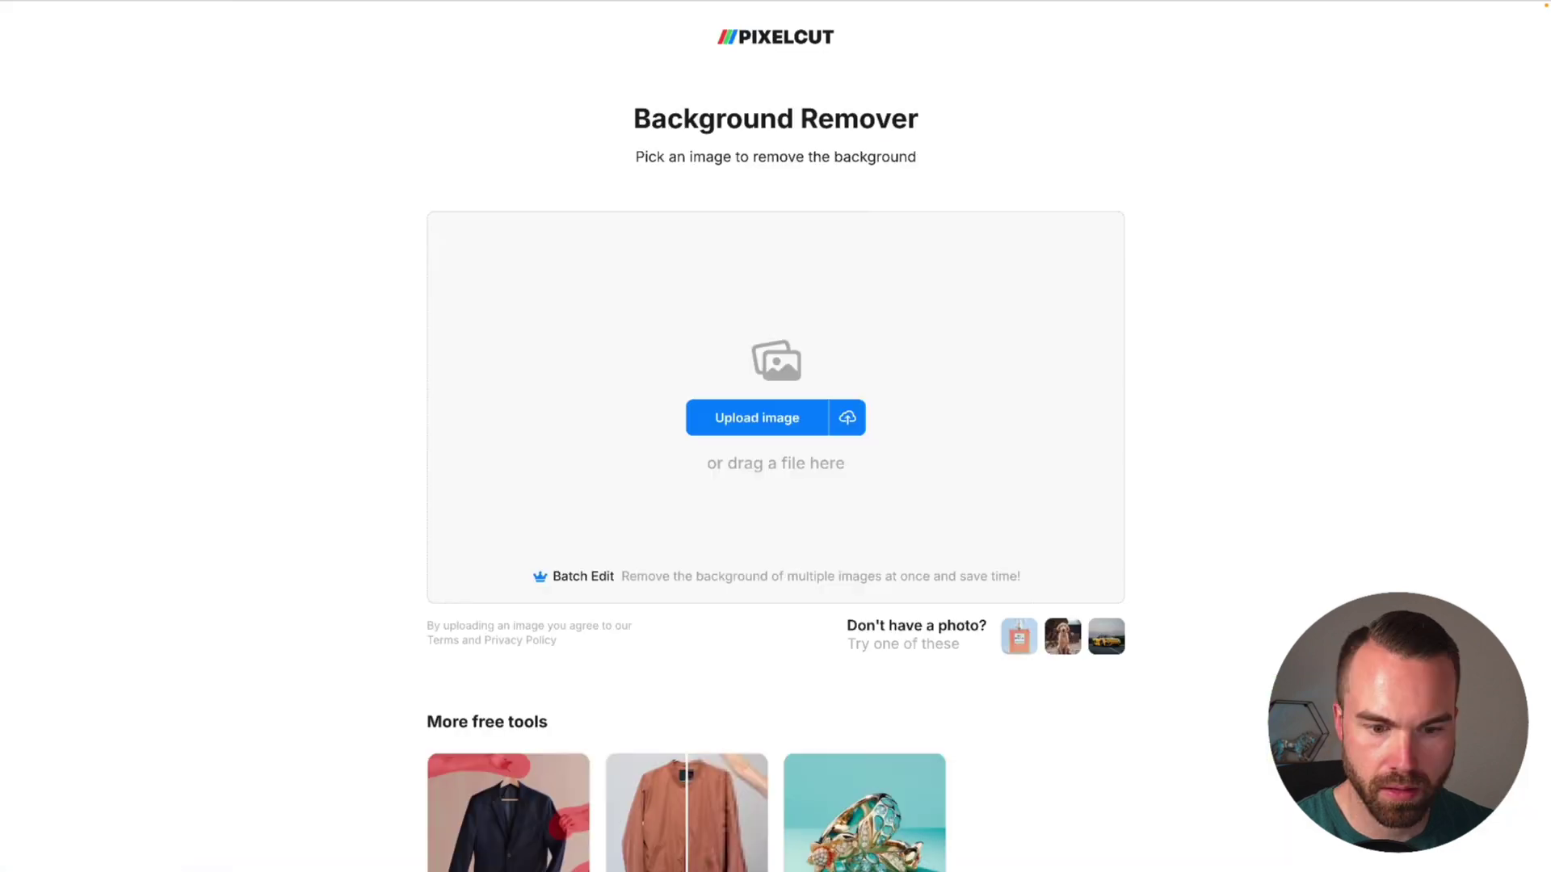
drag(51, 513, 710, 340)
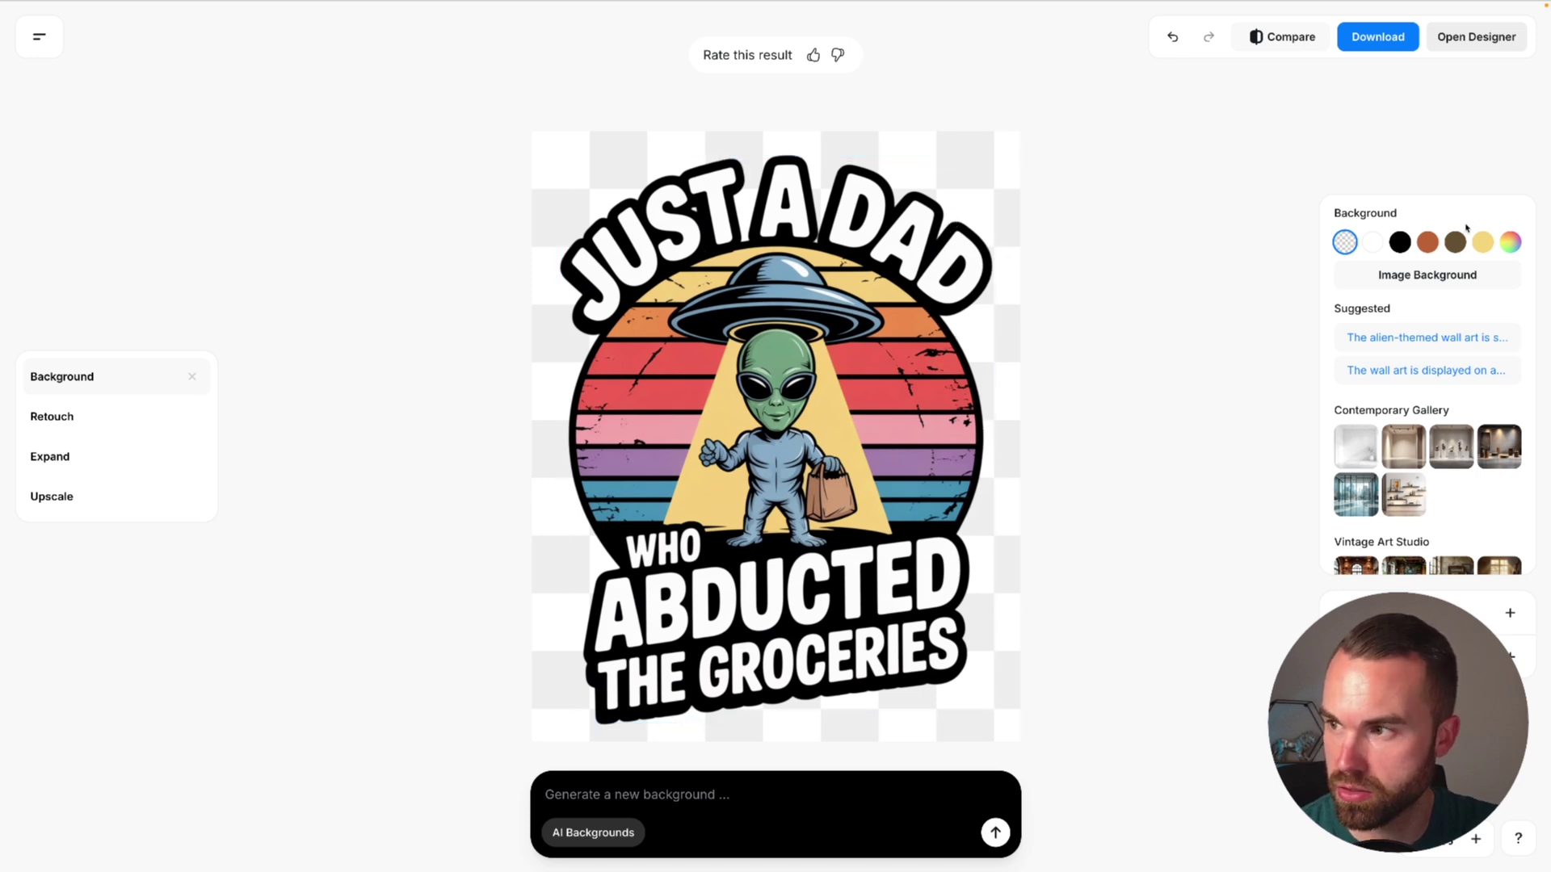
Check the alien cutout against a custom pink background colour and restore the transparent background
click(1510, 242)
drag(1489, 300, 1458, 260)
click(1295, 234)
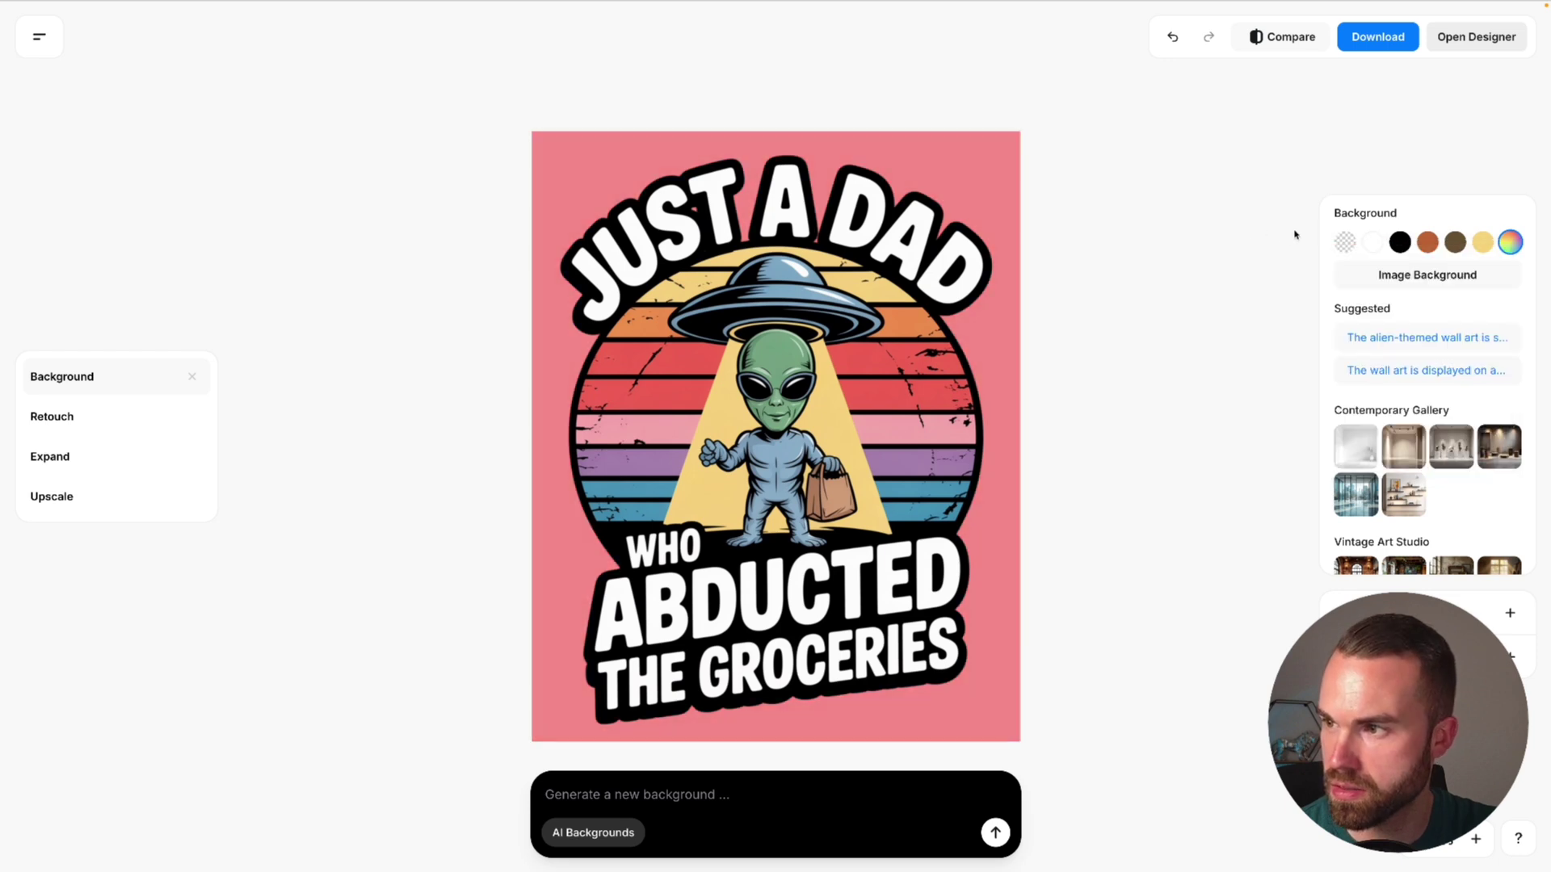
click(1347, 242)
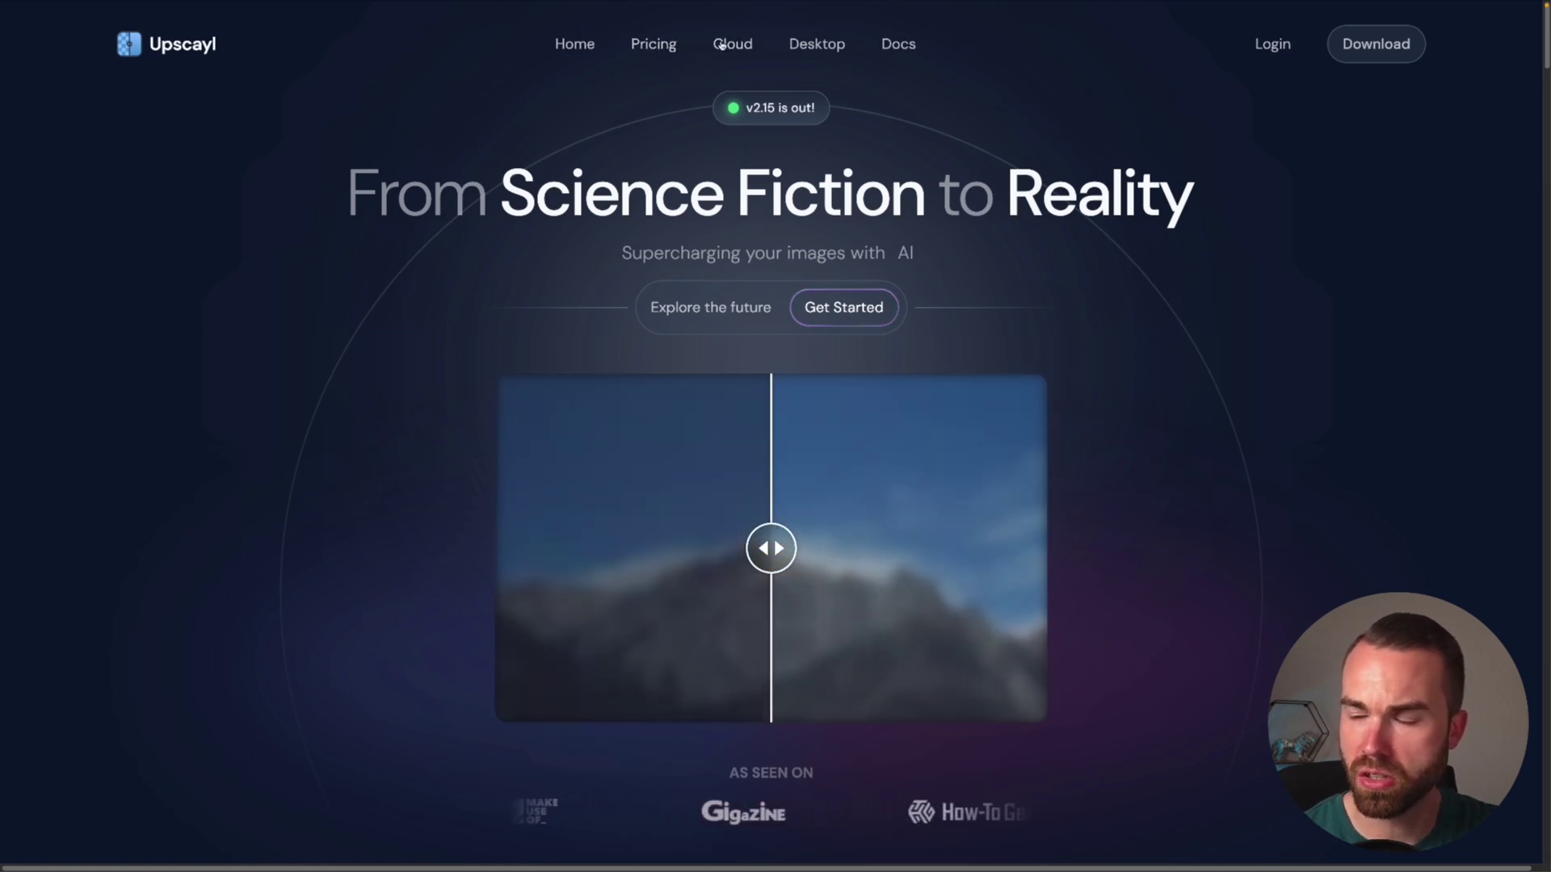
On the Upscayl website, find the alternative desktop downloads and download the free macOS DMG
click(823, 44)
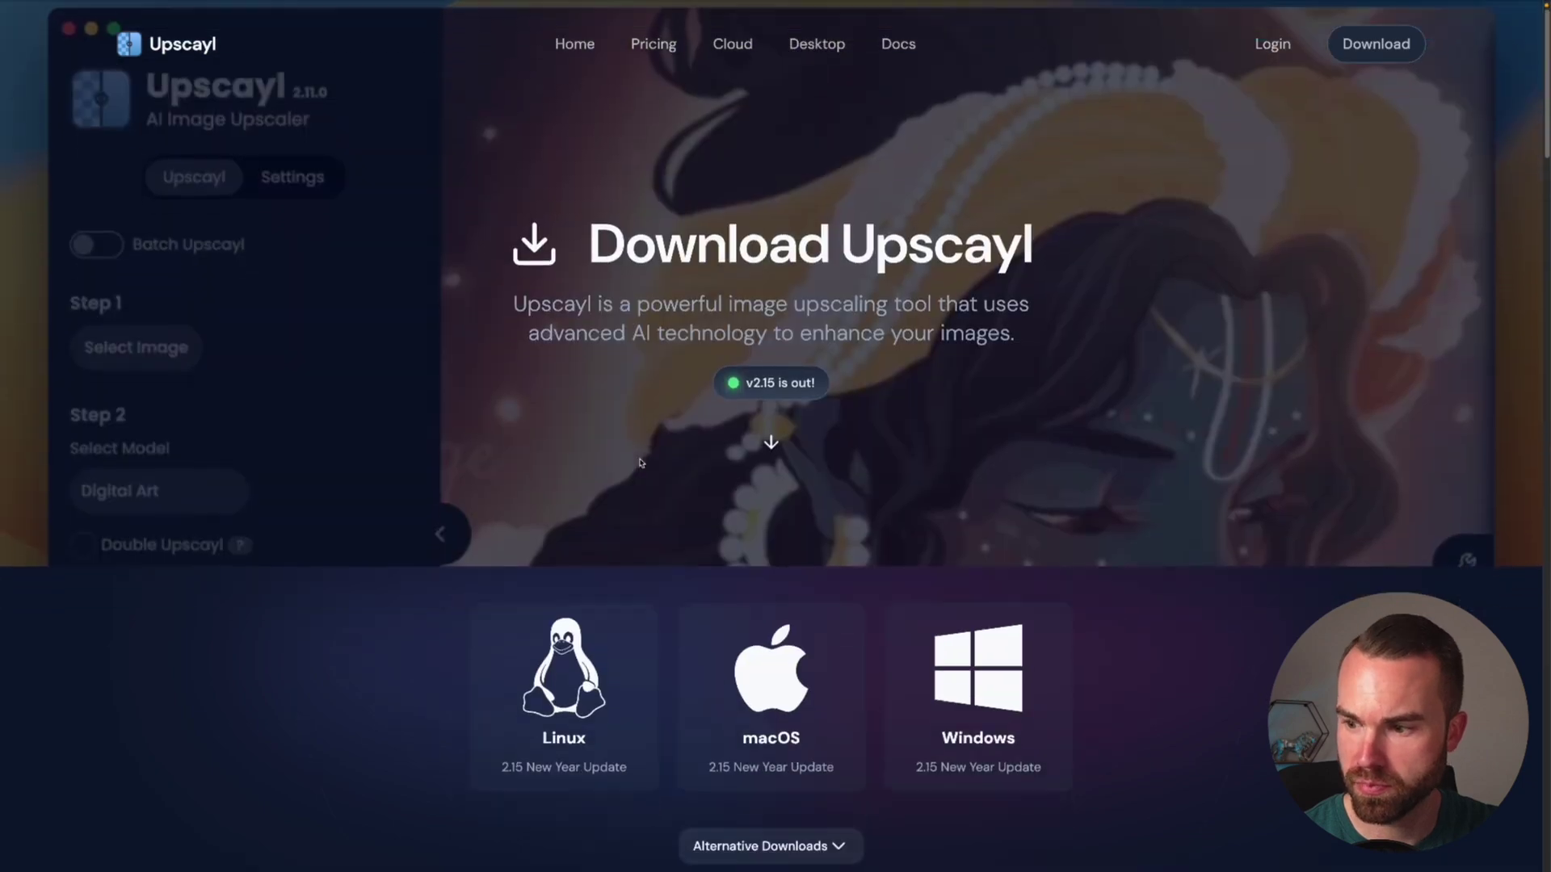
scroll(768, 217, down, 3)
scroll(662, 456, down, 2)
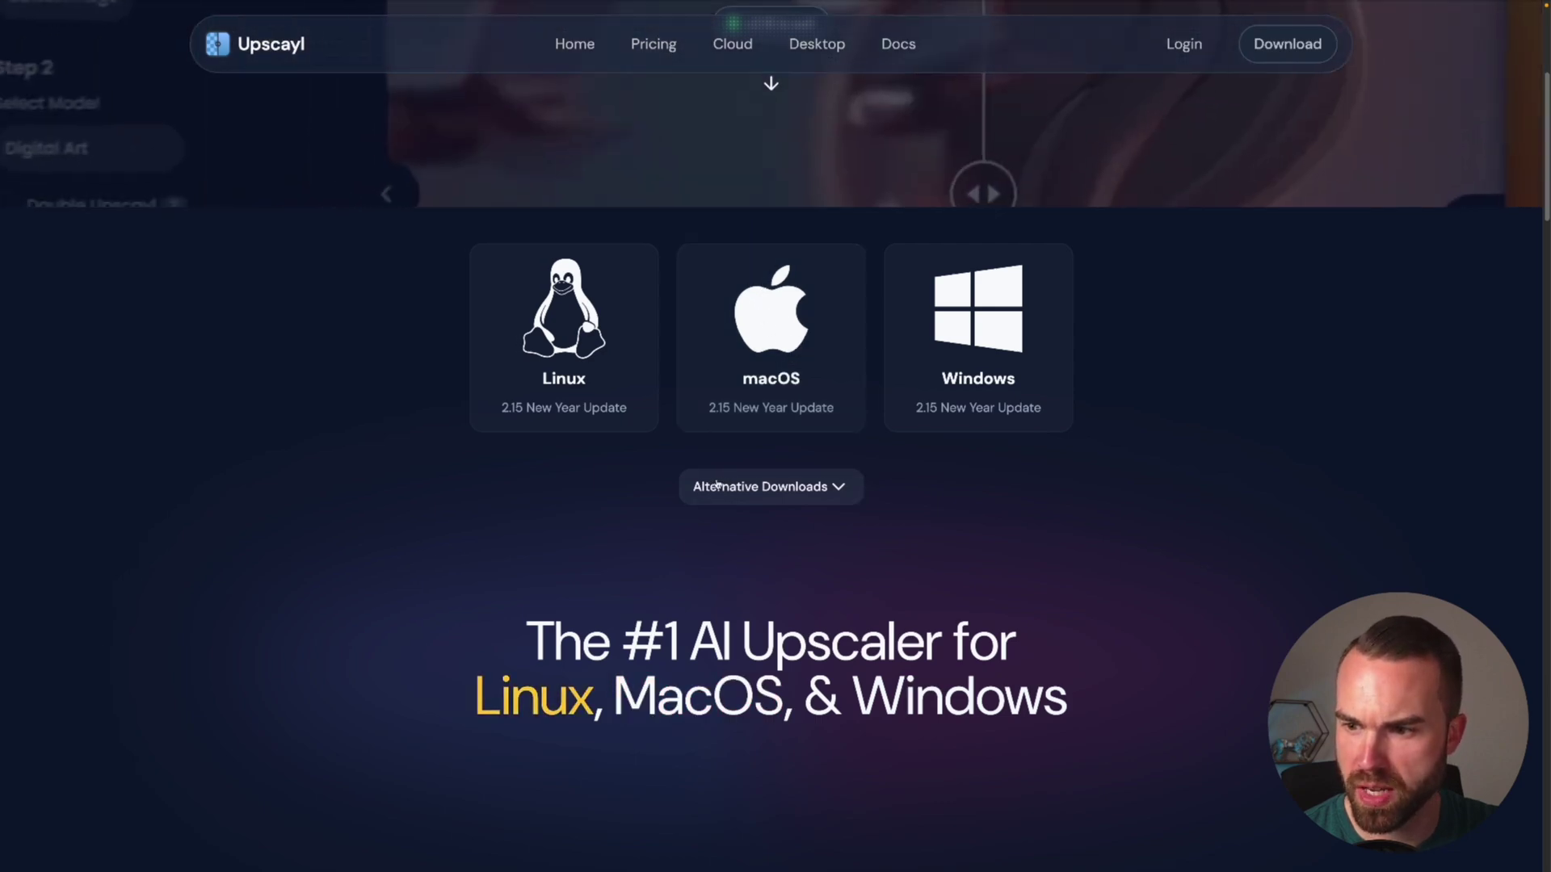
click(840, 488)
scroll(743, 630, down, 4)
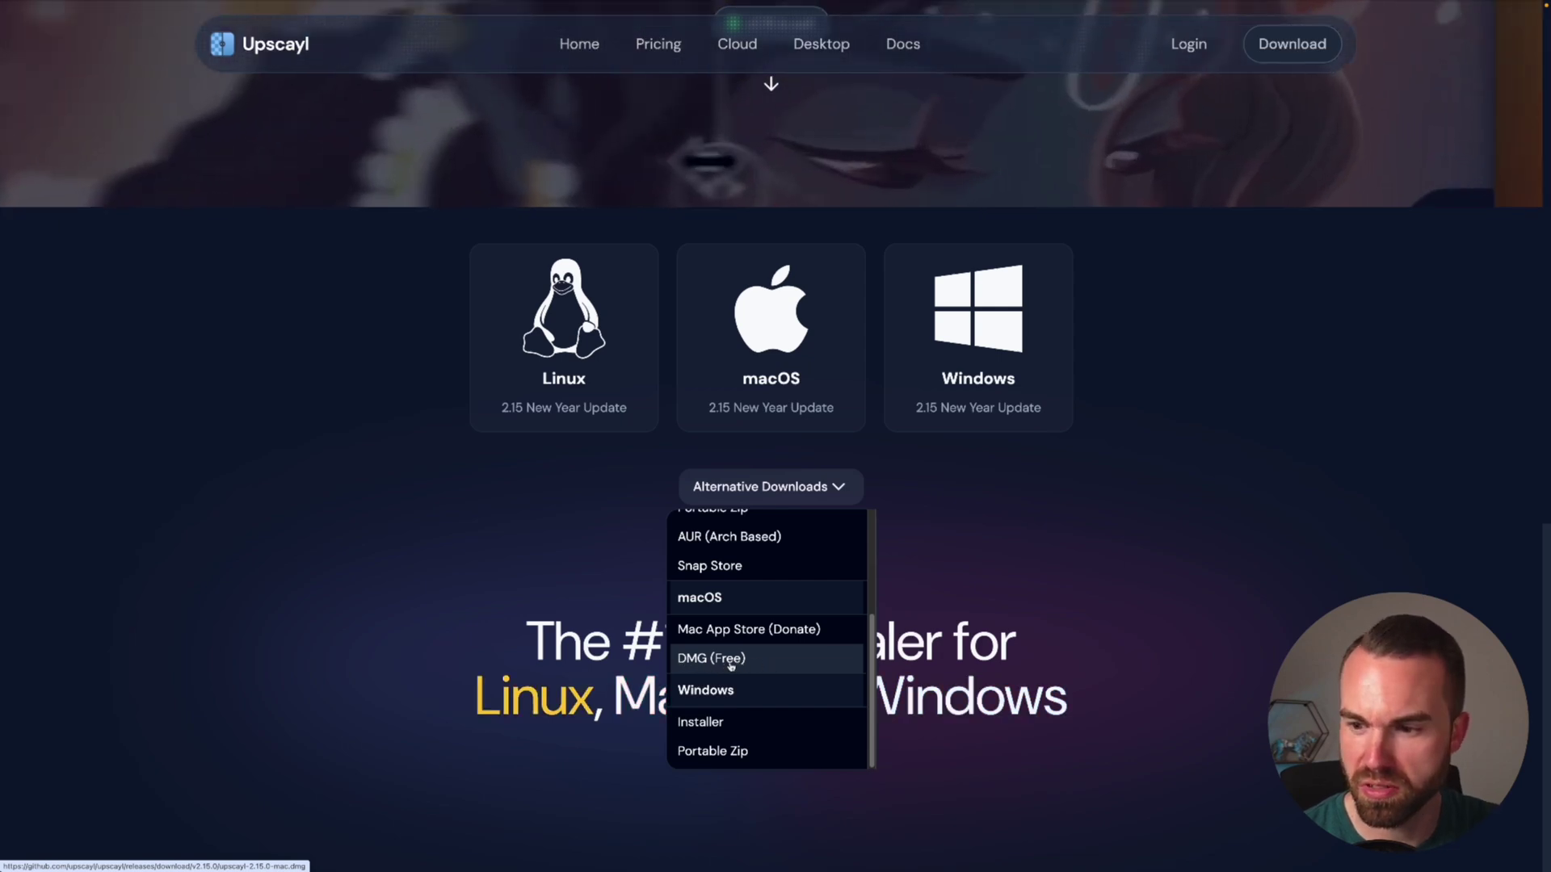
click(718, 659)
scroll(855, 502, down, 1)
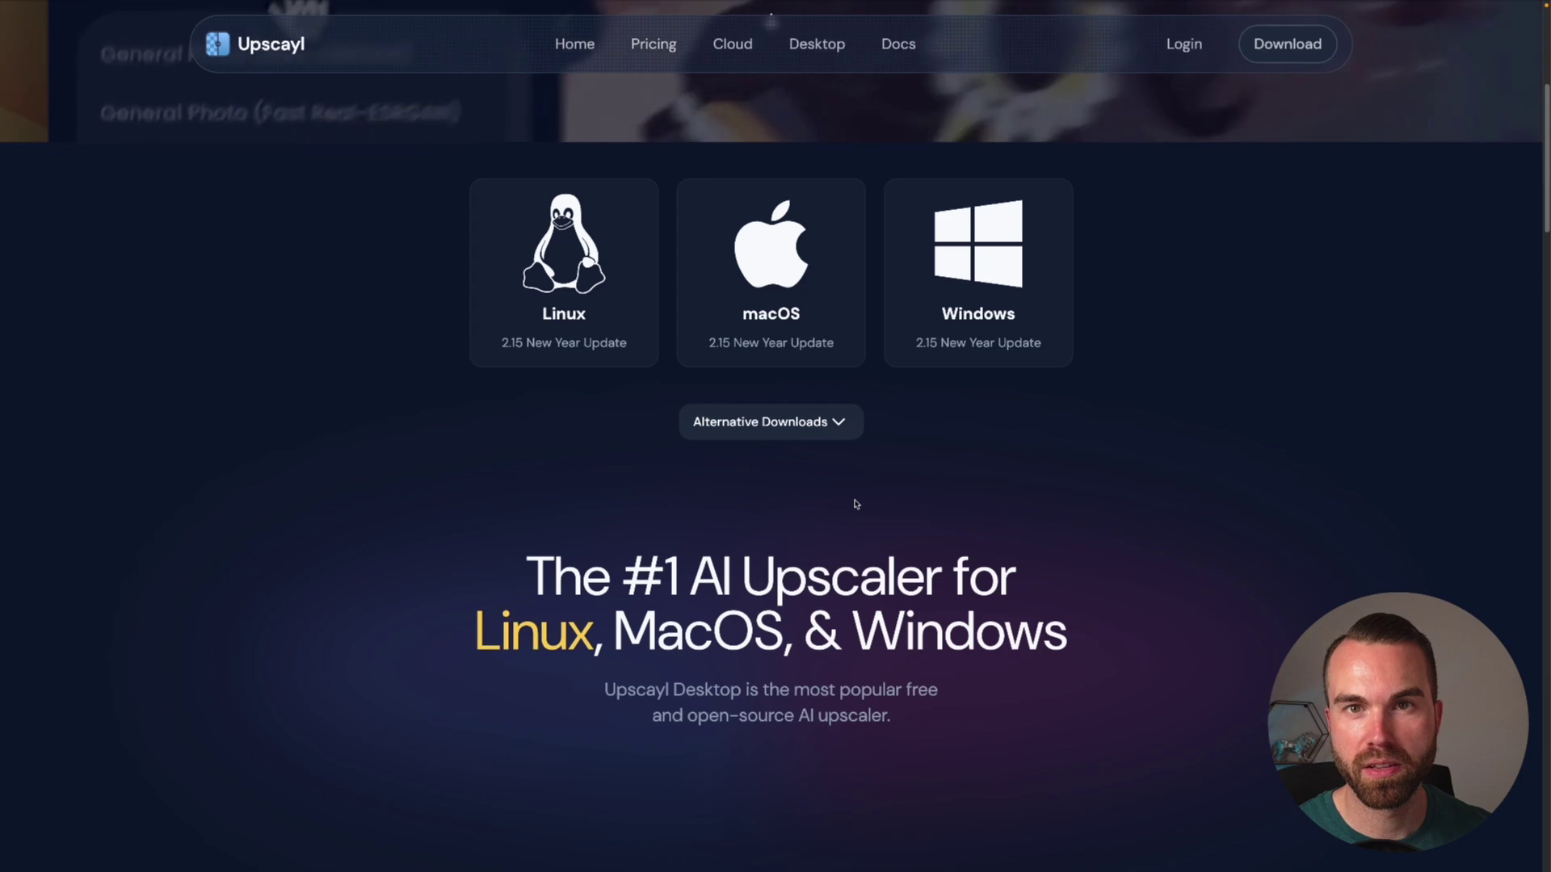